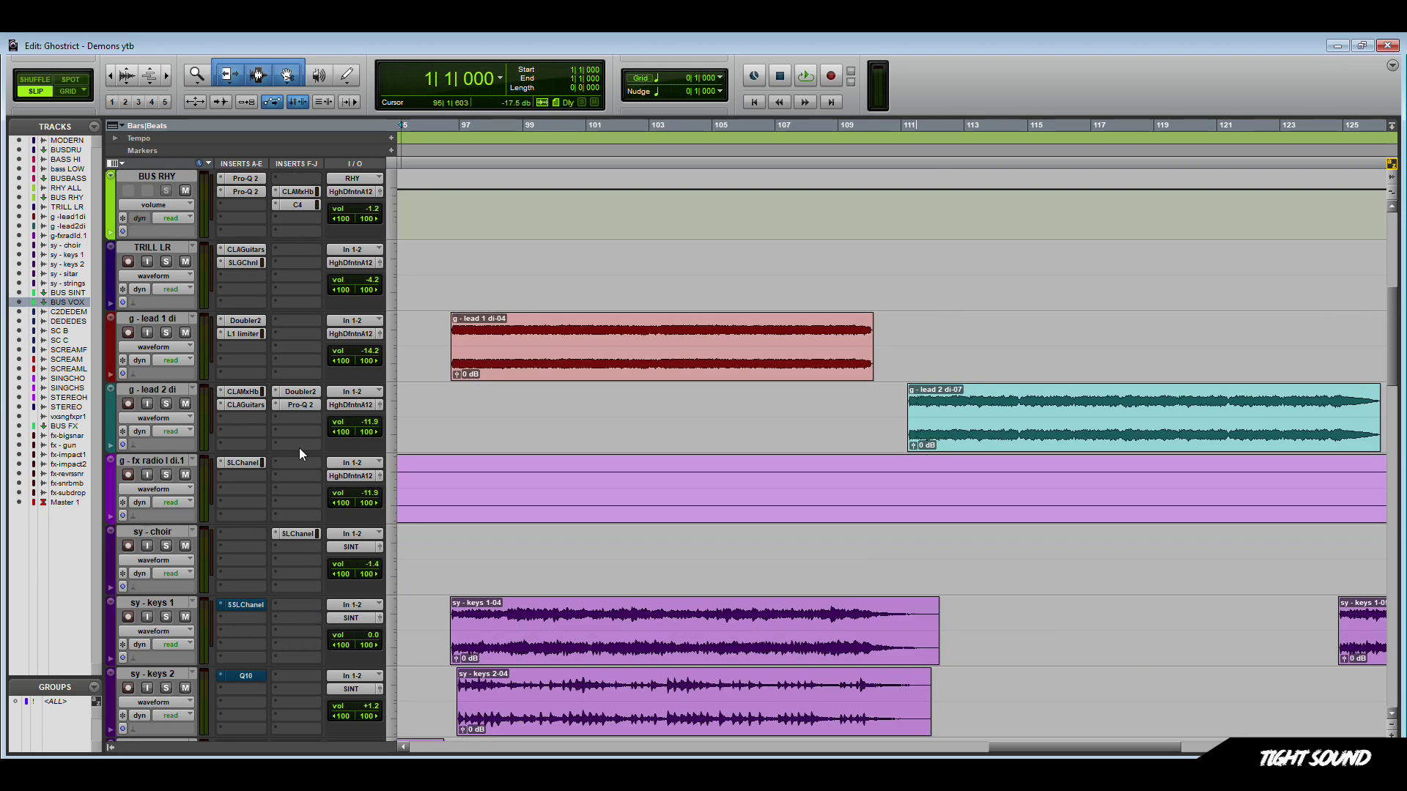
- Play the session from about bar 8, where the drums and bass come in
{"action": "scroll", "coordinate": [297, 485], "scroll_direction": "up", "scroll_amount": 4}
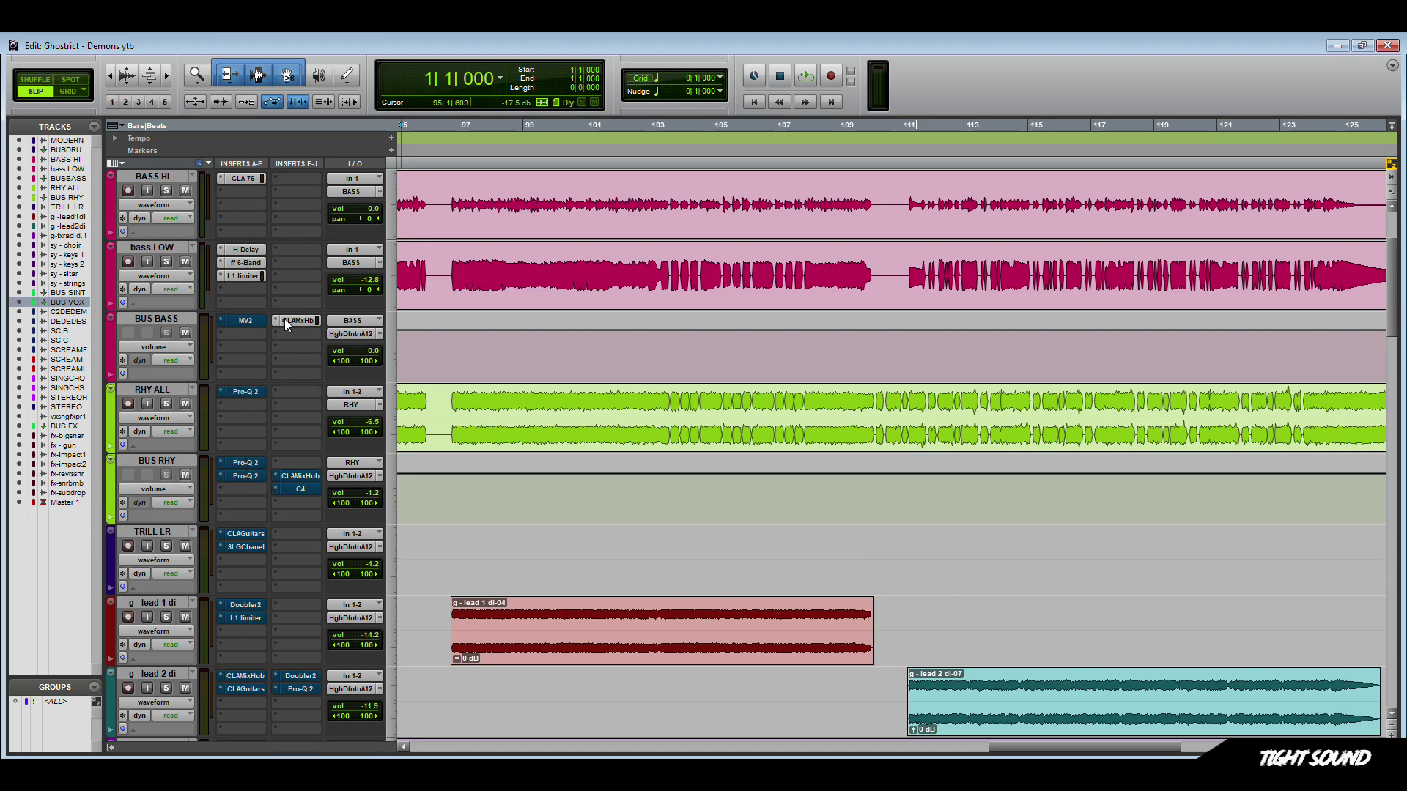
{"action": "scroll", "coordinate": [283, 322], "scroll_direction": "up", "scroll_amount": 2}
{"action": "key", "text": "Return"}
{"action": "left_click", "coordinate": [628, 295]}
{"action": "key", "text": "space"}
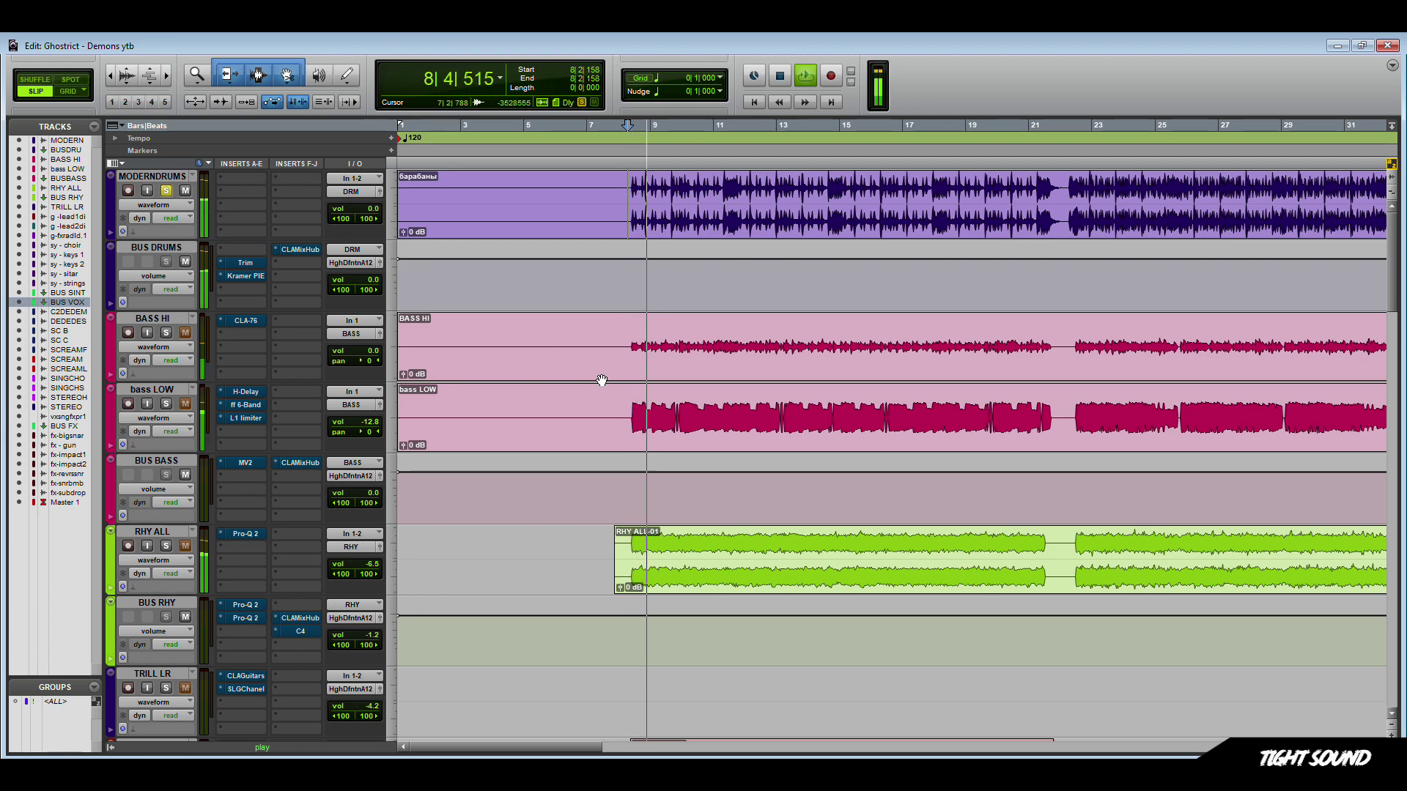
- Inspect the FabFilter Pro-L limiter settings on the Master 1 track during playback
{"action": "scroll", "coordinate": [601, 380], "scroll_direction": "down", "scroll_amount": 17}
{"action": "scroll", "coordinate": [531, 447], "scroll_direction": "down", "scroll_amount": 15}
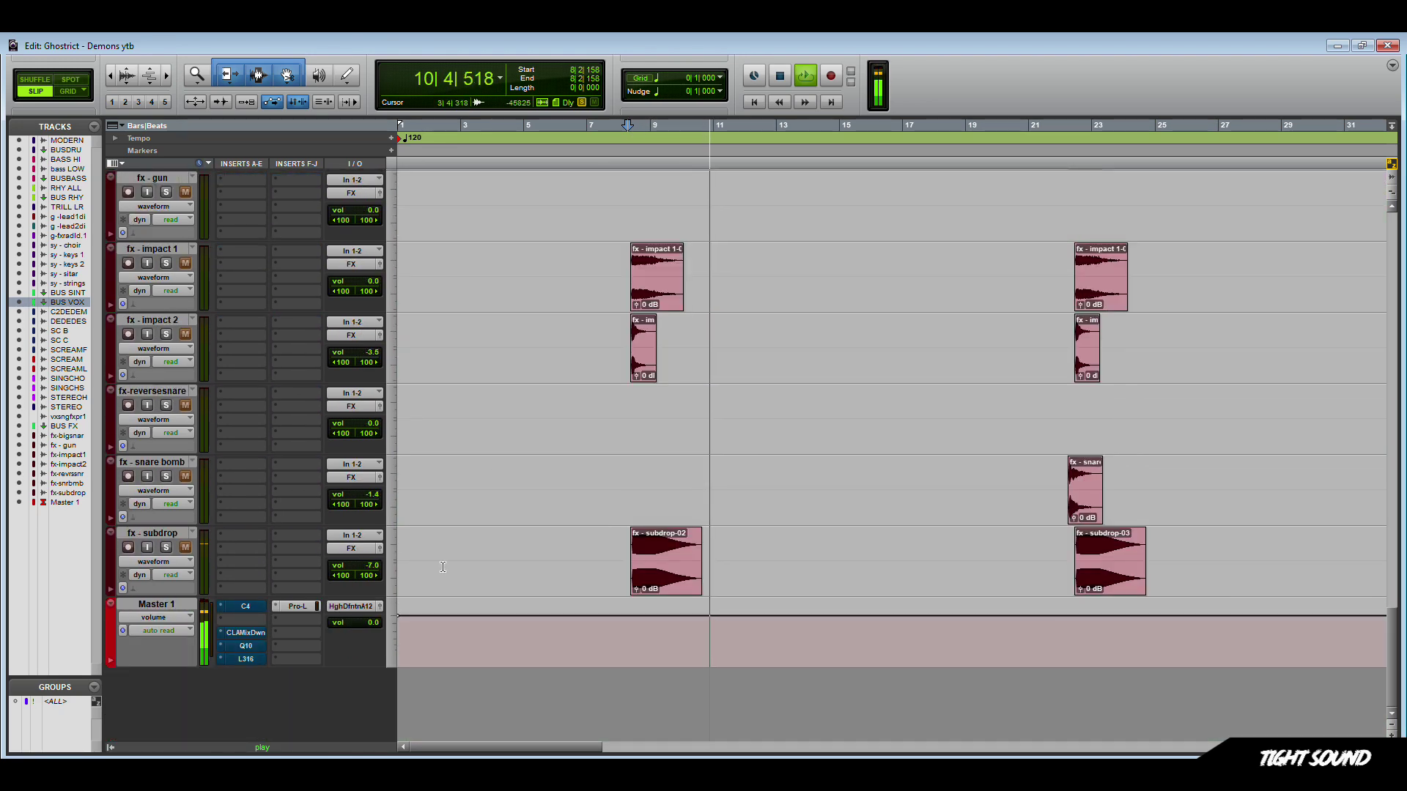
{"action": "left_click", "coordinate": [299, 606]}
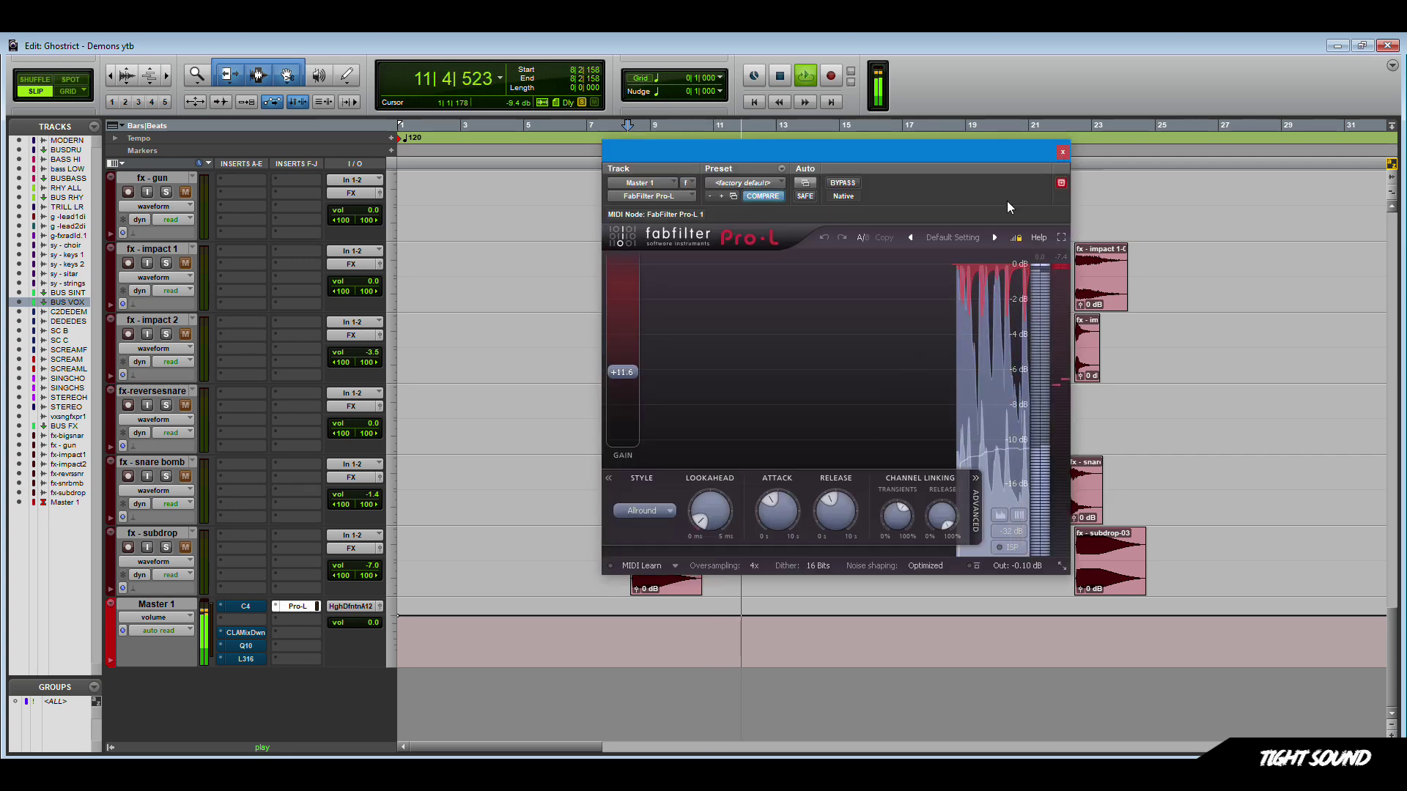
{"action": "left_click", "coordinate": [1063, 152]}
- Activate the Trim and Kramer PIE inserts on BUS DRUMS, with the PIE meter showing input
{"action": "scroll", "coordinate": [1393, 373], "scroll_direction": "up", "scroll_amount": 4}
{"action": "scroll", "coordinate": [1397, 374], "scroll_direction": "up", "scroll_amount": 20}
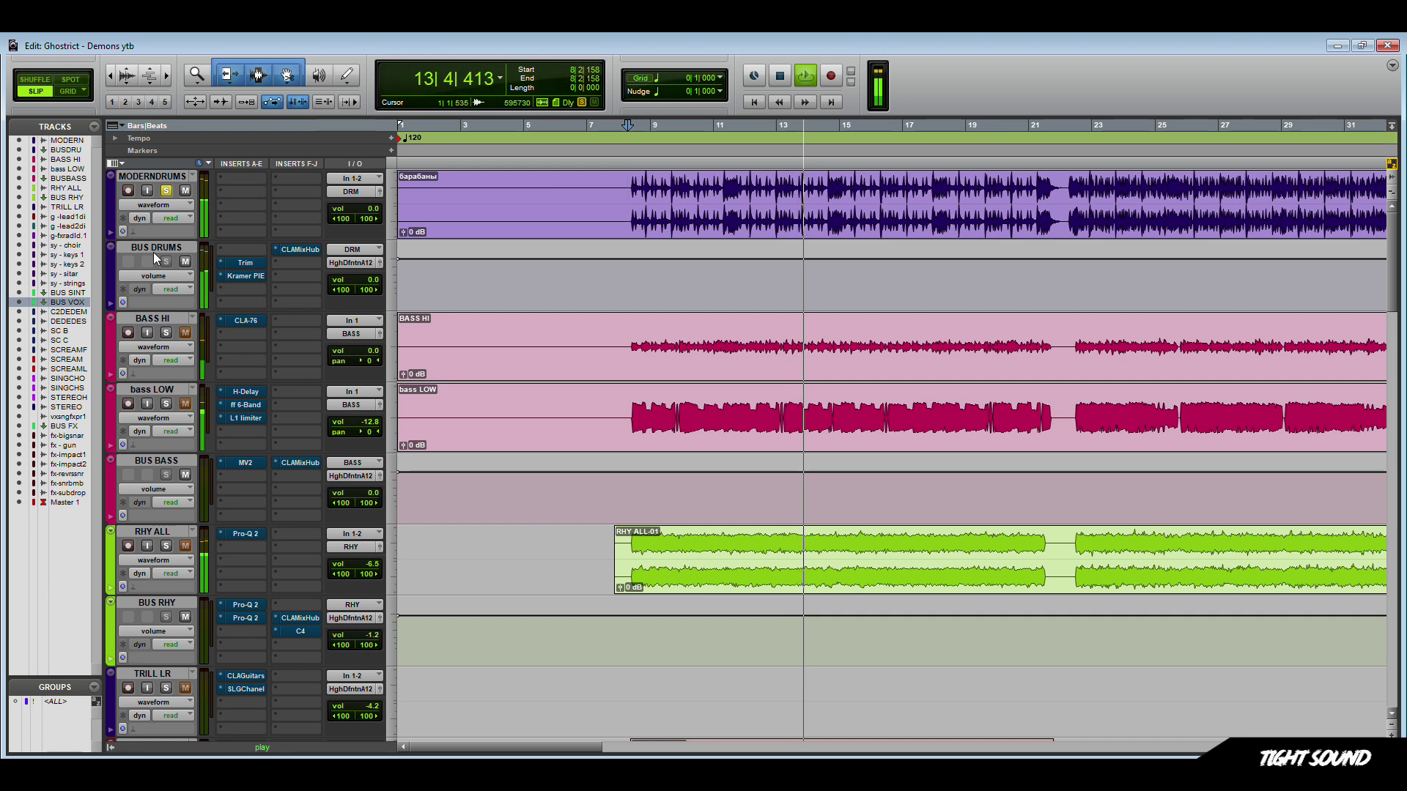
{"action": "left_click", "coordinate": [246, 263]}
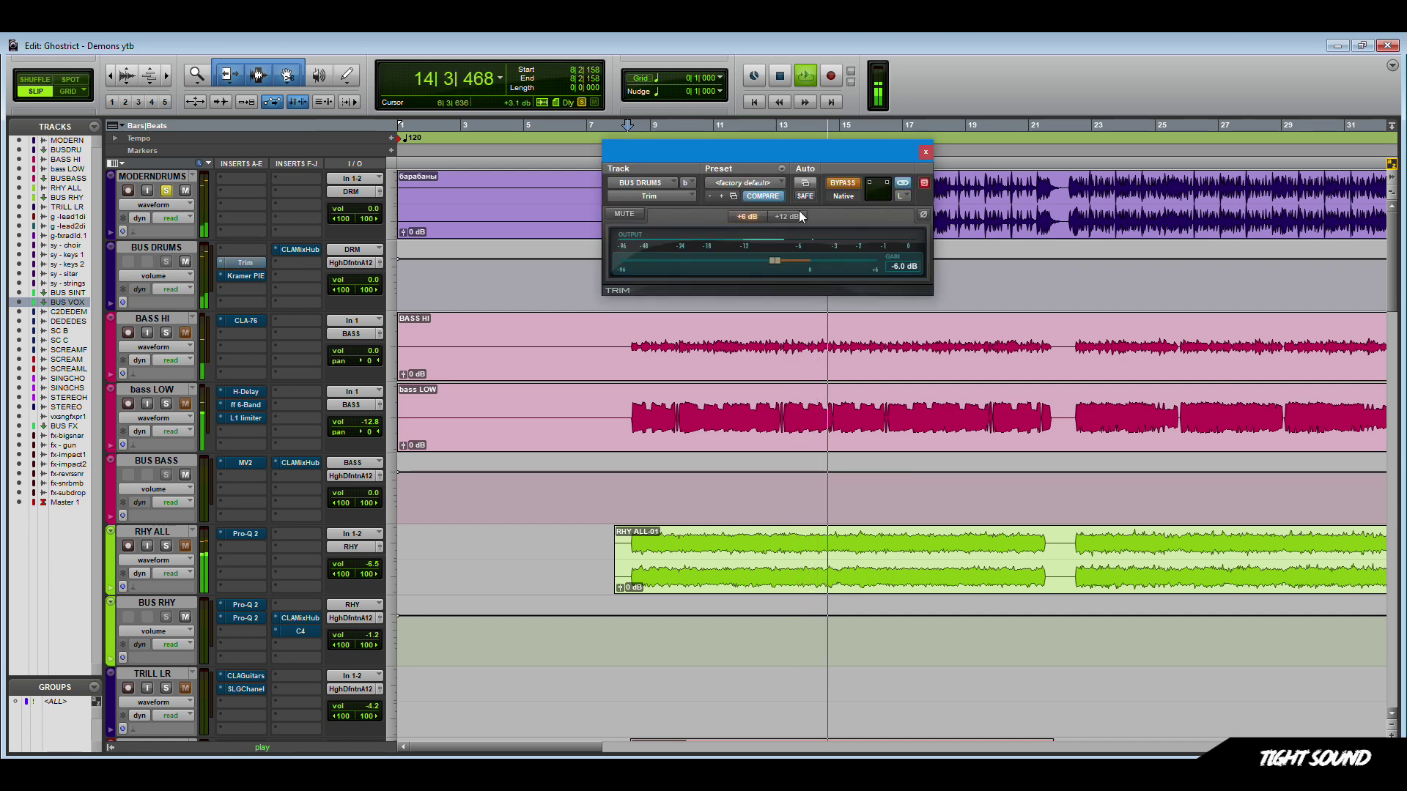
{"action": "left_click", "coordinate": [843, 183]}
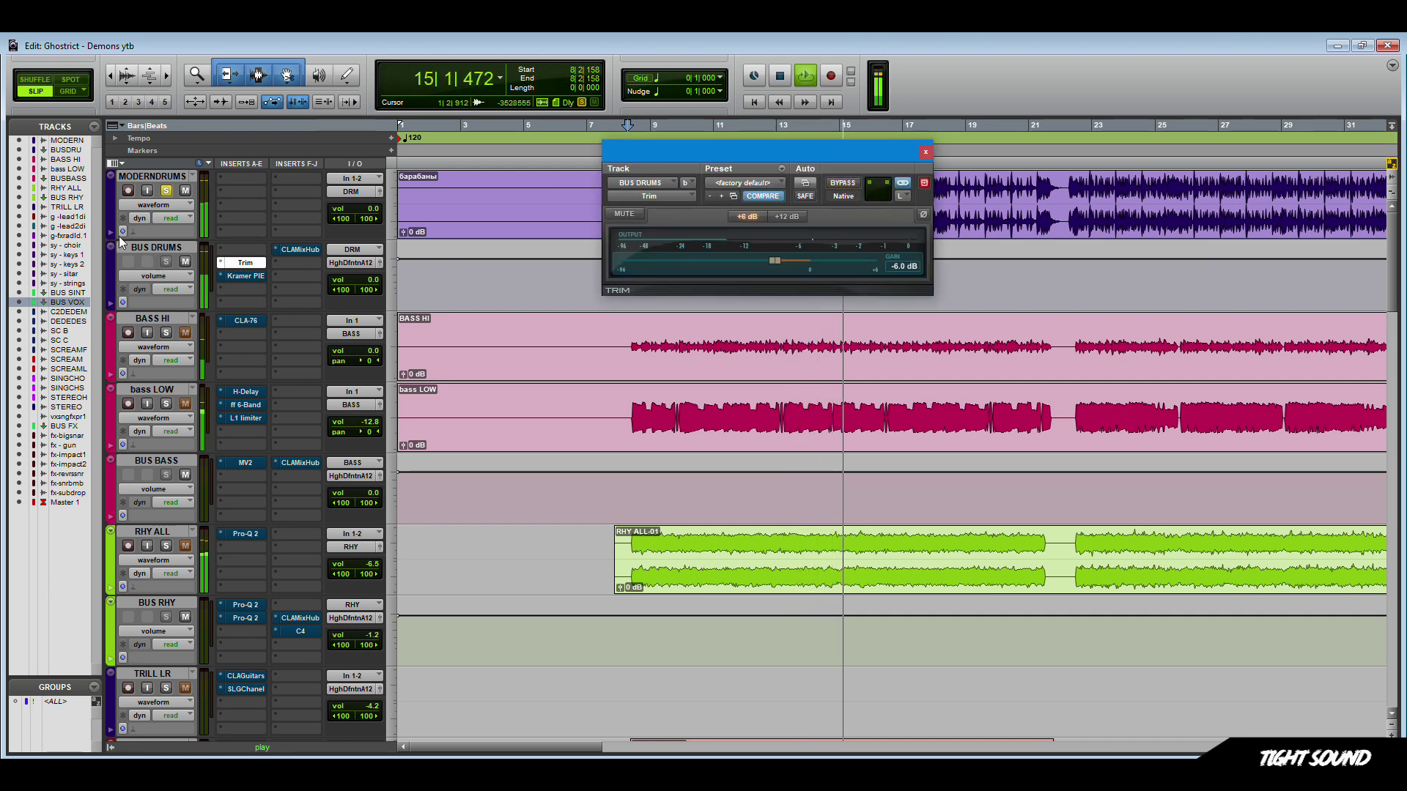
{"action": "left_click", "coordinate": [249, 275]}
{"action": "left_click", "coordinate": [696, 405]}
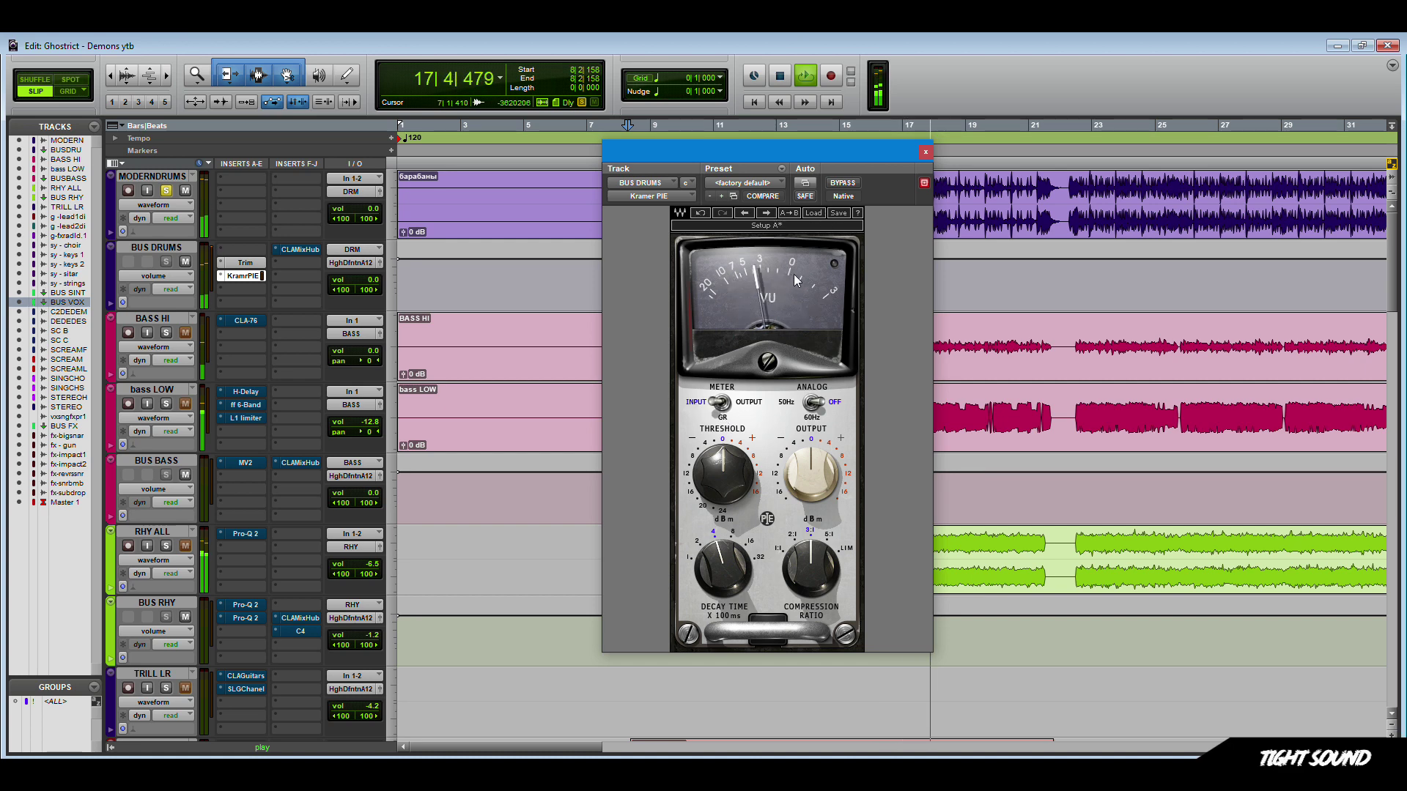
{"action": "left_click", "coordinate": [245, 276]}
- Take the CLA MixHub insert on BUS DRUMS out of bypass, listen to the drums and stop playback
{"action": "left_click", "coordinate": [299, 250]}
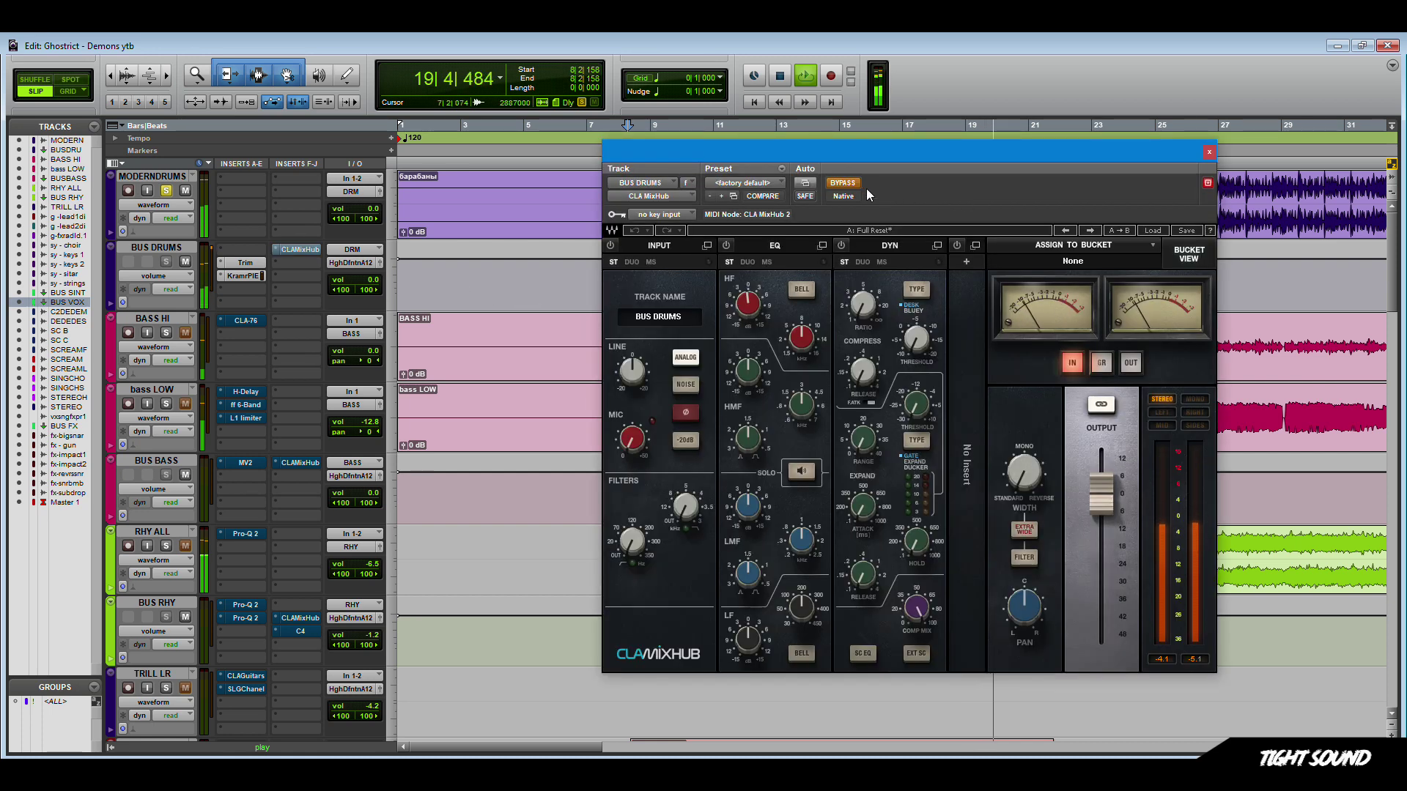
{"action": "left_click", "coordinate": [845, 183]}
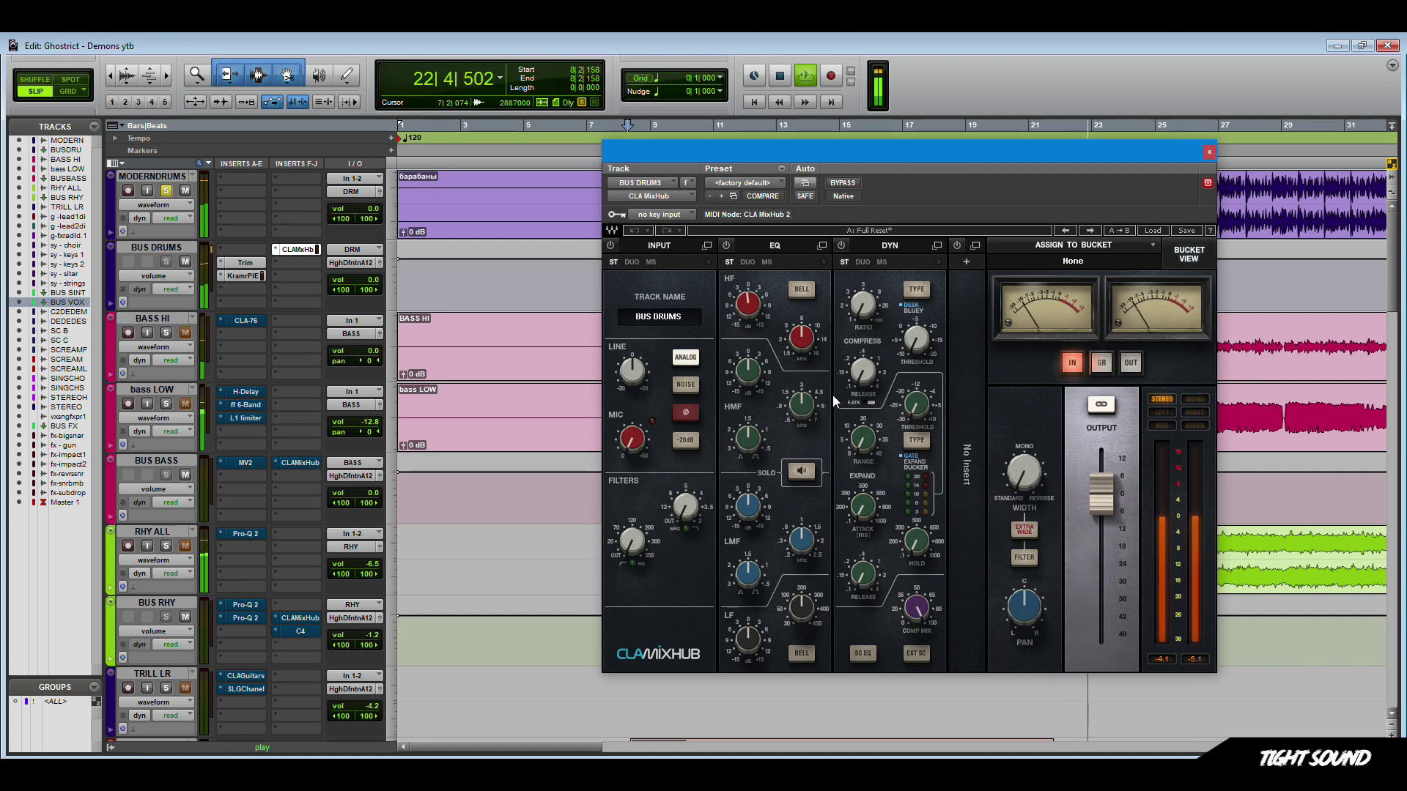
{"action": "left_click", "coordinate": [1210, 153]}
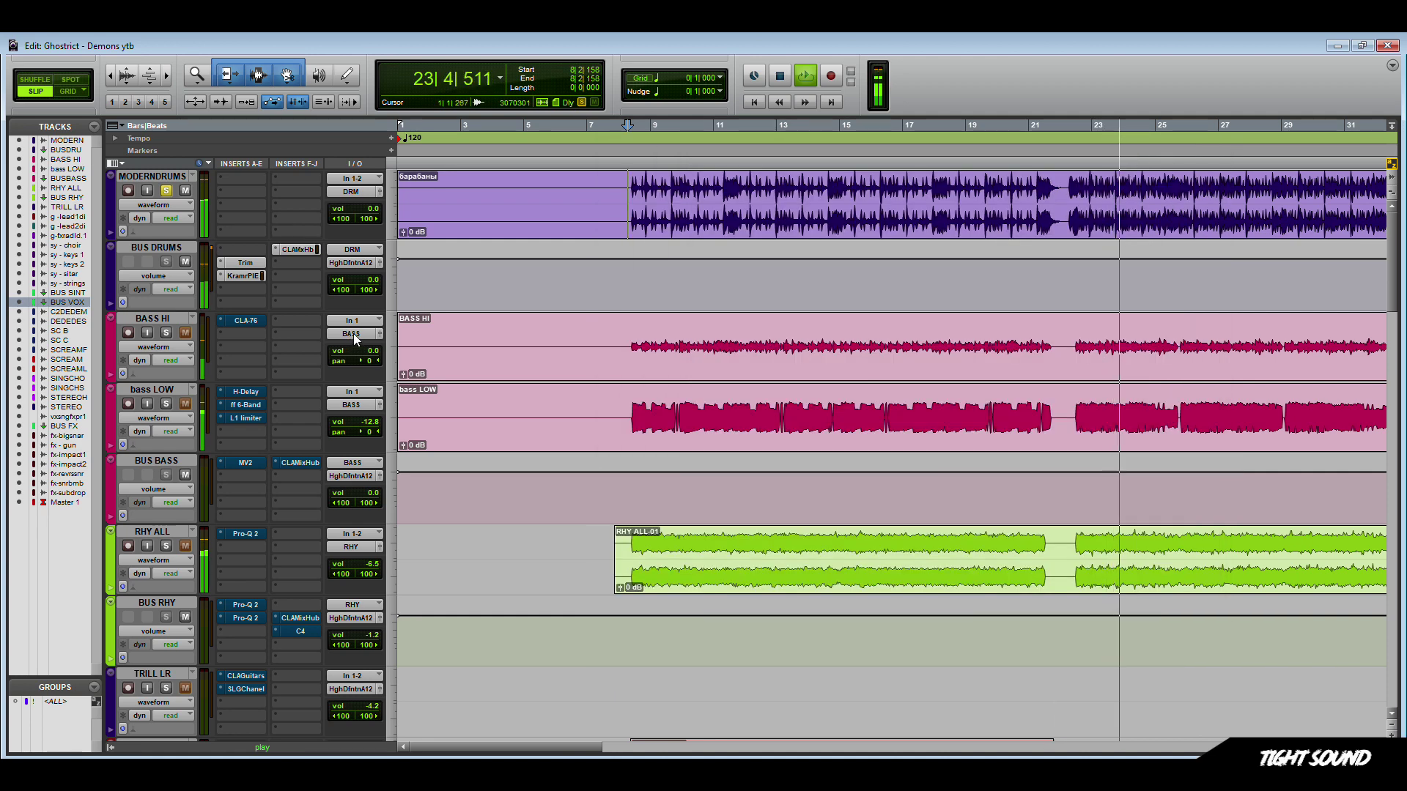
{"action": "key", "text": "space"}
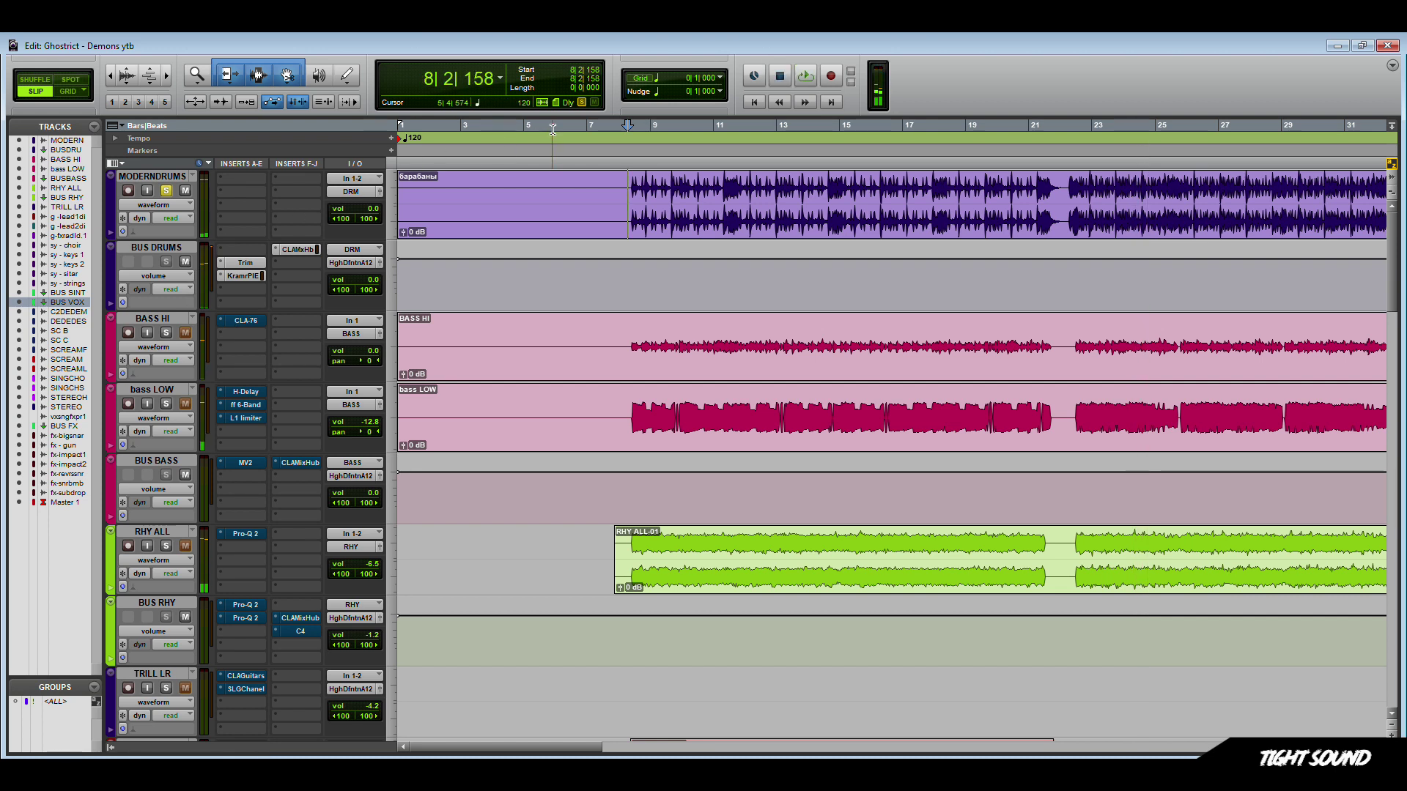
- Solo BASS HI during playback and activate its CLA-76 compressor, trying ratio 20 before going back to ALL
{"action": "key", "text": "space"}
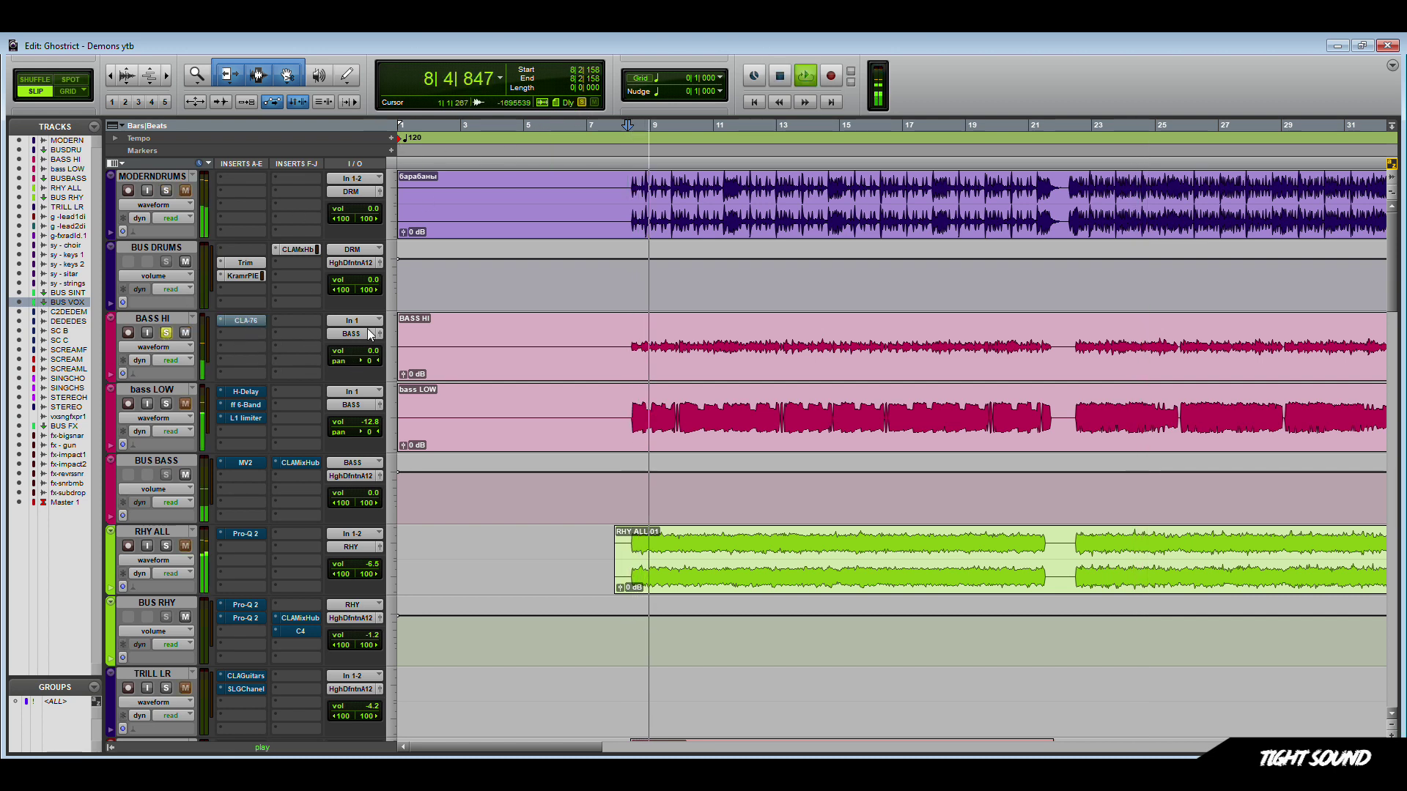
{"action": "left_click", "coordinate": [246, 321]}
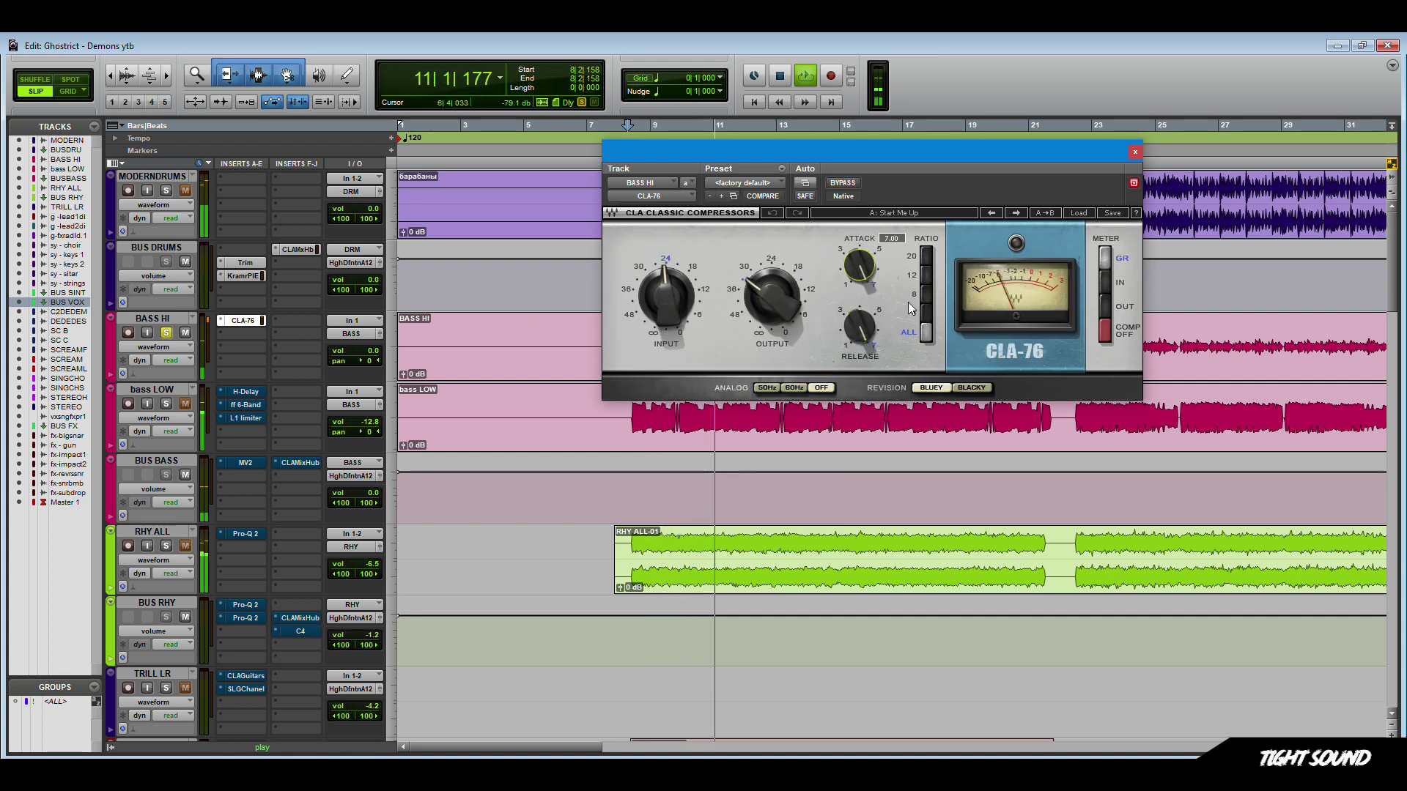
{"action": "left_click", "coordinate": [927, 256]}
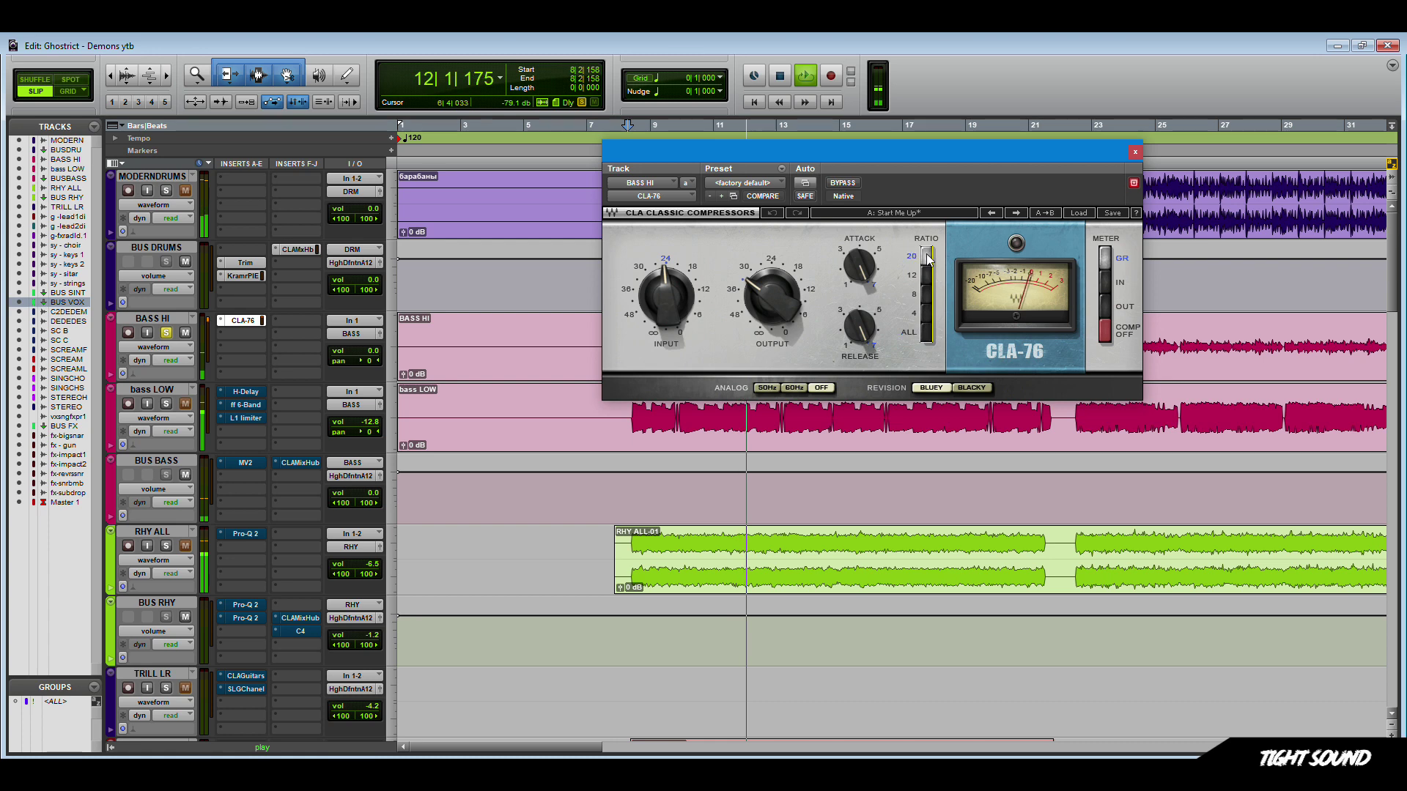
{"action": "left_click", "coordinate": [926, 334]}
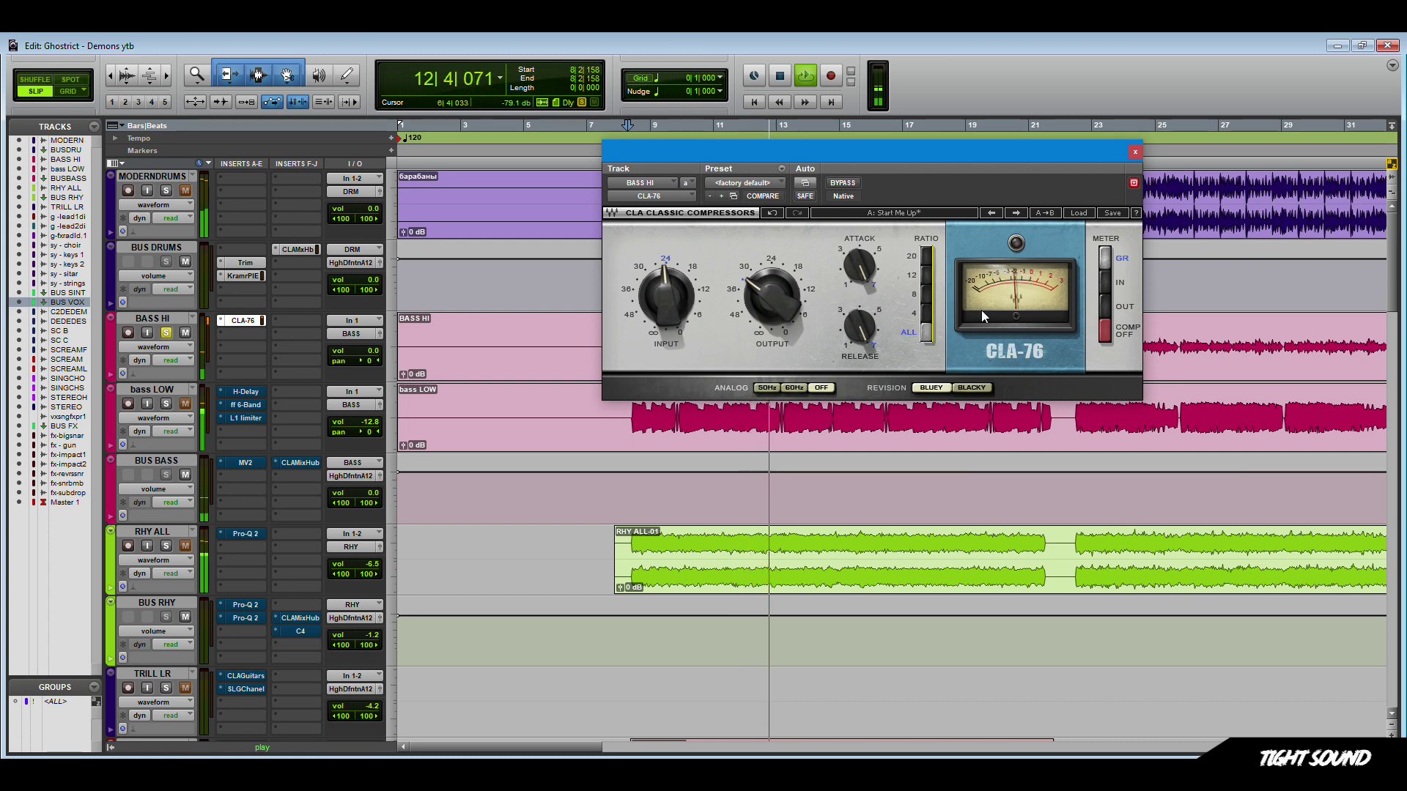
{"action": "left_click", "coordinate": [1135, 152]}
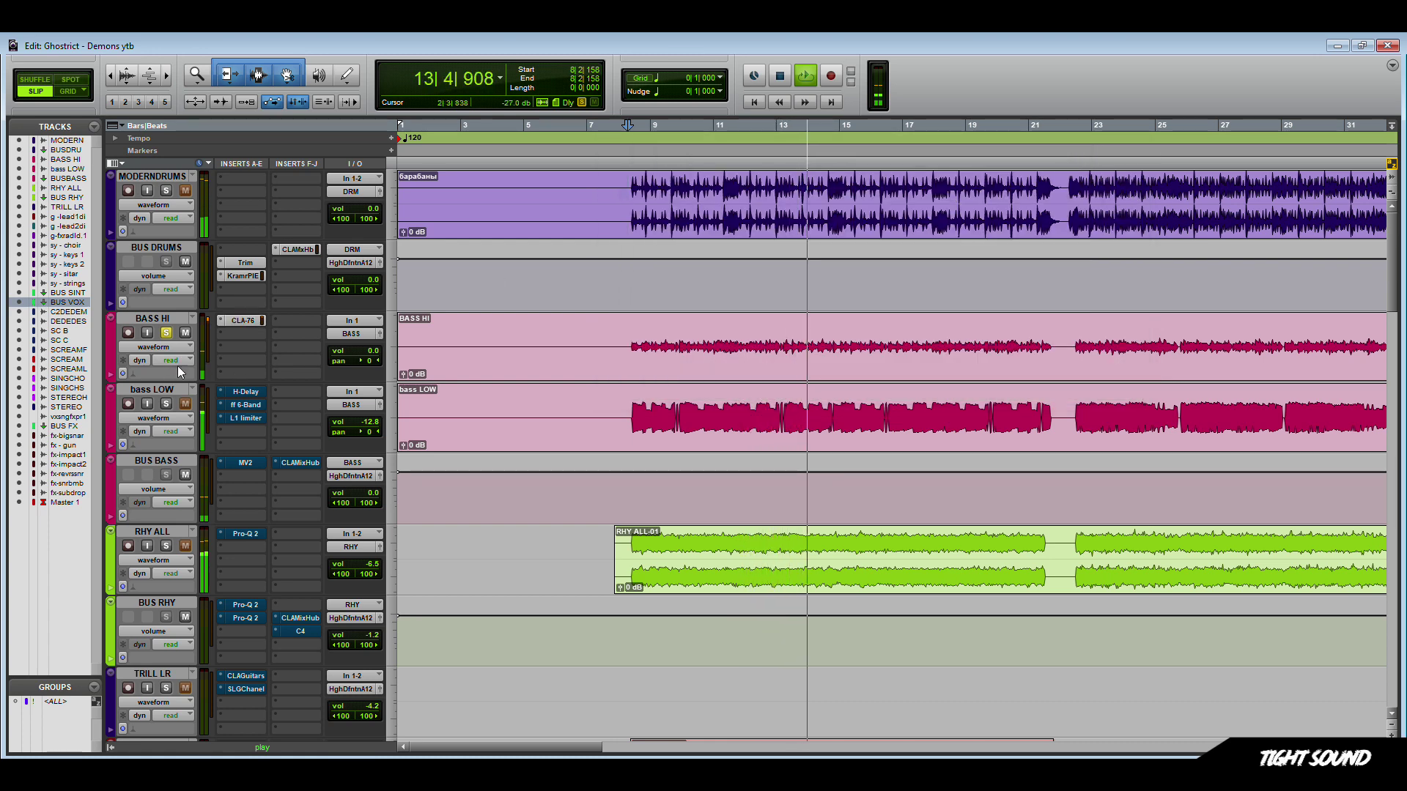
- Solo bass LOW, replay the section and activate its H-Delay insert, undoing a trial change of the delay time
{"action": "key", "text": "space"}
{"action": "key", "text": "space"}
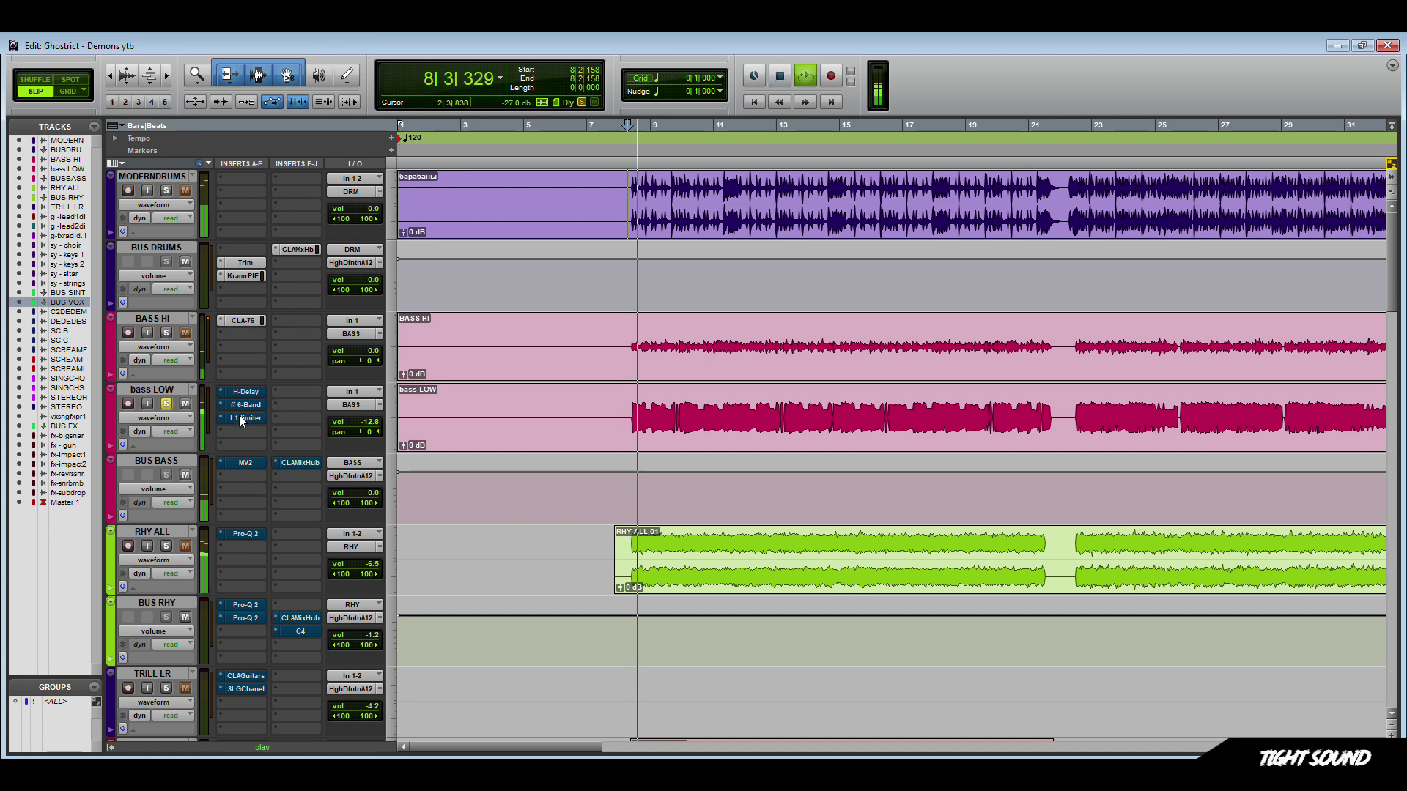
{"action": "left_click", "coordinate": [248, 391]}
{"action": "left_click", "coordinate": [844, 182]}
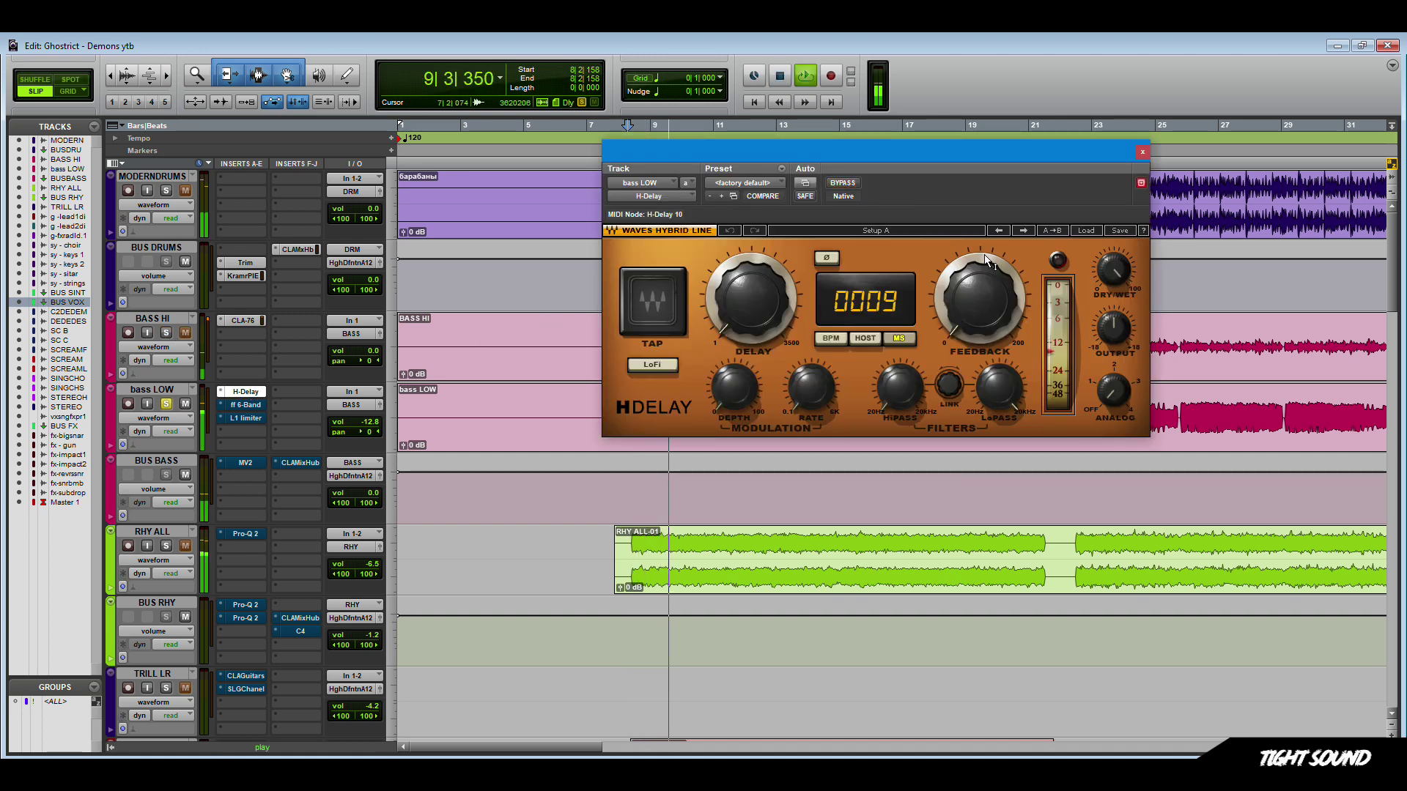
{"action": "left_click_drag", "start_coordinate": [839, 303], "coordinate": [871, 291]}
{"action": "left_click", "coordinate": [730, 231]}
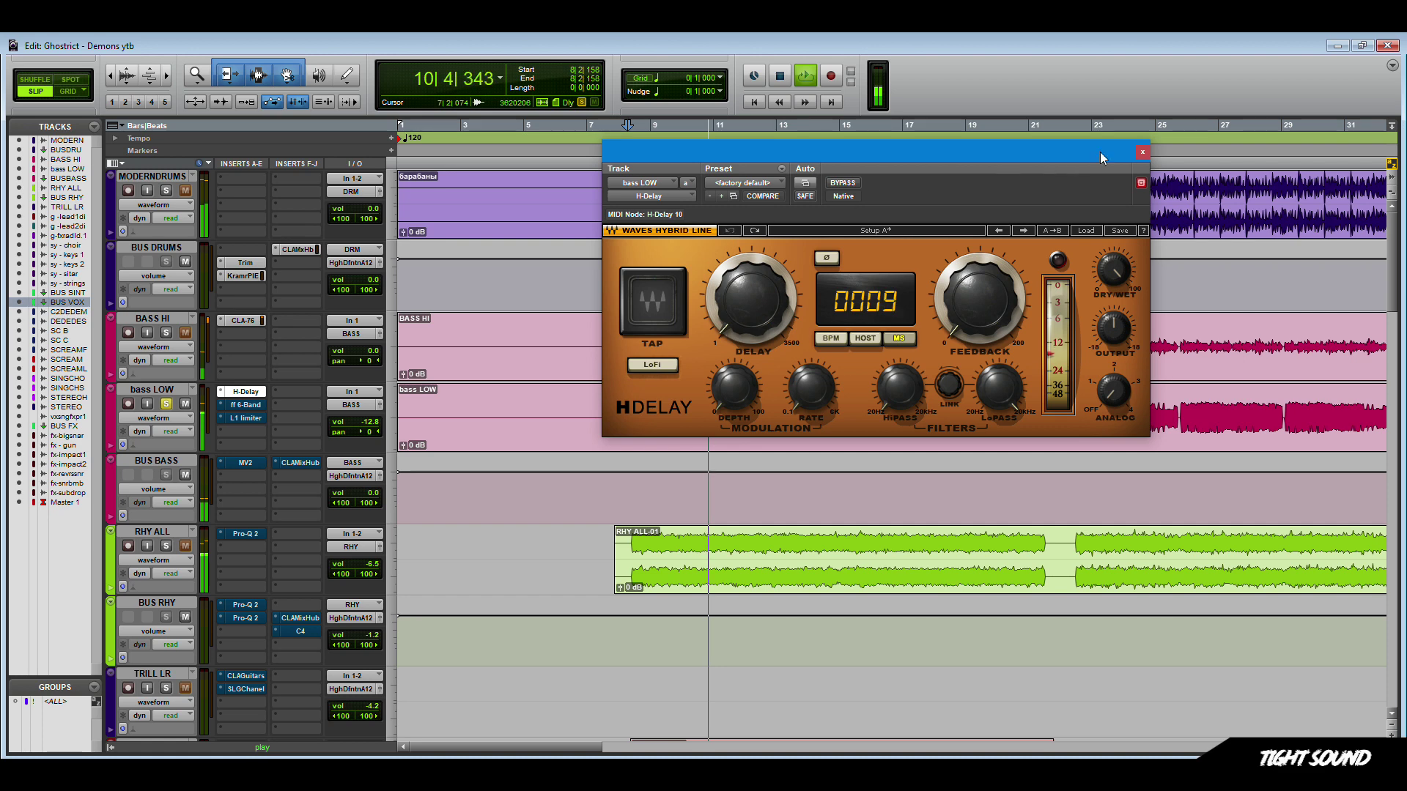
- Activate the ff 6-Band EQ and L1 limiter on bass LOW, switching the limiter to its Legacy interface
{"action": "left_click", "coordinate": [246, 405]}
{"action": "left_click", "coordinate": [846, 187]}
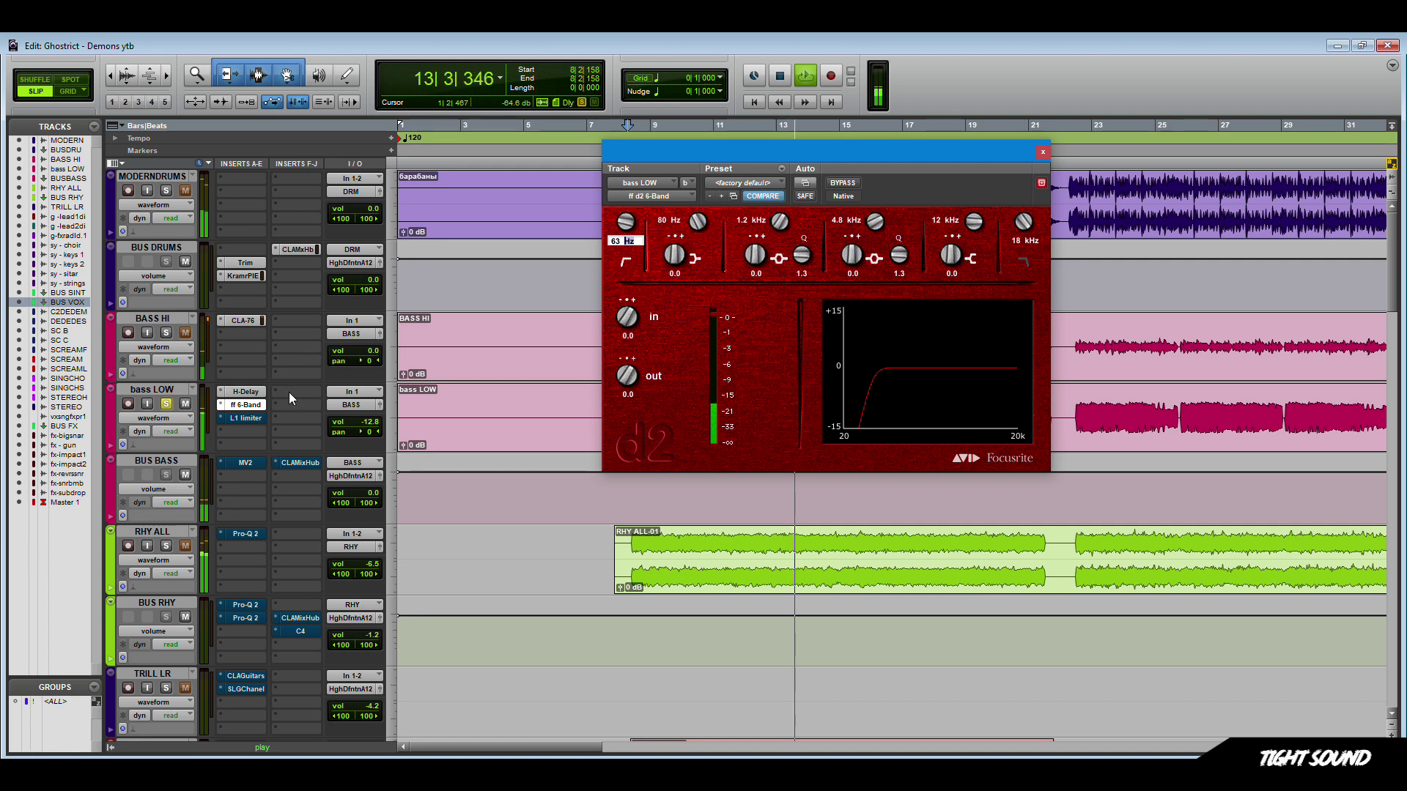
{"action": "left_click", "coordinate": [237, 418]}
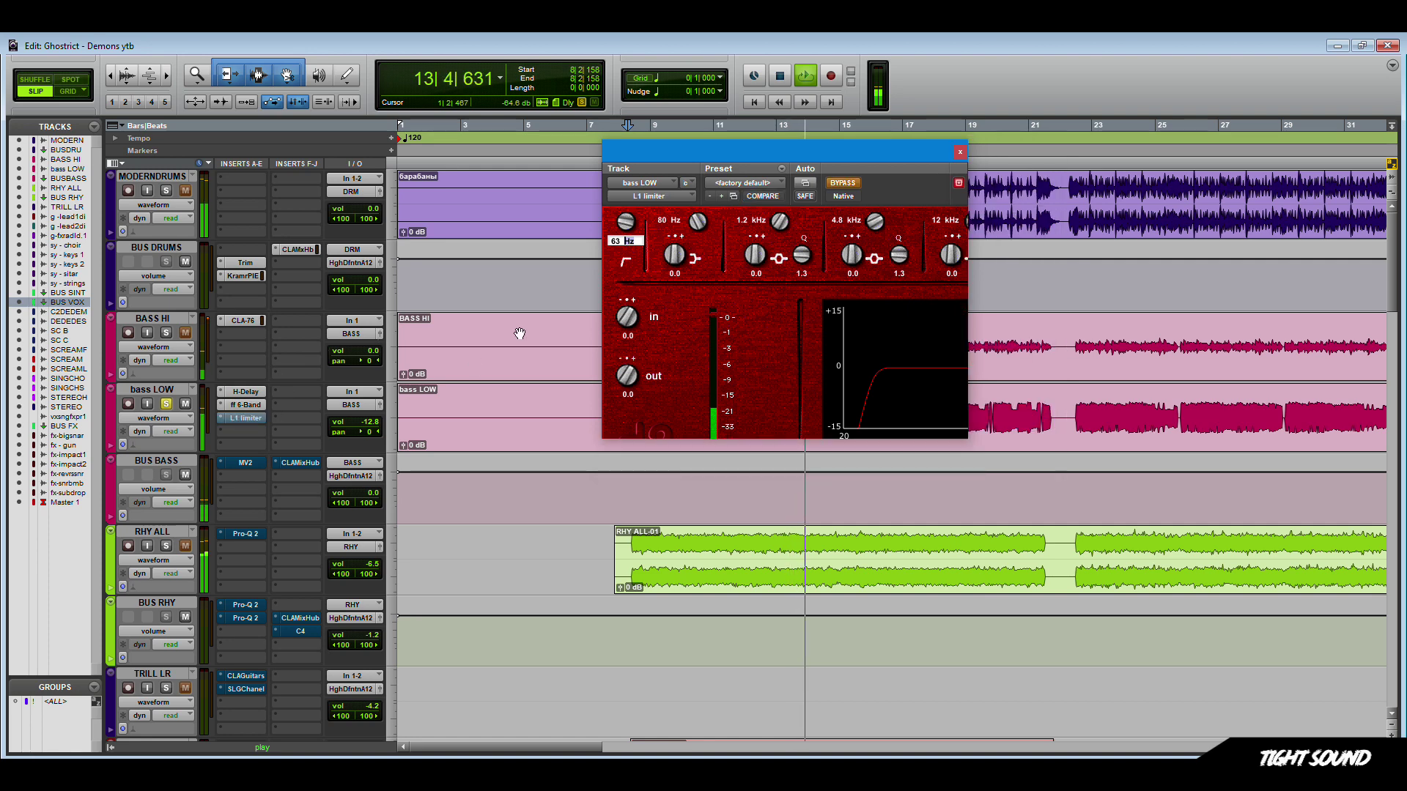
{"action": "left_click", "coordinate": [850, 187]}
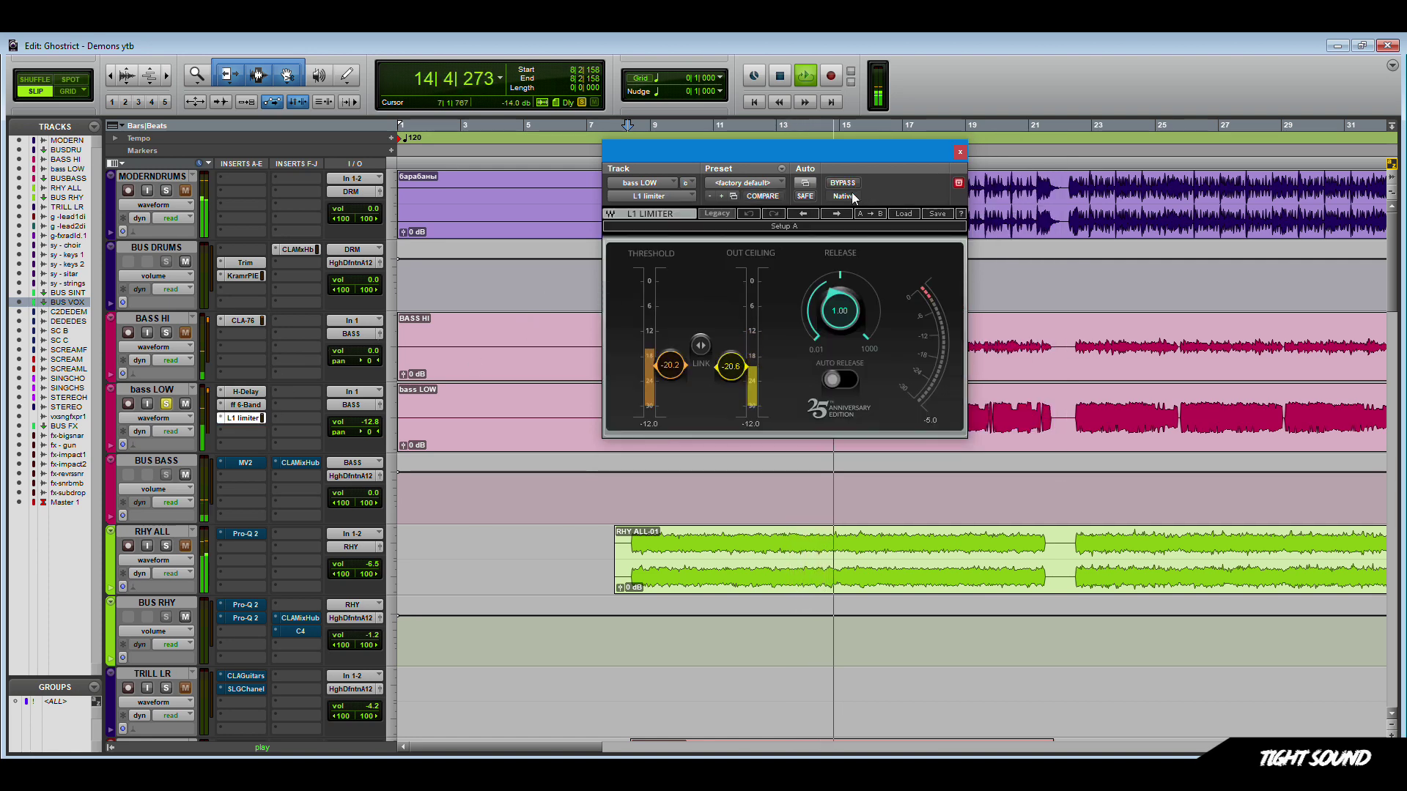
{"action": "left_click", "coordinate": [716, 213]}
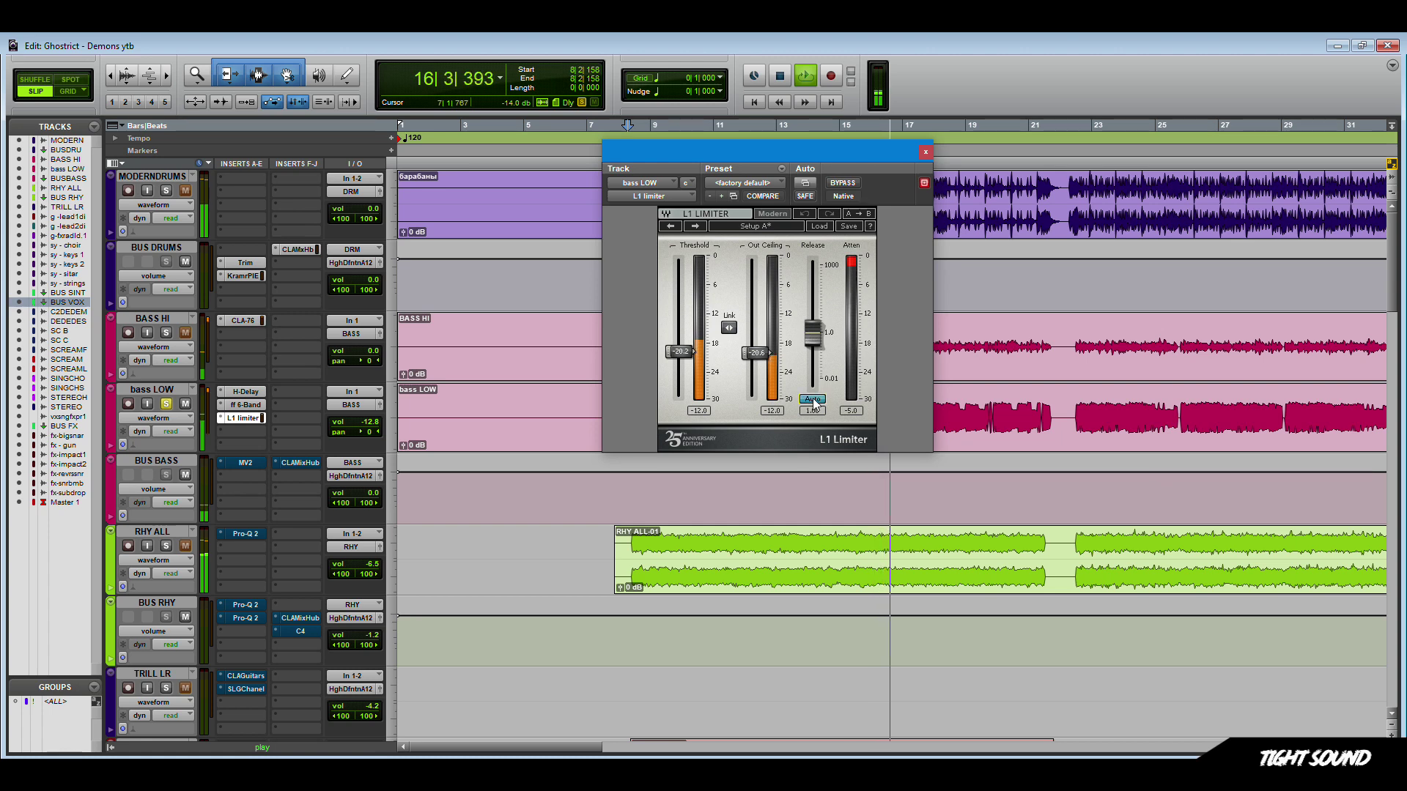
{"action": "left_click", "coordinate": [927, 153]}
- Solo BASS HI and bass LOW together, activate the MV2 insert on BUS BASS and replay the section
{"action": "key", "text": "space"}
{"action": "key", "text": "space"}
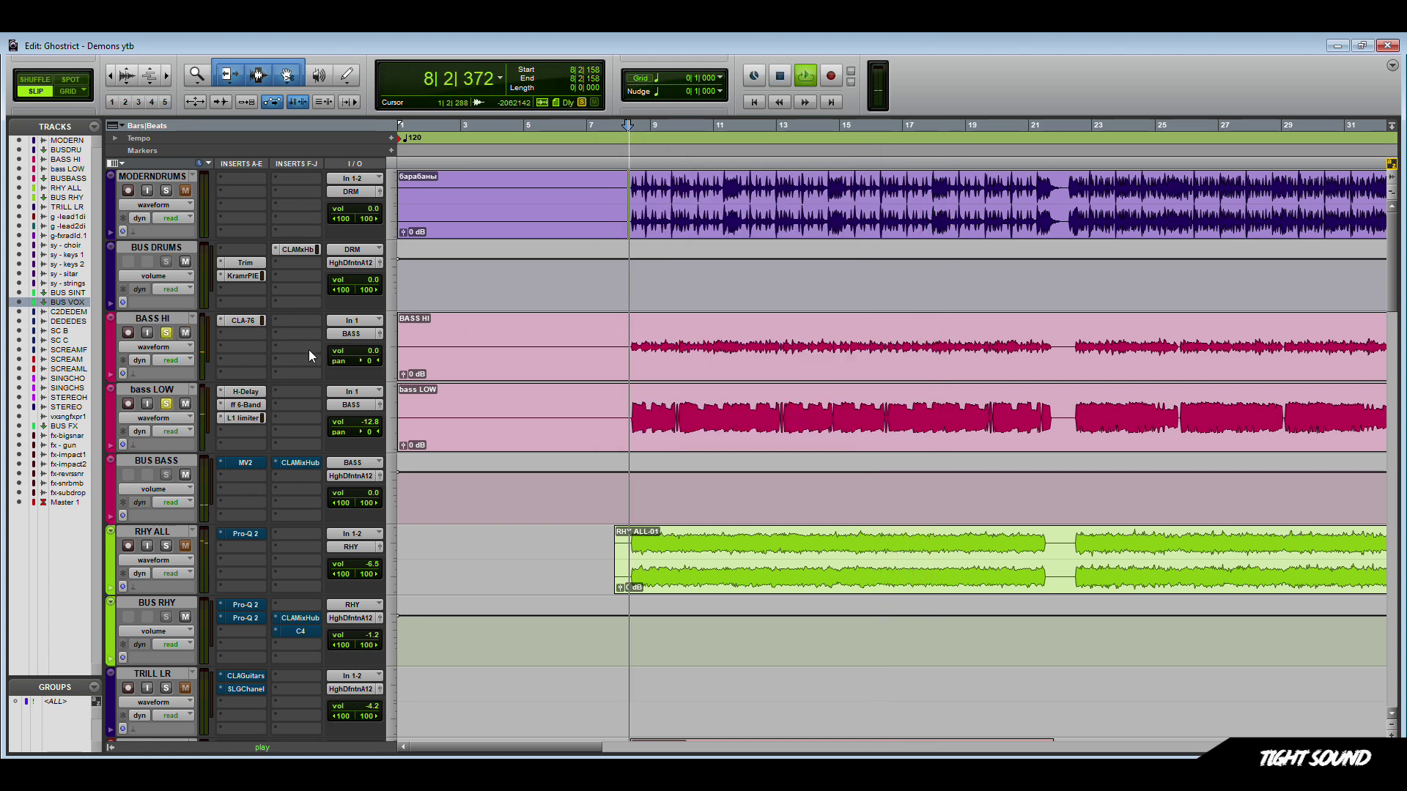
{"action": "key", "text": "space"}
{"action": "left_click", "coordinate": [244, 465]}
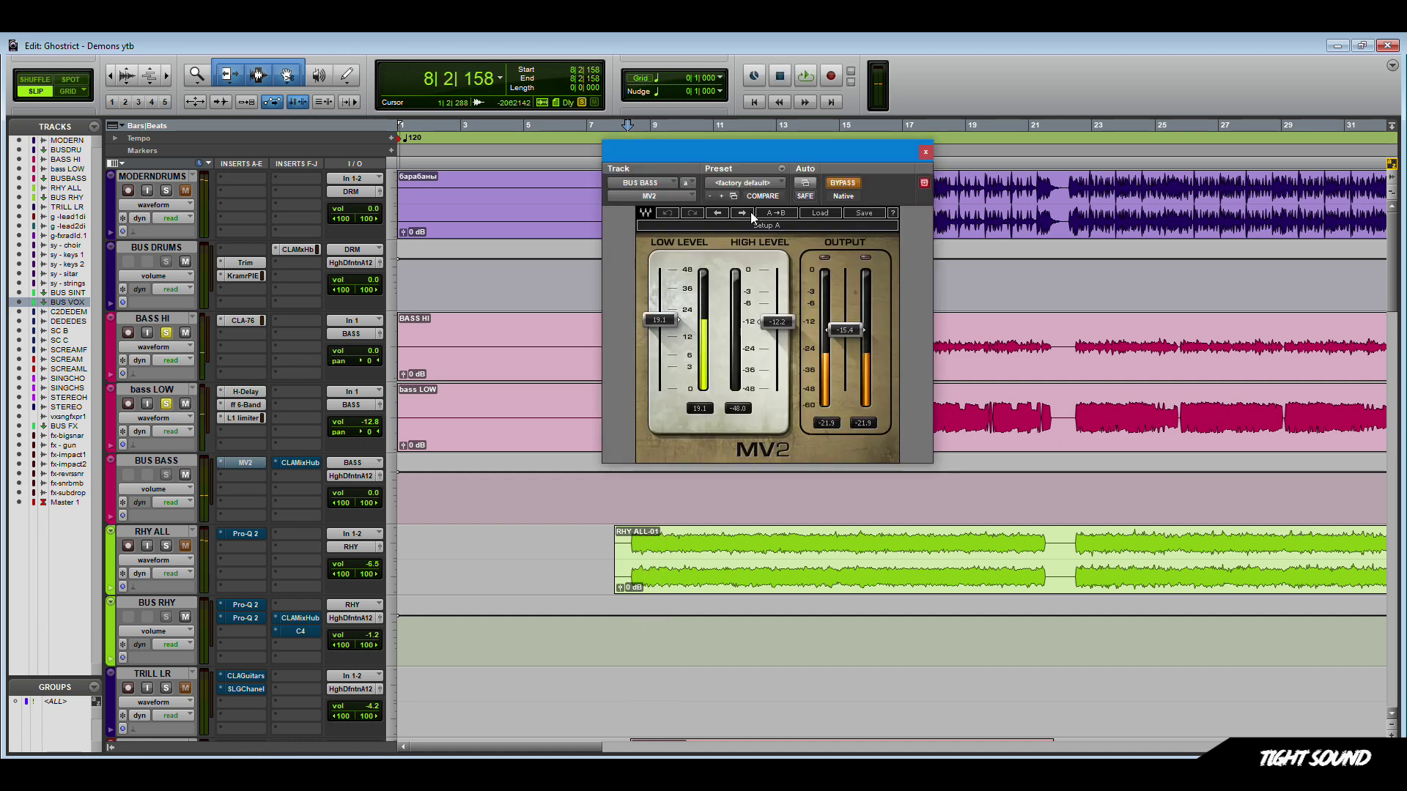
{"action": "left_click", "coordinate": [844, 186]}
{"action": "key", "text": "space"}
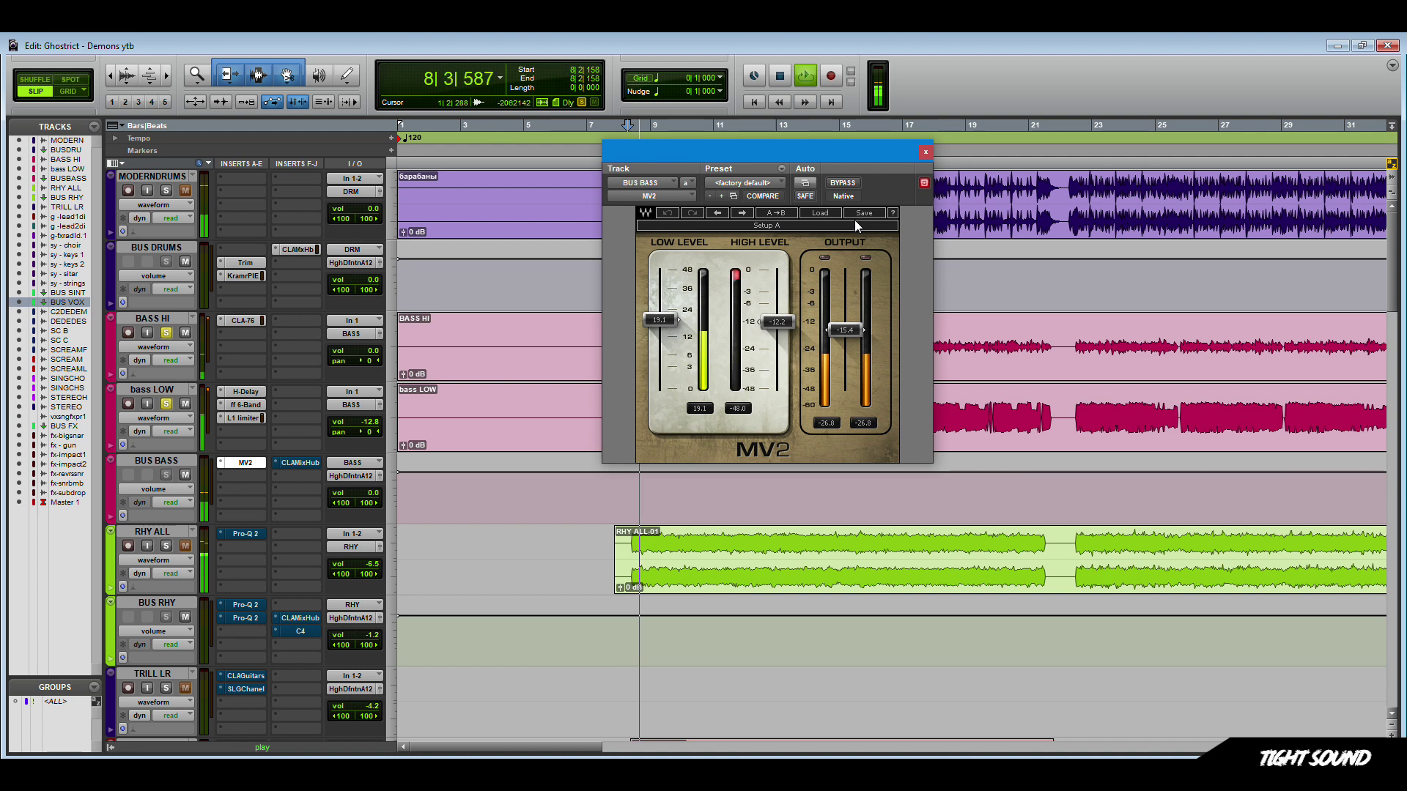
- Compare MV2 bypassed and active on BUS BASS, try a higher low level, undo it and stop playback
{"action": "left_click", "coordinate": [844, 185]}
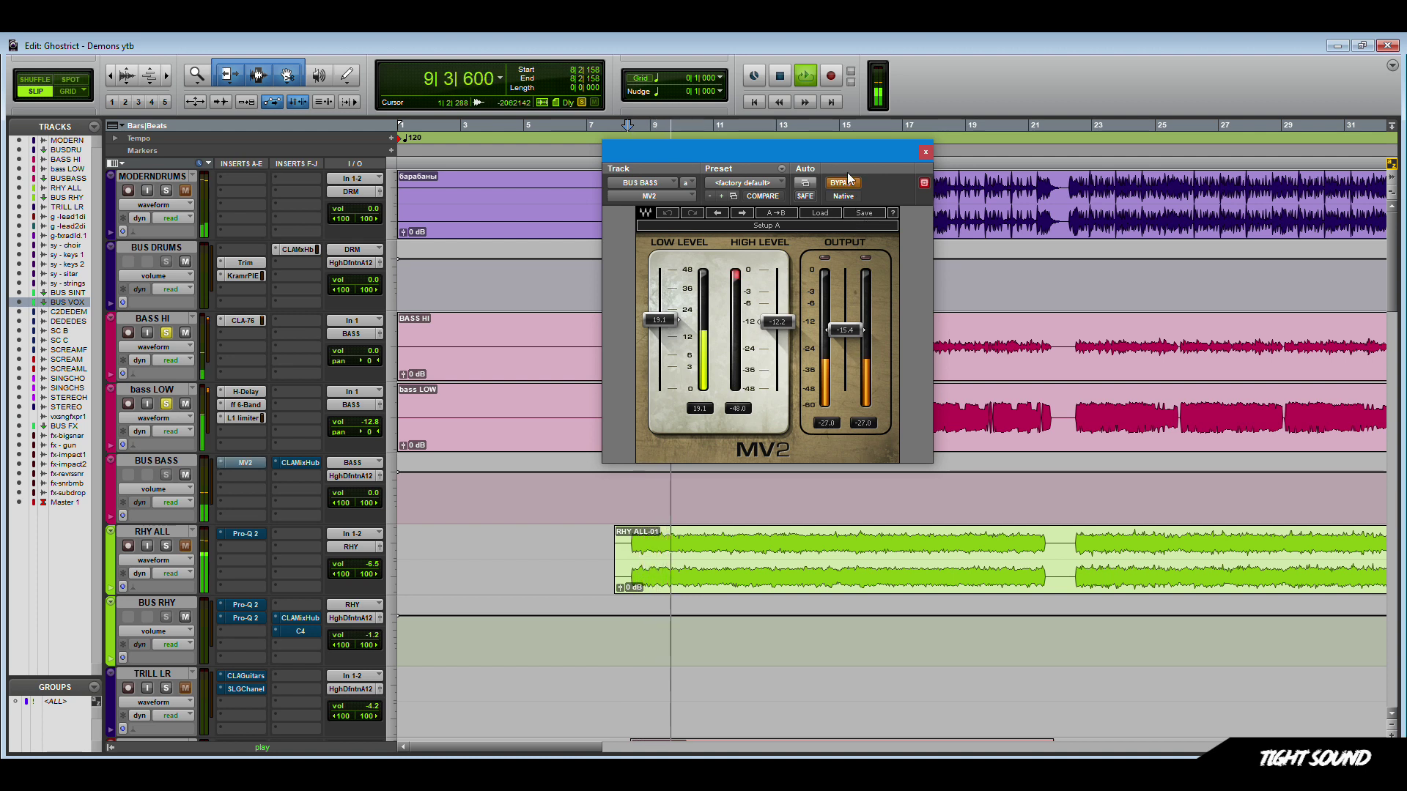
{"action": "left_click", "coordinate": [850, 184]}
{"action": "left_click_drag", "start_coordinate": [659, 320], "coordinate": [659, 286]}
{"action": "left_click", "coordinate": [667, 214]}
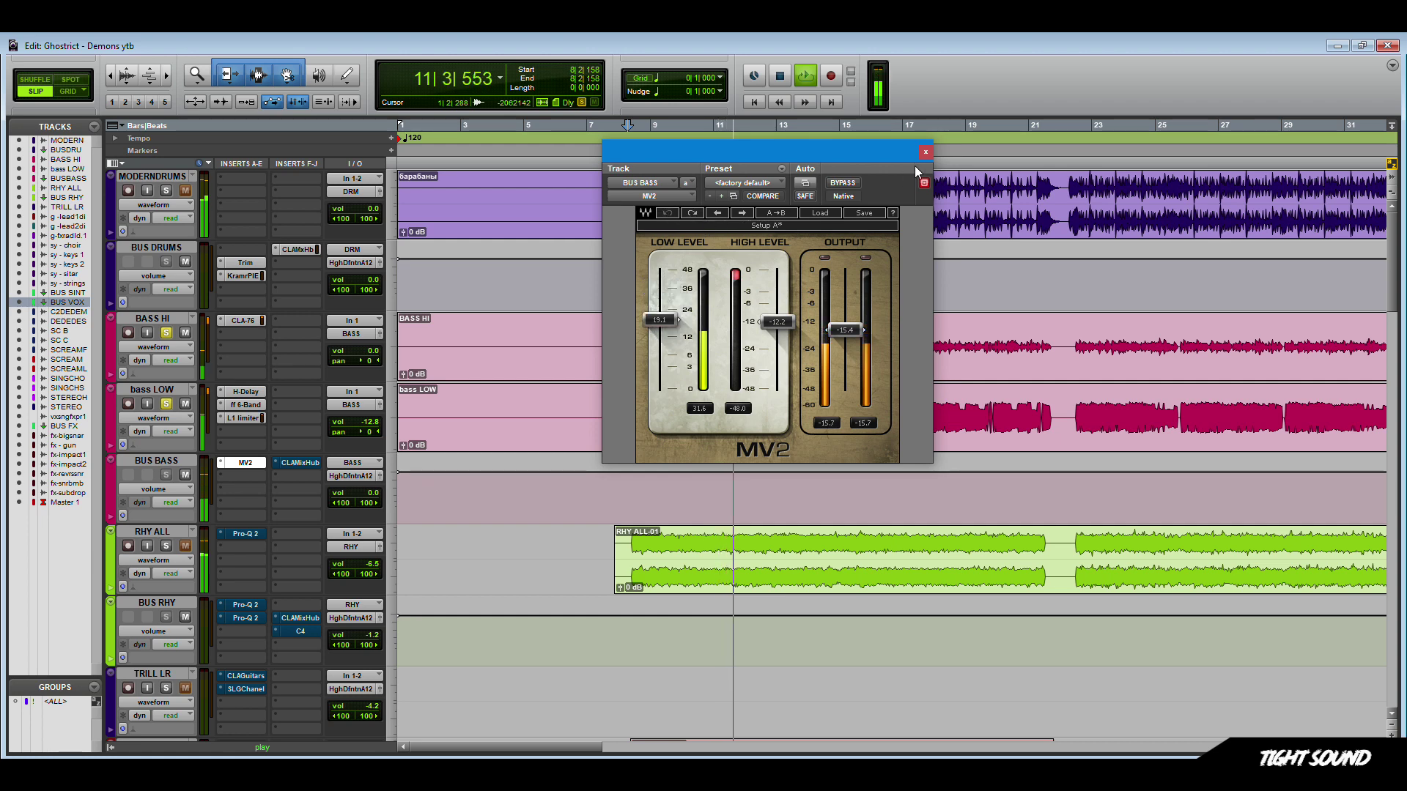
{"action": "left_click", "coordinate": [926, 156]}
{"action": "key", "text": "space"}
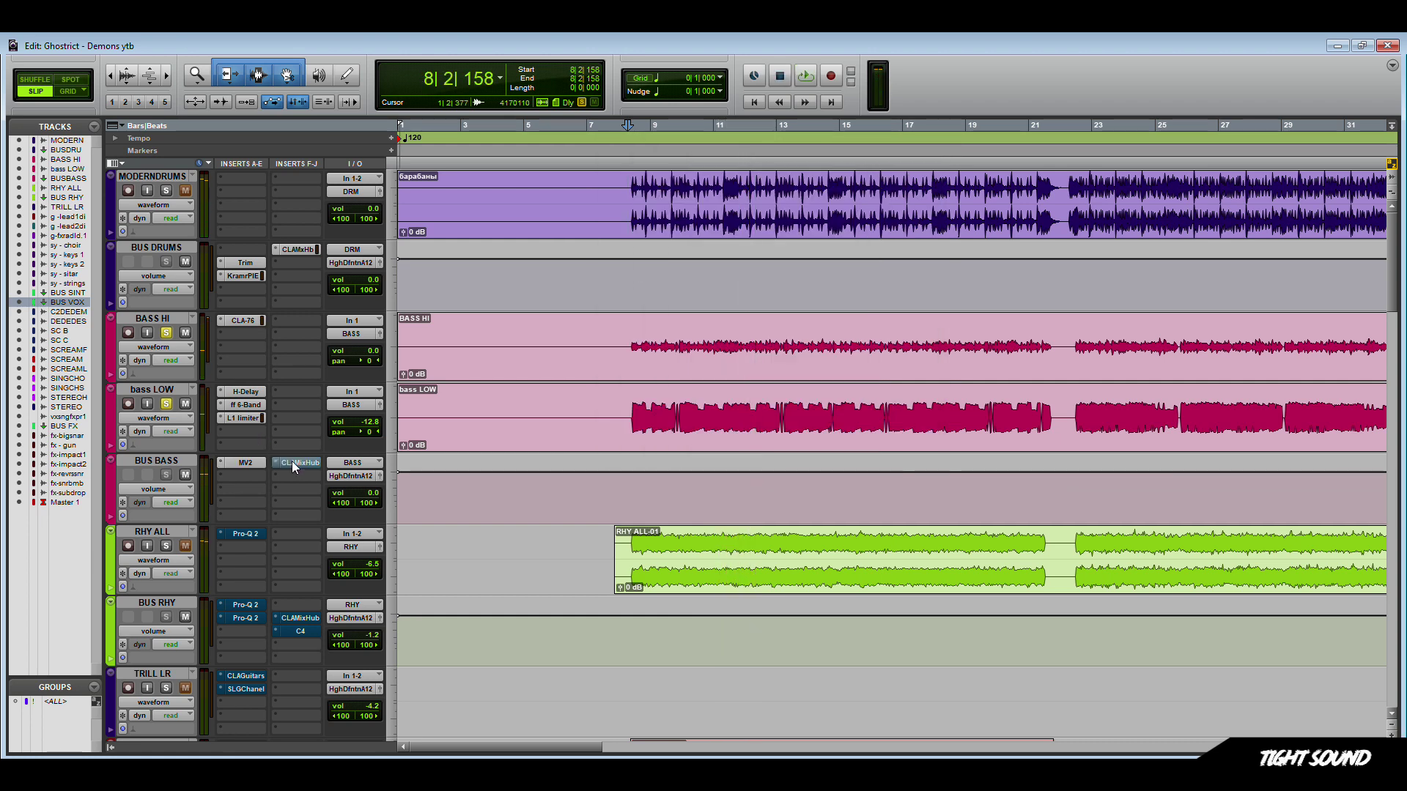
- Activate CLA MixHub with Analog enabled on BUS BASS and audition the soloed drums and bass from about bar 22
{"action": "left_click", "coordinate": [293, 462]}
{"action": "key", "text": "space"}
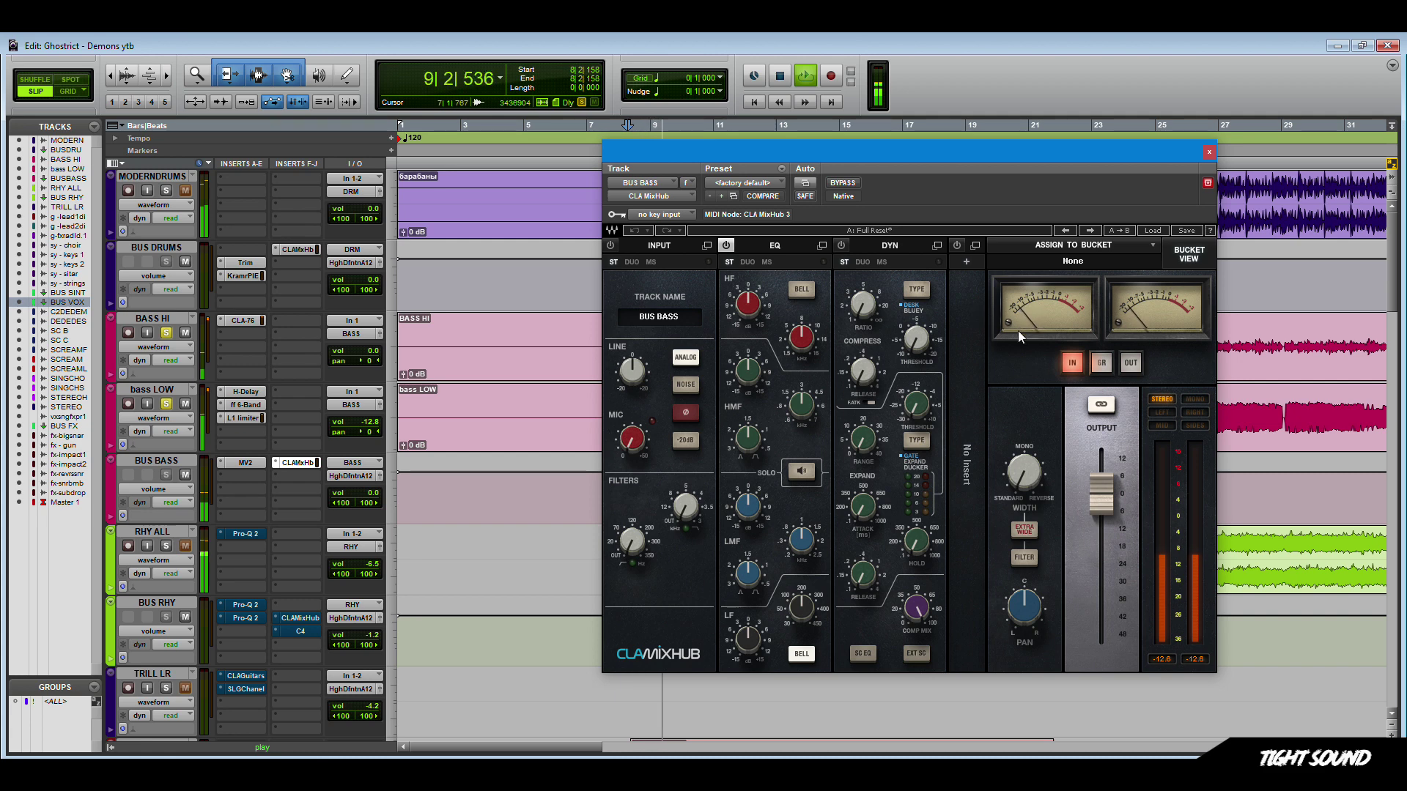
{"action": "left_click", "coordinate": [689, 365]}
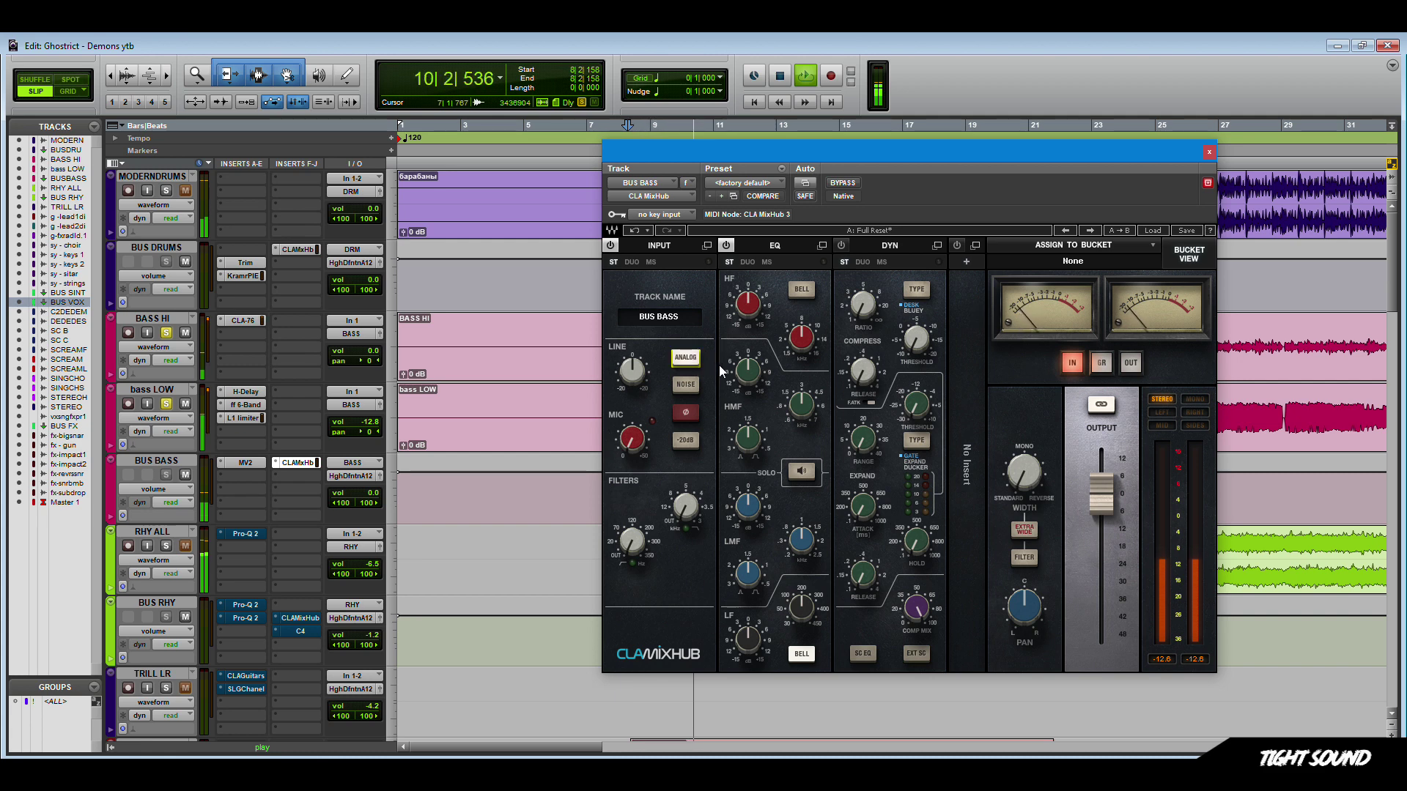
{"action": "left_click", "coordinate": [1209, 153]}
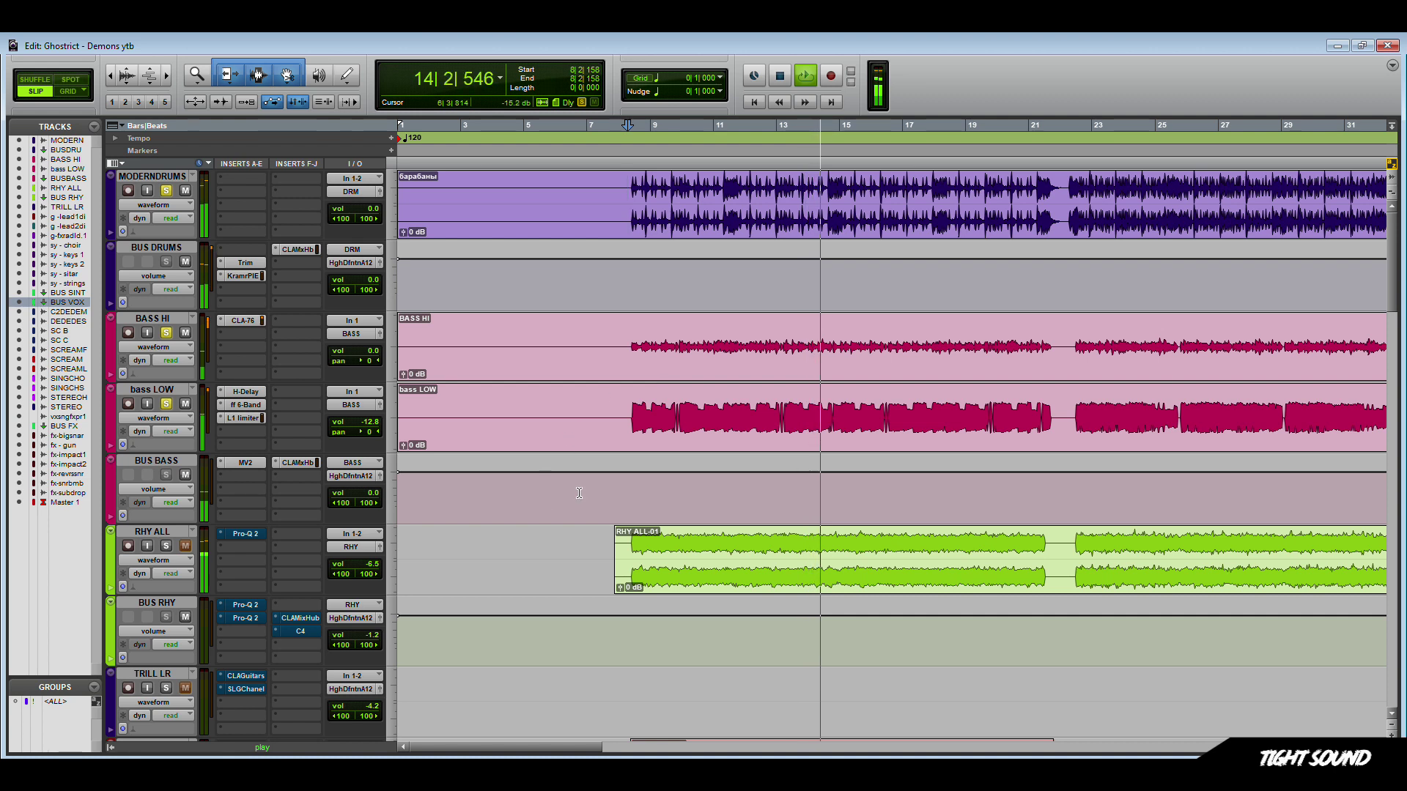
{"action": "left_click", "coordinate": [1073, 415]}
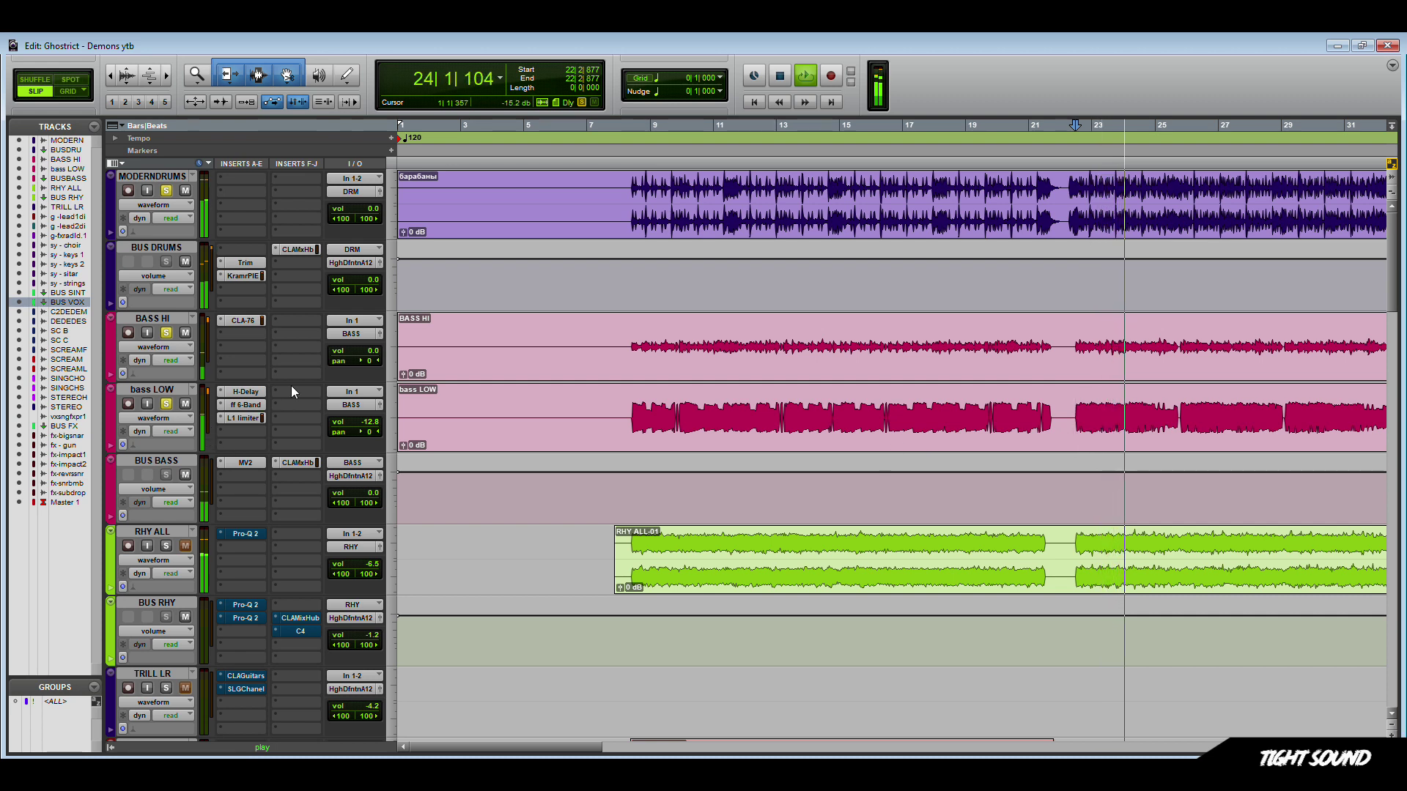
{"action": "key", "text": "space"}
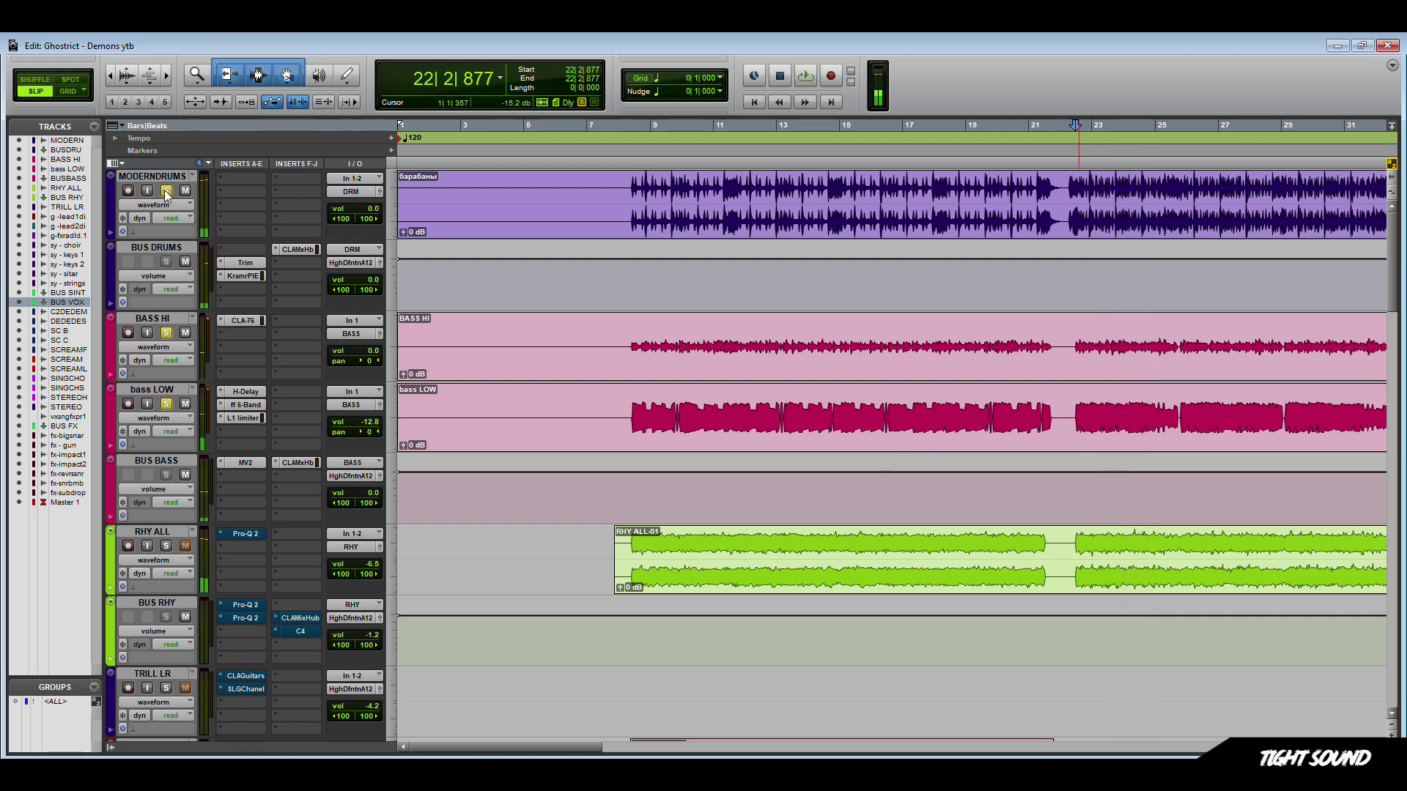
- Solo RHY ALL alone and audition the rhythm guitars from about bar 22
{"action": "left_click", "coordinate": [166, 547]}
{"action": "key", "text": "space"}
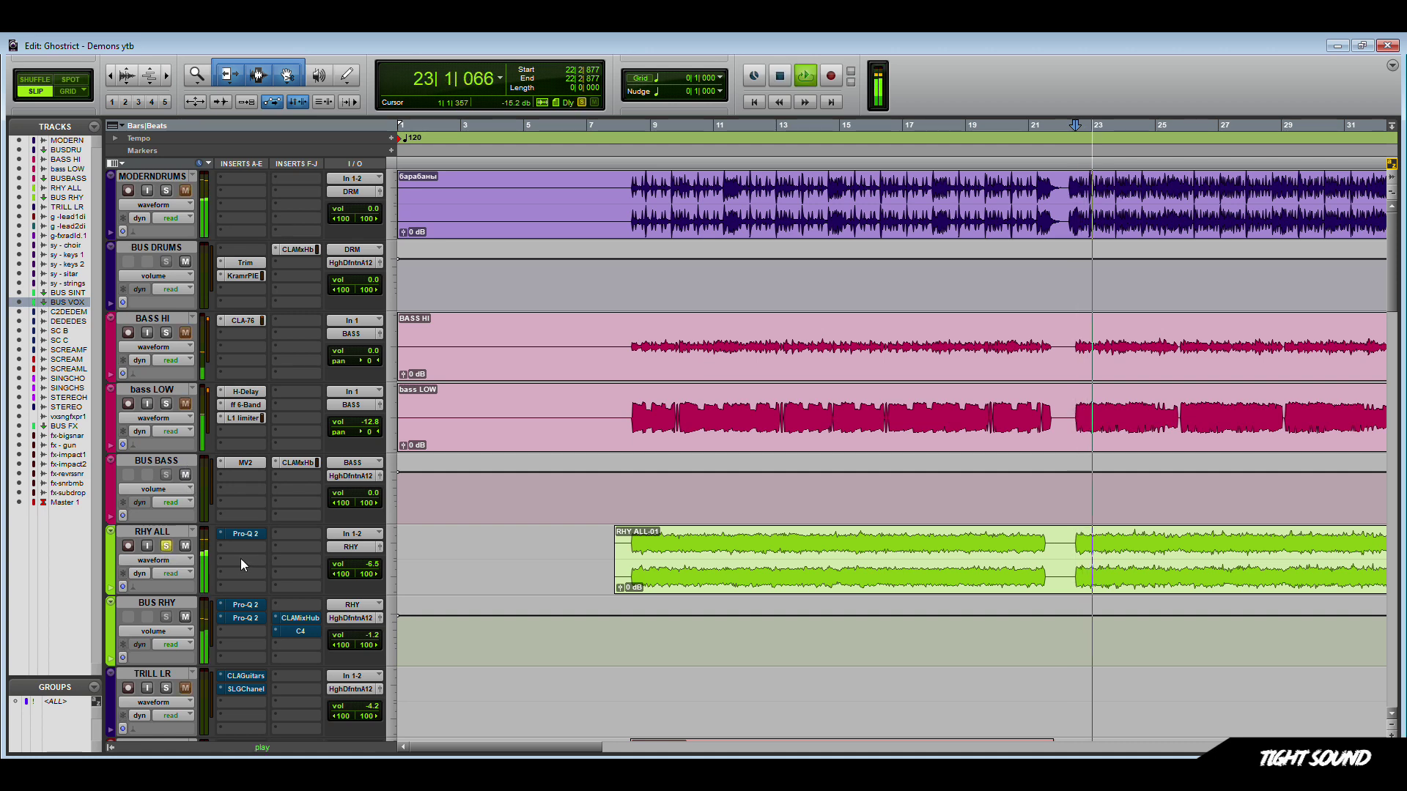
{"action": "key", "text": "space"}
- Mute the SCREAM FX A track and replay the section from about bar 22
{"action": "scroll", "coordinate": [946, 538], "scroll_direction": "down", "scroll_amount": 6}
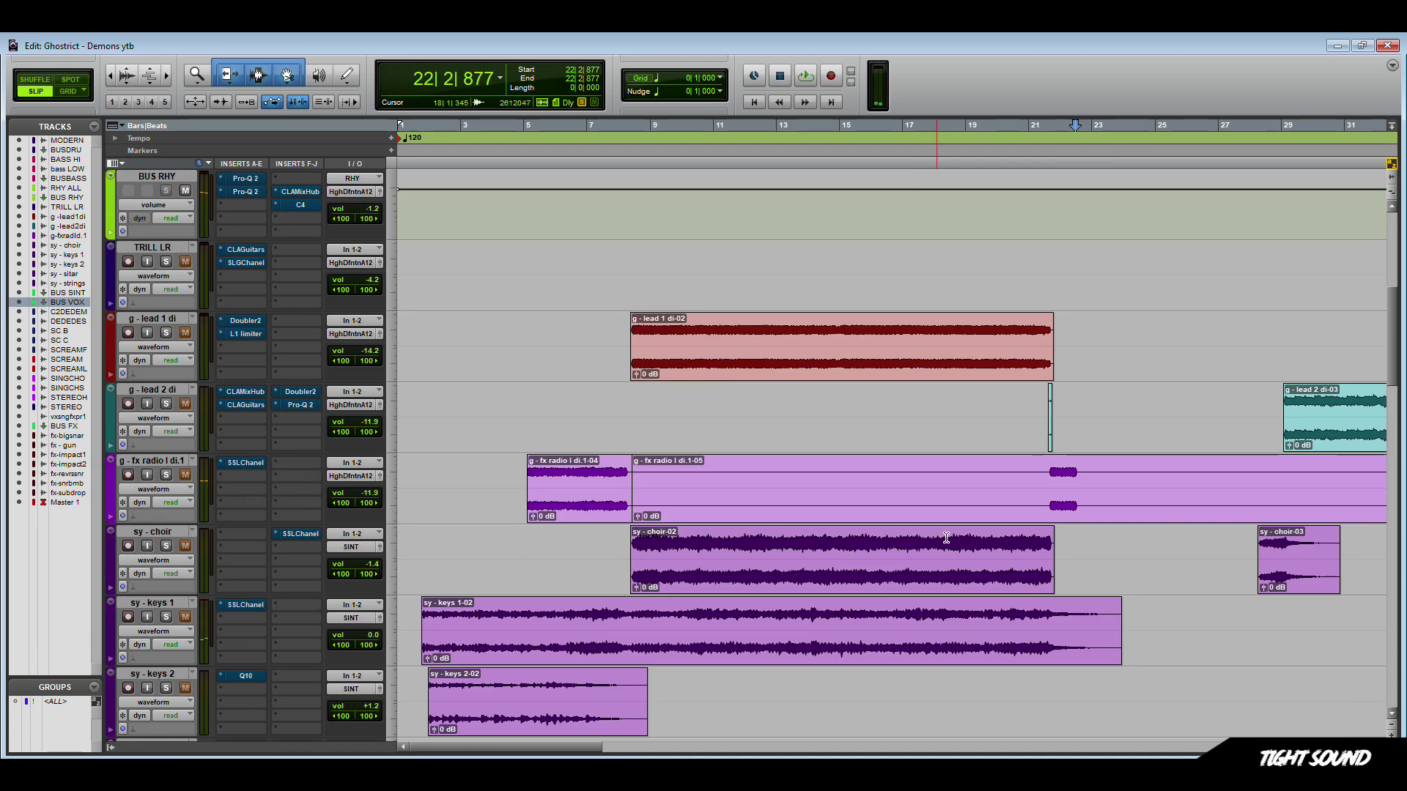
{"action": "key", "text": "space"}
{"action": "key", "text": "space"}
{"action": "scroll", "coordinate": [1048, 505], "scroll_direction": "down", "scroll_amount": 12}
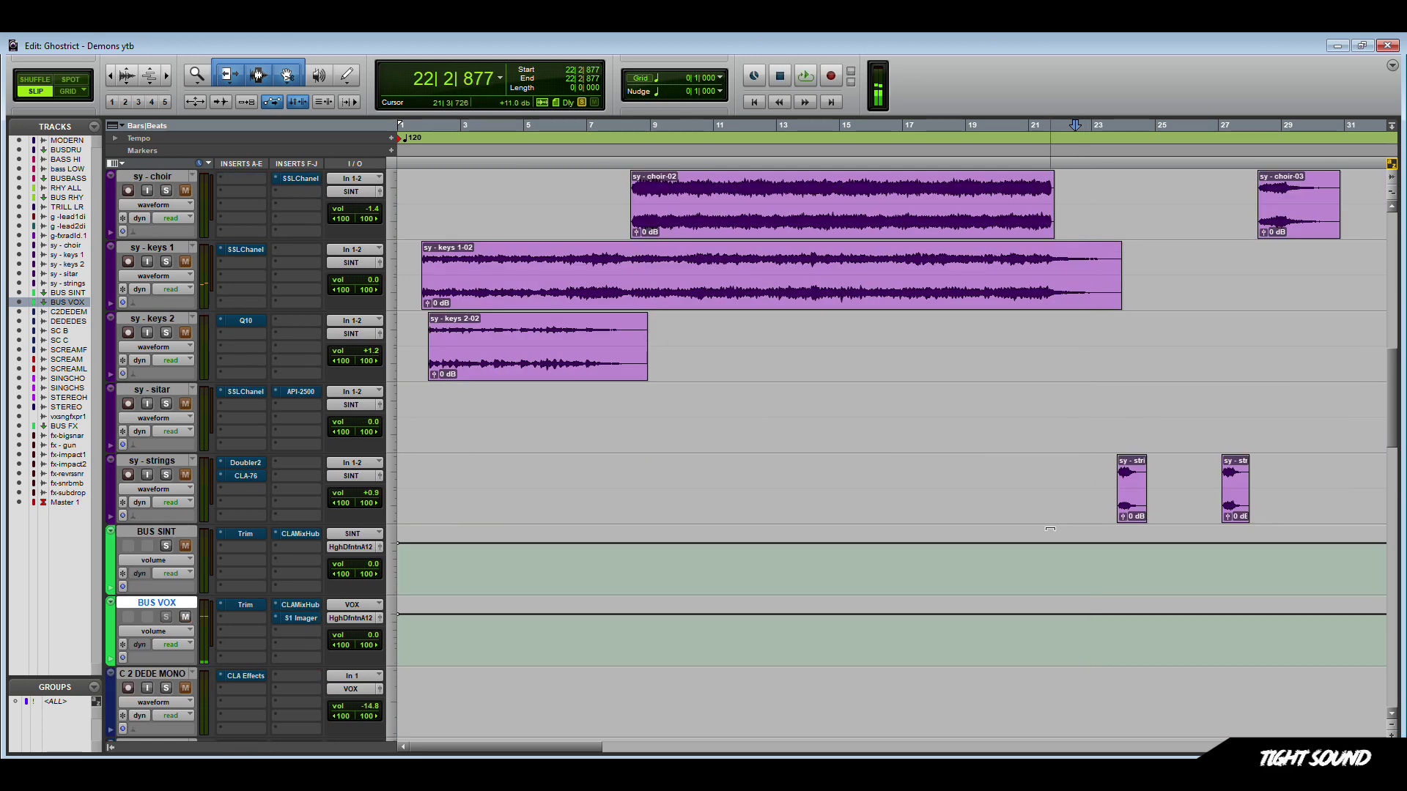
{"action": "scroll", "coordinate": [1048, 477], "scroll_direction": "down", "scroll_amount": 1}
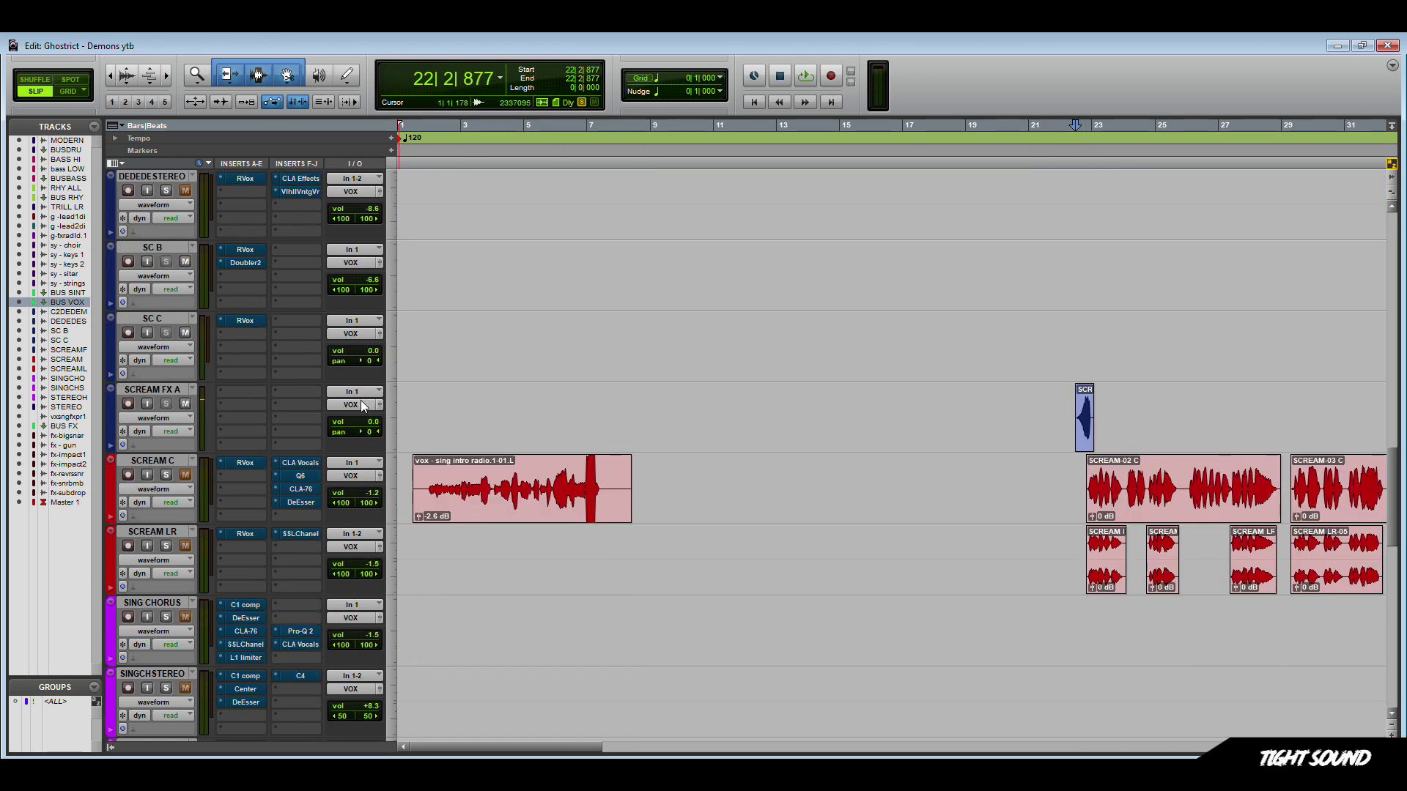
{"action": "left_click", "coordinate": [185, 404]}
{"action": "key", "text": "space"}
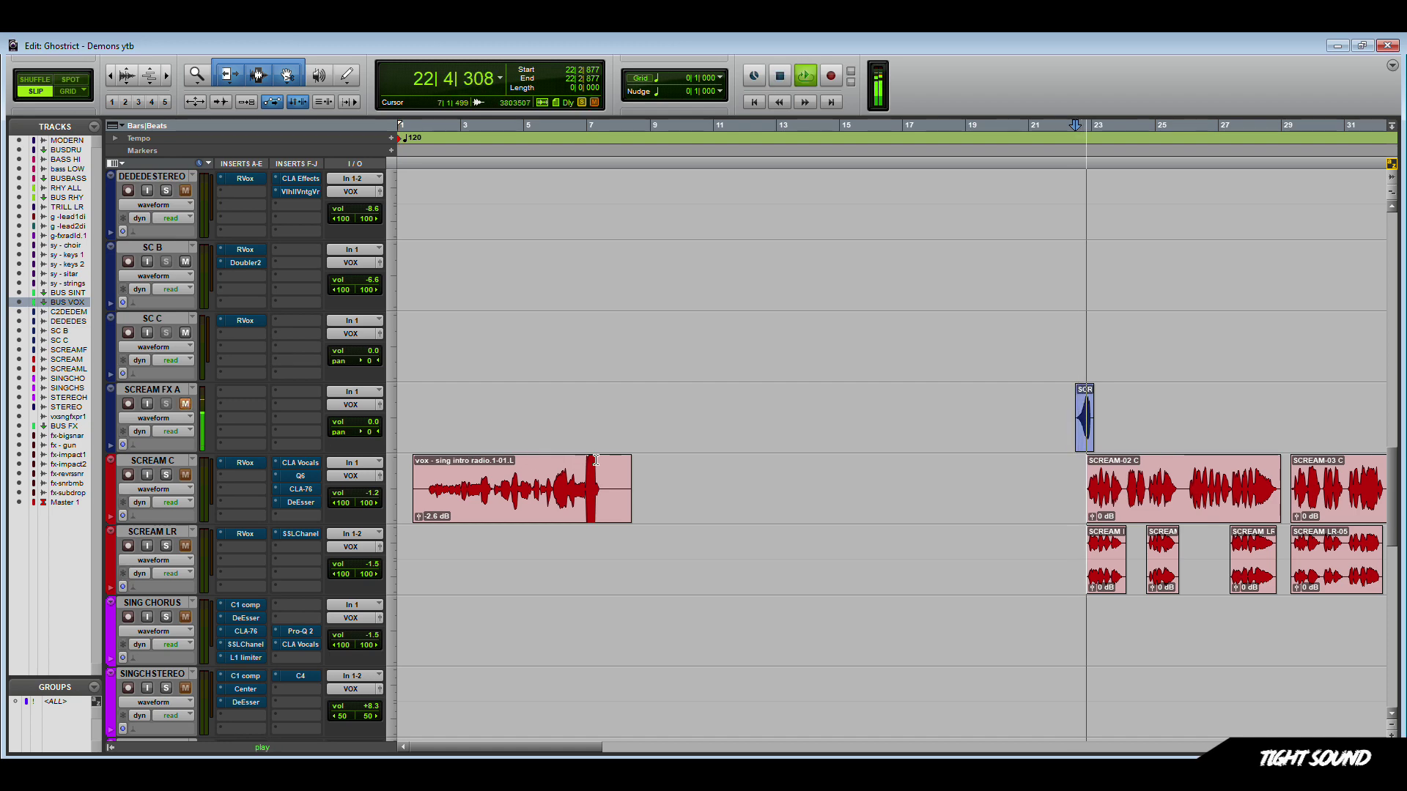
{"action": "key", "text": "space"}
- Activate Pro-Q 2 on RHY ALL and audition its narrow cuts with the rhythm guitars soloed
{"action": "scroll", "coordinate": [710, 509], "scroll_direction": "up", "scroll_amount": 17}
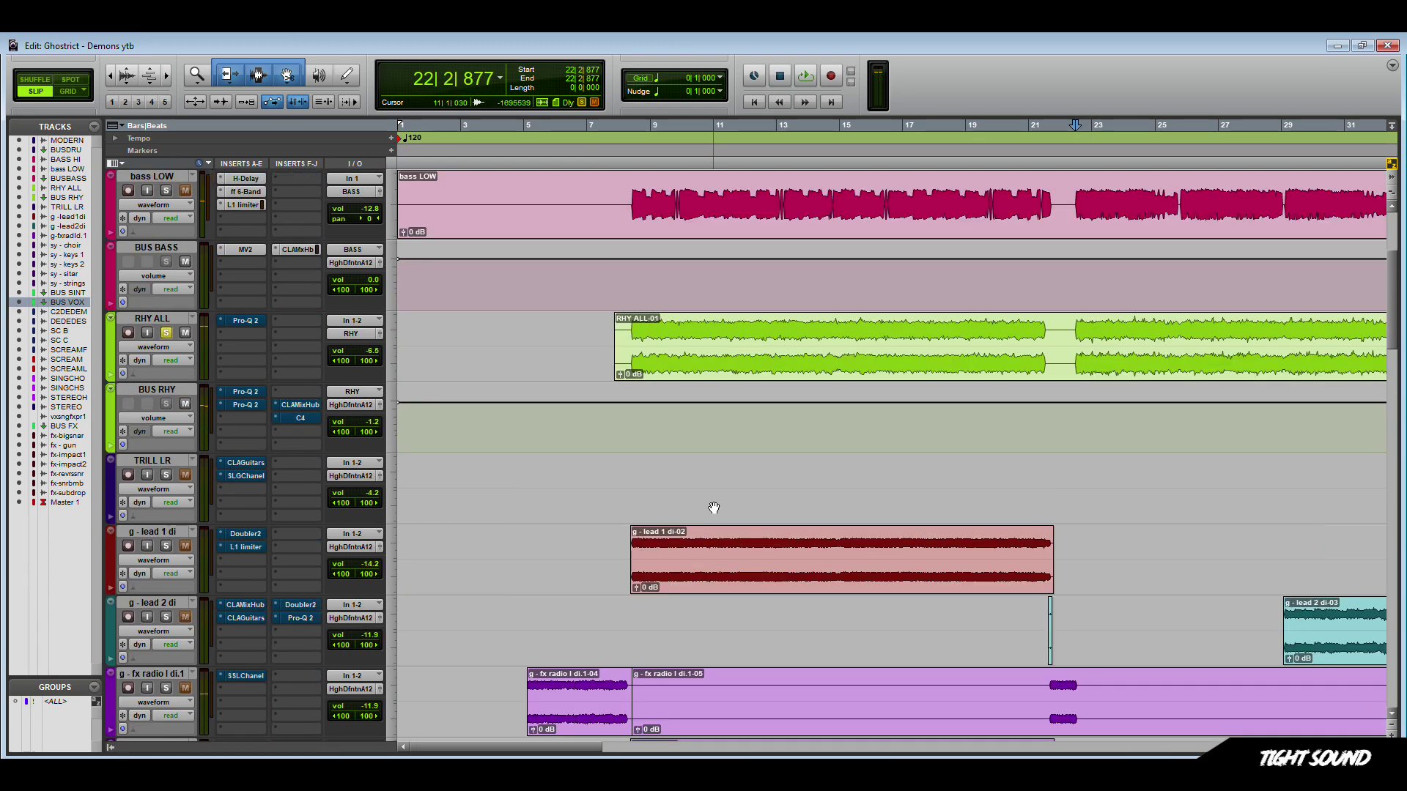
{"action": "scroll", "coordinate": [714, 508], "scroll_direction": "up", "scroll_amount": 3}
{"action": "key", "text": "space"}
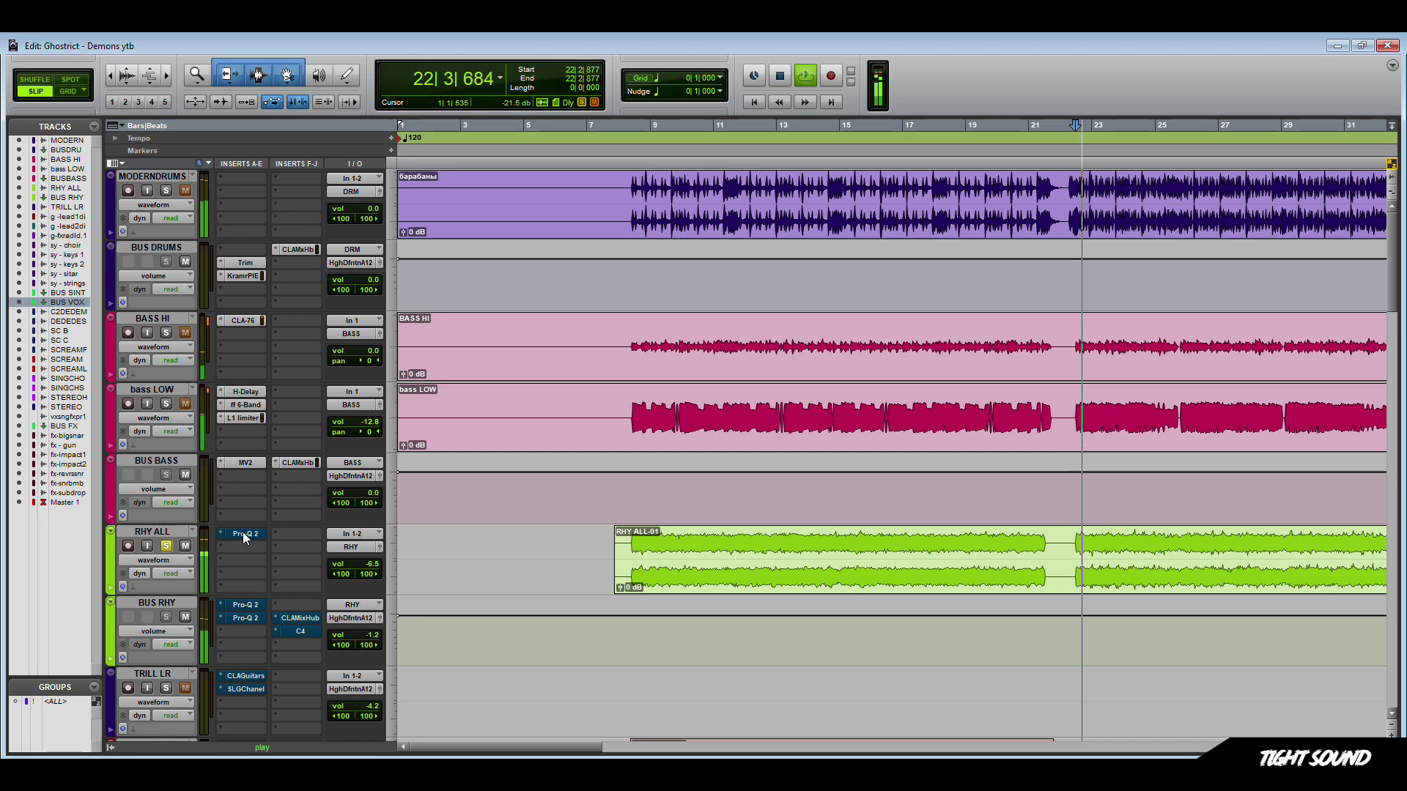
{"action": "left_click", "coordinate": [244, 534]}
{"action": "left_click", "coordinate": [843, 184]}
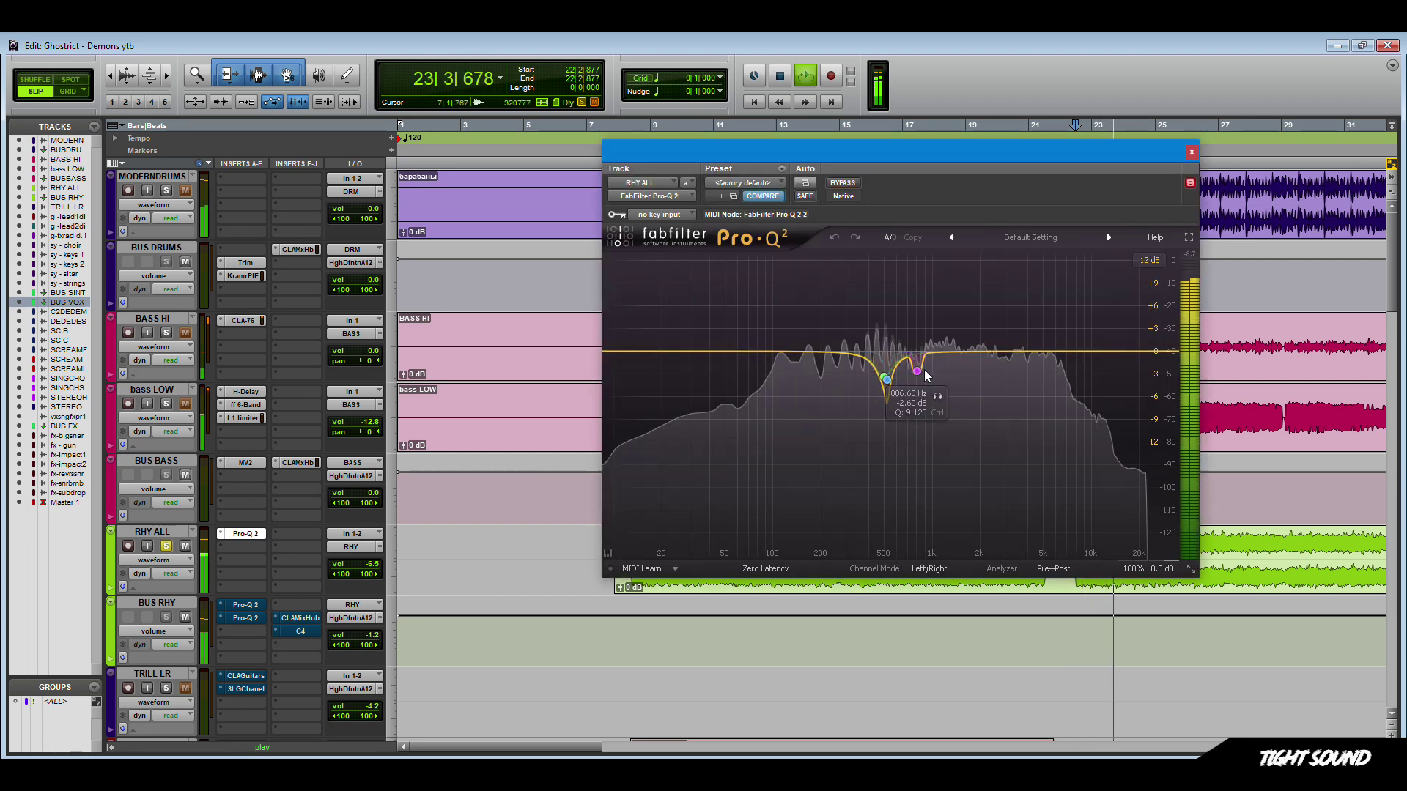
{"action": "key", "text": "space"}
{"action": "key", "text": "space"}
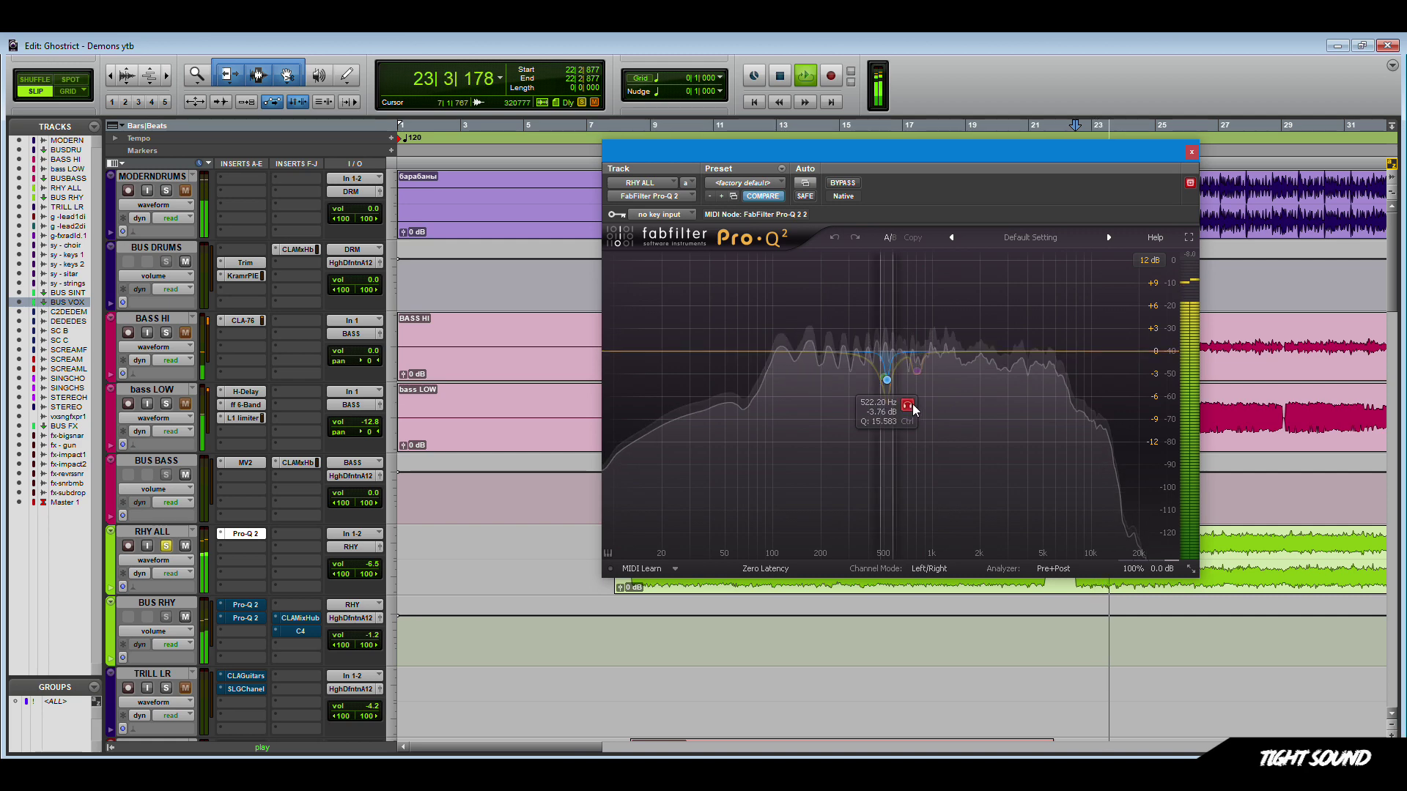
{"action": "left_click", "coordinate": [1191, 152]}
- Activate both Pro-Q 2 inserts on BUS RHY one after the other while replaying the soloed rhythm guitars
{"action": "key", "text": "space"}
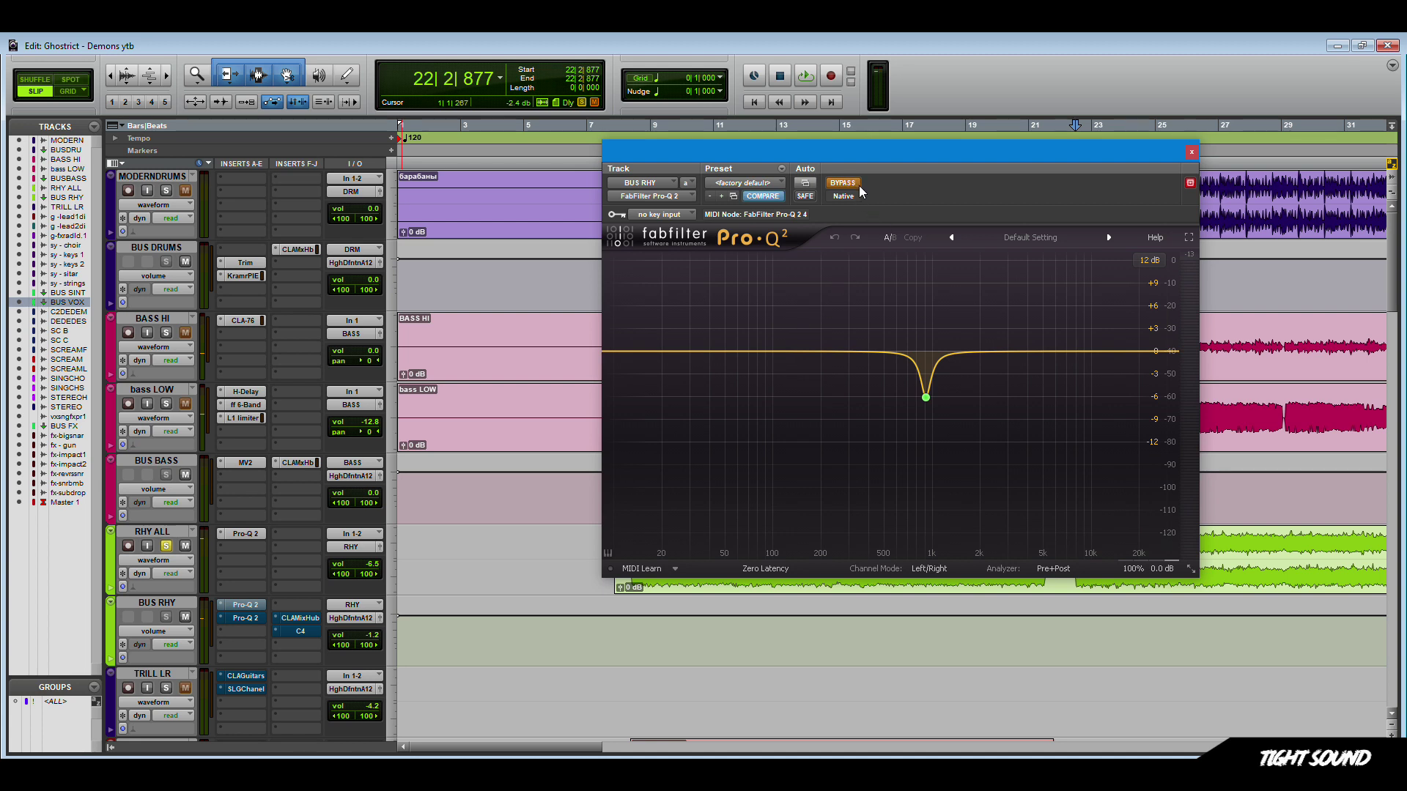
{"action": "key", "text": "space"}
{"action": "left_click", "coordinate": [850, 186]}
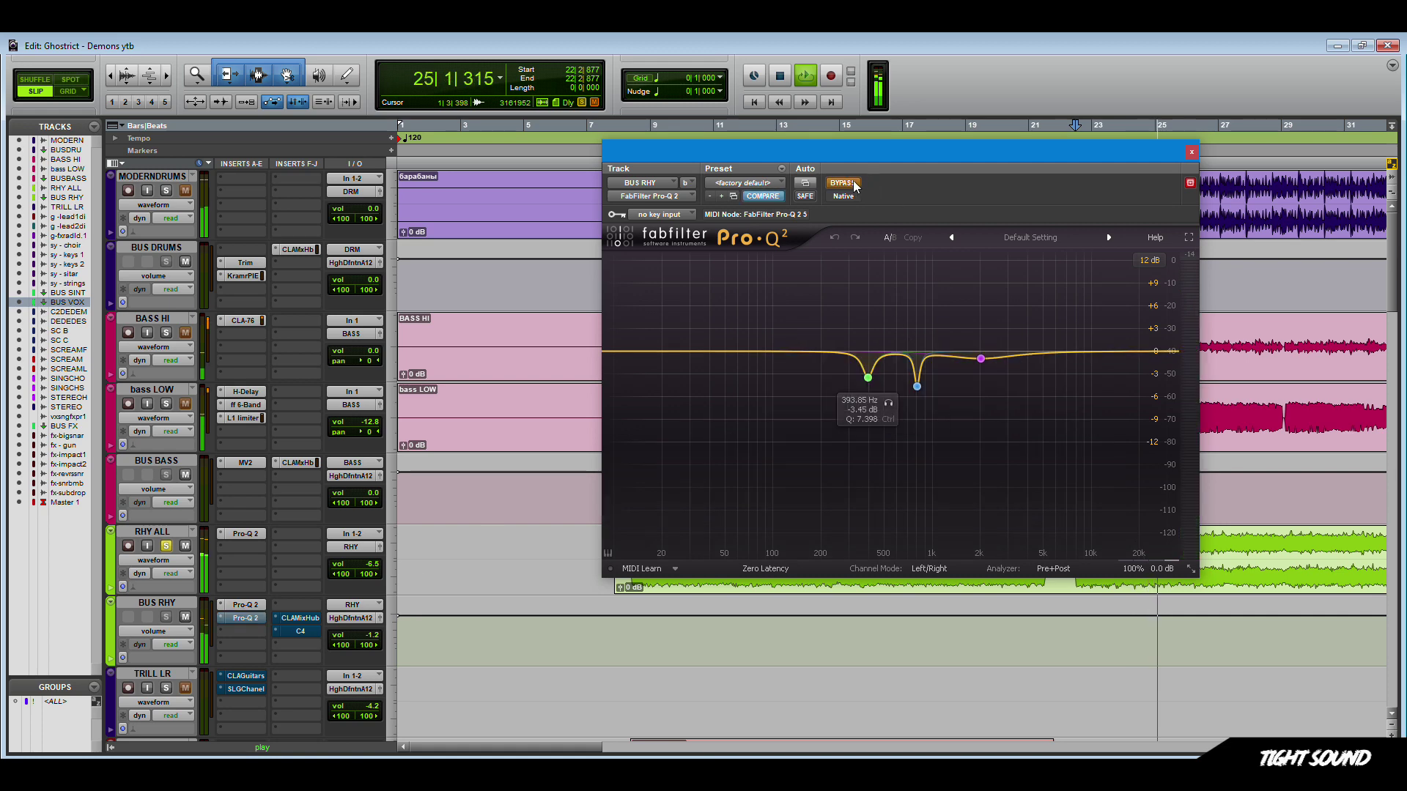
{"action": "left_click", "coordinate": [843, 184]}
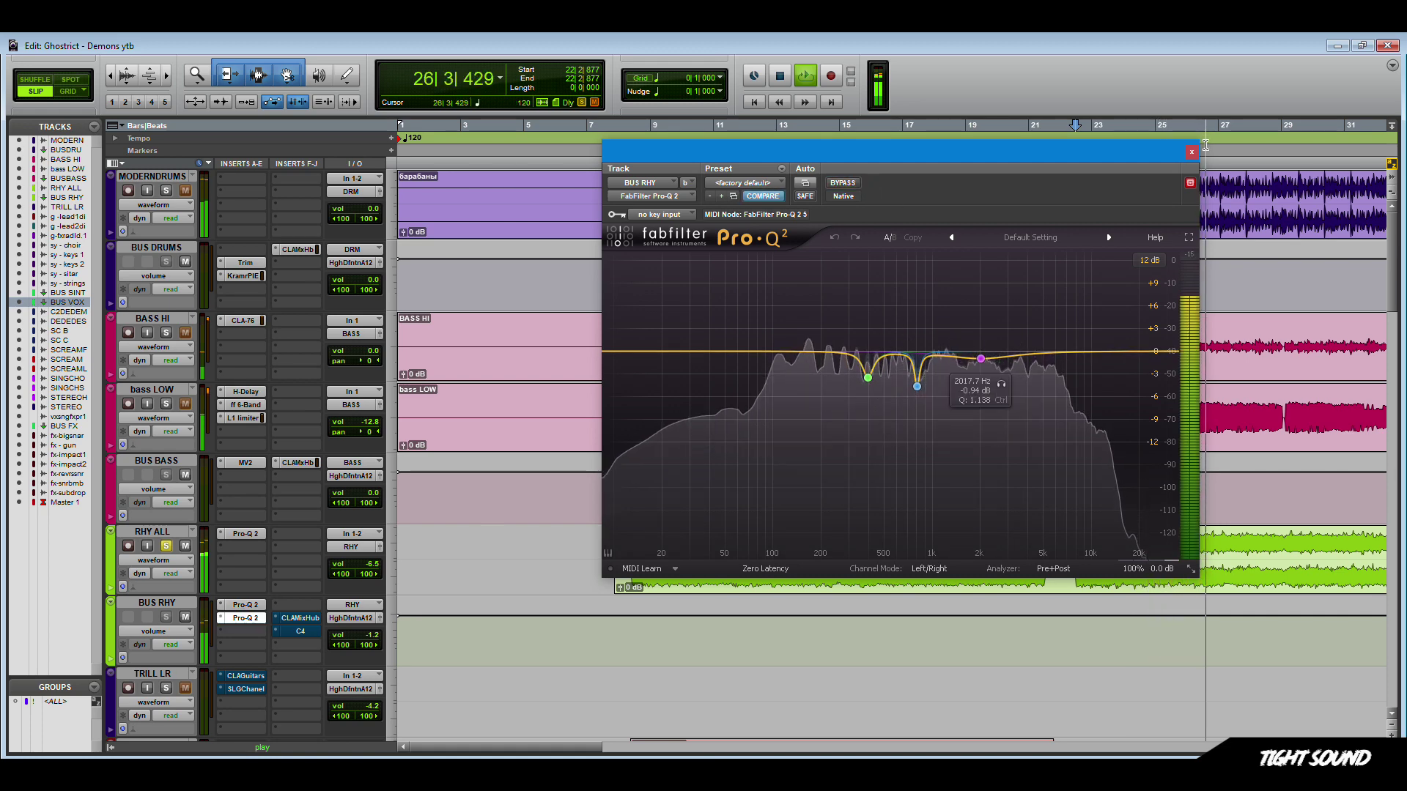
{"action": "left_click", "coordinate": [258, 618]}
{"action": "key", "text": "space"}
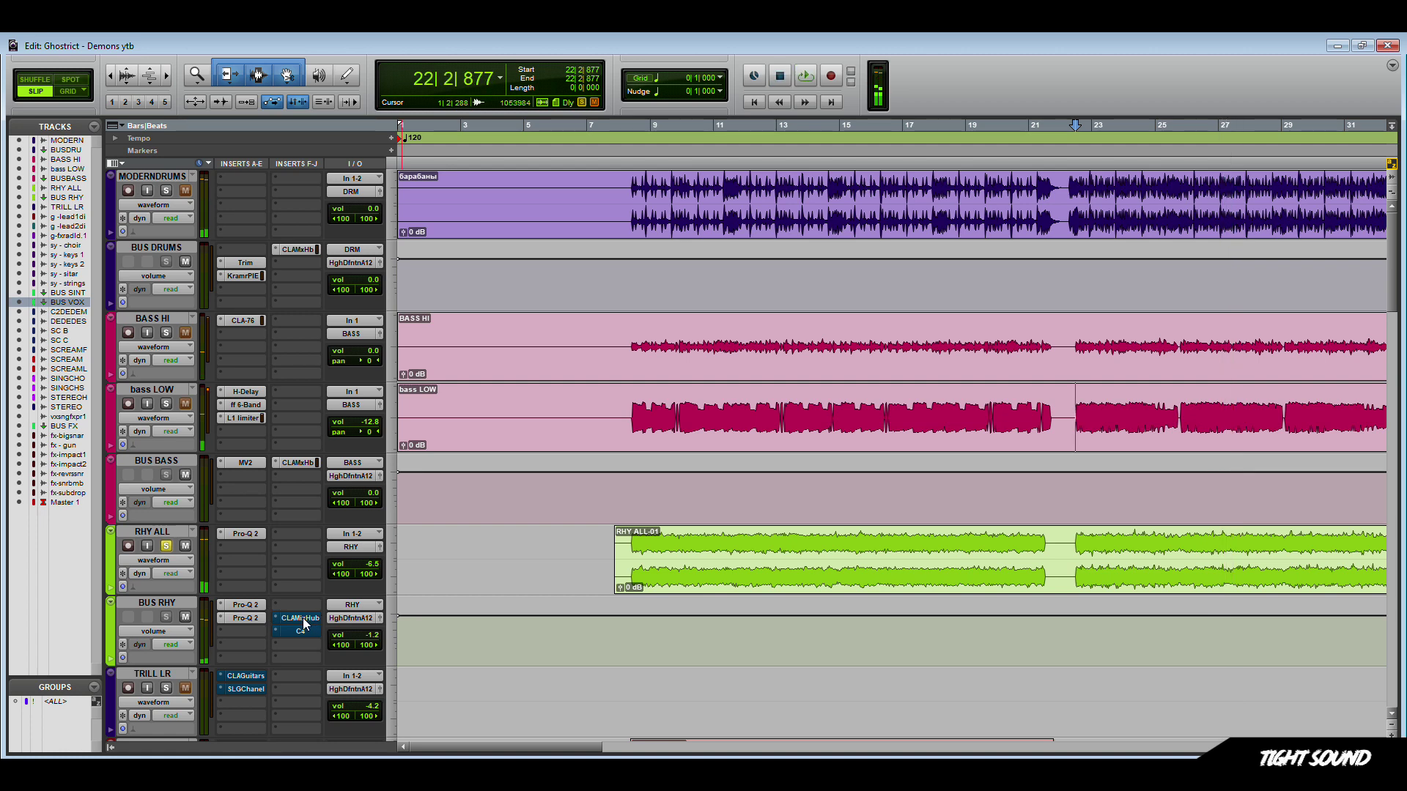
- Activate the CLA MixHub and C4 inserts on BUS RHY and audition the rhythm guitars
{"action": "left_click", "coordinate": [301, 618]}
{"action": "left_click", "coordinate": [842, 184]}
{"action": "key", "text": "space"}
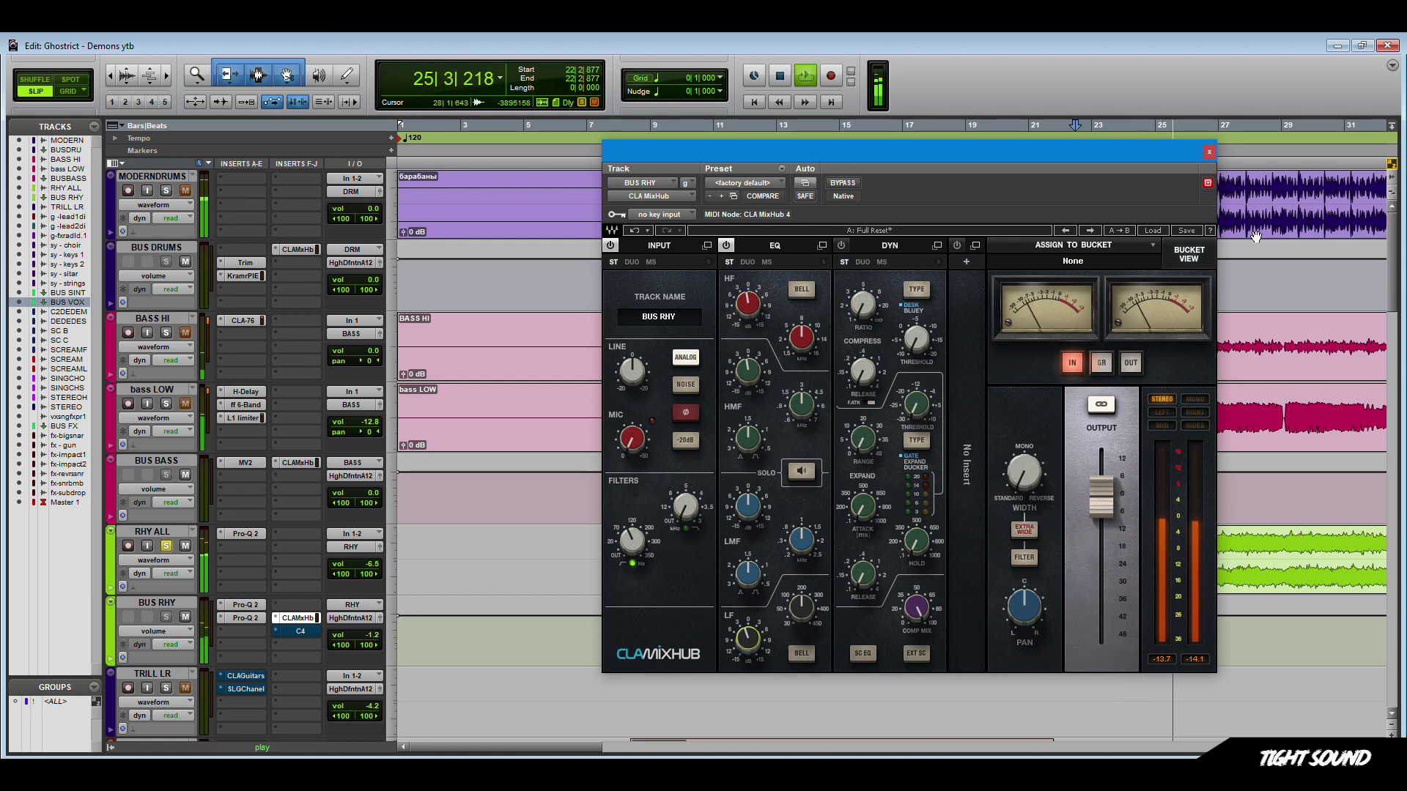
{"action": "left_click", "coordinate": [1209, 153]}
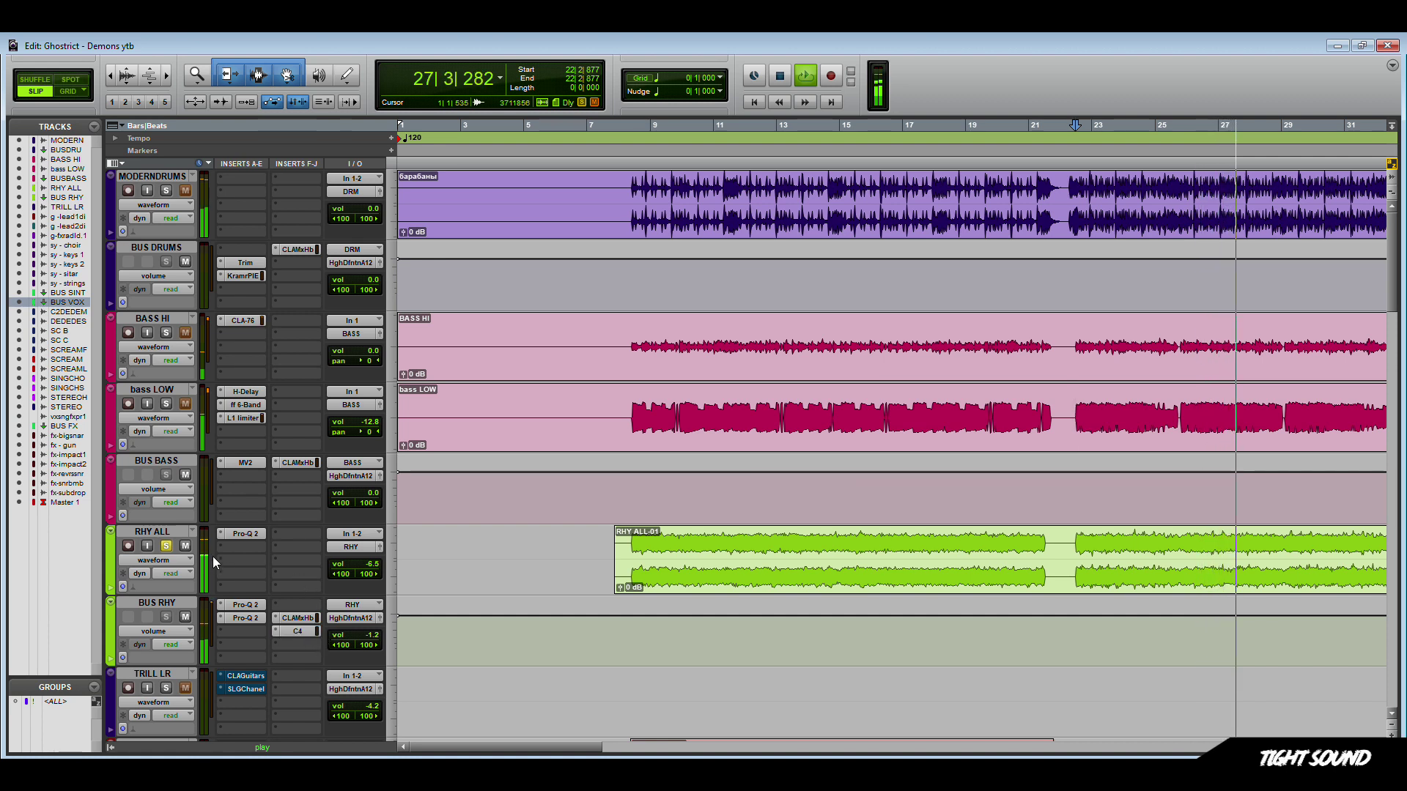
- Solo the tracks from MODERNDRUMS through BUS BASS together with RHY ALL and audition the combined section
{"action": "left_click", "coordinate": [156, 460]}
{"action": "key", "text": "space"}
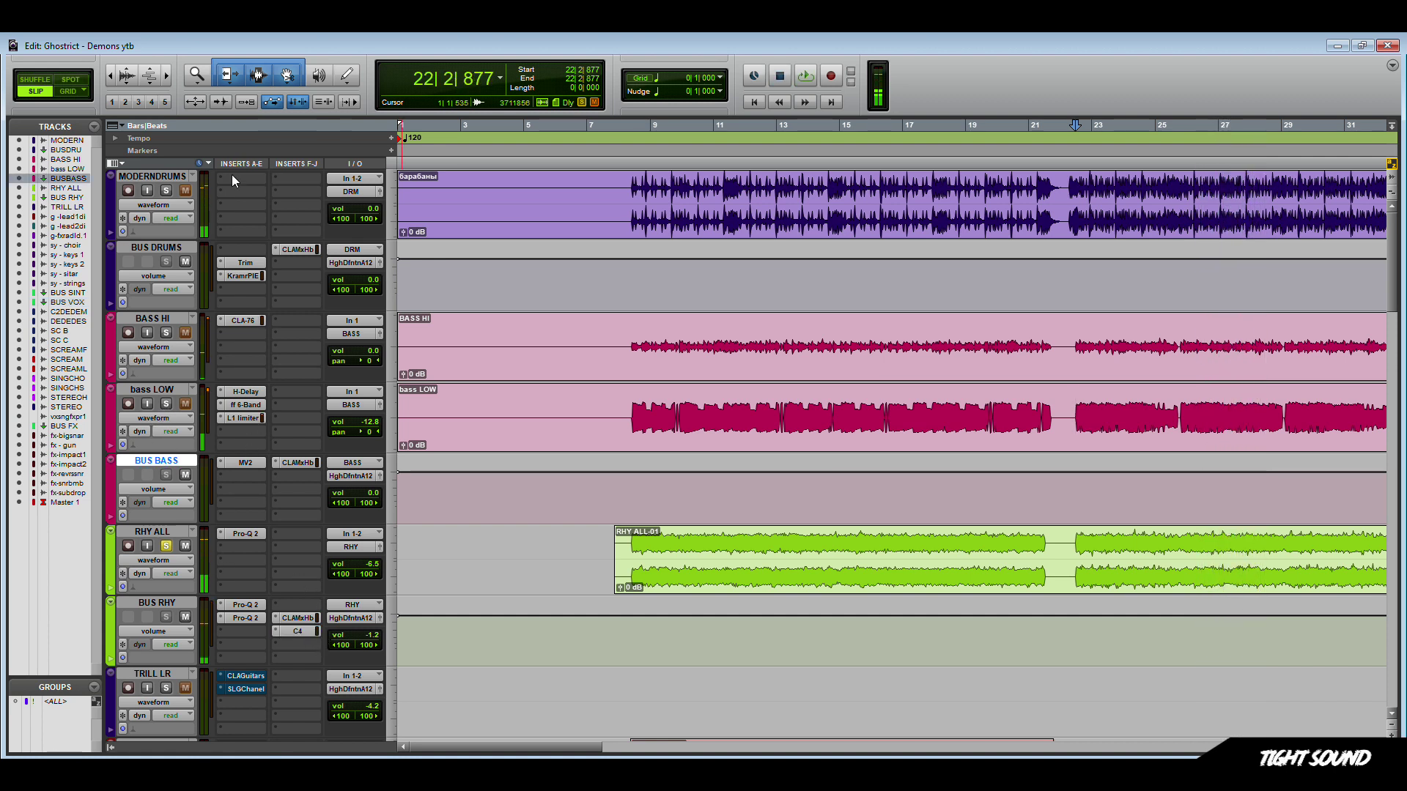
{"action": "left_click", "coordinate": [152, 176], "text": "shift"}
{"action": "left_click", "coordinate": [166, 190], "text": "alt+shift"}
{"action": "key", "text": "space"}
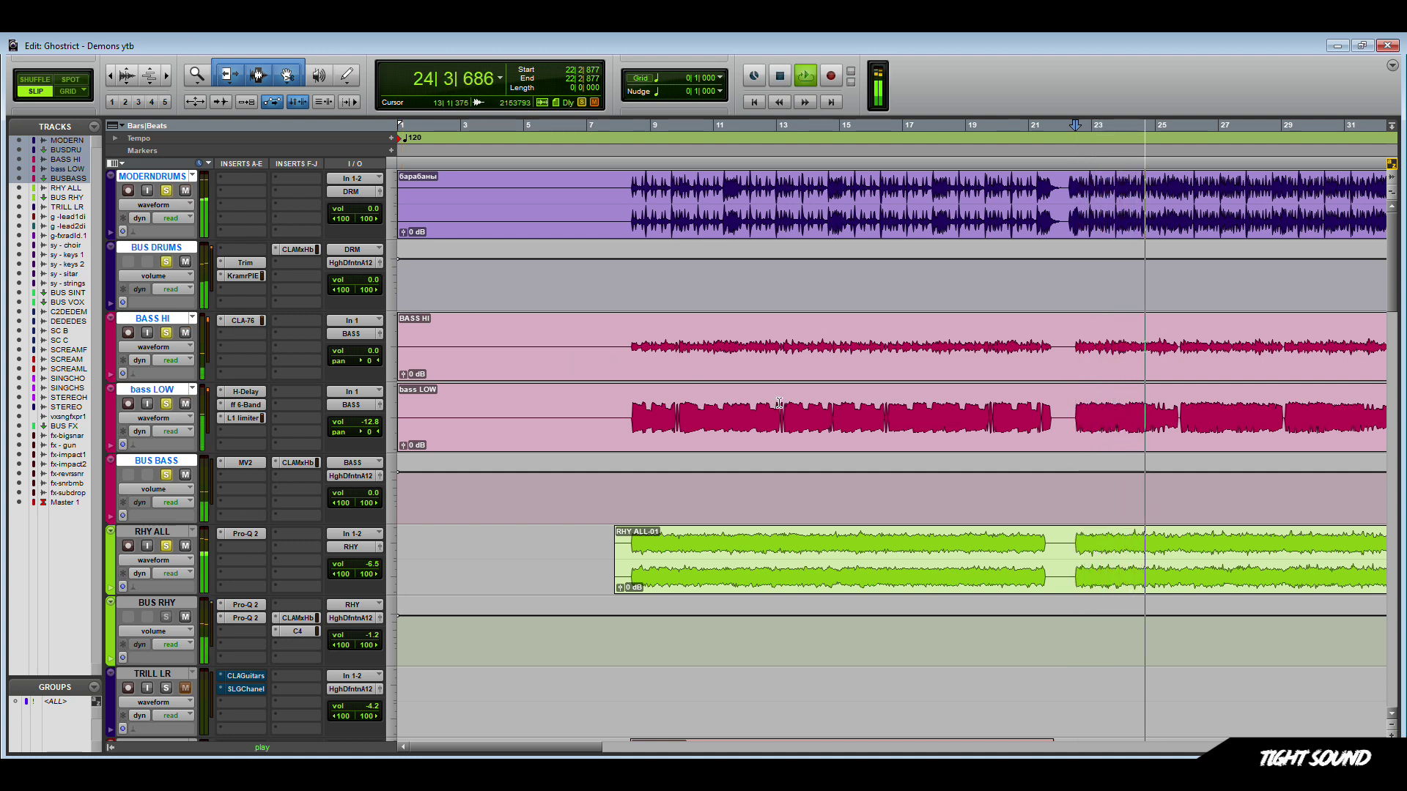
{"action": "scroll", "coordinate": [755, 443], "scroll_direction": "down", "scroll_amount": 3}
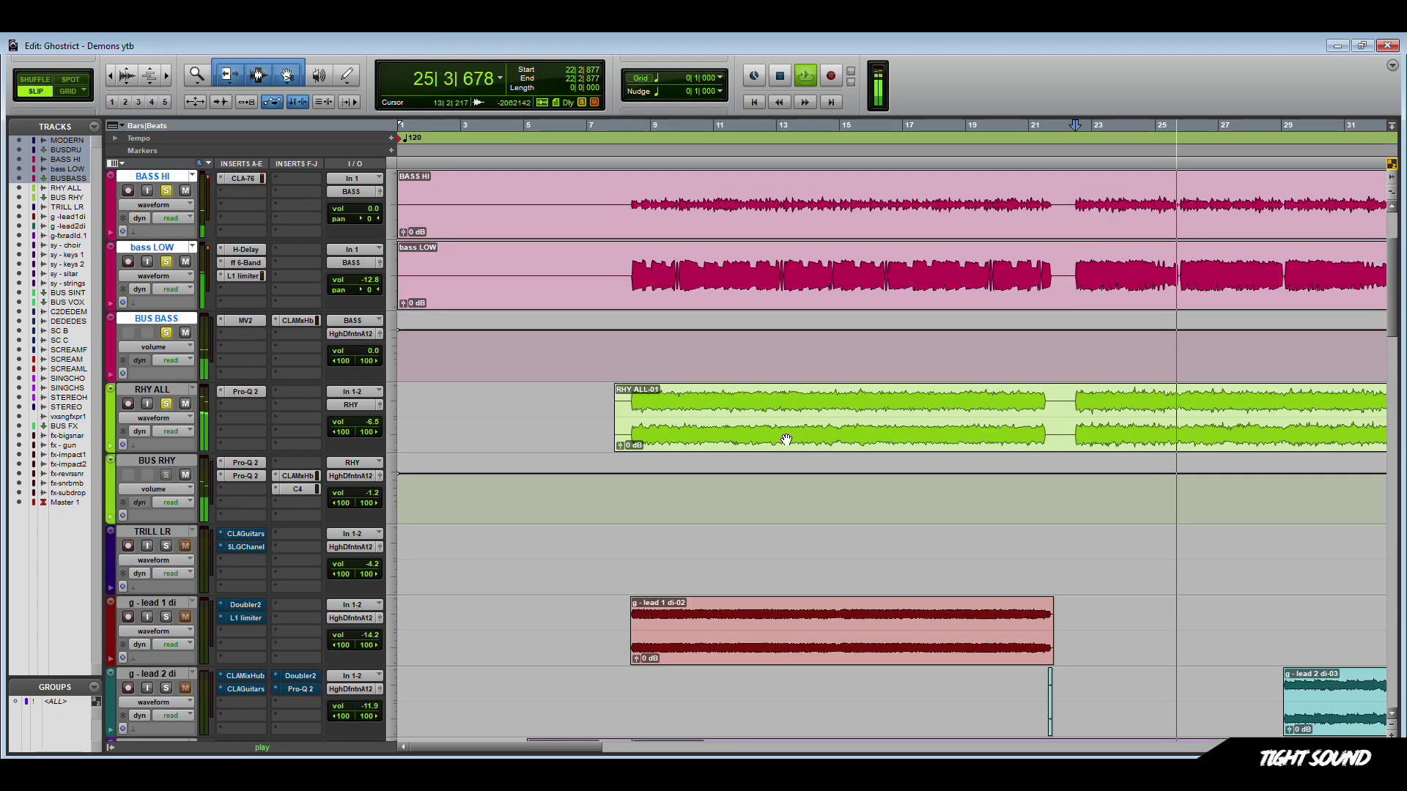
{"action": "scroll", "coordinate": [758, 443], "scroll_direction": "down", "scroll_amount": 3}
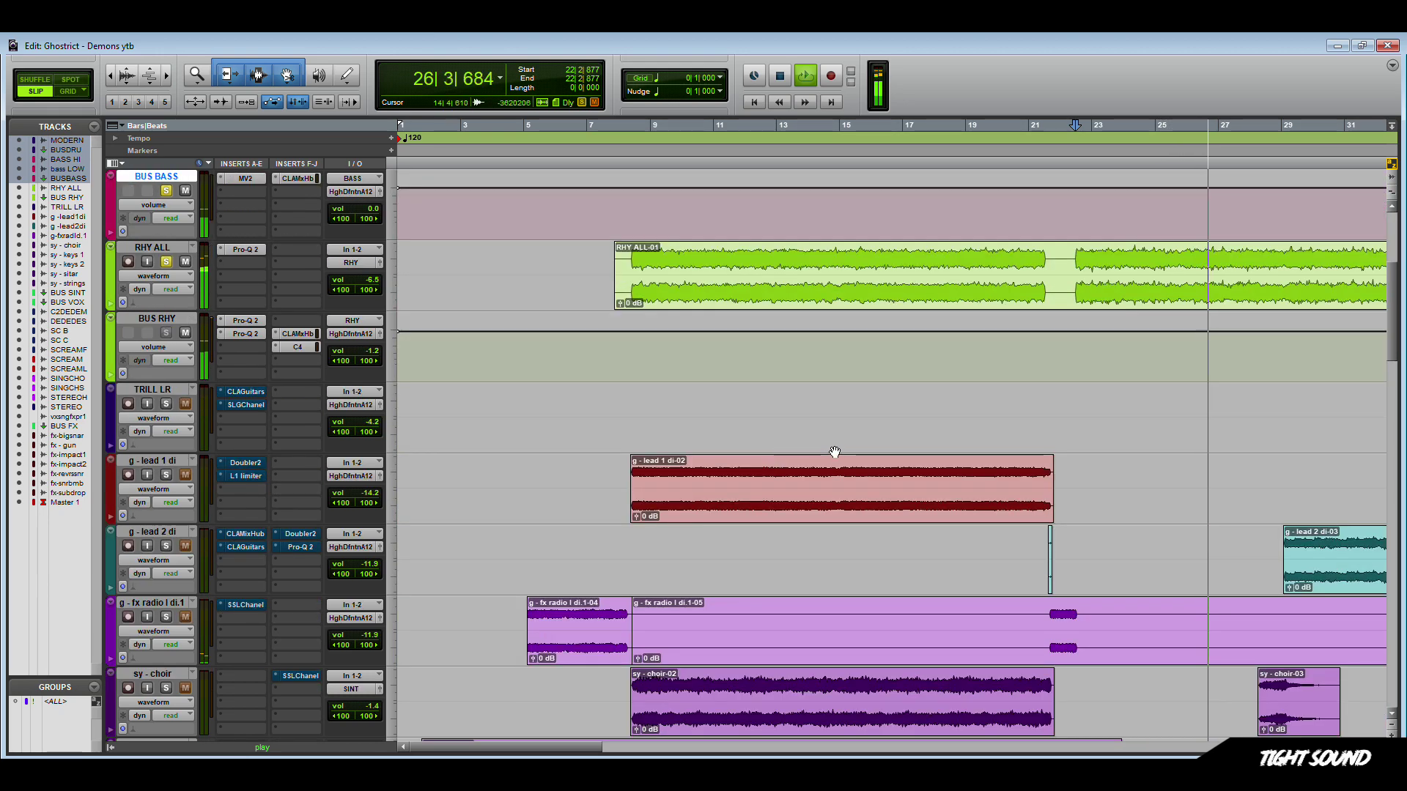
{"action": "scroll", "coordinate": [834, 447], "scroll_direction": "down", "scroll_amount": 5}
{"action": "scroll", "coordinate": [832, 447], "scroll_direction": "up", "scroll_amount": 4}
{"action": "key", "text": "ctrl+bracketleft"}
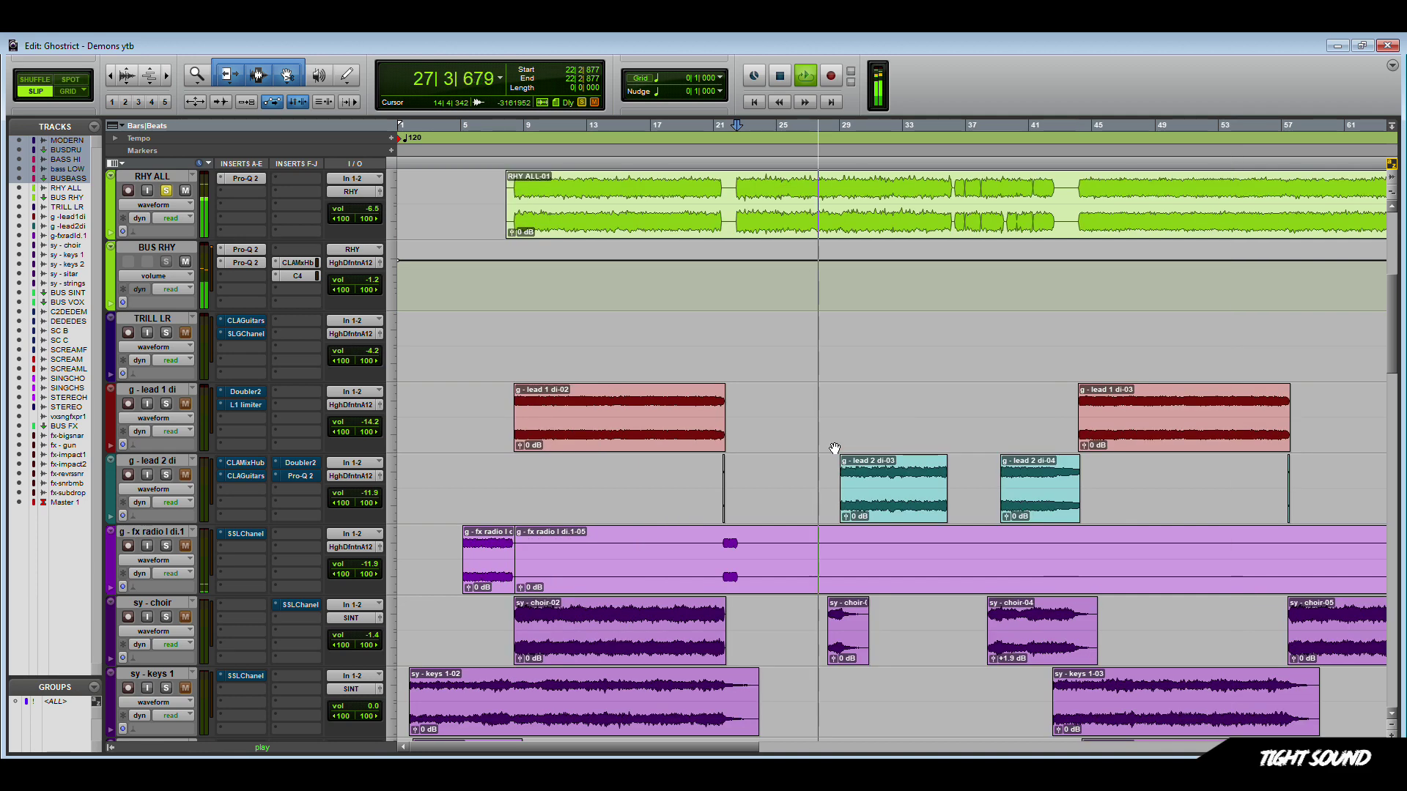
{"action": "key", "text": "space"}
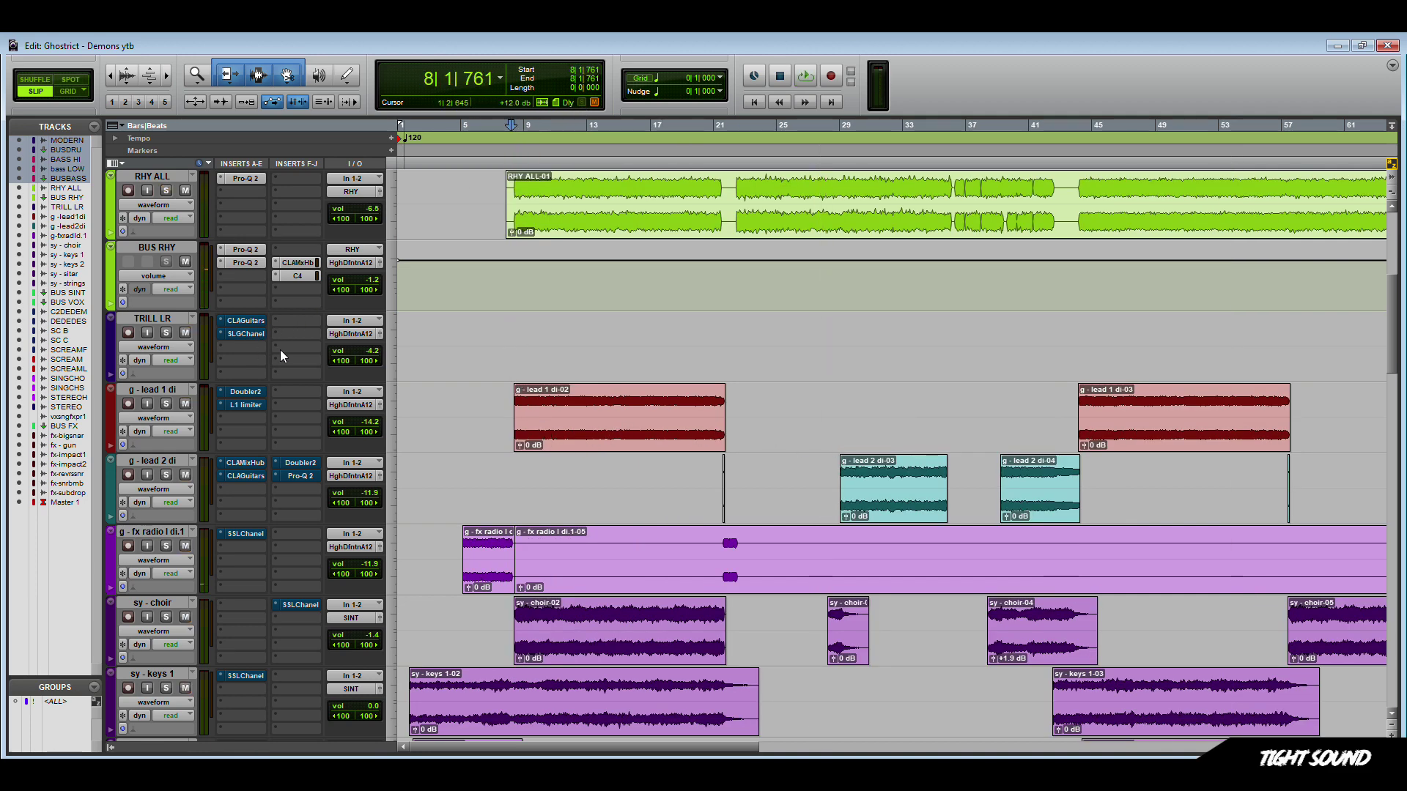
- Select the TRILL LR clip at about bar 71, solo its track and play it
{"action": "scroll", "coordinate": [446, 347], "scroll_direction": "down", "scroll_amount": 1}
{"action": "scroll", "coordinate": [654, 292], "scroll_direction": "up", "scroll_amount": 1}
{"action": "key", "text": "ctrl+bracketleft"}
{"action": "key", "text": "ctrl+bracketleft"}
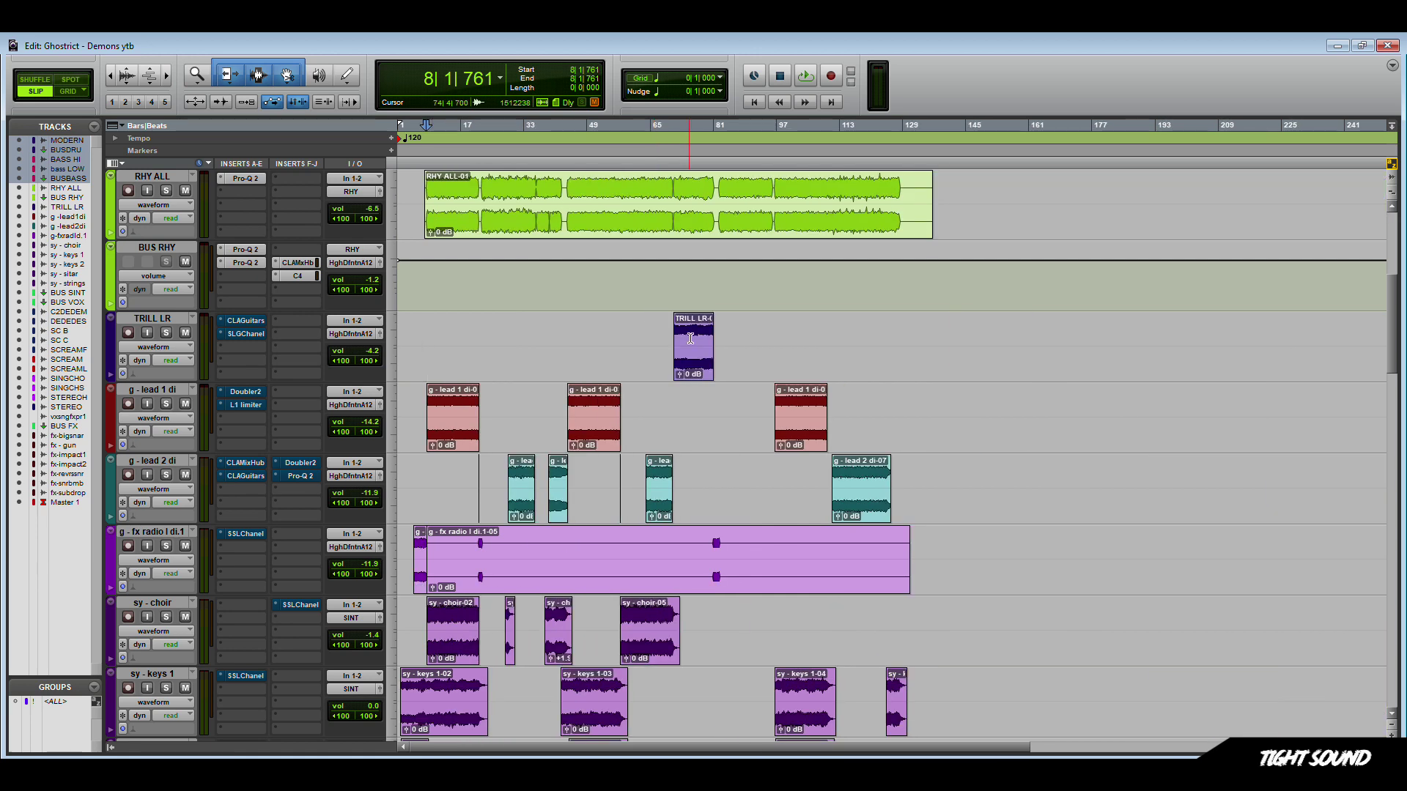
{"action": "left_click", "coordinate": [693, 362]}
{"action": "left_click", "coordinate": [166, 333]}
{"action": "key", "text": "space"}
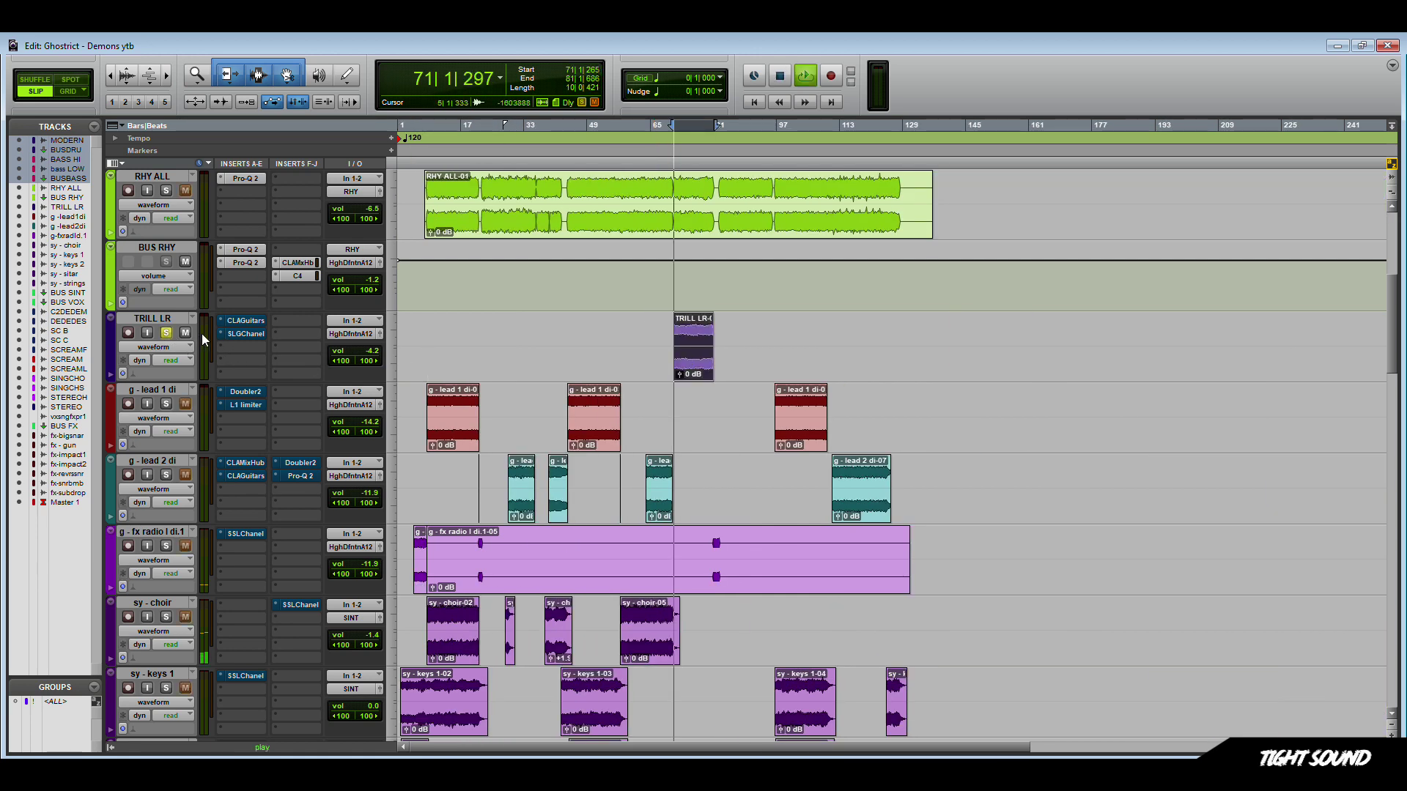
- Activate CLA Guitars and SSLGChannel on TRILL LR during playback, then stop
{"action": "left_click", "coordinate": [244, 322]}
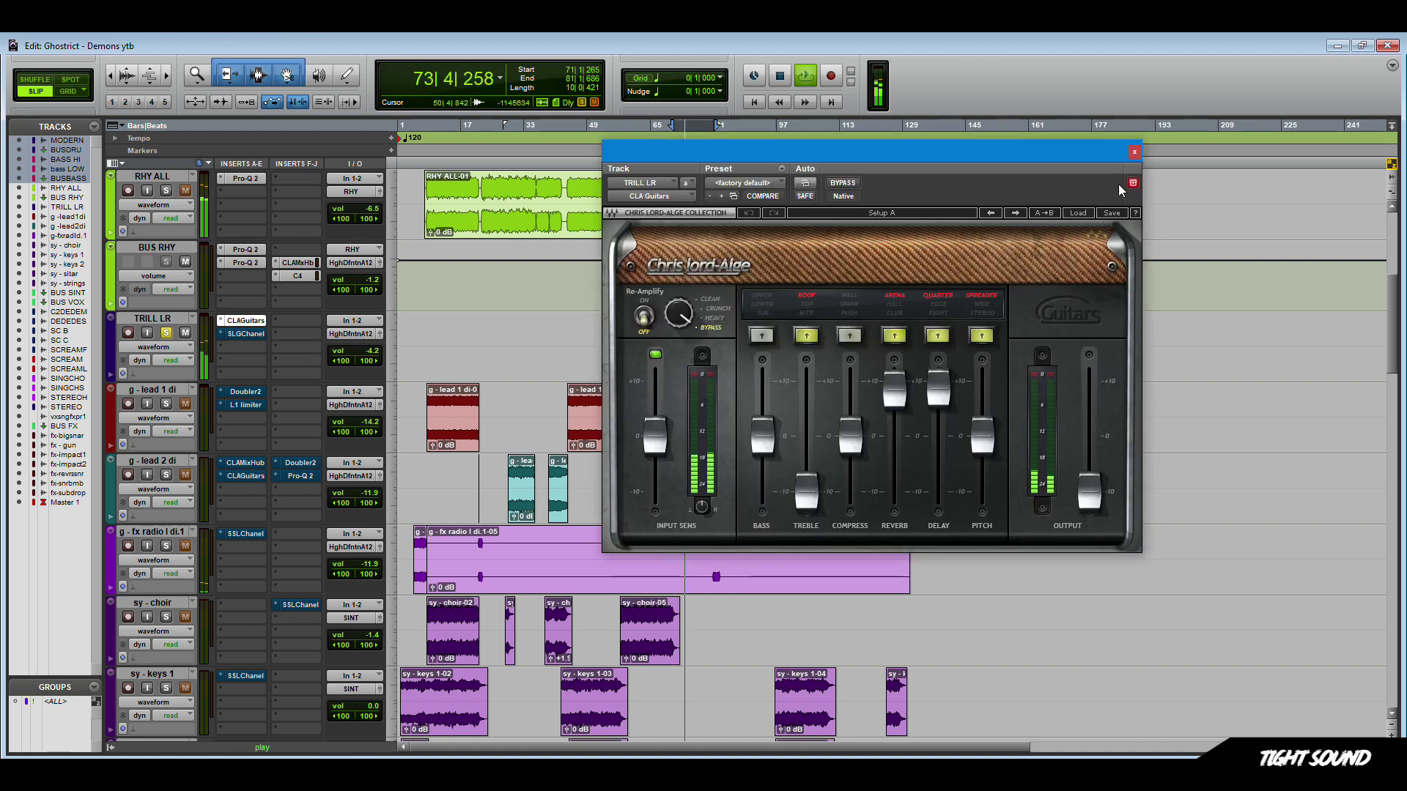
{"action": "left_click", "coordinate": [1135, 153]}
{"action": "left_click", "coordinate": [247, 336]}
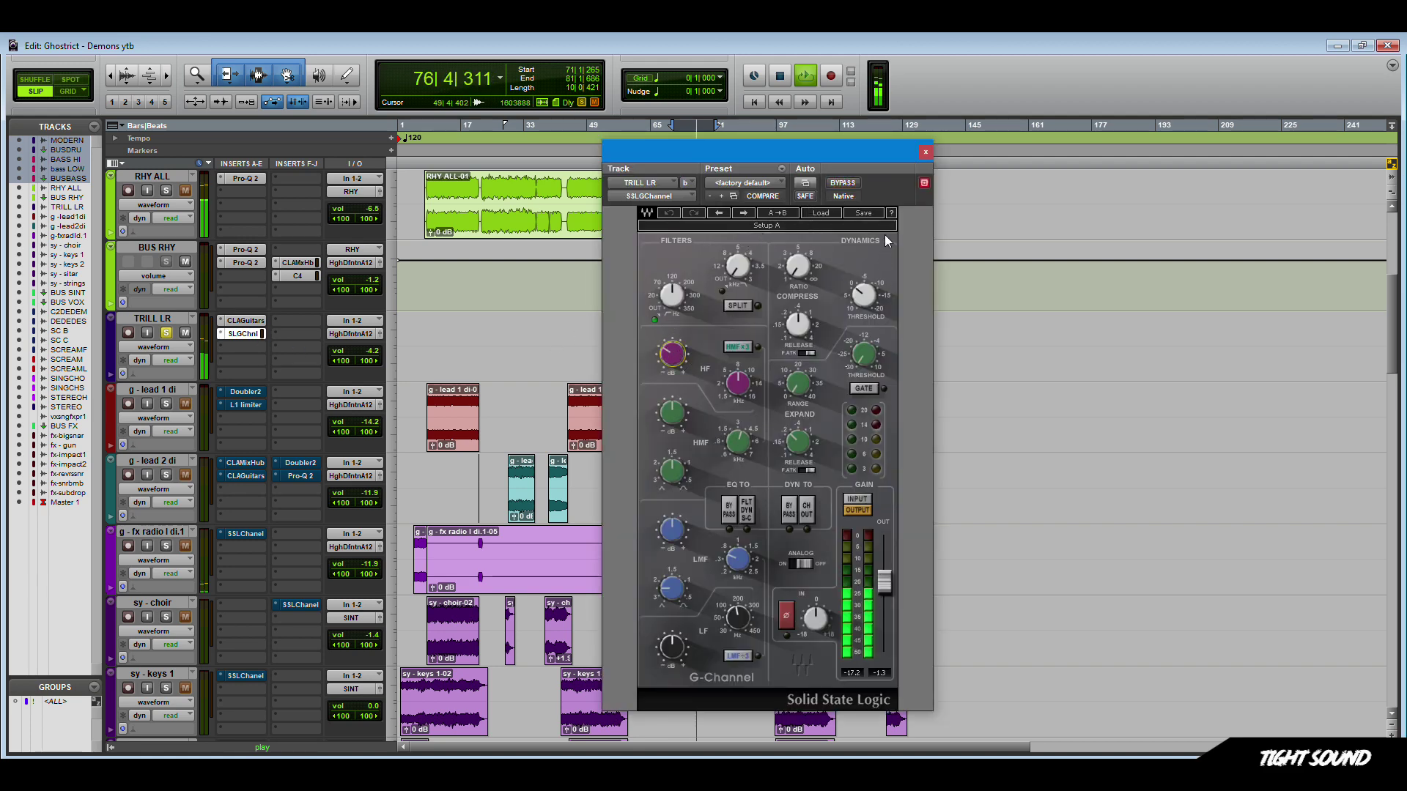
{"action": "left_click", "coordinate": [926, 155]}
{"action": "key", "text": "space"}
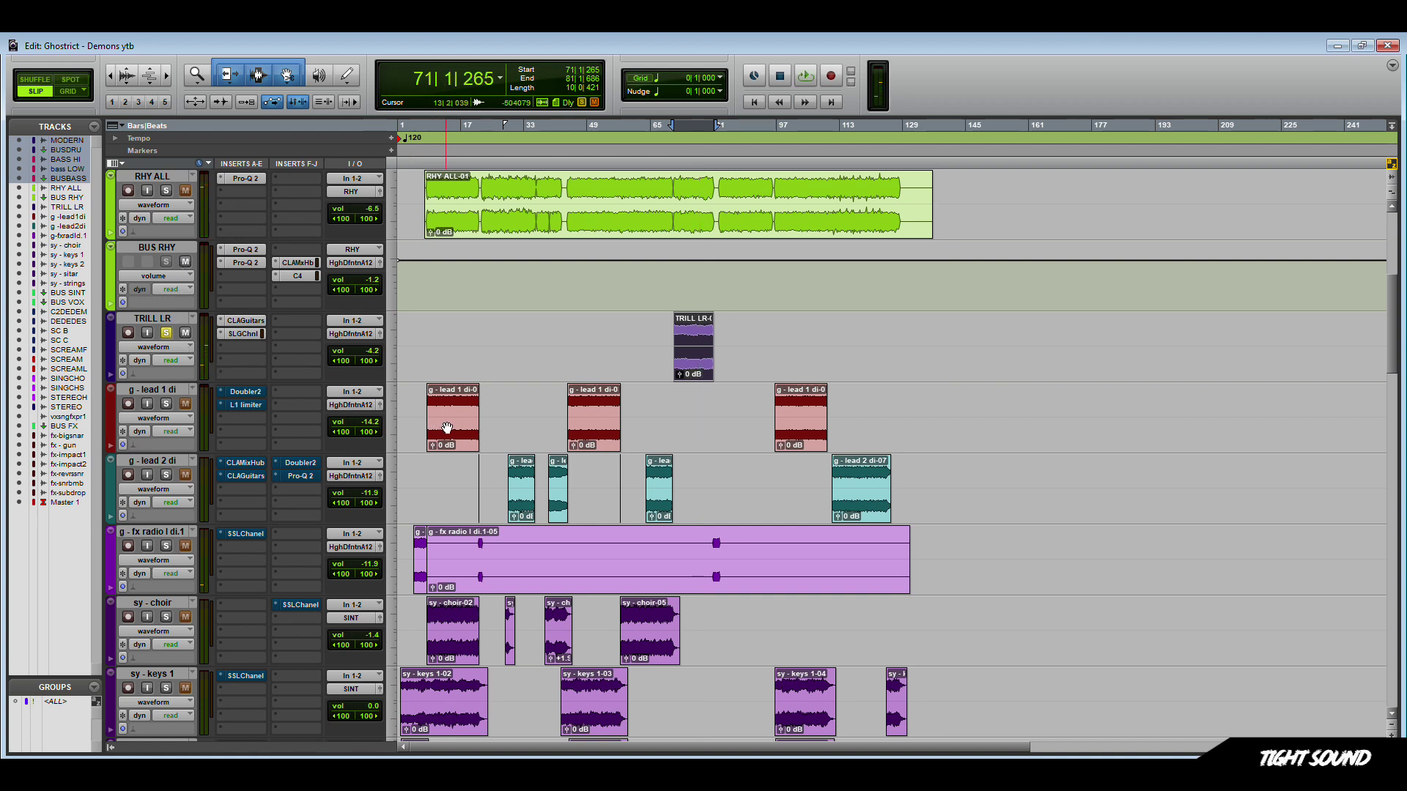
- Solo g - lead 1 di, play its first clip and activate the Doubler2 insert
{"action": "left_click", "coordinate": [451, 429]}
{"action": "left_click", "coordinate": [167, 405]}
{"action": "key", "text": "space"}
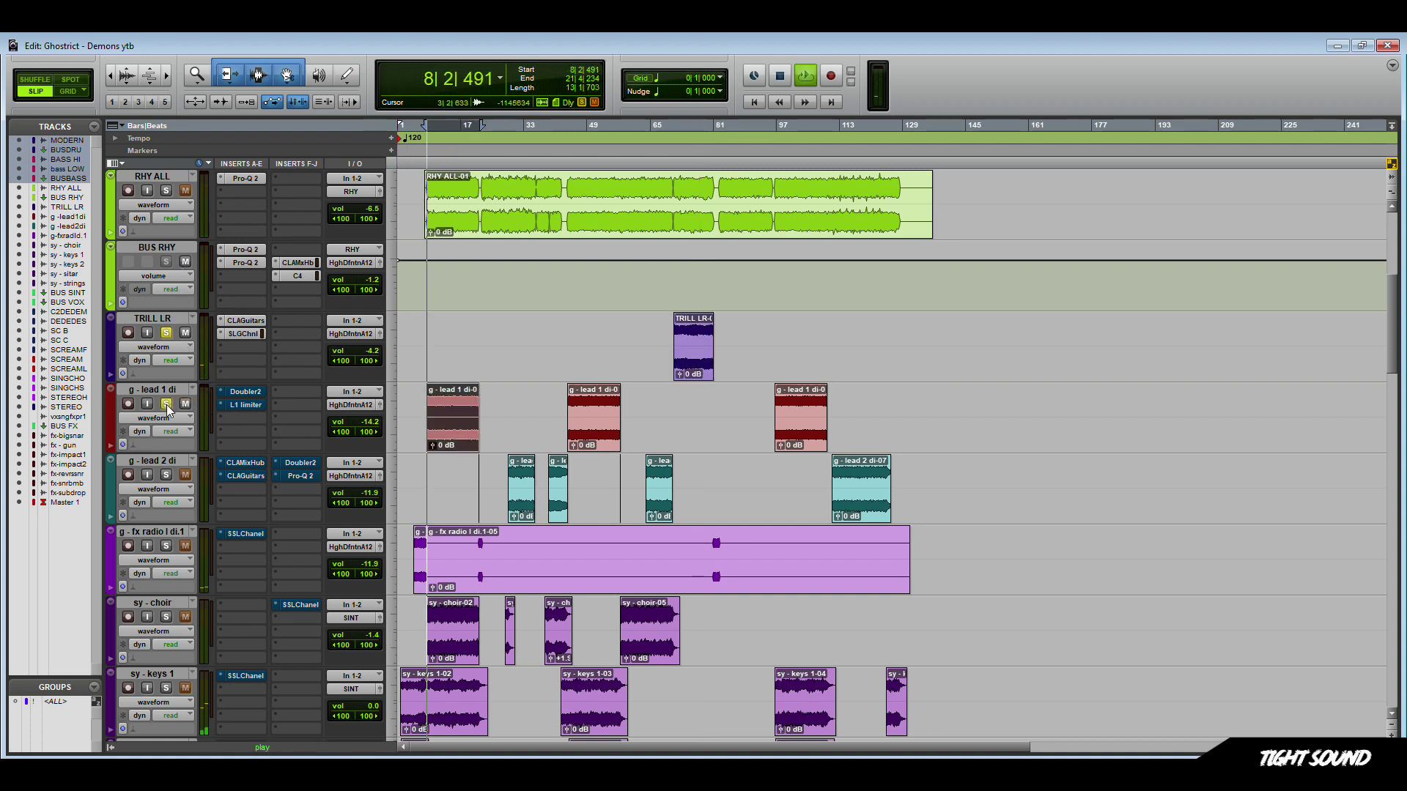
{"action": "left_click", "coordinate": [251, 392]}
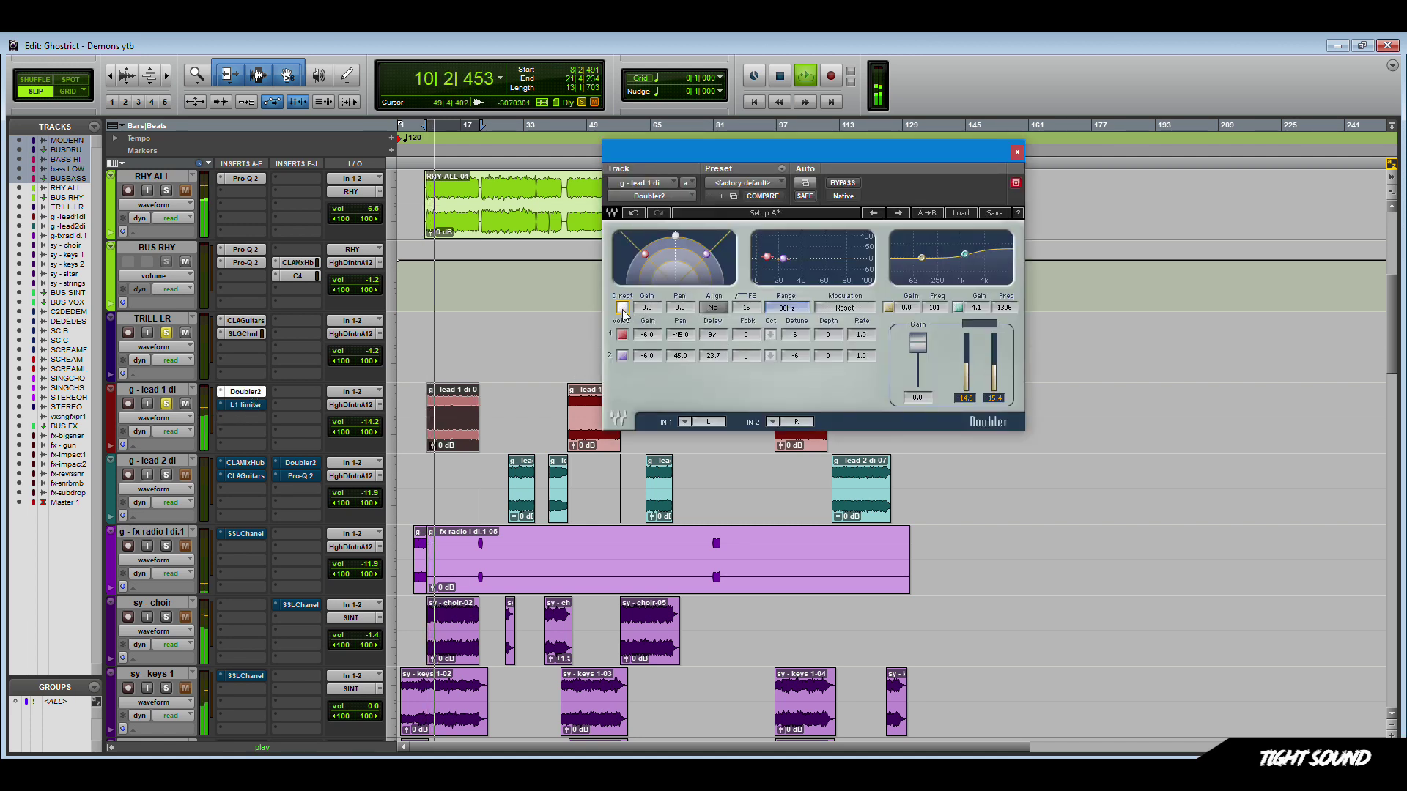
{"action": "left_click", "coordinate": [1017, 152]}
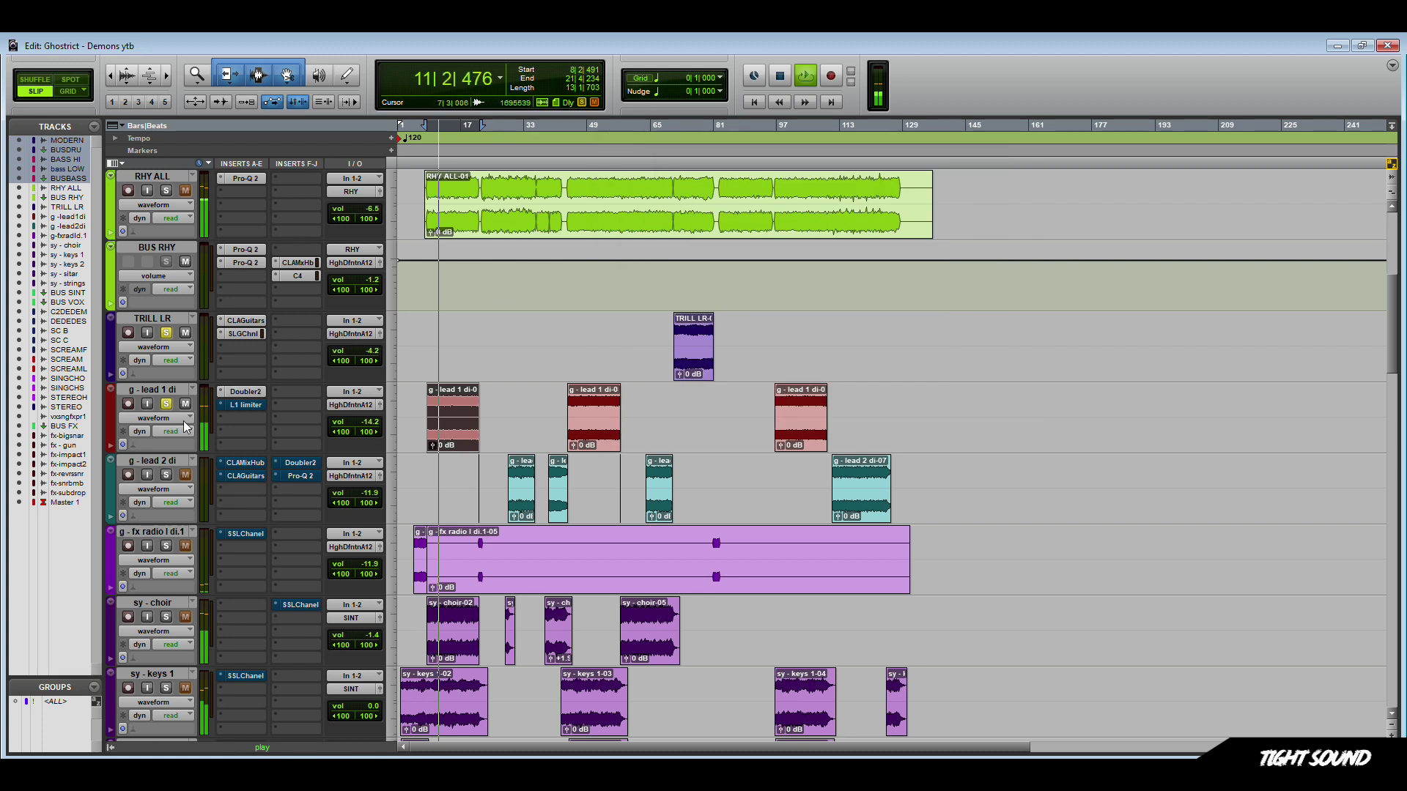
{"action": "key", "text": "space"}
- Select the g - lead 2 di clip at about bar 29, solo its track, unsolo g - lead 1 di and play
{"action": "left_click", "coordinate": [522, 501]}
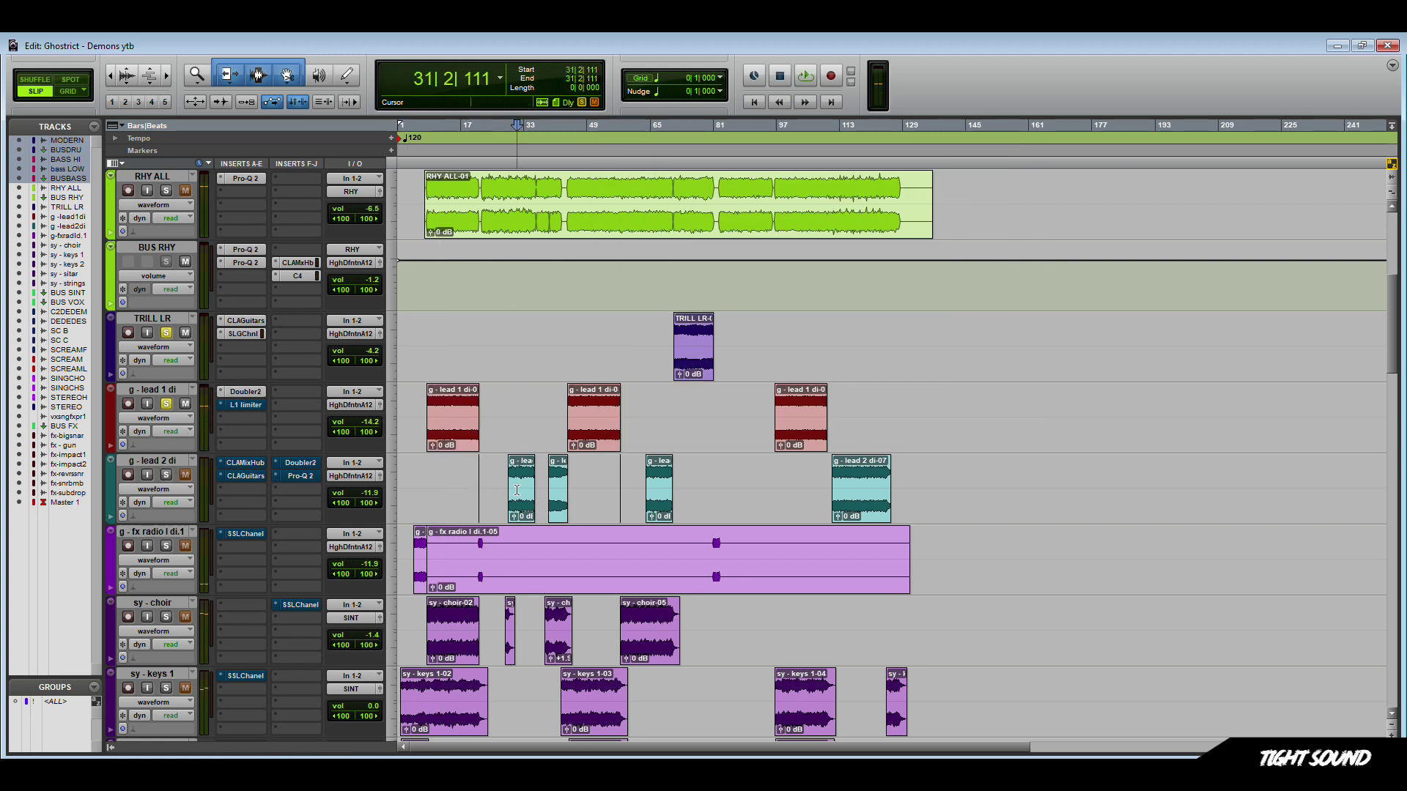
{"action": "left_click", "coordinate": [522, 501]}
{"action": "left_click", "coordinate": [166, 475]}
{"action": "key", "text": "space"}
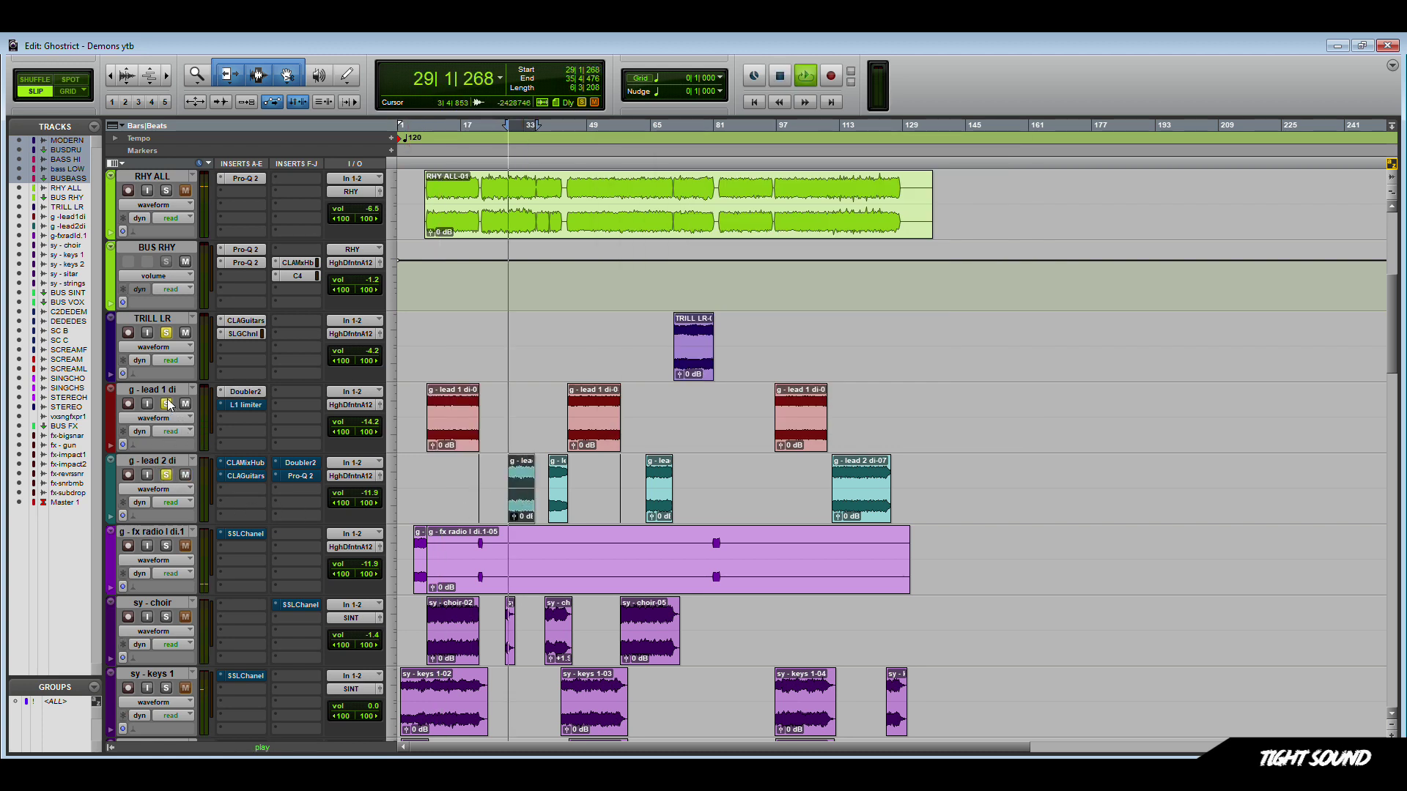
{"action": "left_click", "coordinate": [166, 404]}
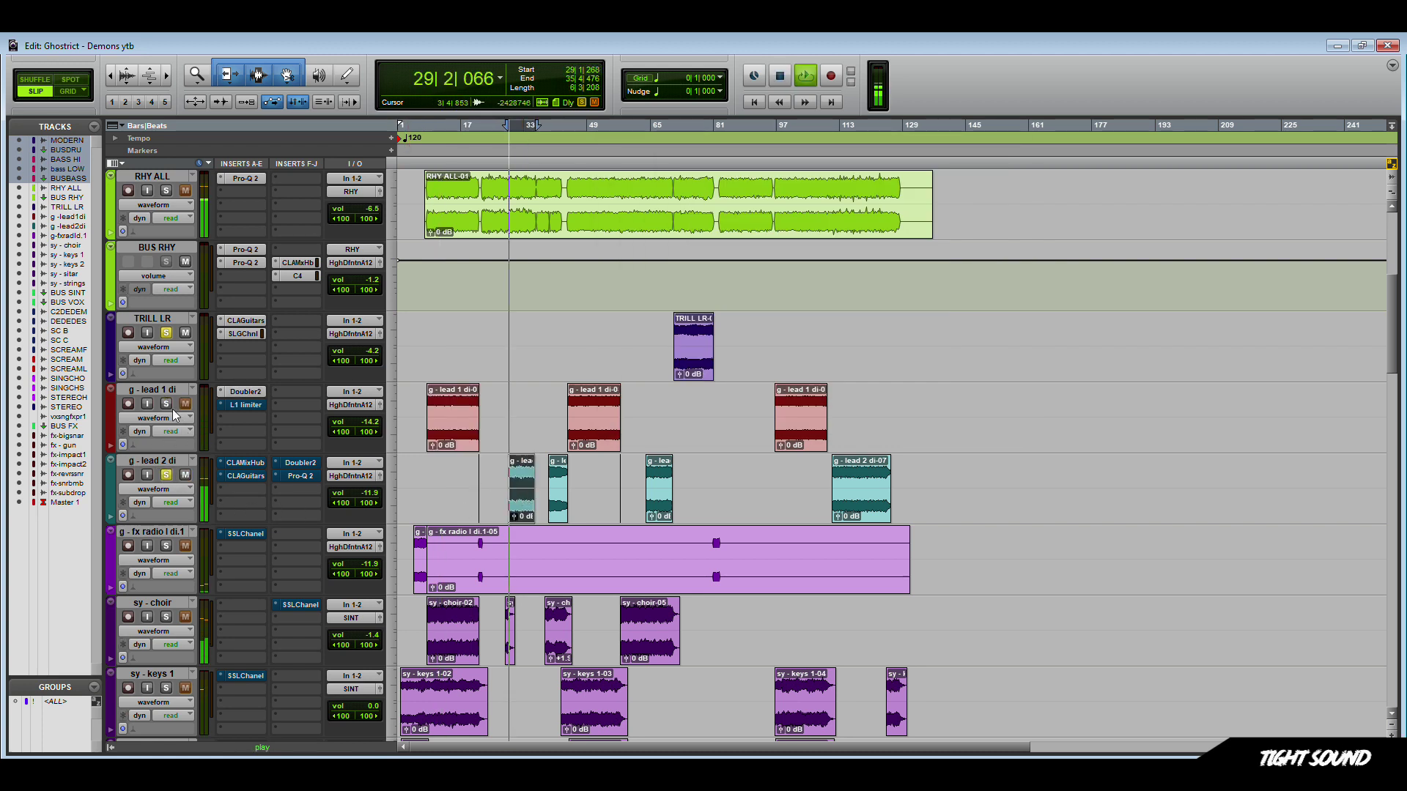
- Activate CLA MixHub and CLA Guitars on g - lead 2 di during playback, then stop
{"action": "left_click", "coordinate": [252, 462]}
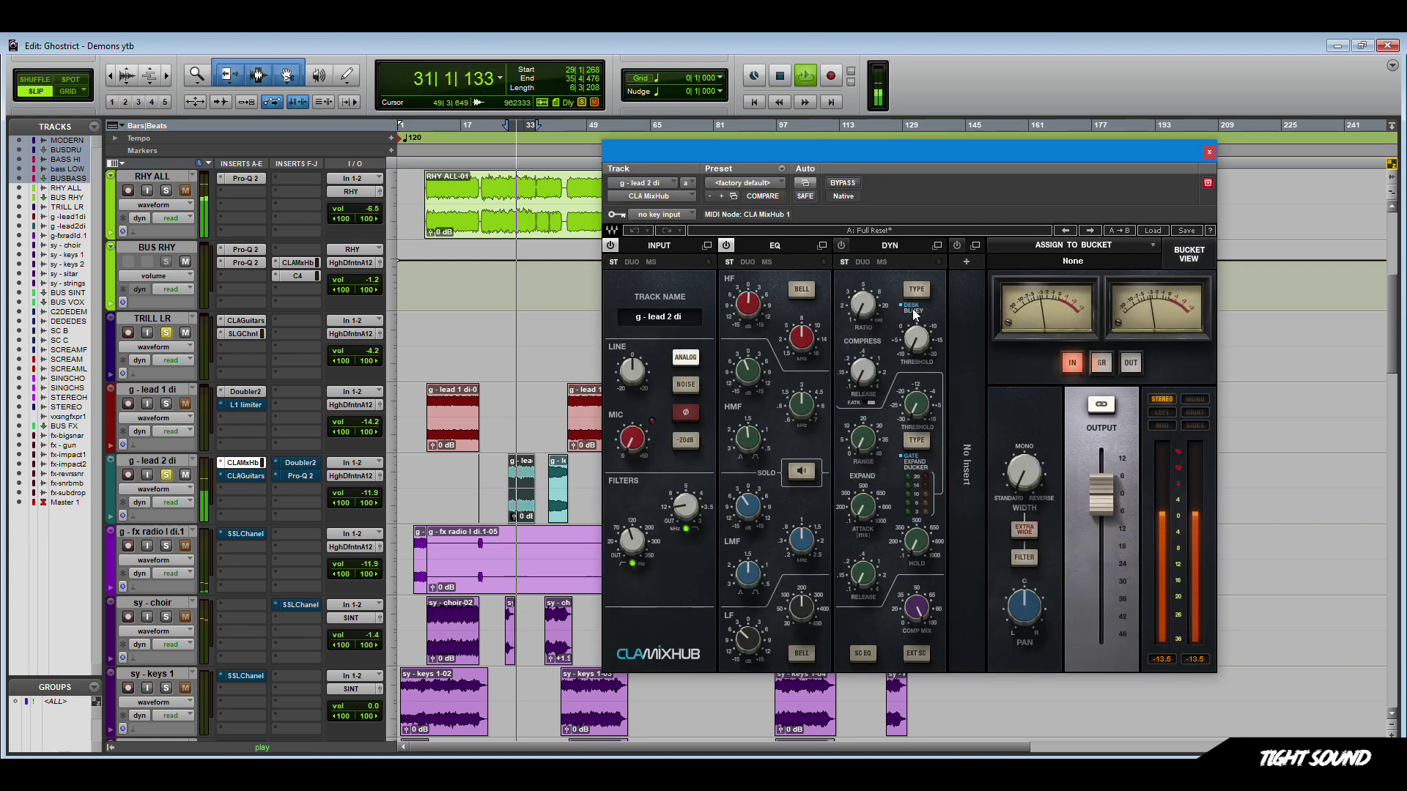
{"action": "left_click", "coordinate": [1210, 154]}
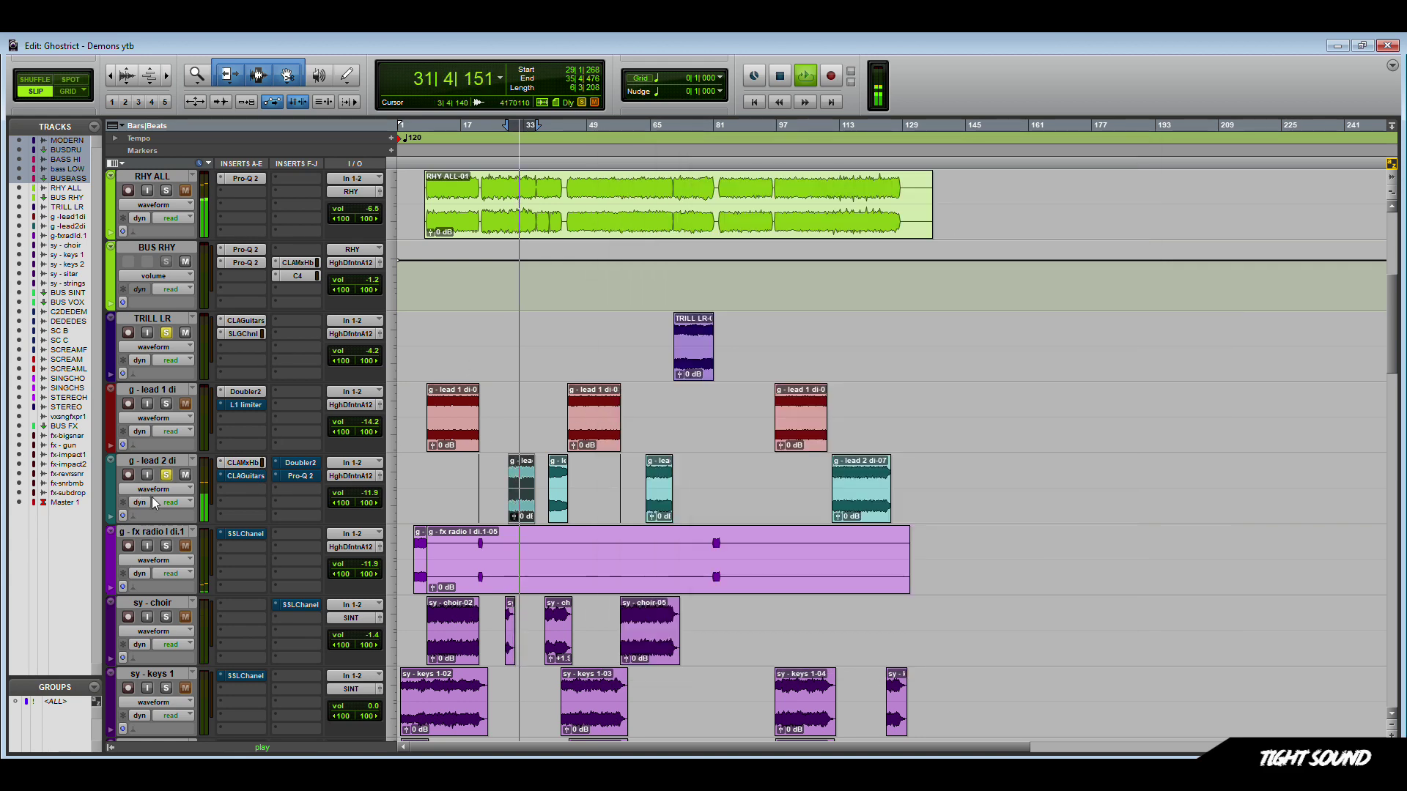
{"action": "left_click", "coordinate": [246, 476]}
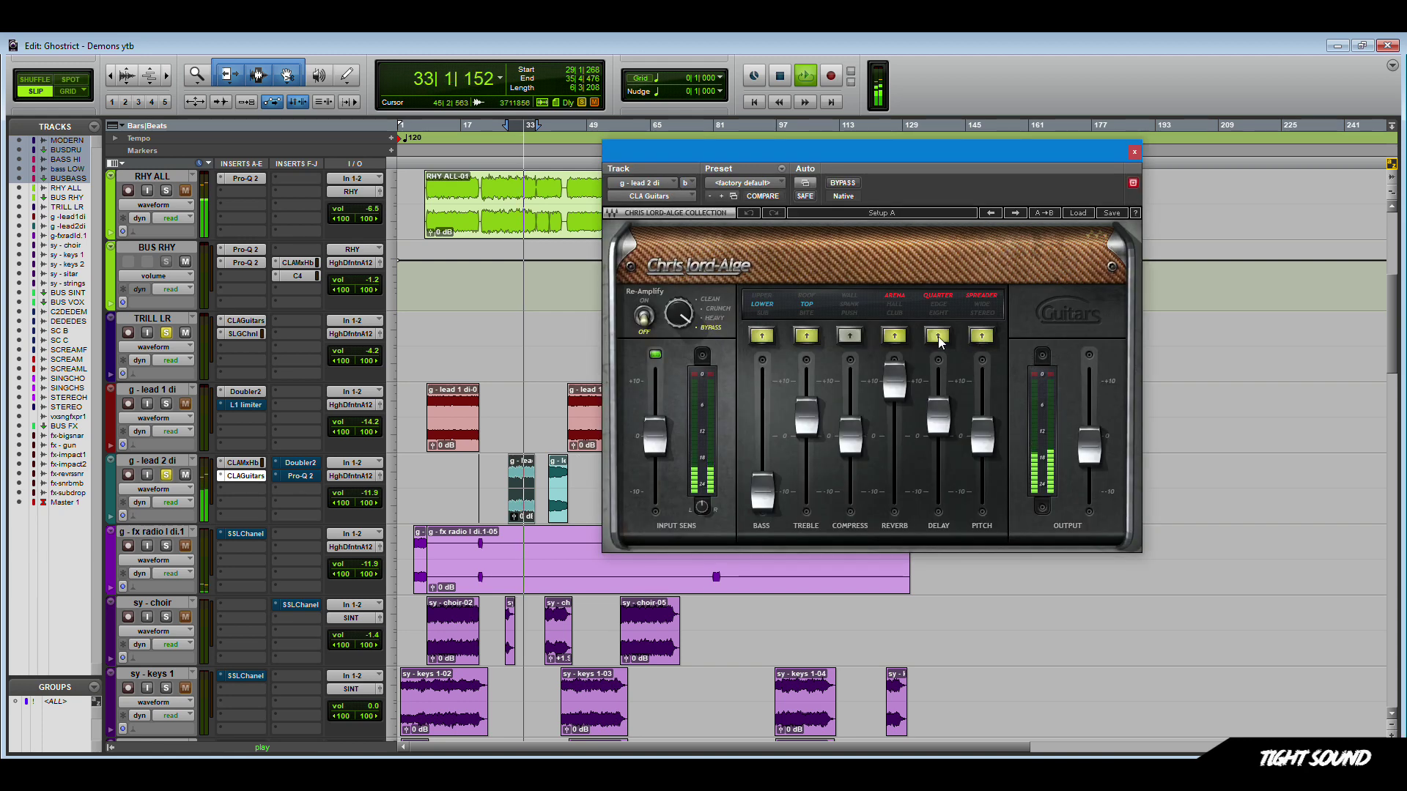
{"action": "left_click", "coordinate": [1134, 151]}
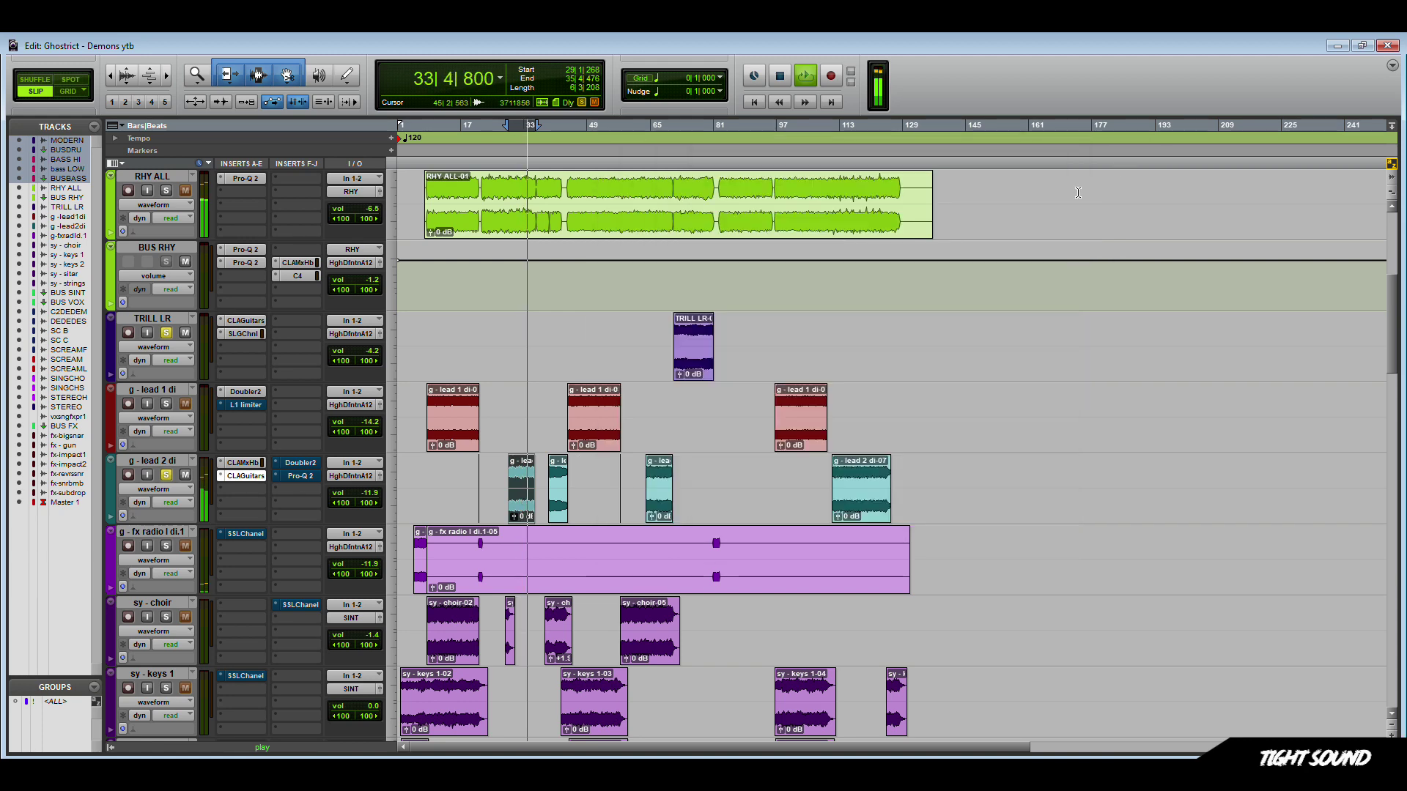
{"action": "key", "text": "space"}
- Select the g - lead 2 di clip at about bar 111 and play it
{"action": "scroll", "coordinate": [546, 505], "scroll_direction": "down", "scroll_amount": 15}
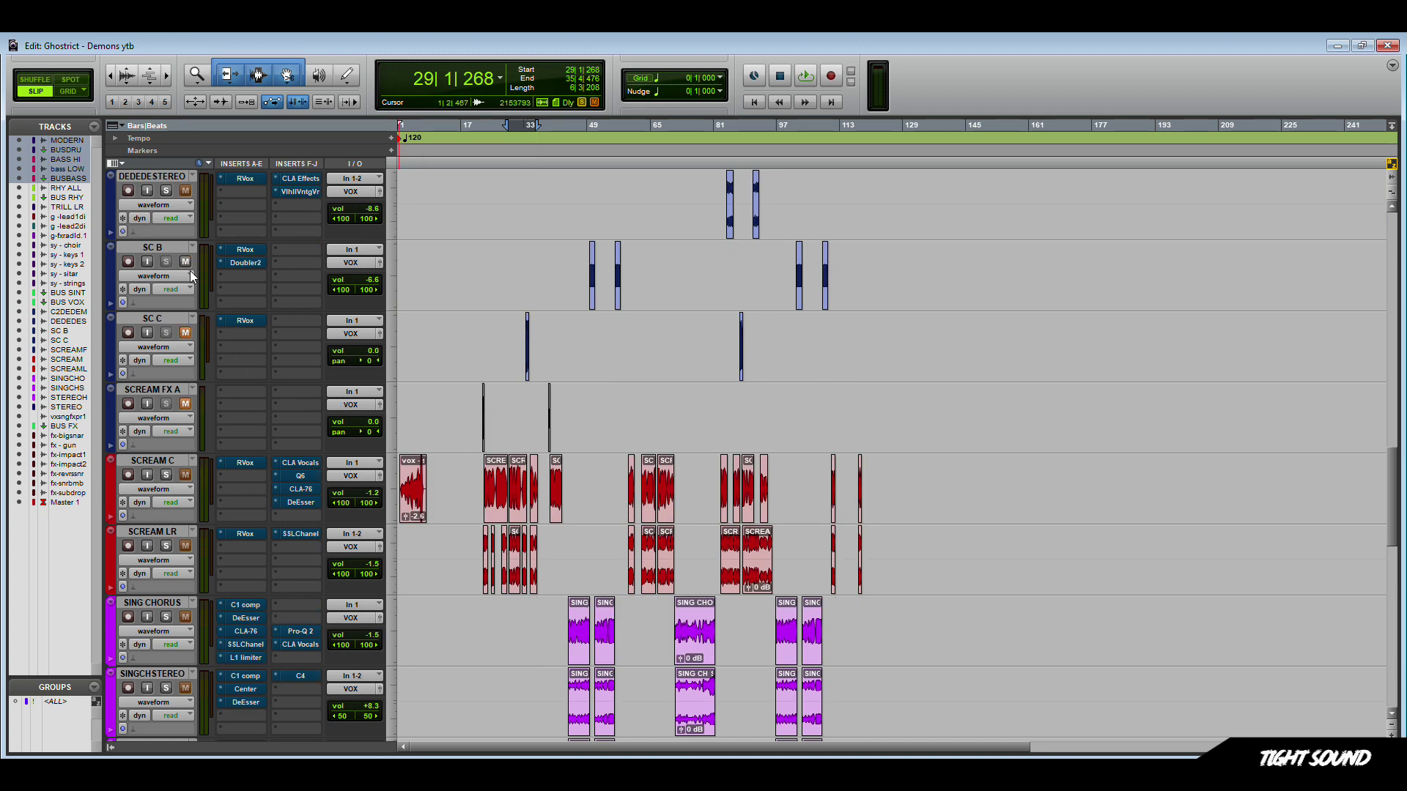
{"action": "scroll", "coordinate": [474, 423], "scroll_direction": "up", "scroll_amount": 15}
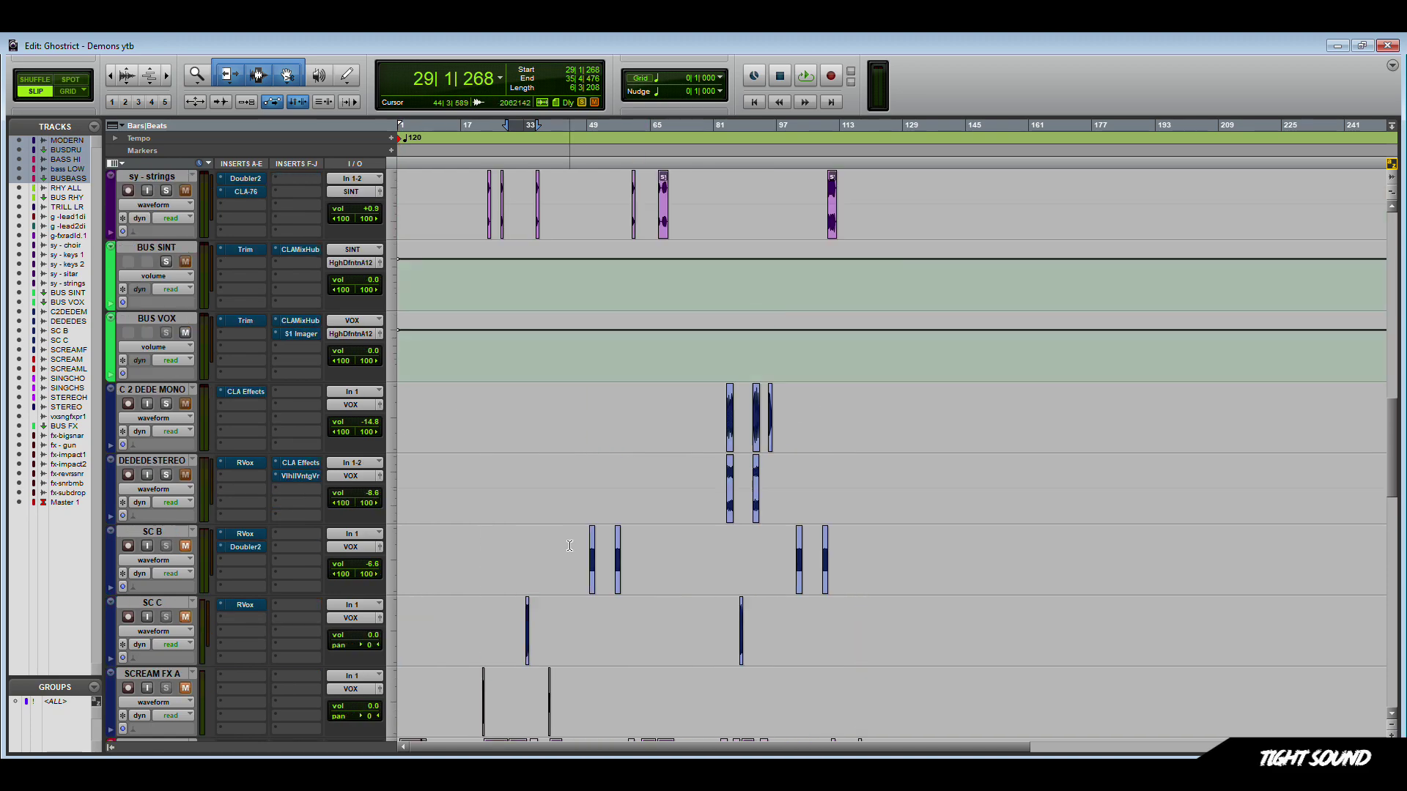
{"action": "key", "text": "space"}
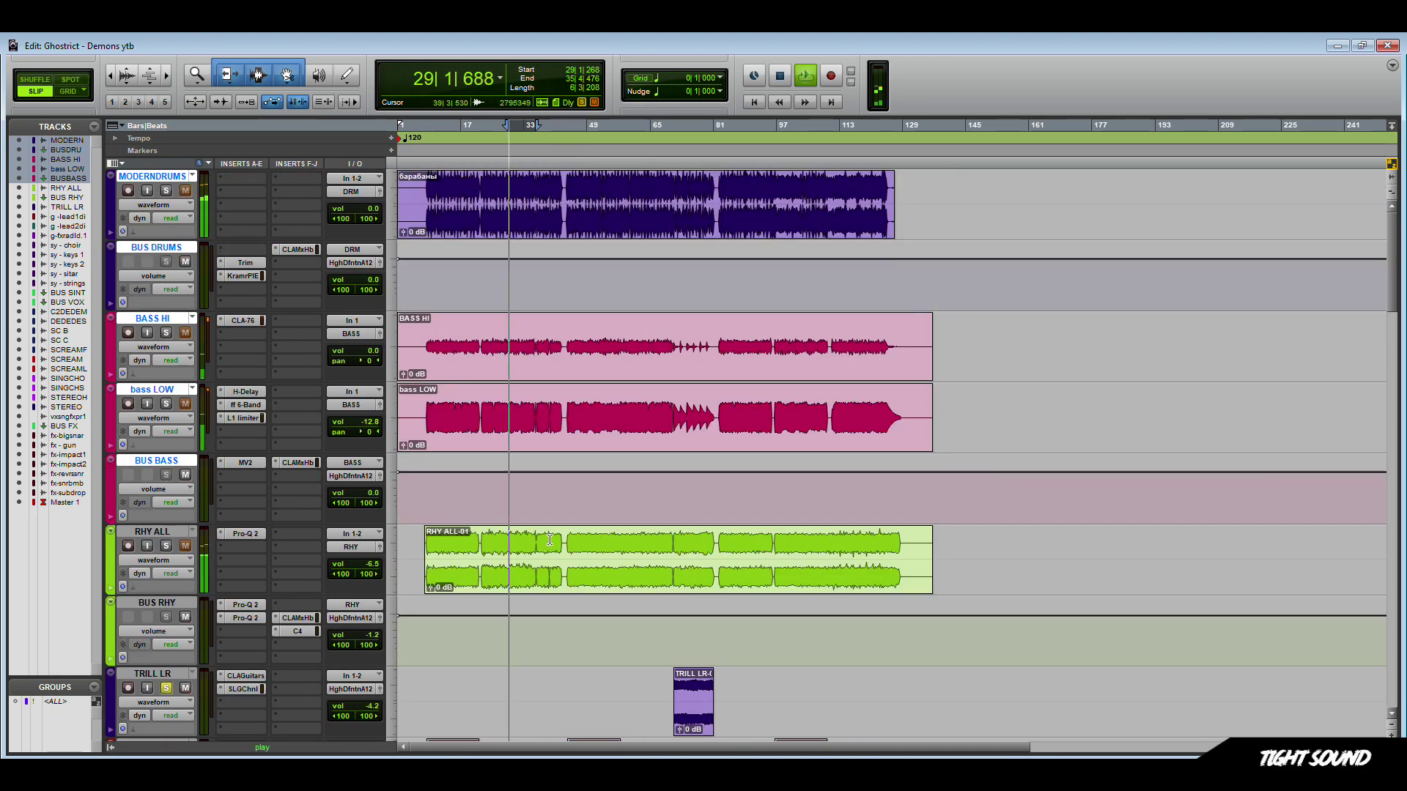
{"action": "scroll", "coordinate": [550, 541], "scroll_direction": "down", "scroll_amount": 6}
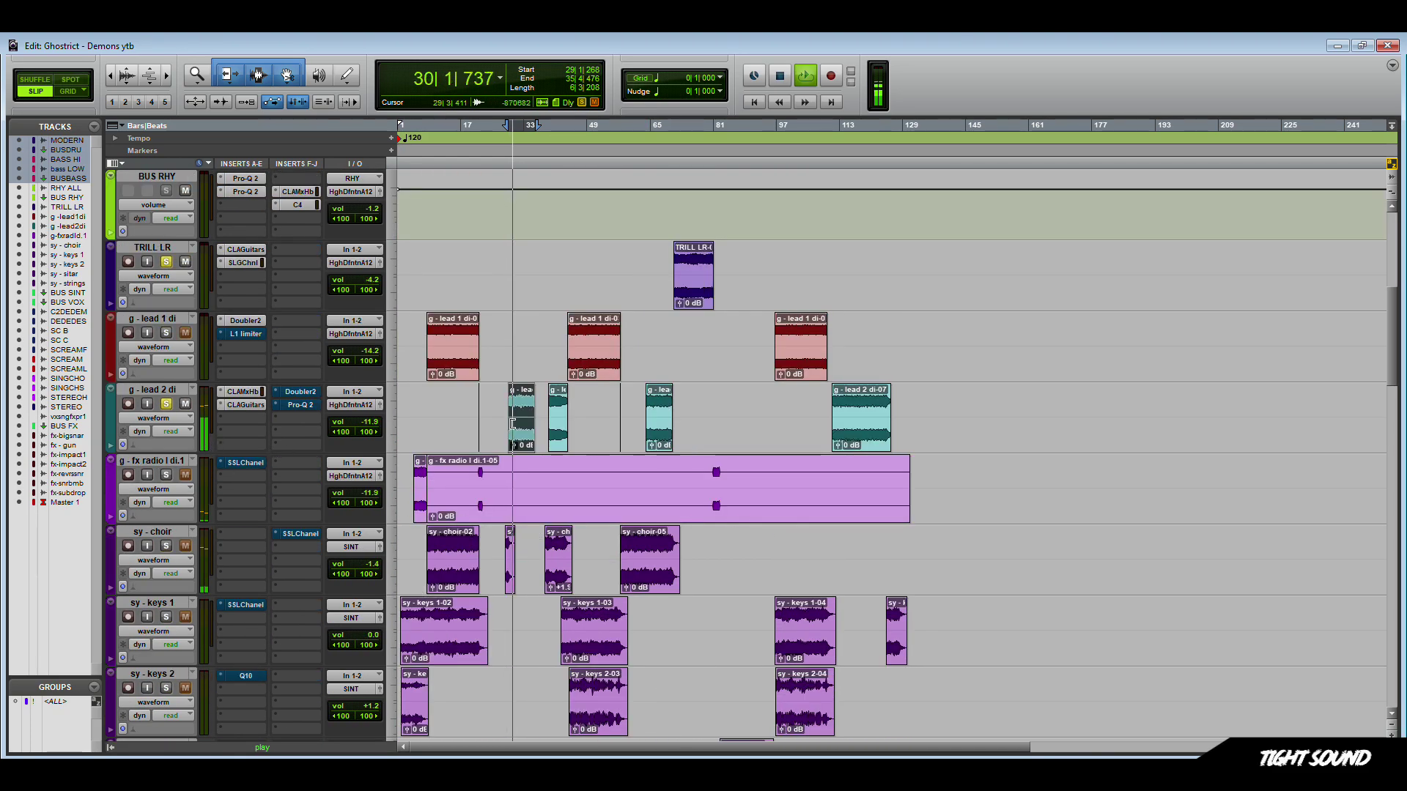
{"action": "left_click", "coordinate": [849, 433]}
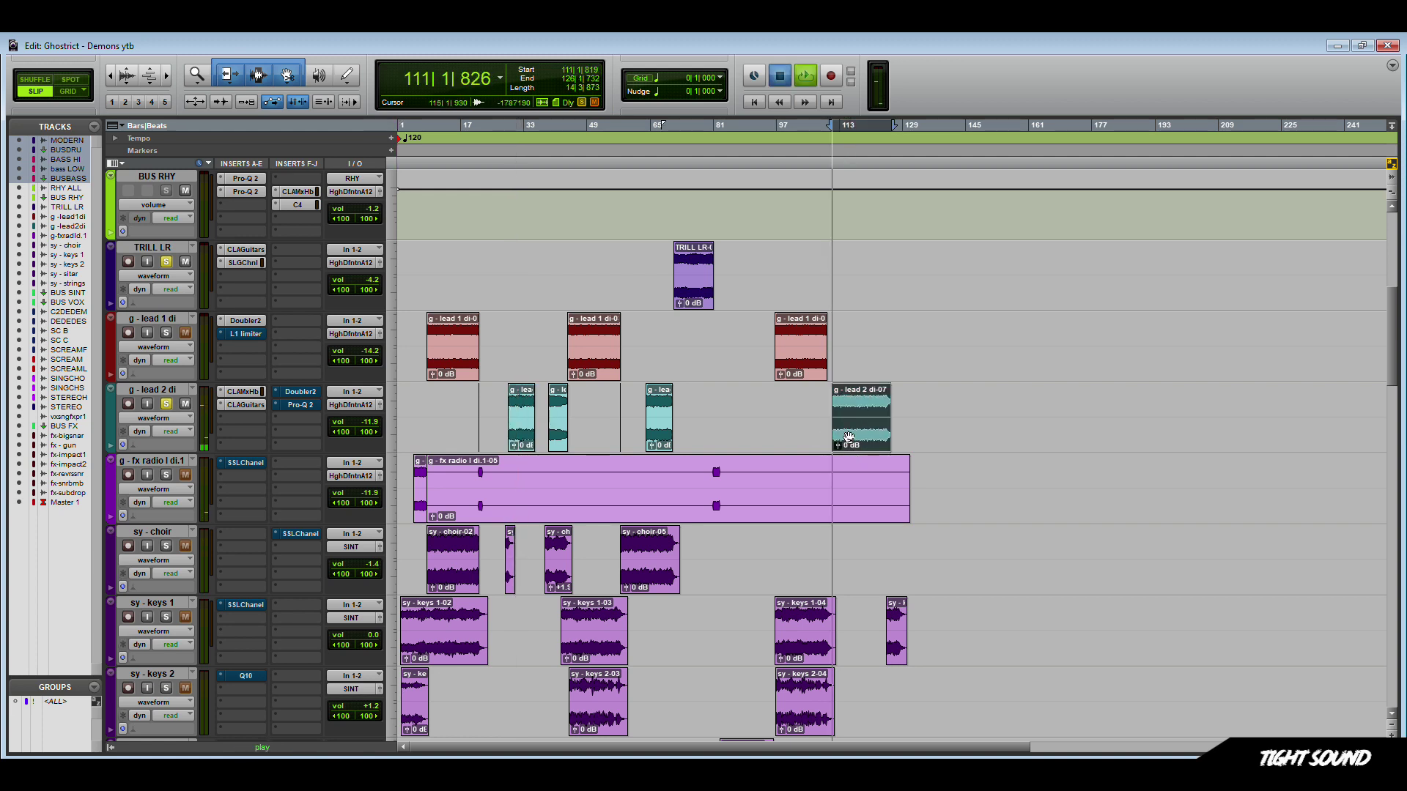
{"action": "key", "text": "space"}
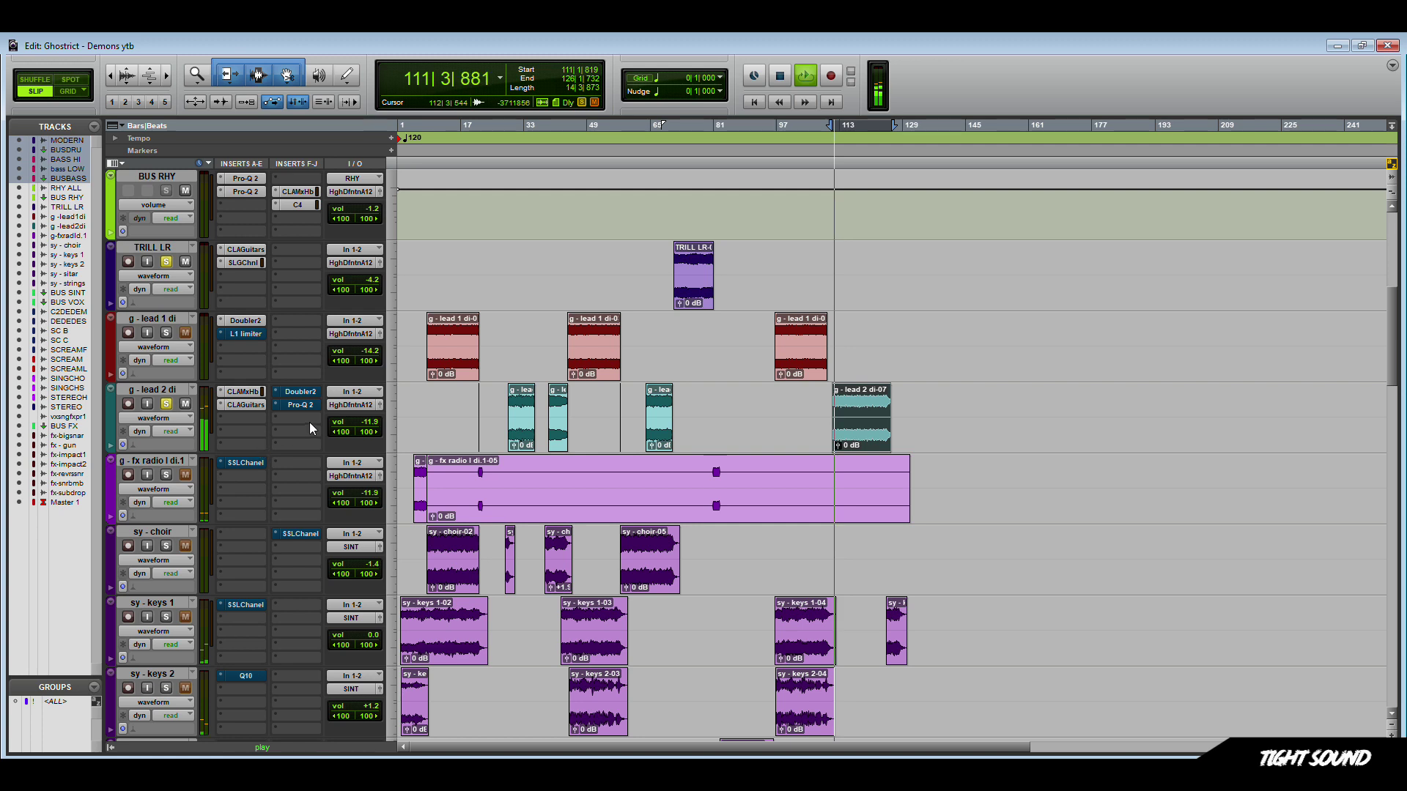
- Activate Doubler2 on g - lead 2 di during playback, toggle its direct signal, then stop
{"action": "left_click", "coordinate": [300, 392]}
{"action": "left_click", "coordinate": [624, 308]}
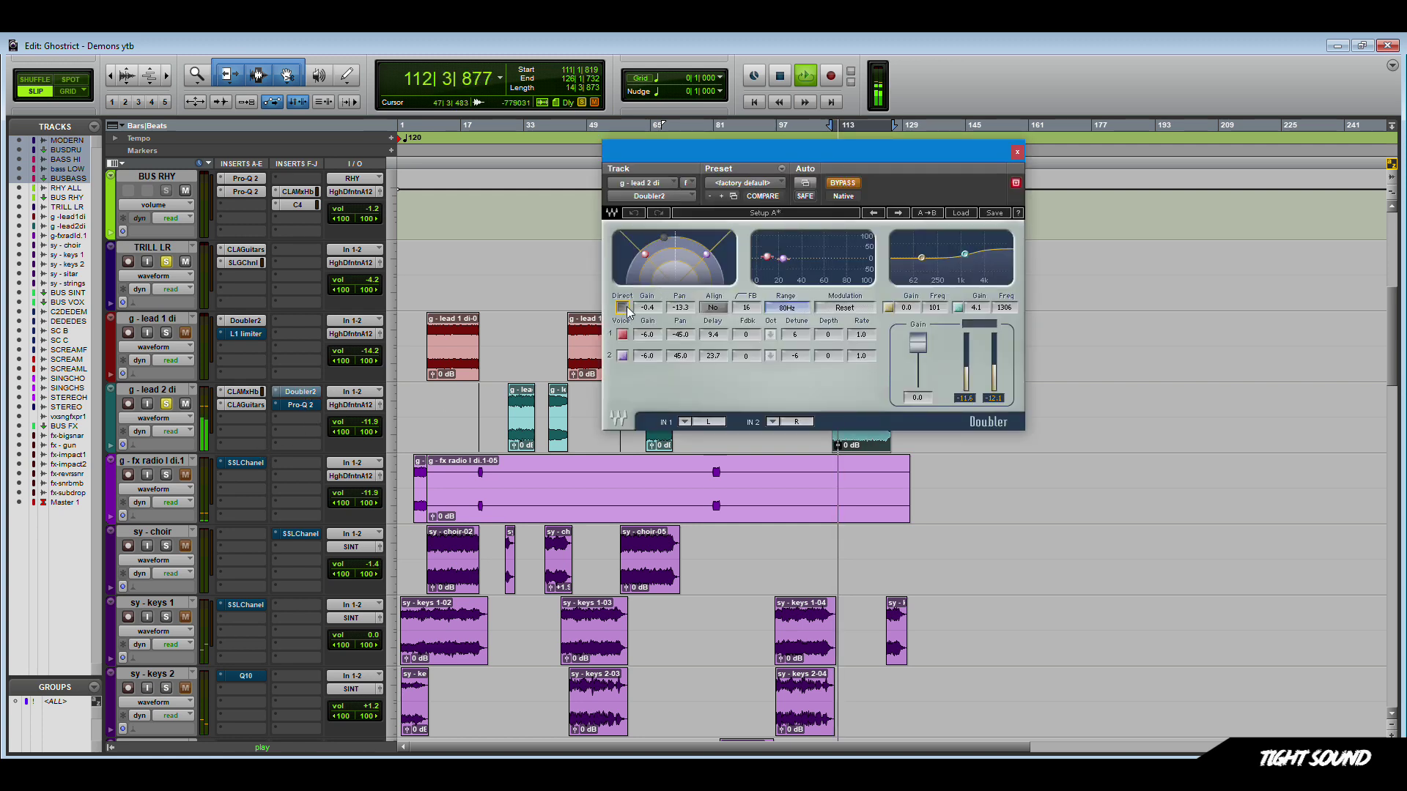
{"action": "left_click", "coordinate": [843, 183]}
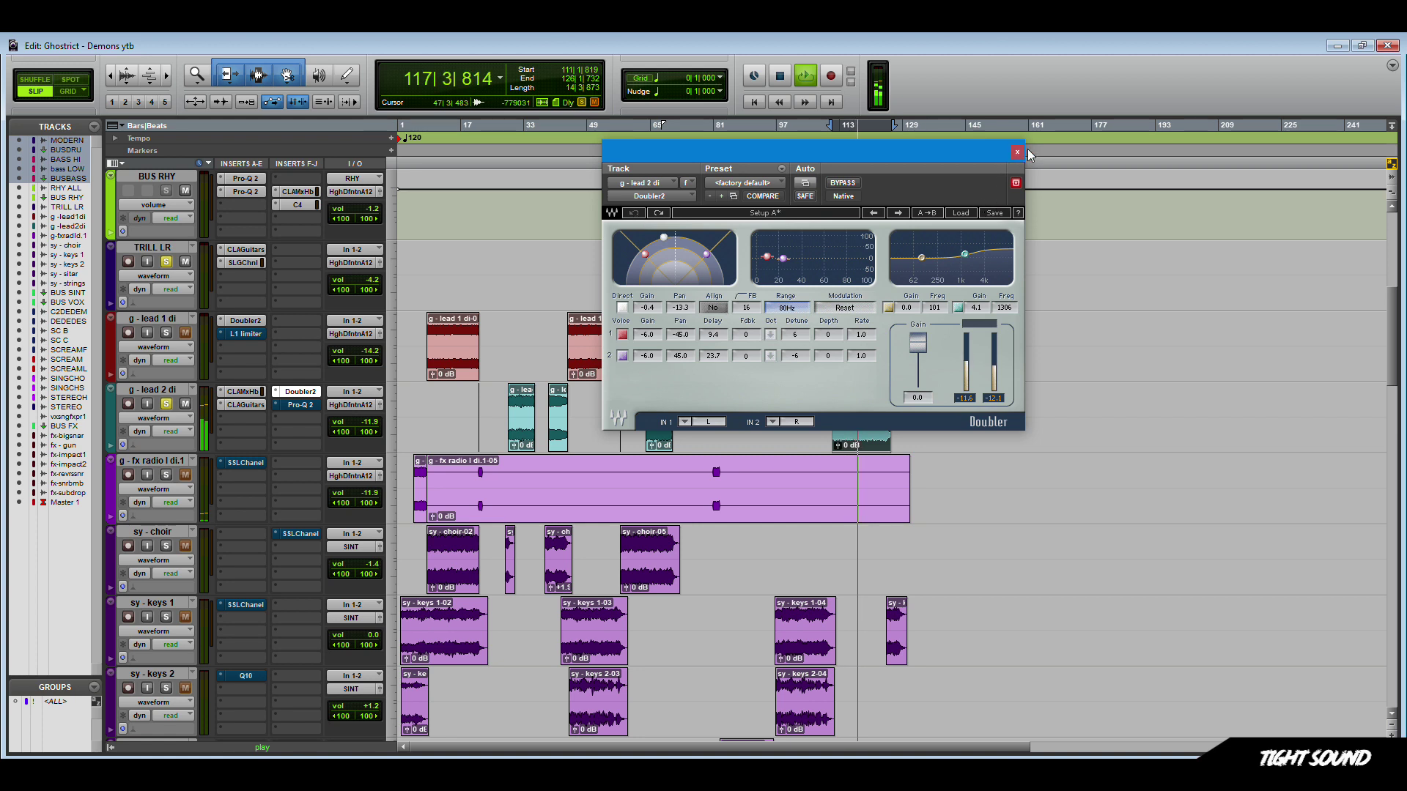
{"action": "key", "text": "space"}
- Activate the Pro-Q 2 insert on g - lead 2 di, play the clip with it and stop
{"action": "left_click", "coordinate": [301, 404]}
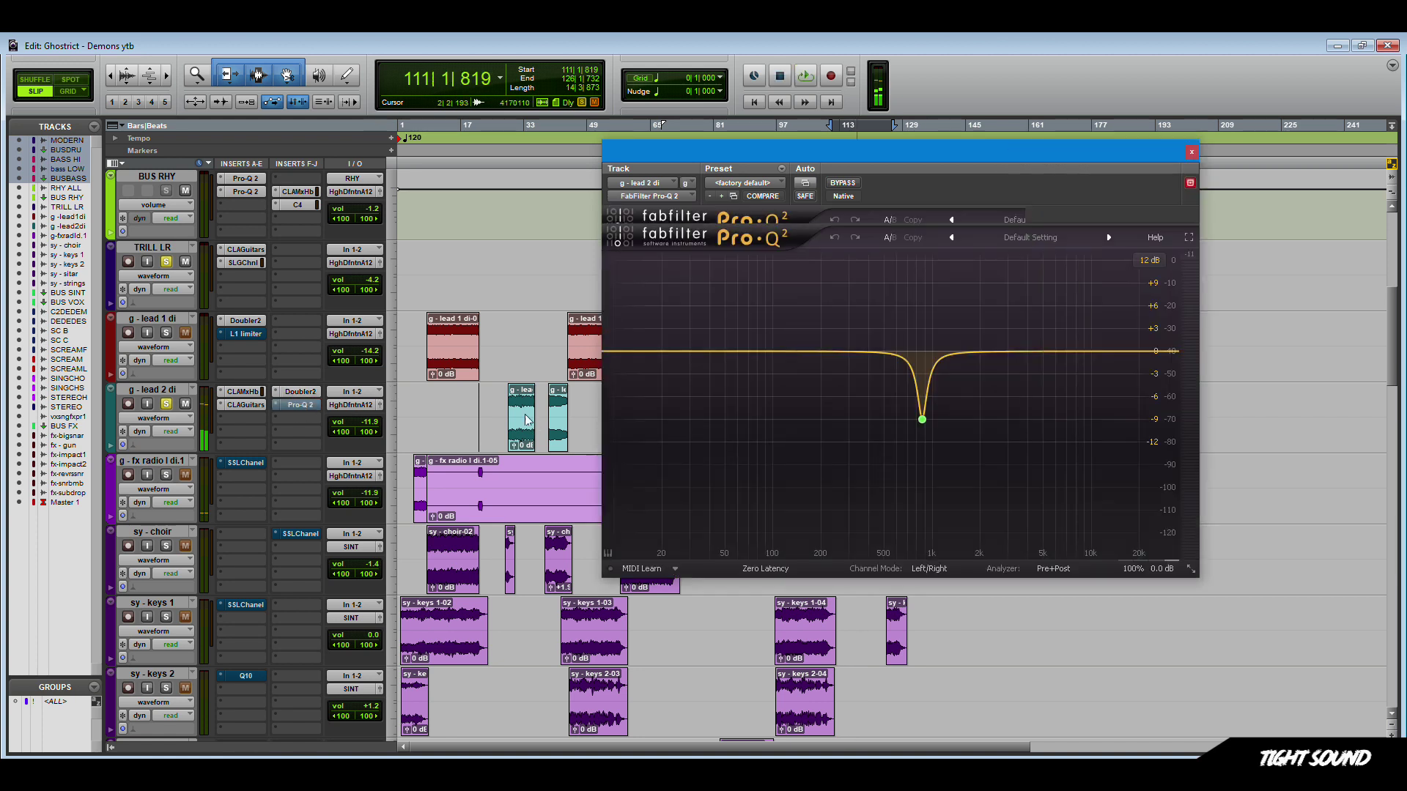
{"action": "left_click", "coordinate": [843, 183]}
{"action": "key", "text": "space"}
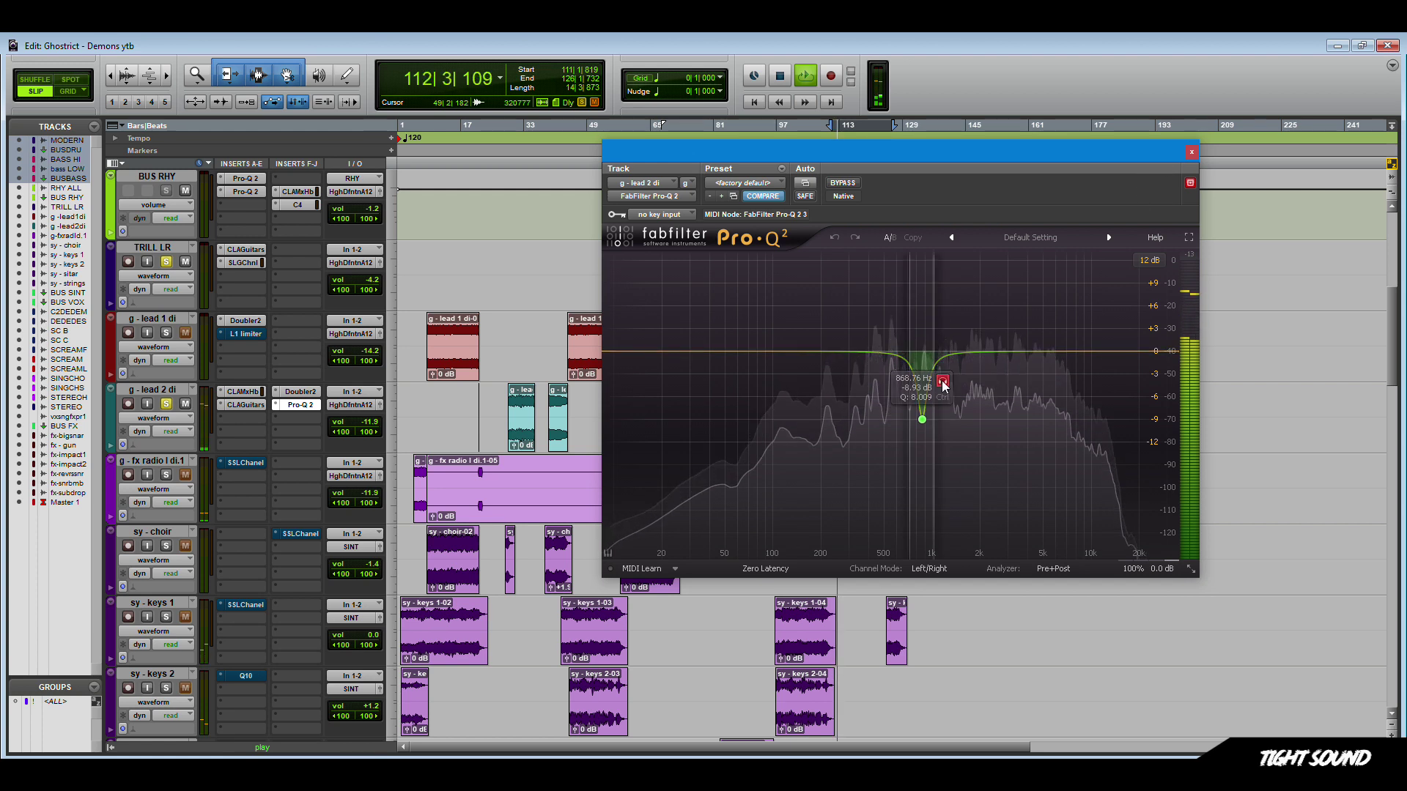
{"action": "left_click", "coordinate": [1192, 152]}
{"action": "key", "text": "space"}
- Unsolo g - lead 2 di, select the first g - fx radio clip at bar 5, play it and solo its track
{"action": "left_click", "coordinate": [167, 404]}
{"action": "left_click", "coordinate": [421, 494]}
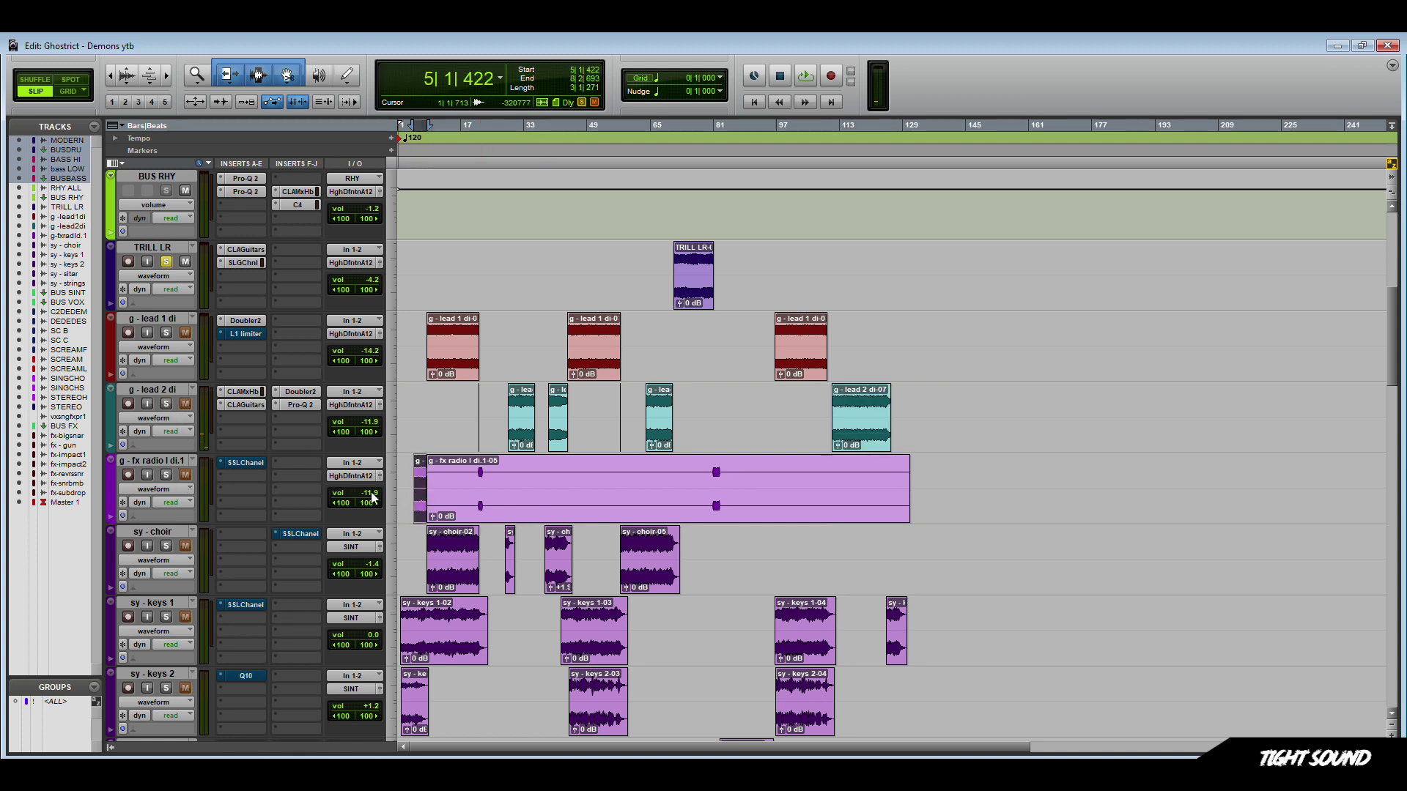
{"action": "key", "text": "space"}
{"action": "left_click", "coordinate": [167, 475]}
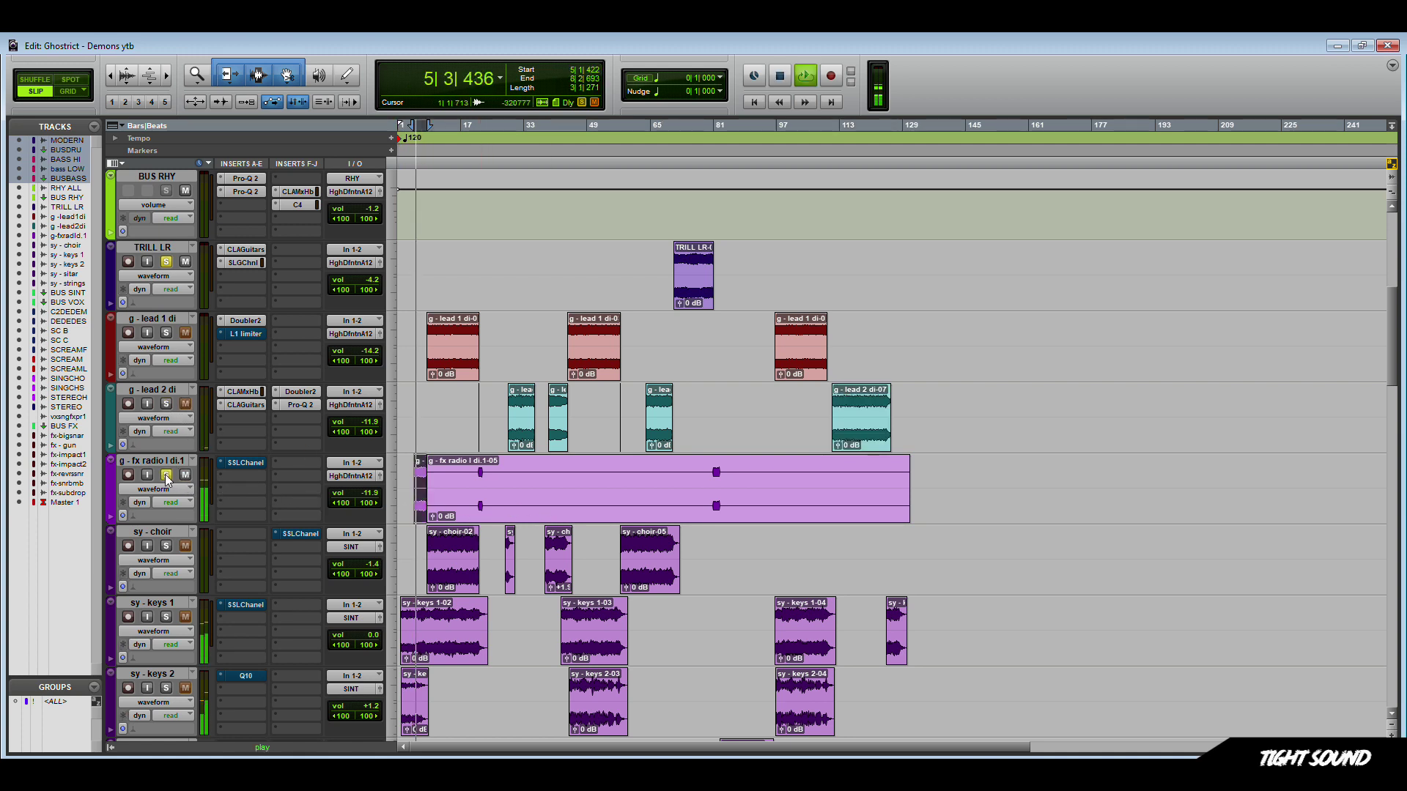
- Activate SSLChannel on the g - fx radio track, adjust its high-pass filter and HMF gain during playback, then stop
{"action": "left_click", "coordinate": [244, 462]}
{"action": "left_click_drag", "start_coordinate": [672, 295], "coordinate": [672, 304]}
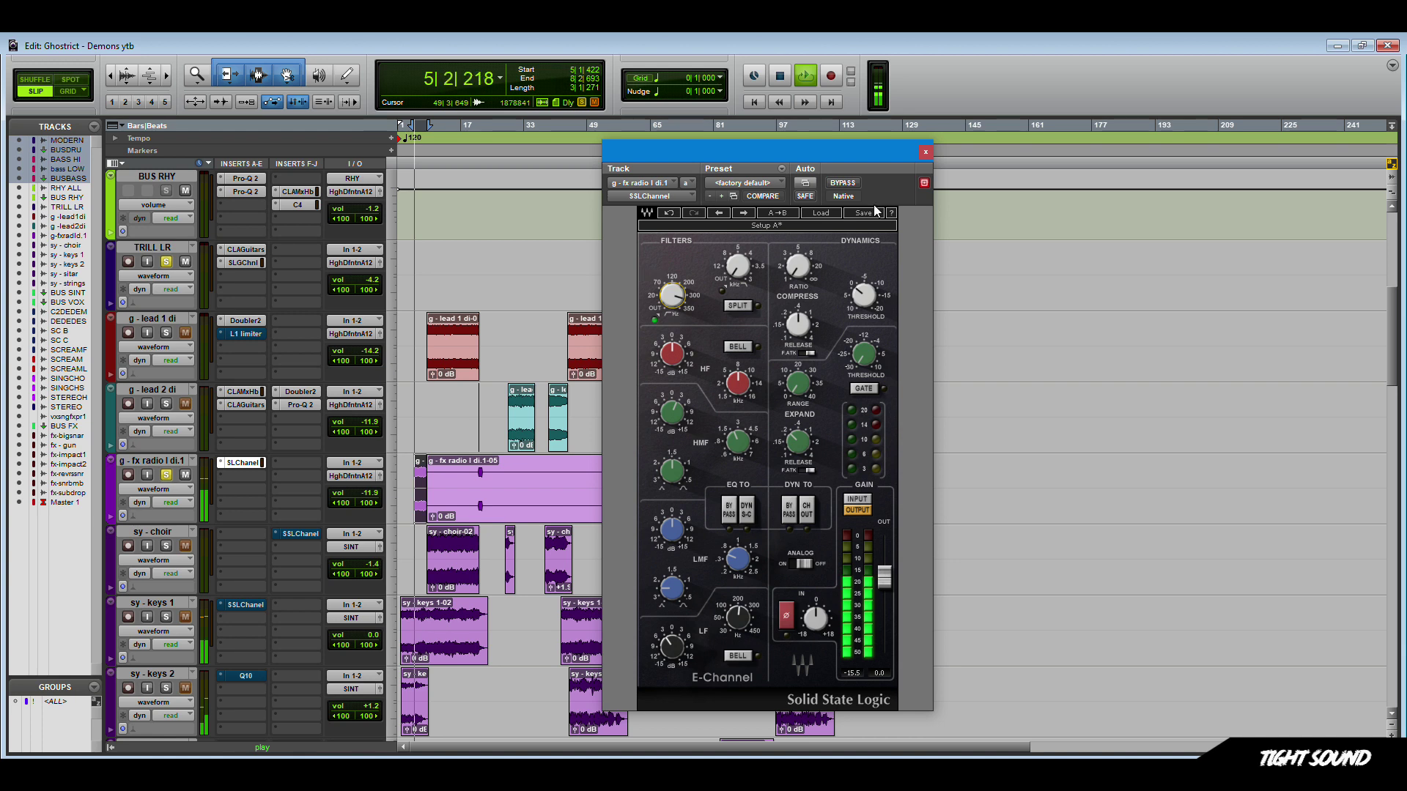
{"action": "mouse_move", "coordinate": [672, 412]}
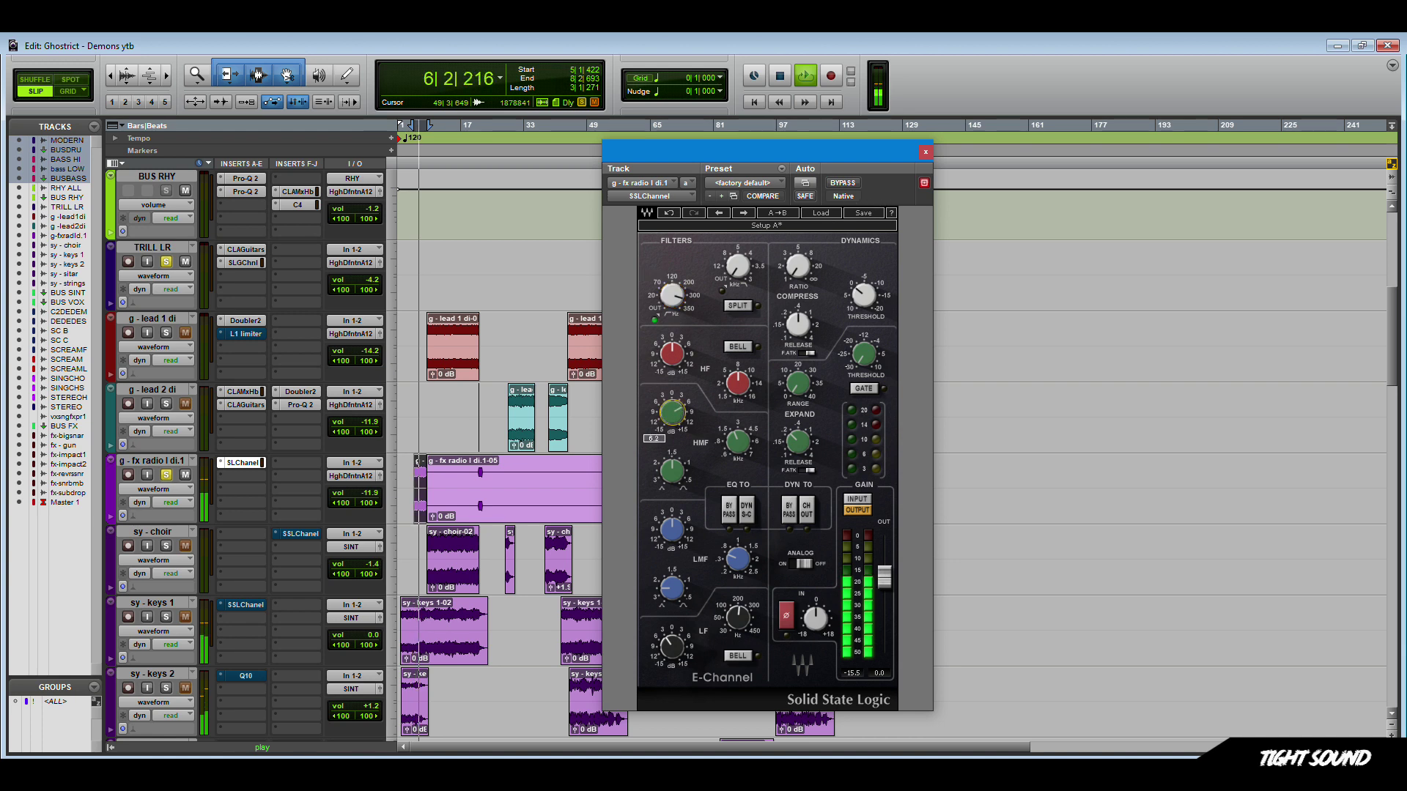
{"action": "left_click_drag", "start_coordinate": [672, 413], "coordinate": [672, 409]}
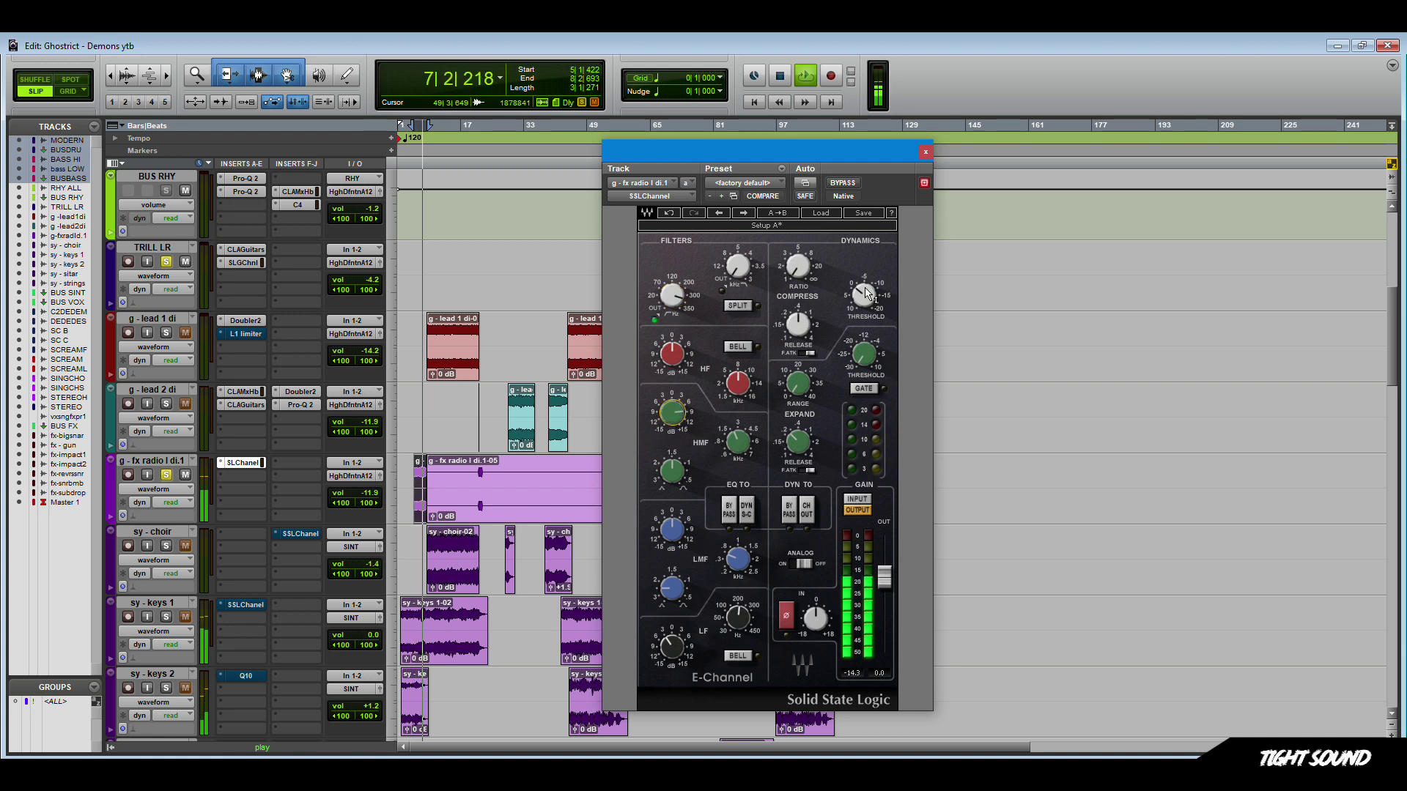
{"action": "left_click", "coordinate": [926, 151]}
{"action": "key", "text": "space"}
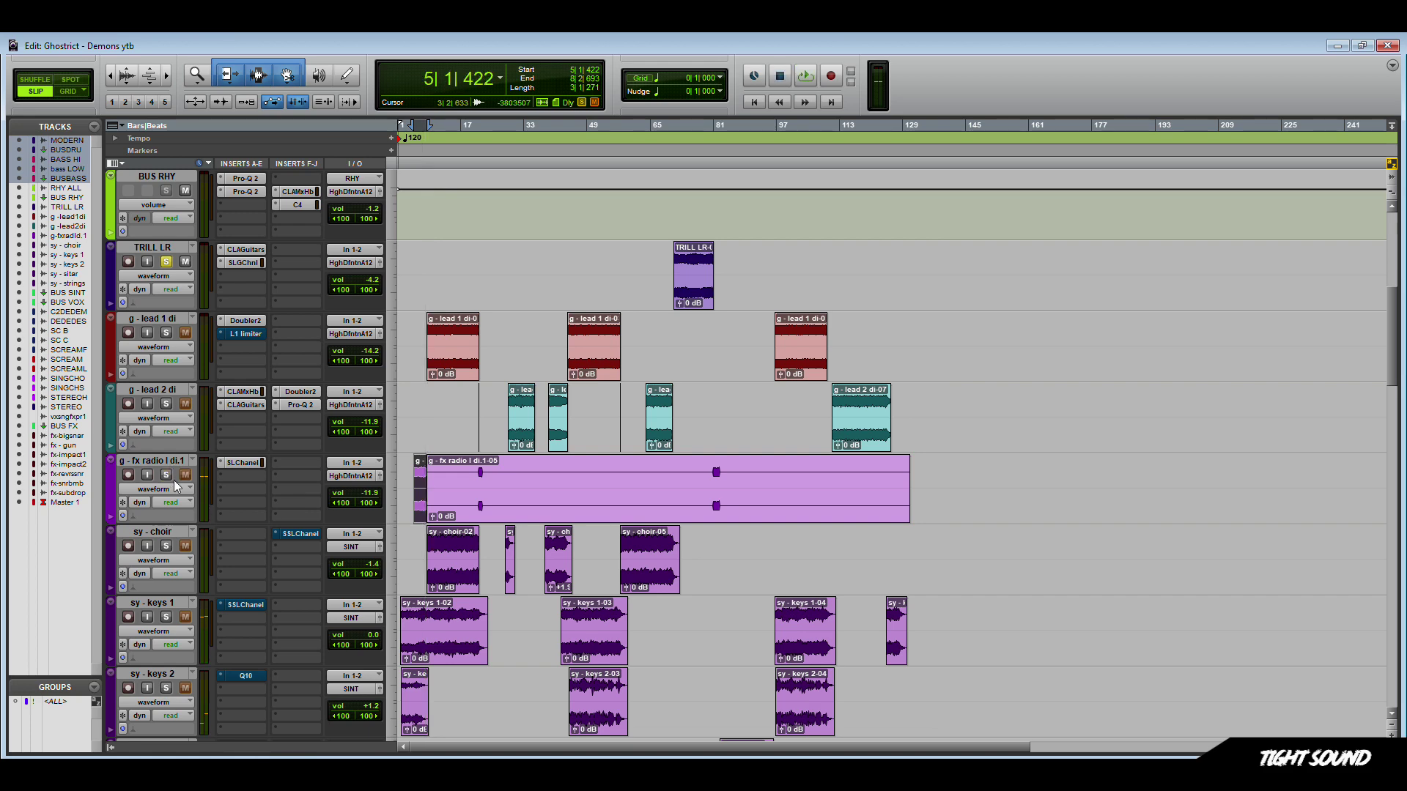
- Select and solo all tracks from MODERNDRUMS through g - lead 2 di and play from about bar 9
{"action": "scroll", "coordinate": [449, 597], "scroll_direction": "down", "scroll_amount": 3}
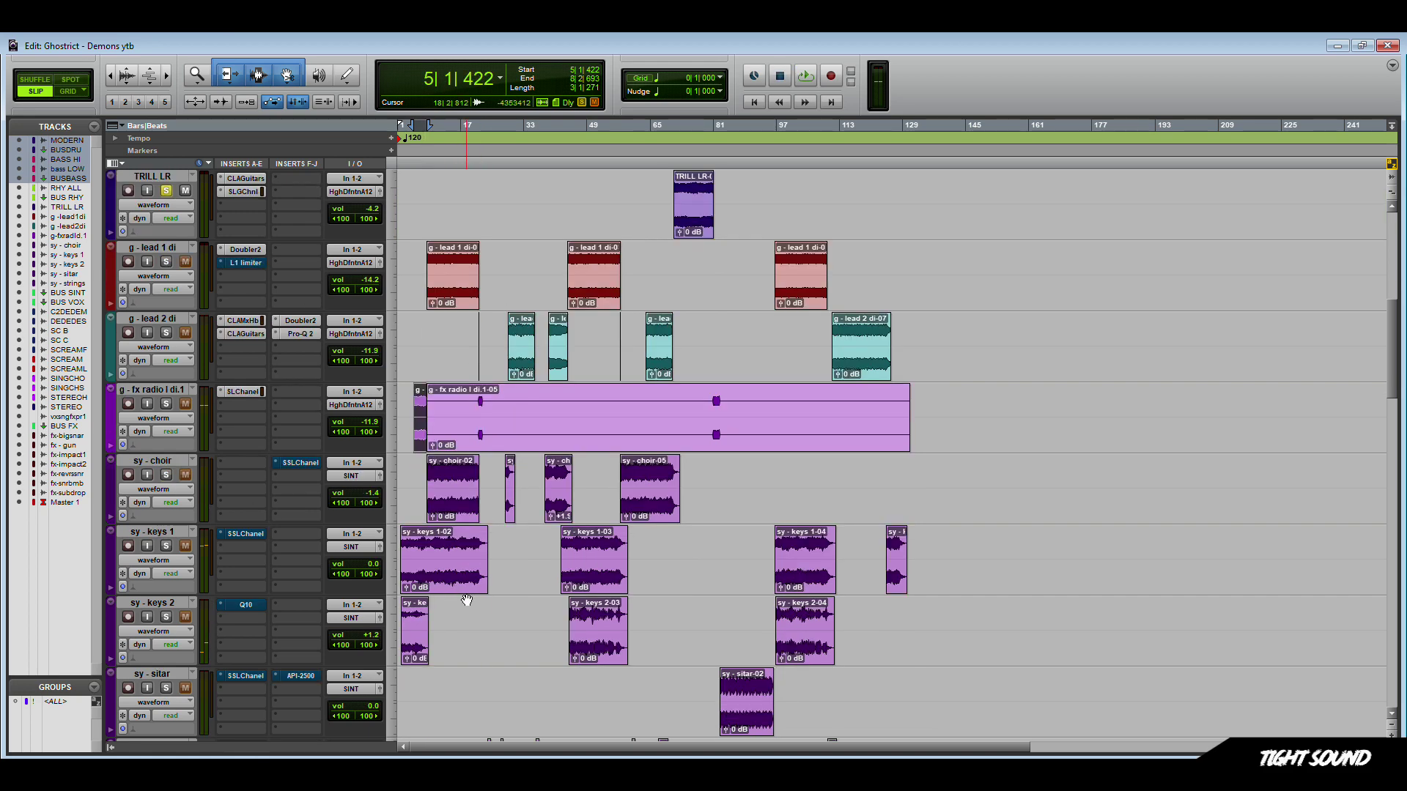
{"action": "left_click", "coordinate": [169, 318]}
{"action": "scroll", "coordinate": [231, 231], "scroll_direction": "up", "scroll_amount": 15}
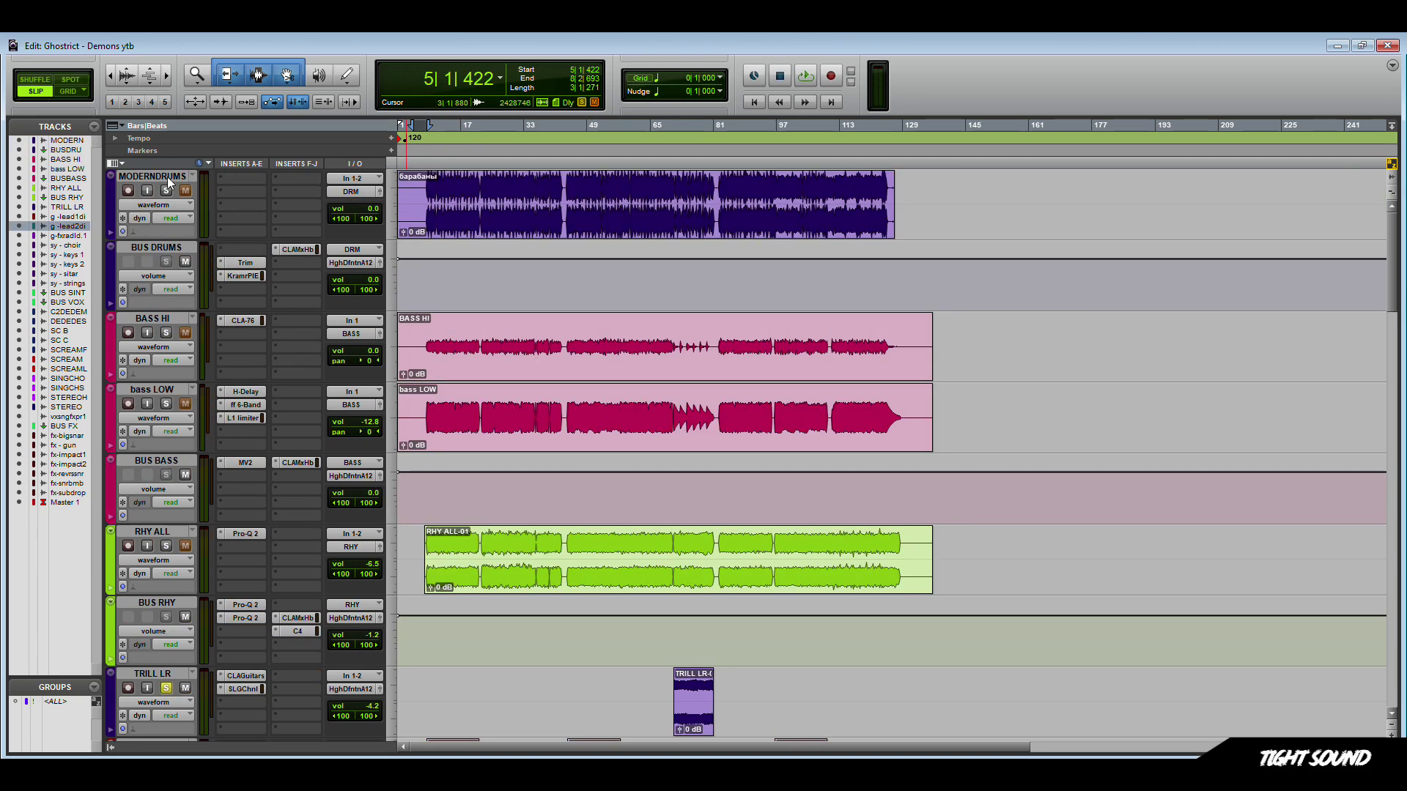
{"action": "left_click", "coordinate": [167, 177], "text": "shift"}
{"action": "key", "text": "space"}
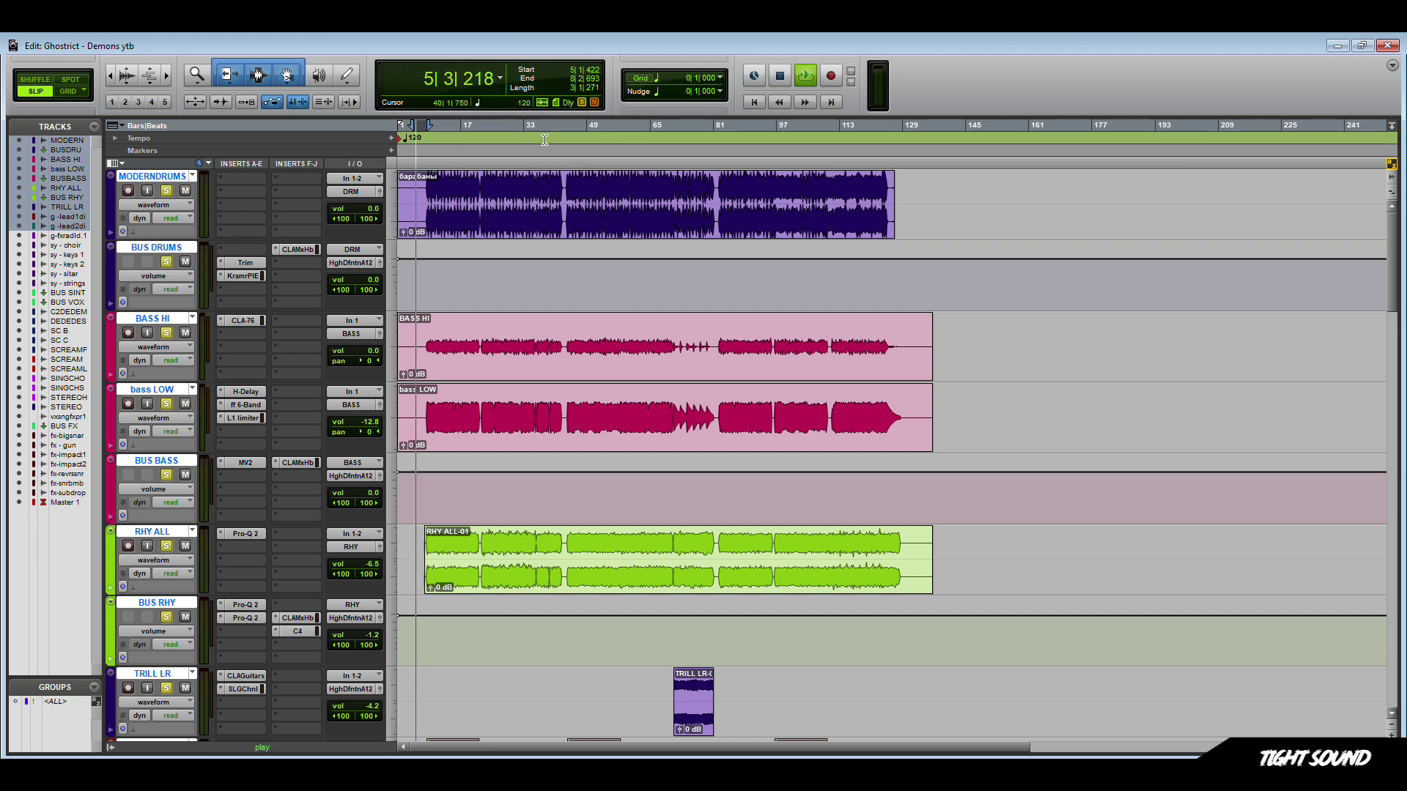
{"action": "left_click", "coordinate": [433, 204]}
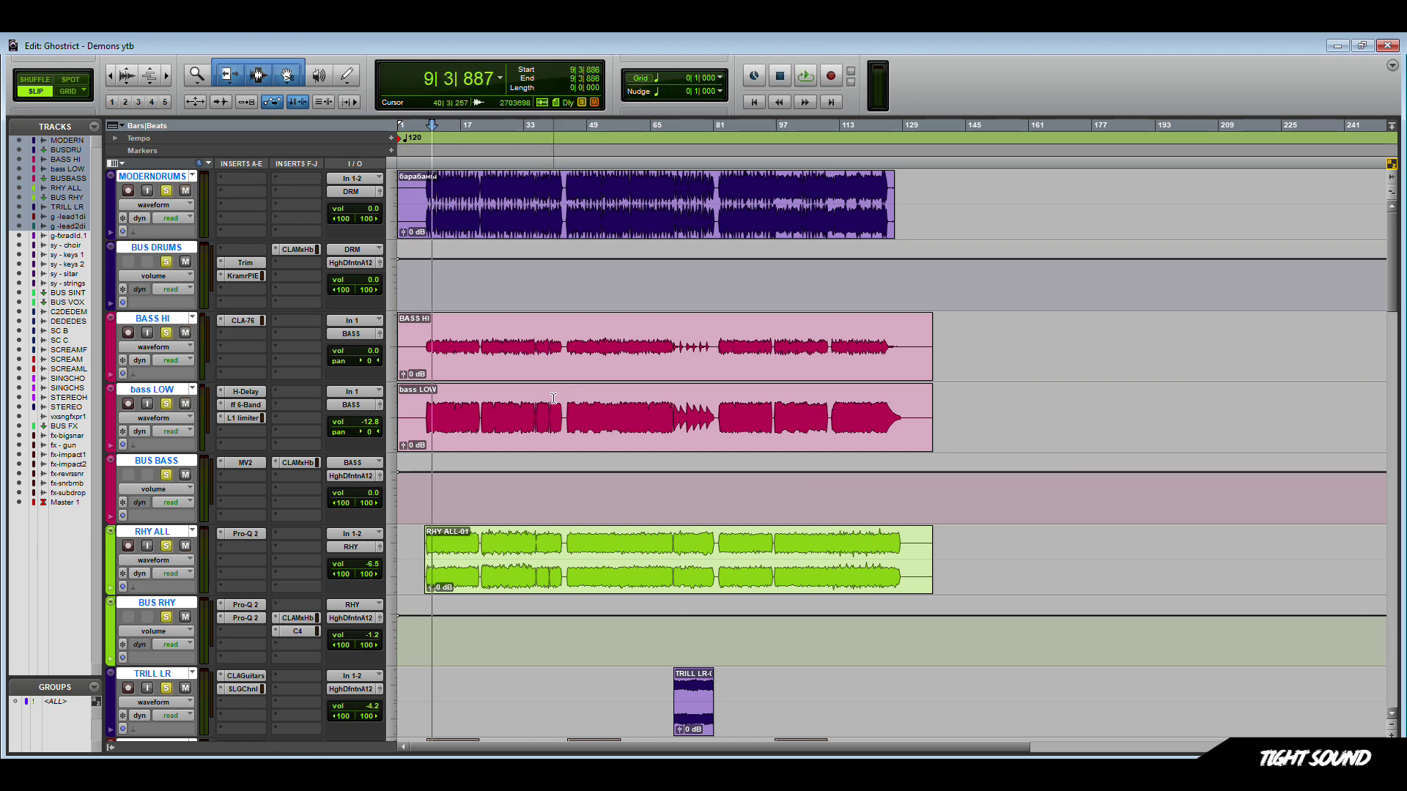
- Activate the L1 limiter insert on g - lead 1 di during playback
{"action": "scroll", "coordinate": [581, 406], "scroll_direction": "down", "scroll_amount": 3}
{"action": "scroll", "coordinate": [581, 406], "scroll_direction": "down", "scroll_amount": 2}
{"action": "scroll", "coordinate": [630, 521], "scroll_direction": "down", "scroll_amount": 5}
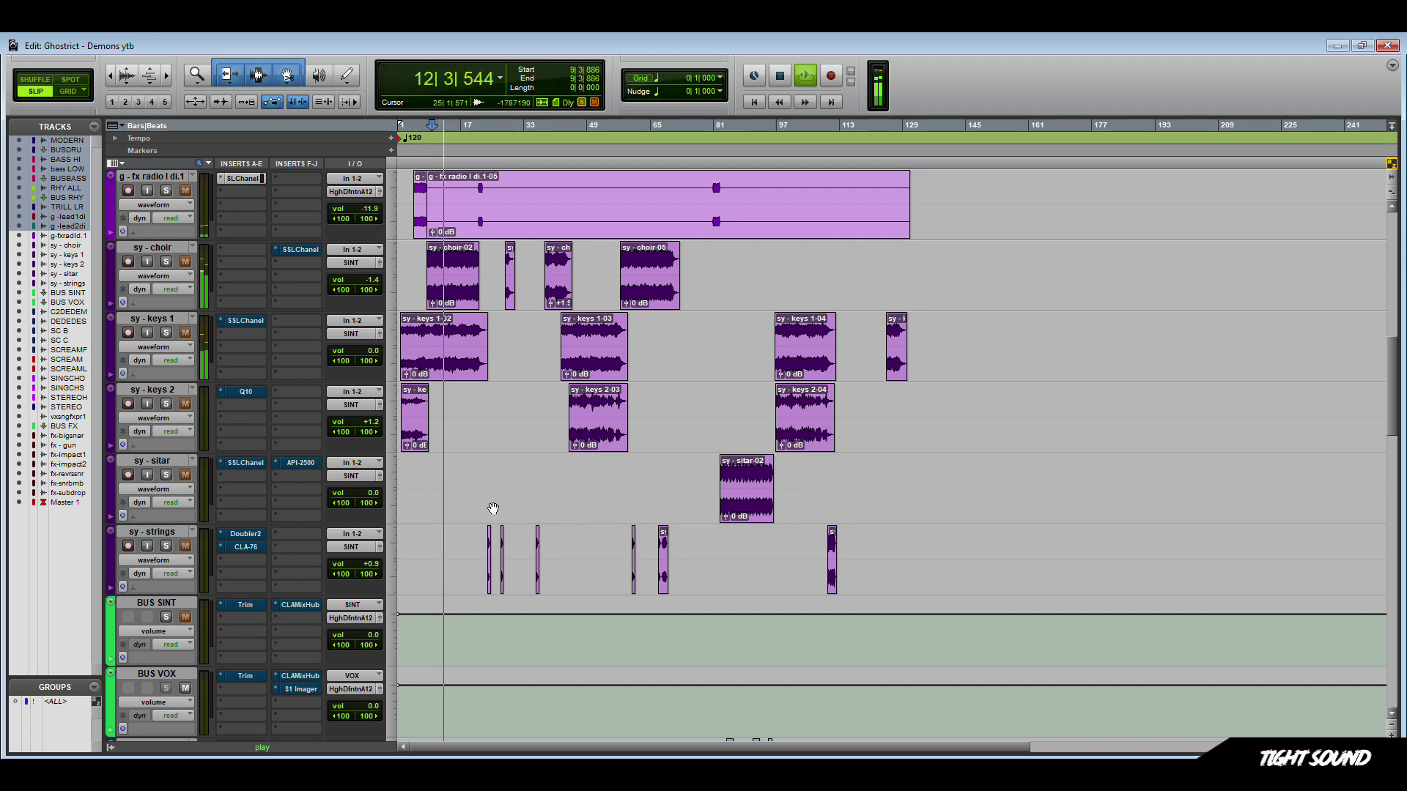
{"action": "scroll", "coordinate": [436, 433], "scroll_direction": "up", "scroll_amount": 3}
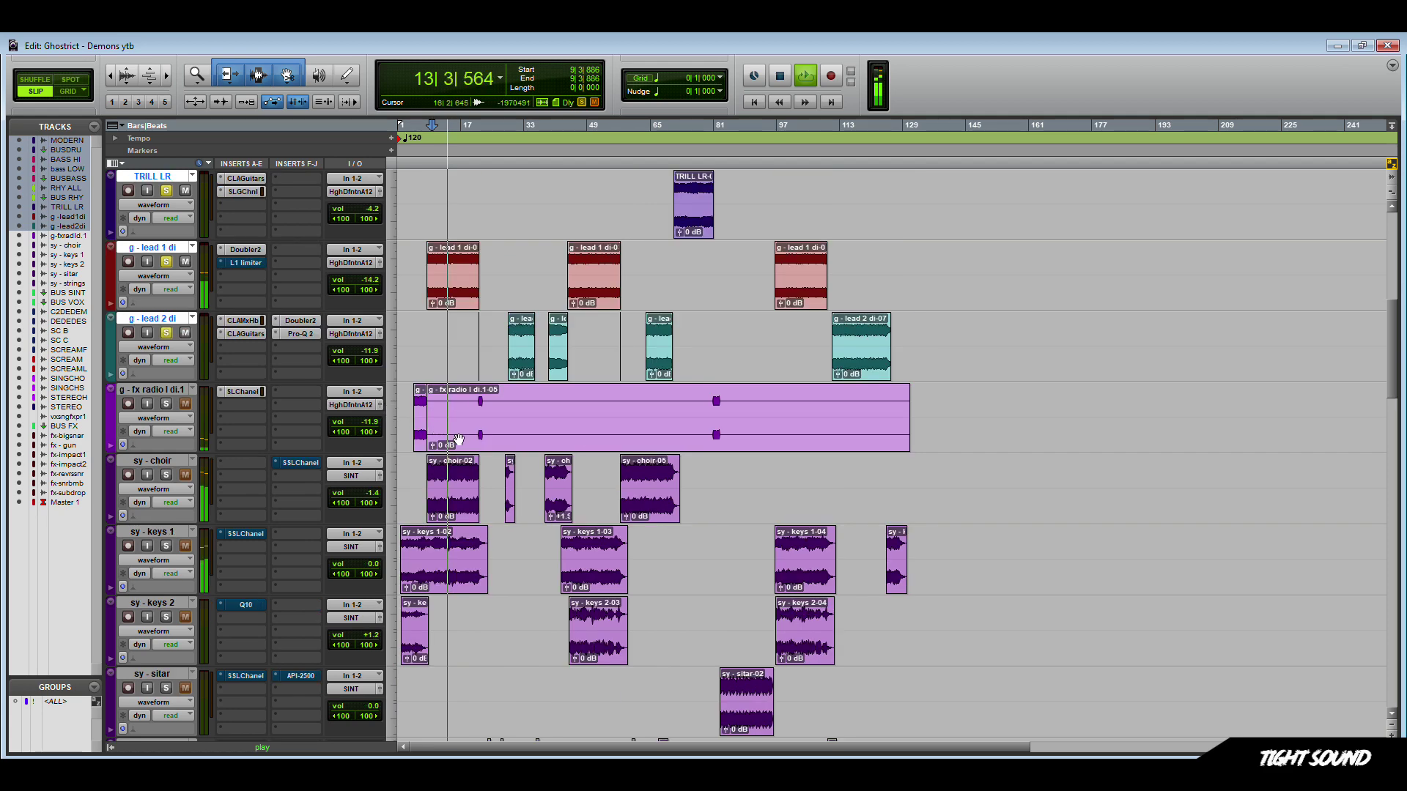
{"action": "left_click", "coordinate": [236, 263], "text": "ctrl"}
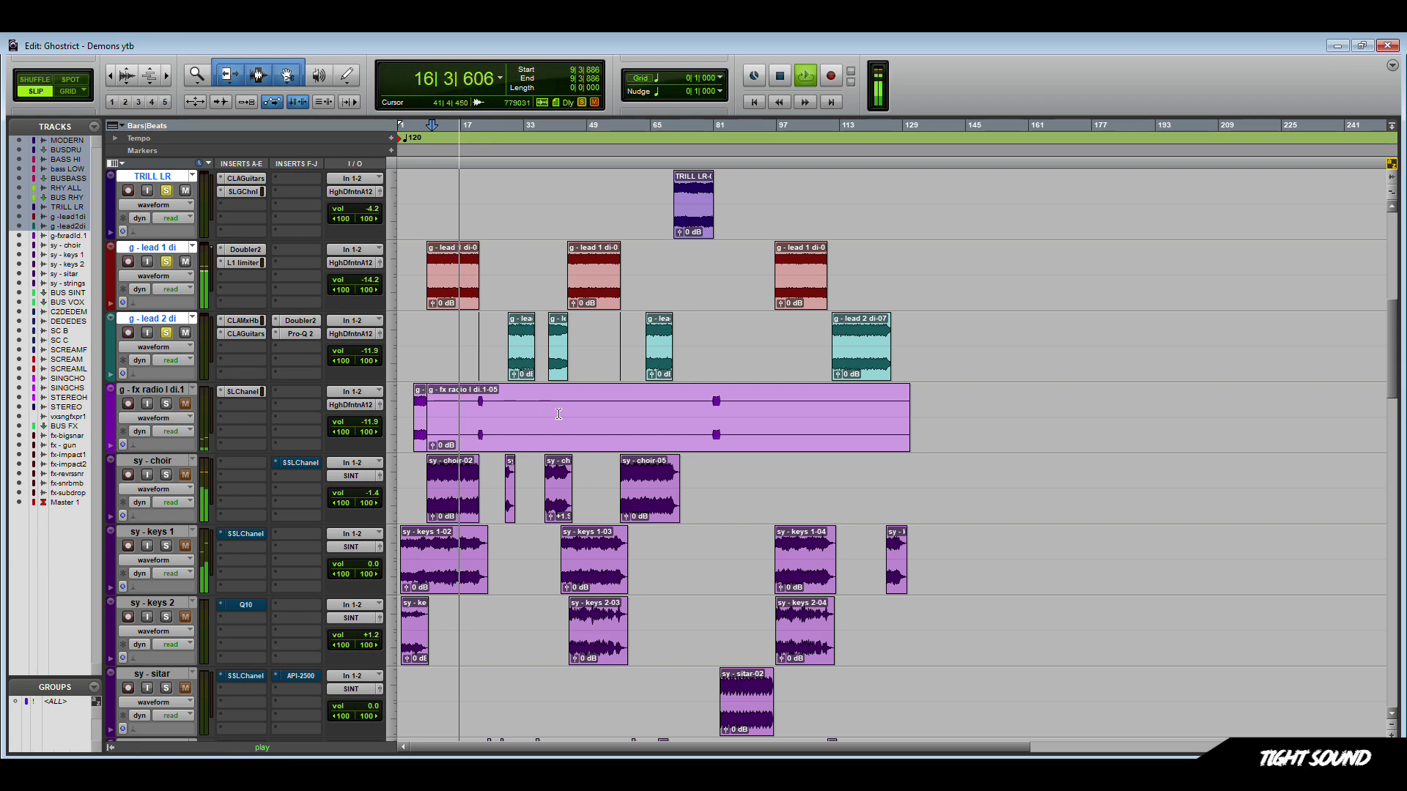
- Stop playback and select the first sy - strings clip at about bar 23 in a closer timeline view
{"action": "scroll", "coordinate": [559, 414], "scroll_direction": "up", "scroll_amount": 3}
{"action": "scroll", "coordinate": [558, 414], "scroll_direction": "down", "scroll_amount": 4}
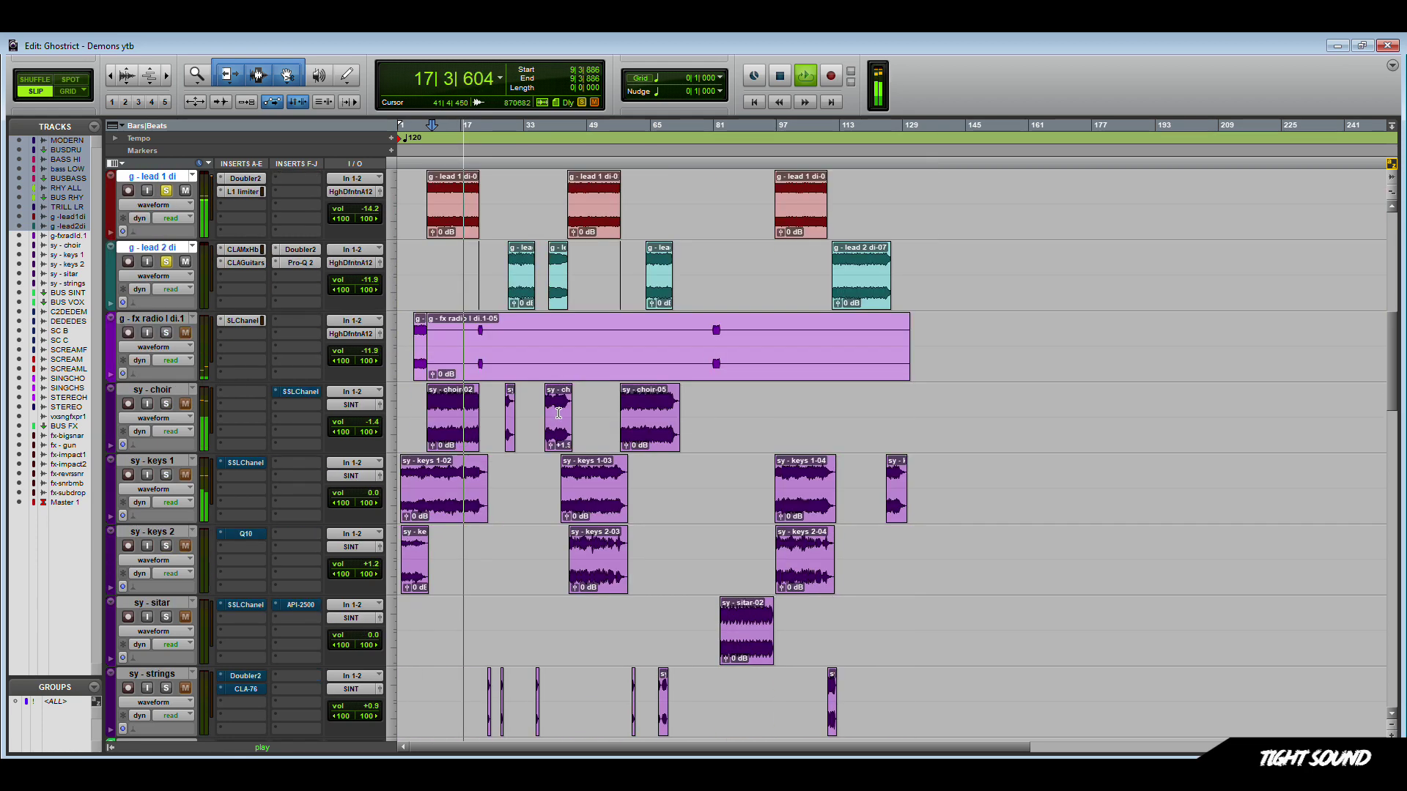
{"action": "scroll", "coordinate": [558, 414], "scroll_direction": "down", "scroll_amount": 3}
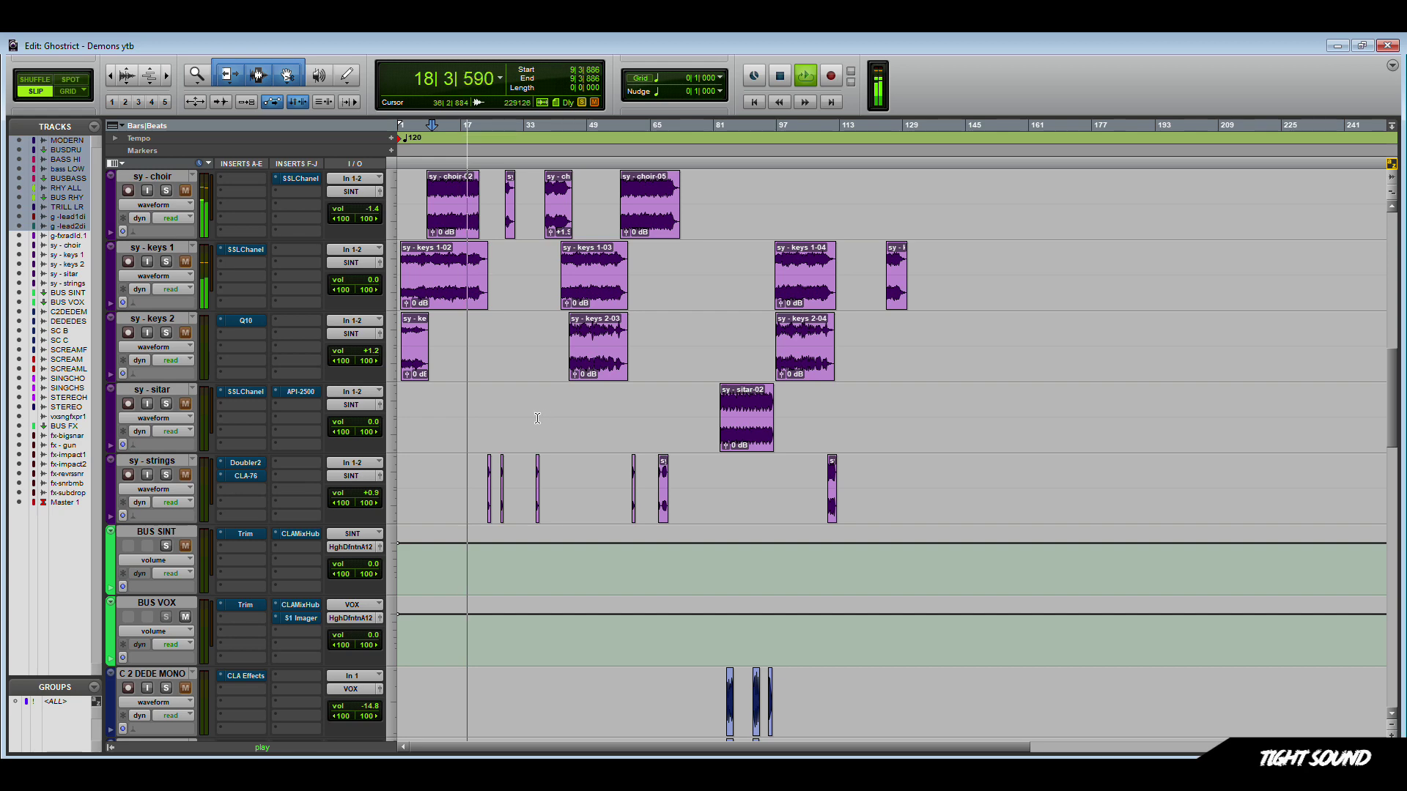
{"action": "key", "text": "ctrl+]"}
{"action": "key", "text": "ctrl+]"}
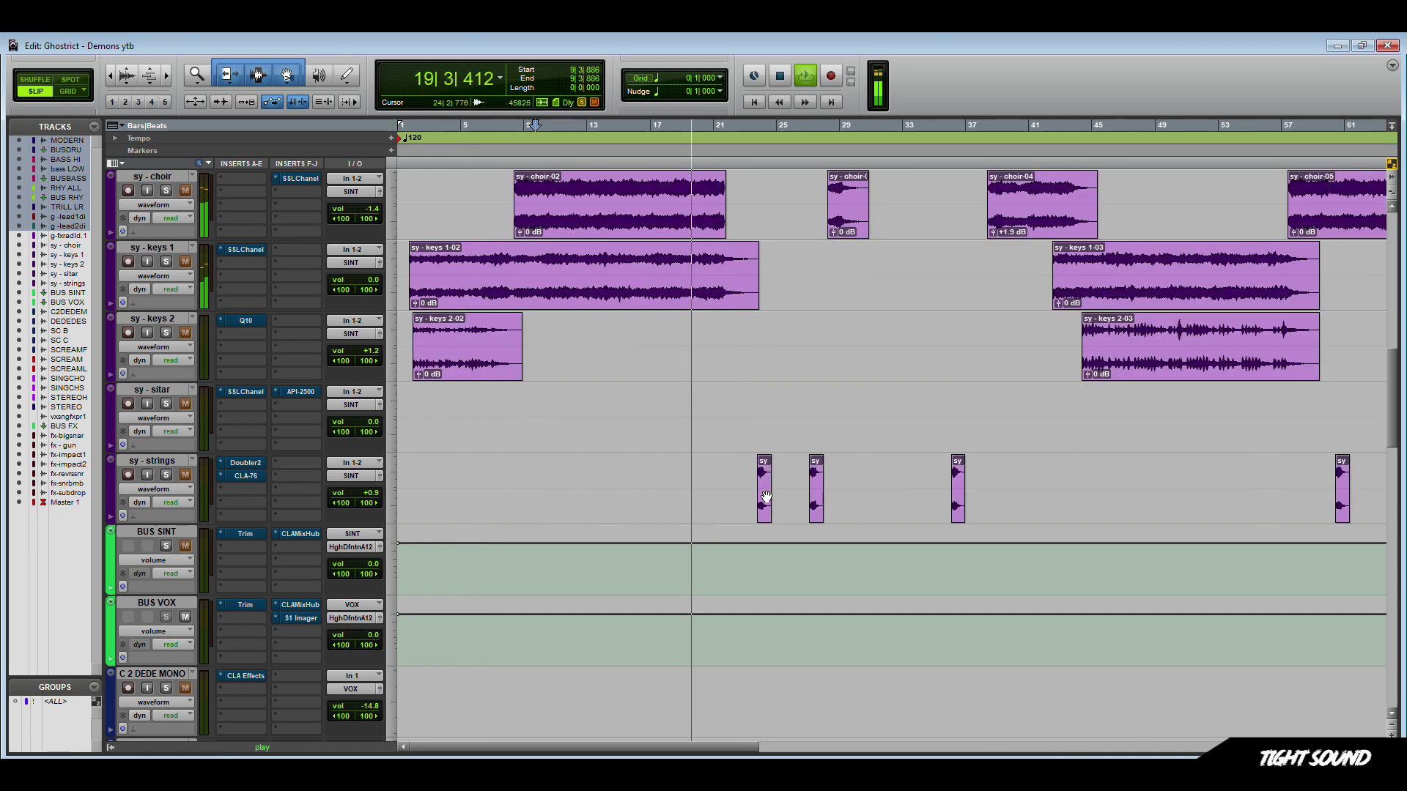
{"action": "key", "text": "space"}
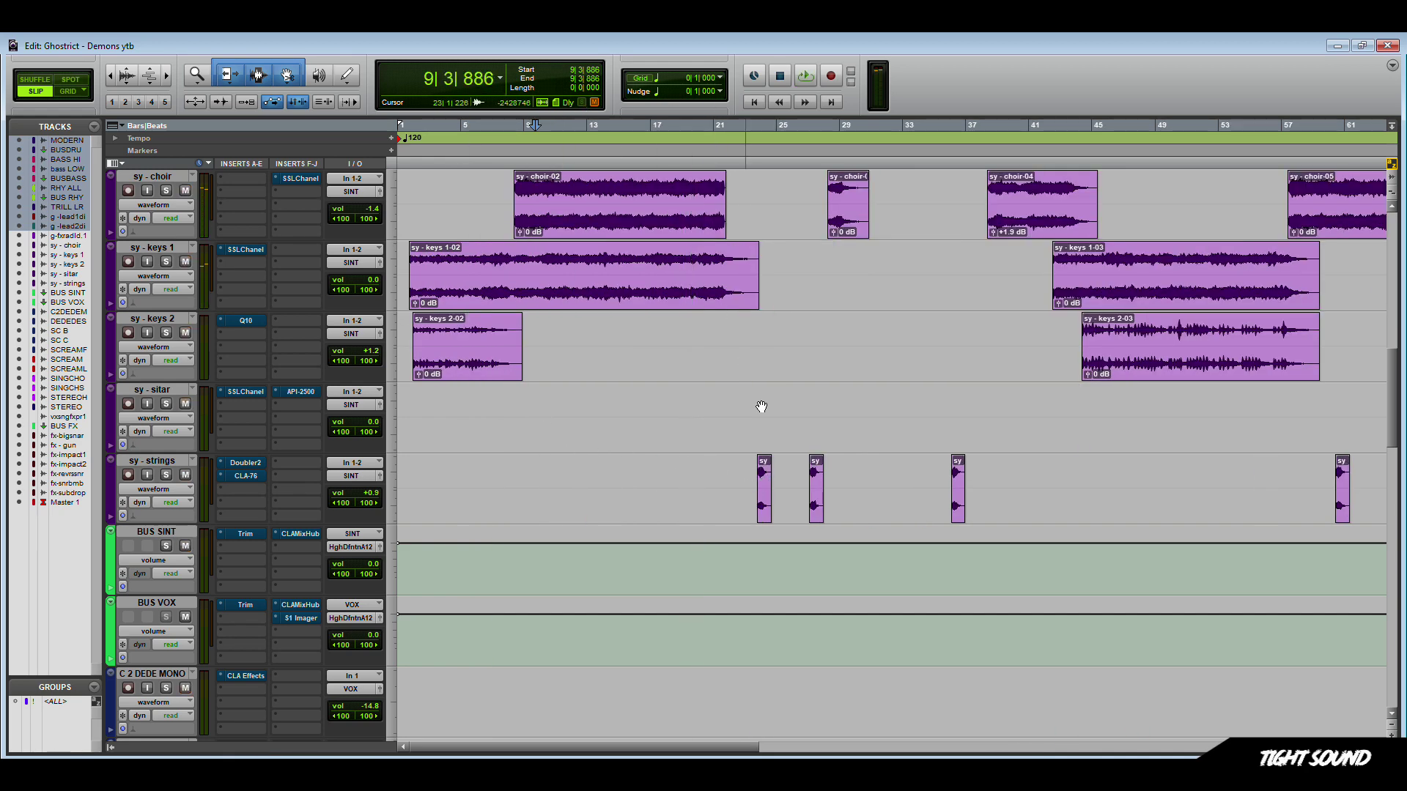
{"action": "left_click", "coordinate": [762, 492]}
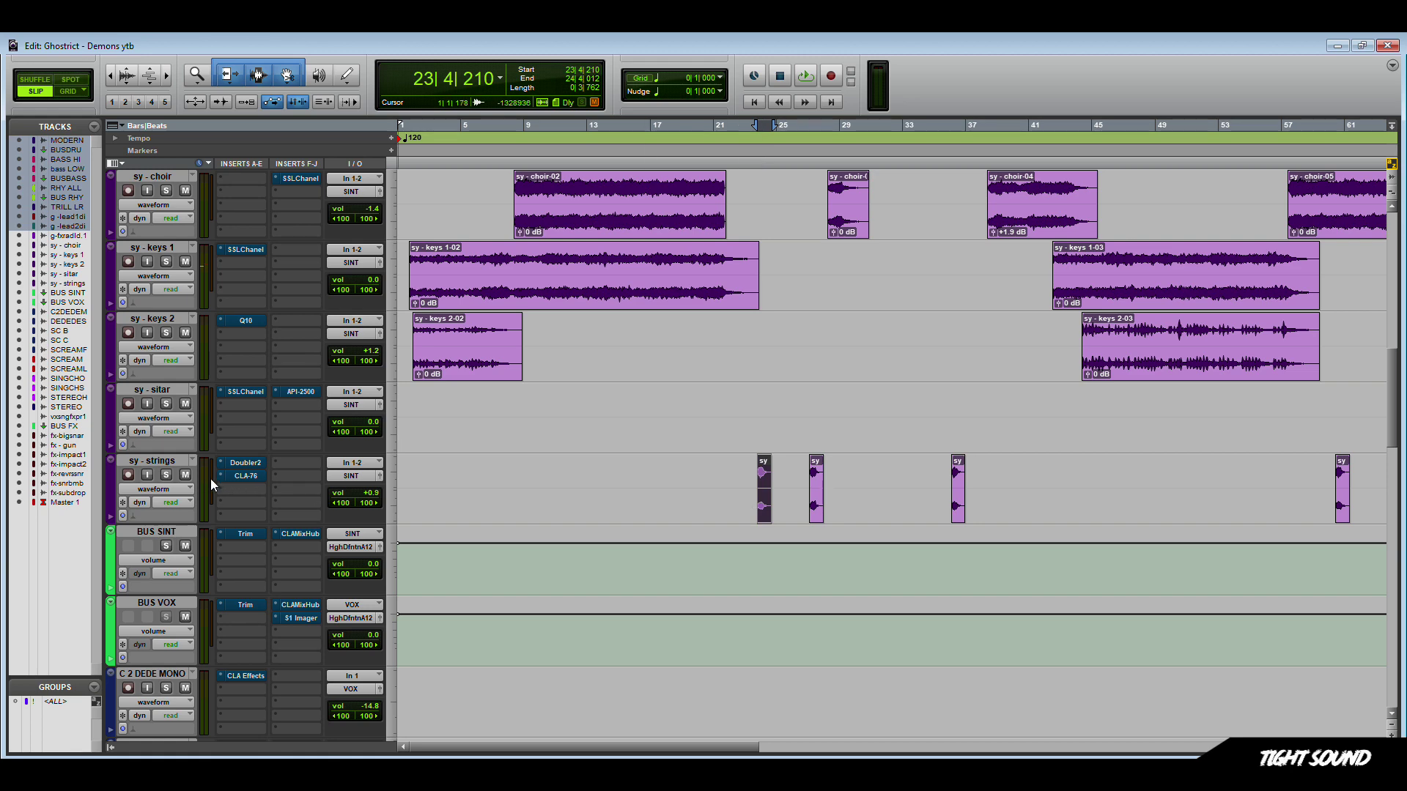
- Select the tracks from sy - choir through sy - strings and recolor them teal green
{"action": "scroll", "coordinate": [449, 431], "scroll_direction": "up", "scroll_amount": 2}
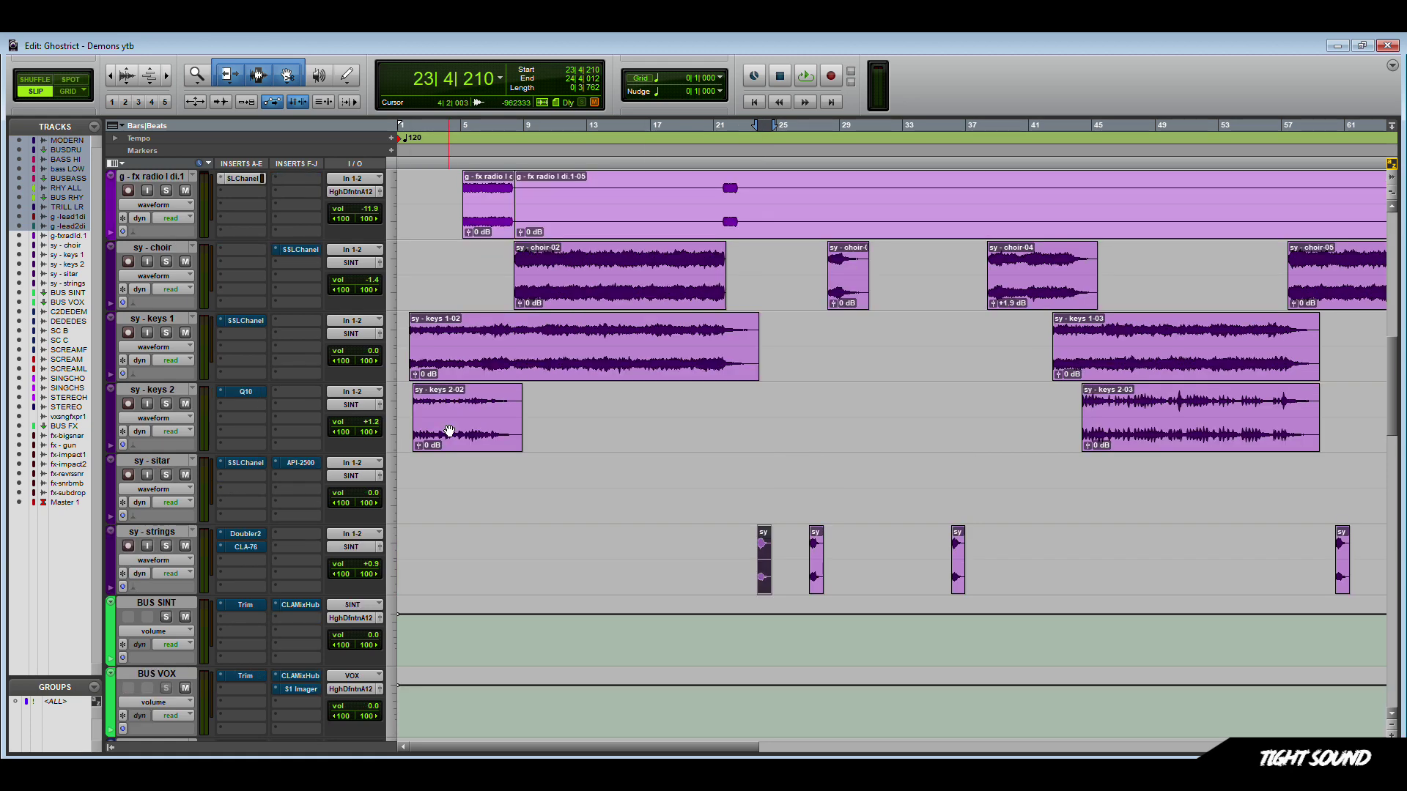
{"action": "left_click", "coordinate": [146, 249]}
{"action": "left_click", "coordinate": [159, 530], "text": "shift"}
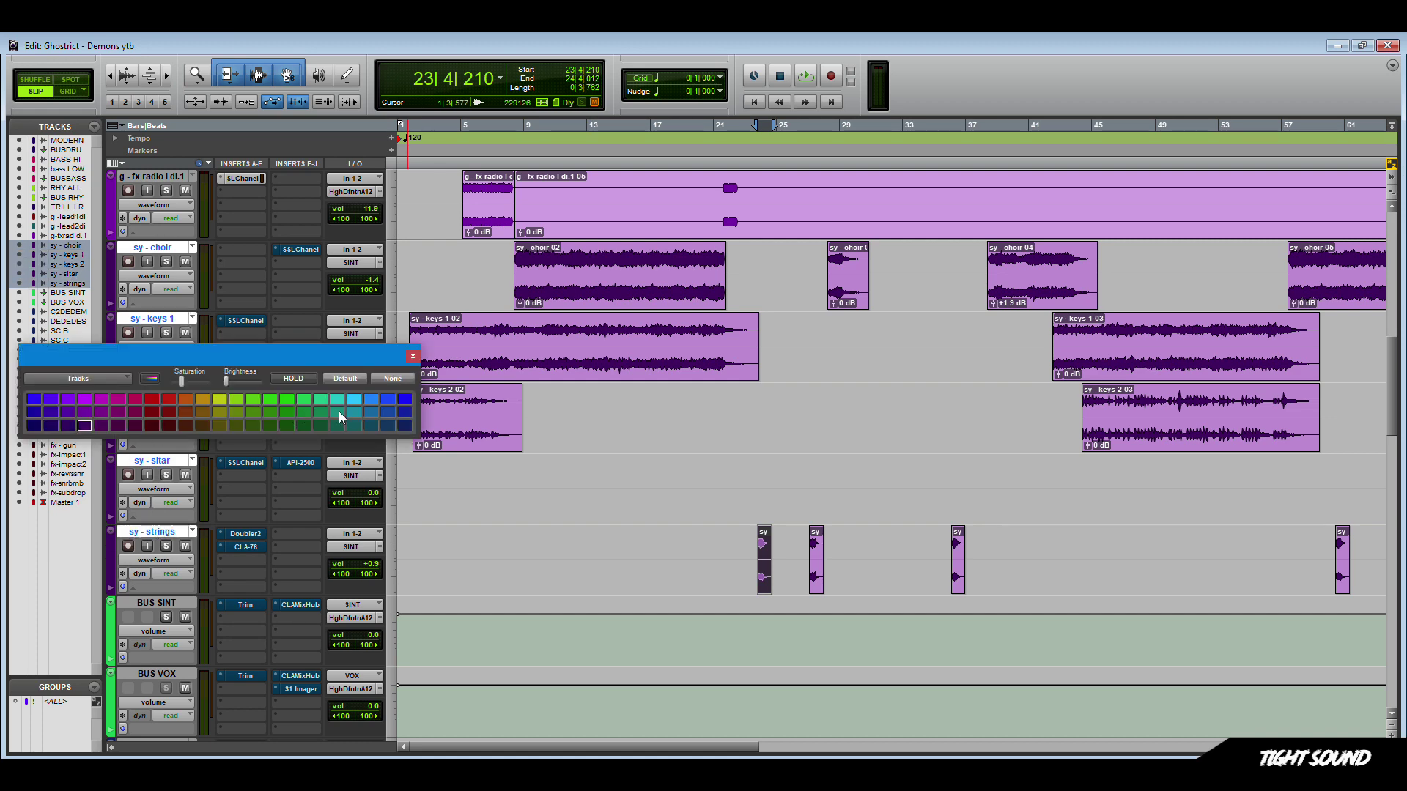
{"action": "left_click", "coordinate": [339, 411]}
{"action": "left_click", "coordinate": [413, 357]}
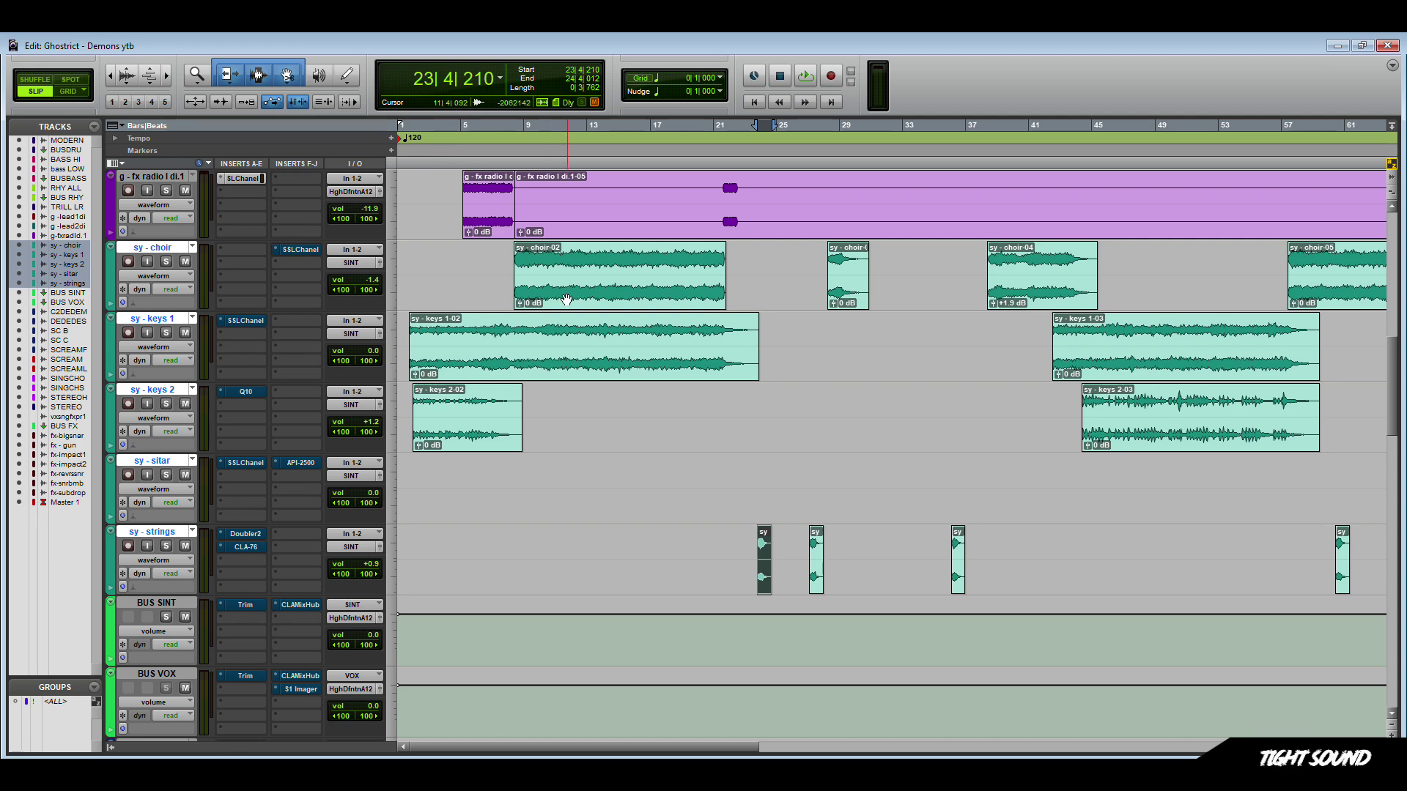
- Select the first sy - choir clip in a wider timeline view, solo the track and play it
{"action": "key", "text": "ctrl+["}
{"action": "left_click", "coordinate": [503, 293]}
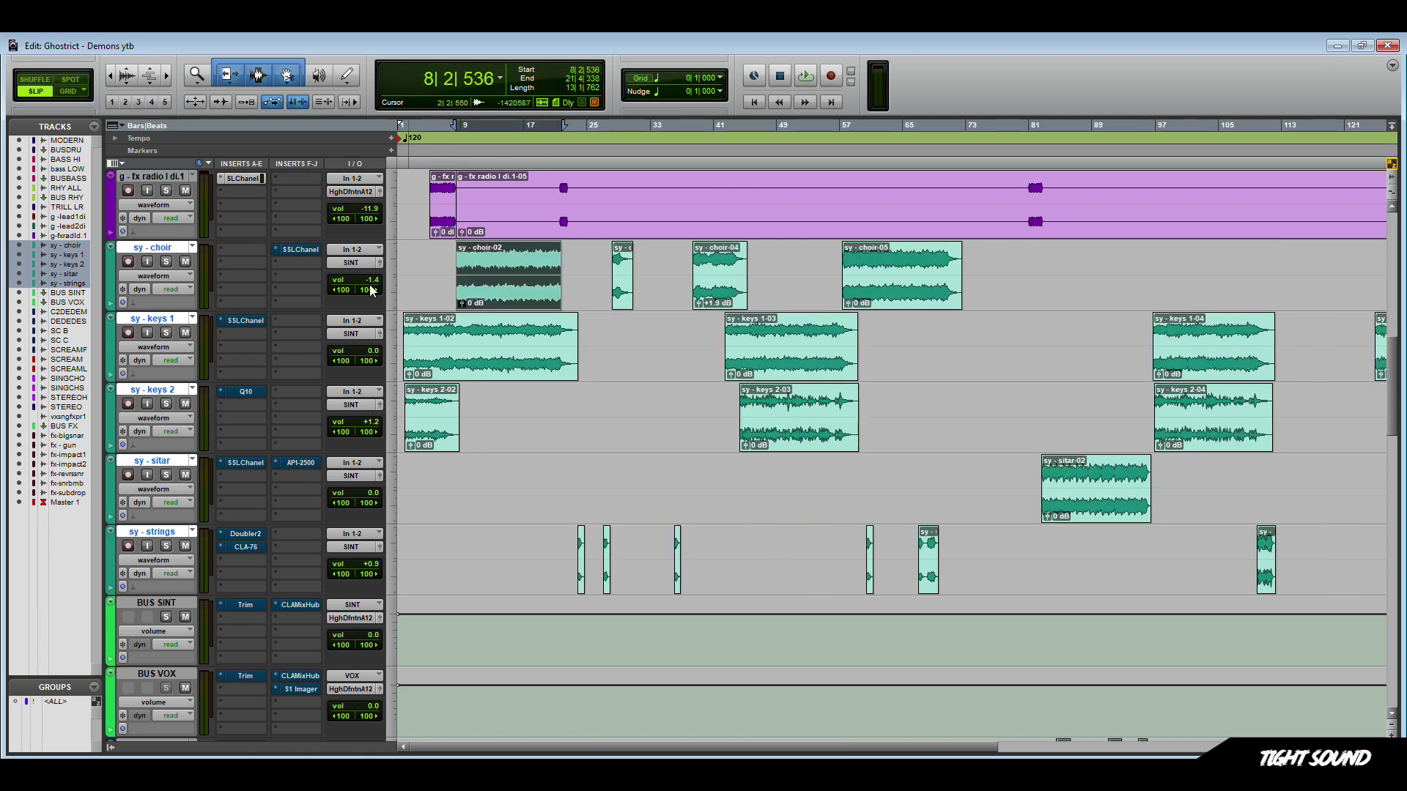
{"action": "left_click", "coordinate": [166, 262]}
{"action": "key", "text": "space"}
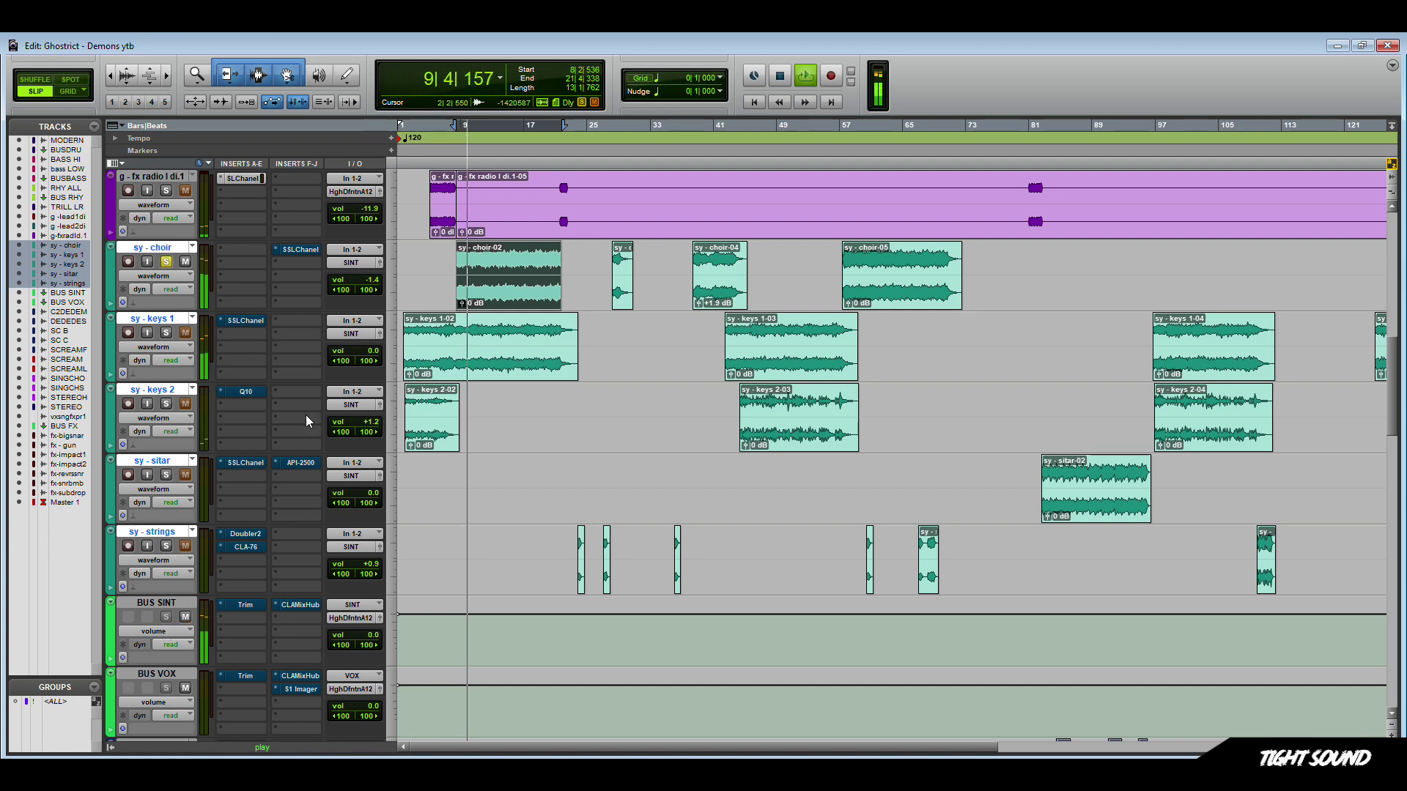
- Activate the SSLChannel insert on sy - choir and the Trim insert on BUS SINT during playback
{"action": "left_click", "coordinate": [300, 249], "text": "ctrl"}
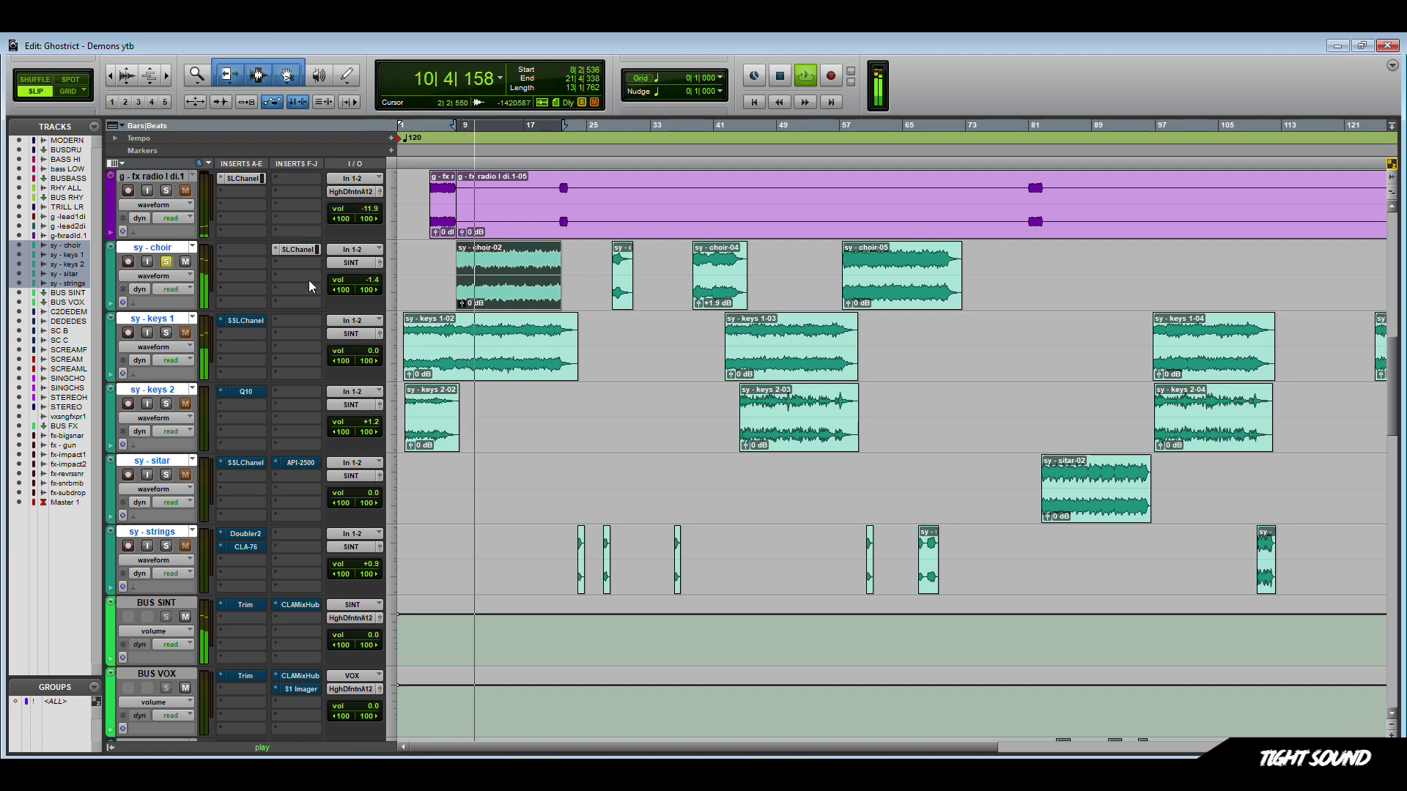
{"action": "left_click", "coordinate": [247, 605]}
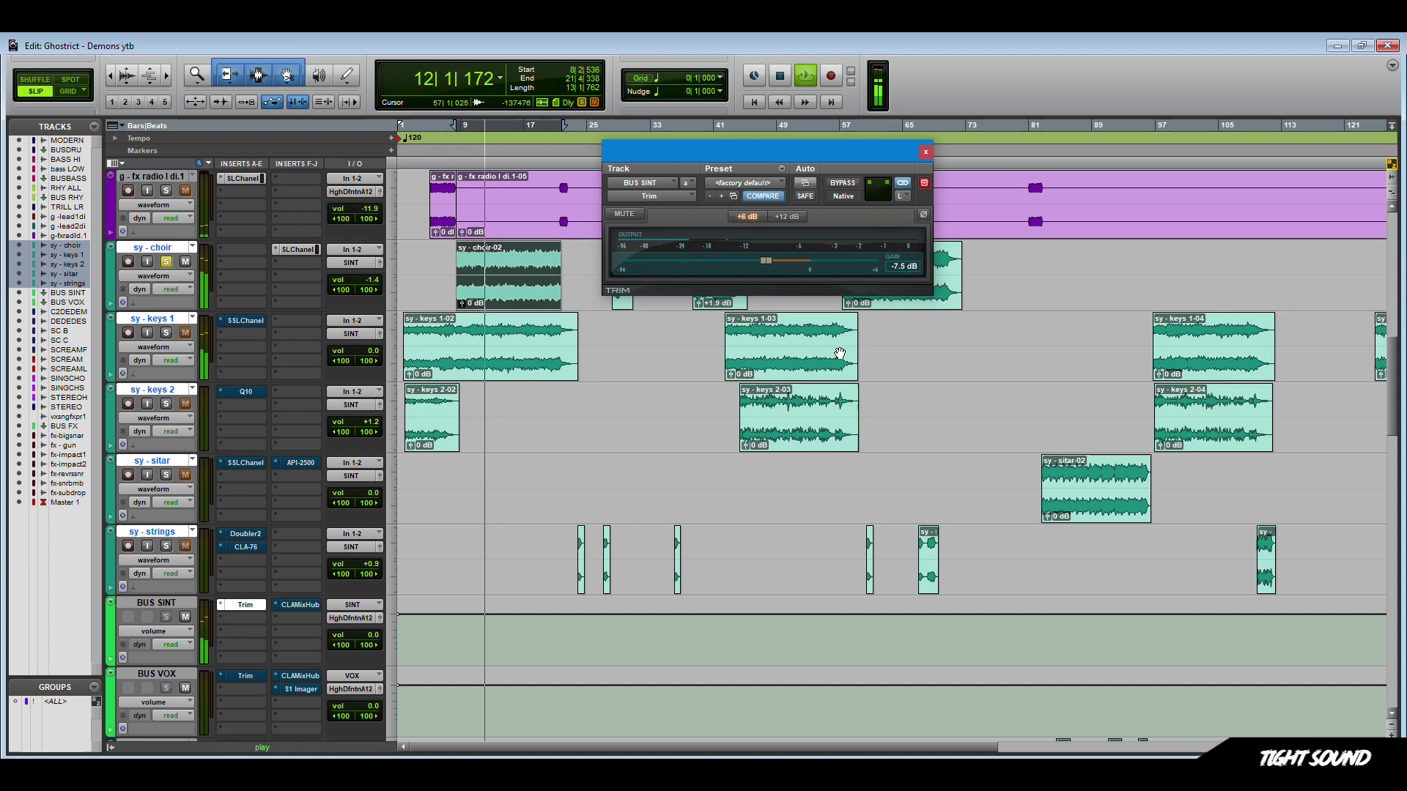
{"action": "left_click", "coordinate": [925, 151]}
- Solo sy - keys 1 instead of sy - choir, restart playback and activate the SSLChannel insert on sy - keys 1
{"action": "left_click", "coordinate": [165, 333]}
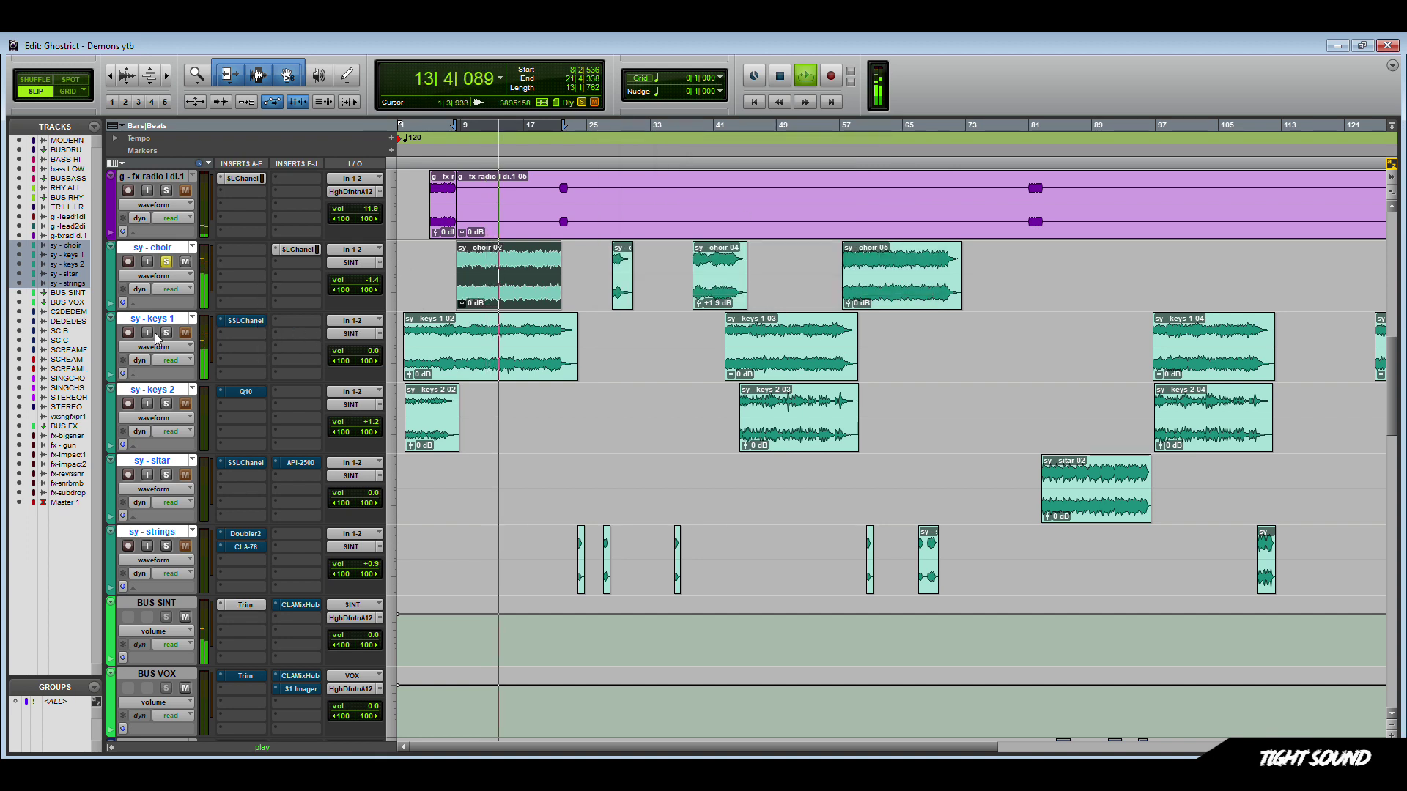
{"action": "key", "text": "space"}
{"action": "left_click", "coordinate": [166, 261]}
{"action": "key", "text": "space"}
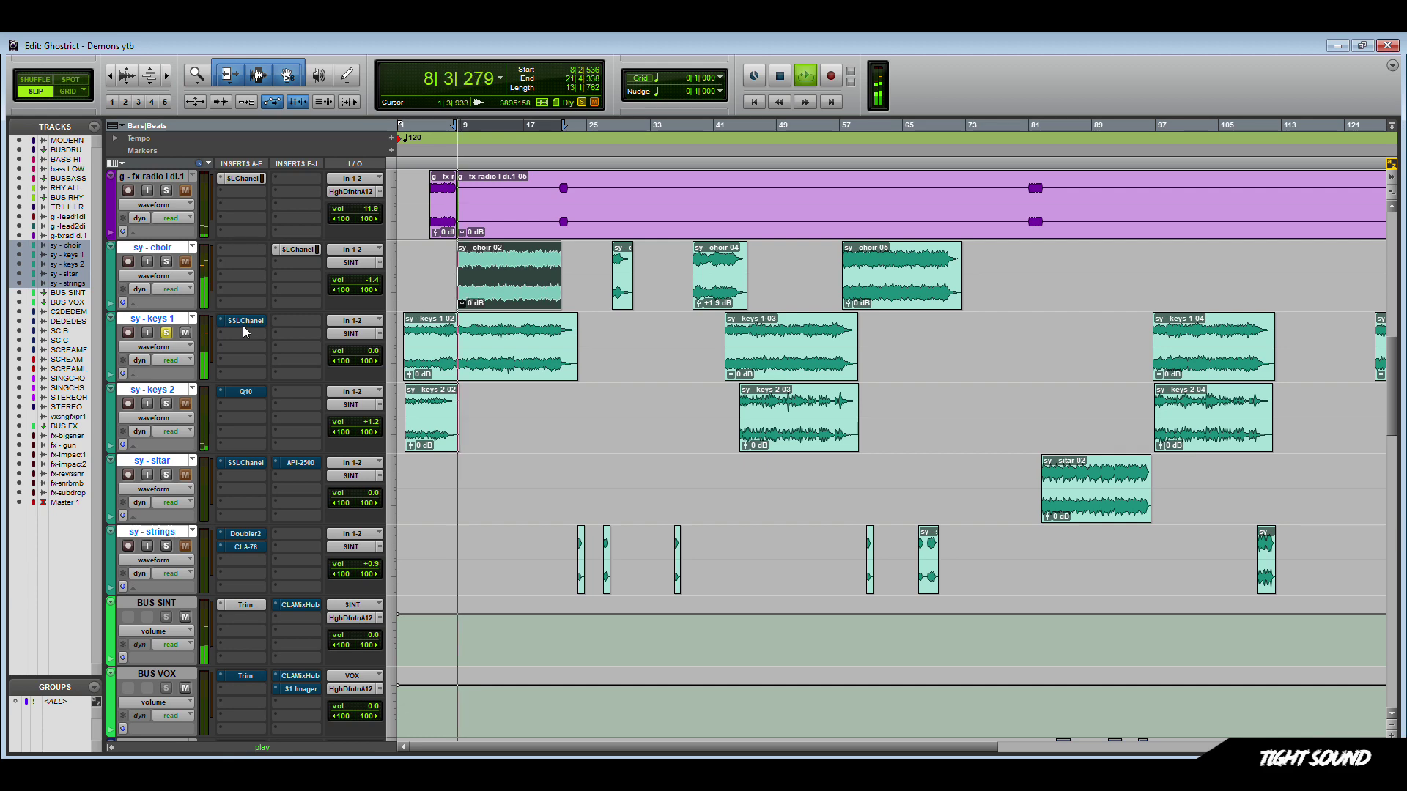
{"action": "left_click", "coordinate": [244, 321]}
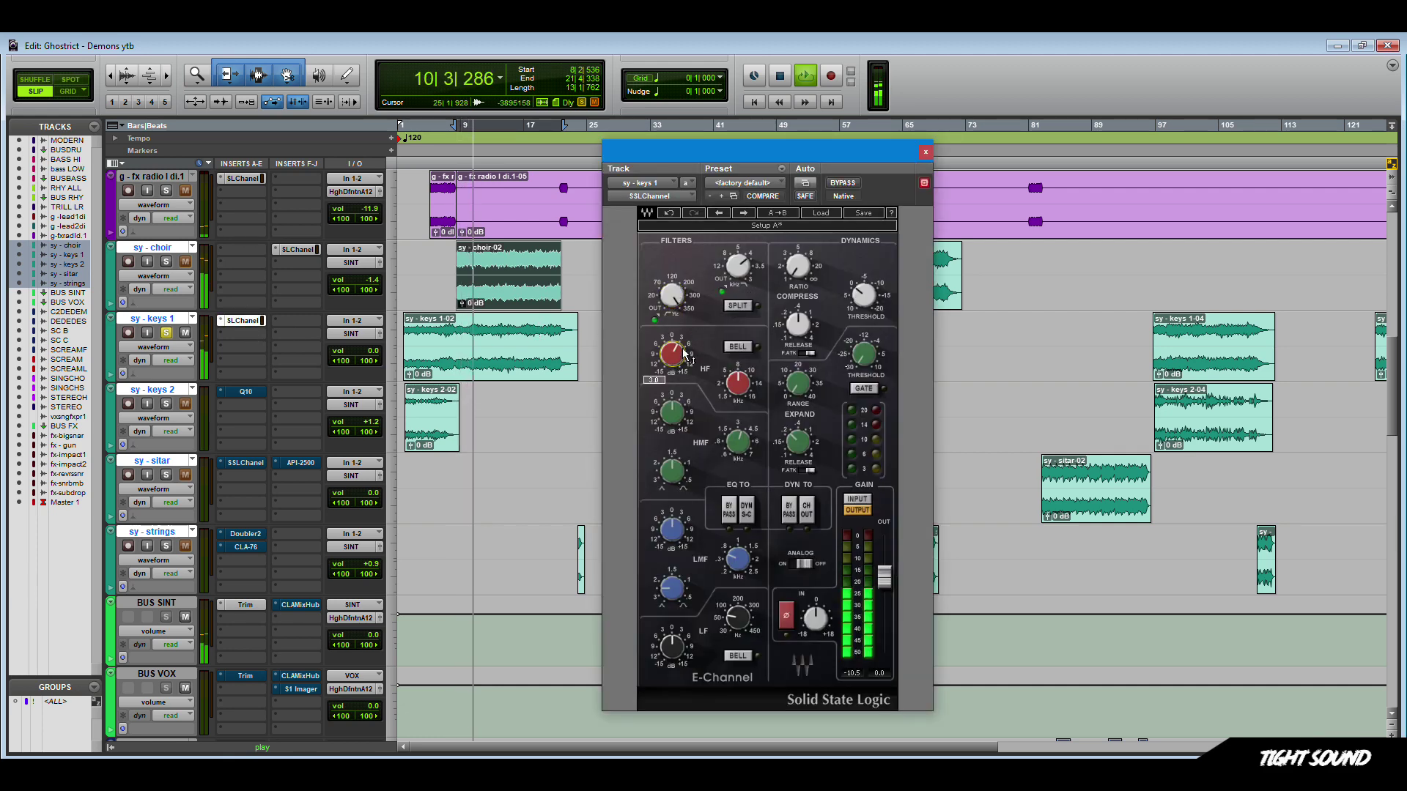
{"action": "left_click", "coordinate": [926, 152]}
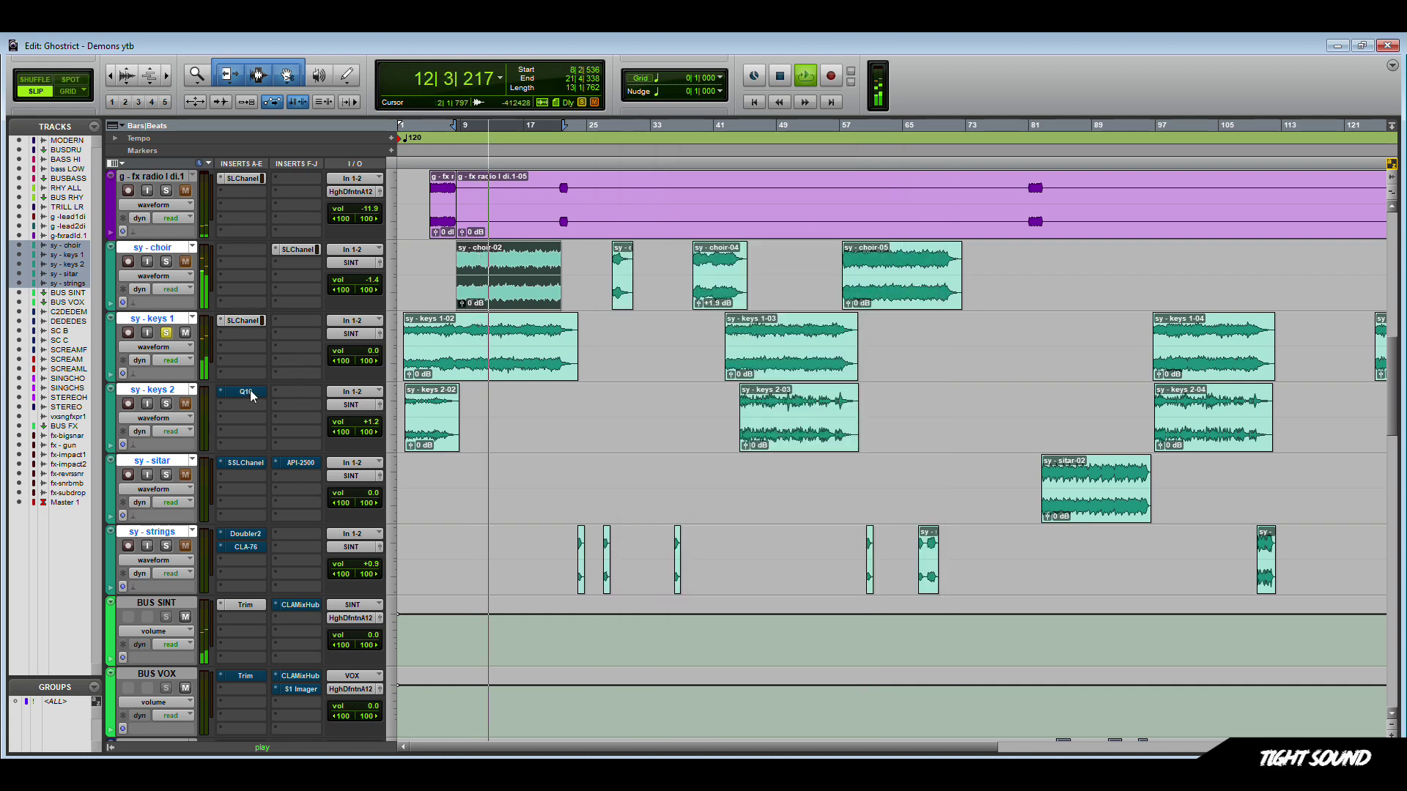
- Select the first sy - keys 2 clip, solo that track instead of sy - keys 1, and activate its Q10 insert during playback
{"action": "key", "text": "space"}
{"action": "left_click", "coordinate": [444, 435]}
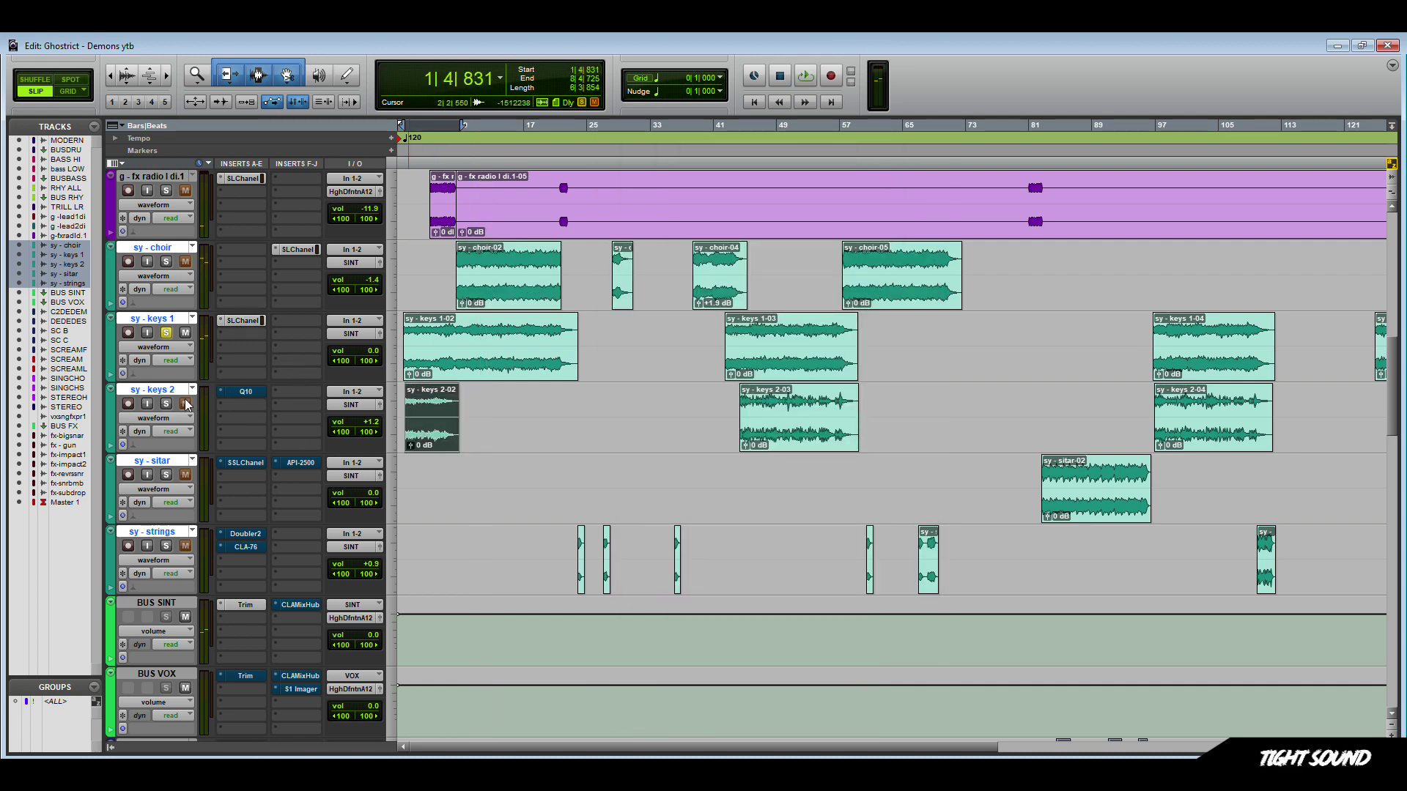
{"action": "key", "text": "space"}
{"action": "left_click", "coordinate": [167, 405]}
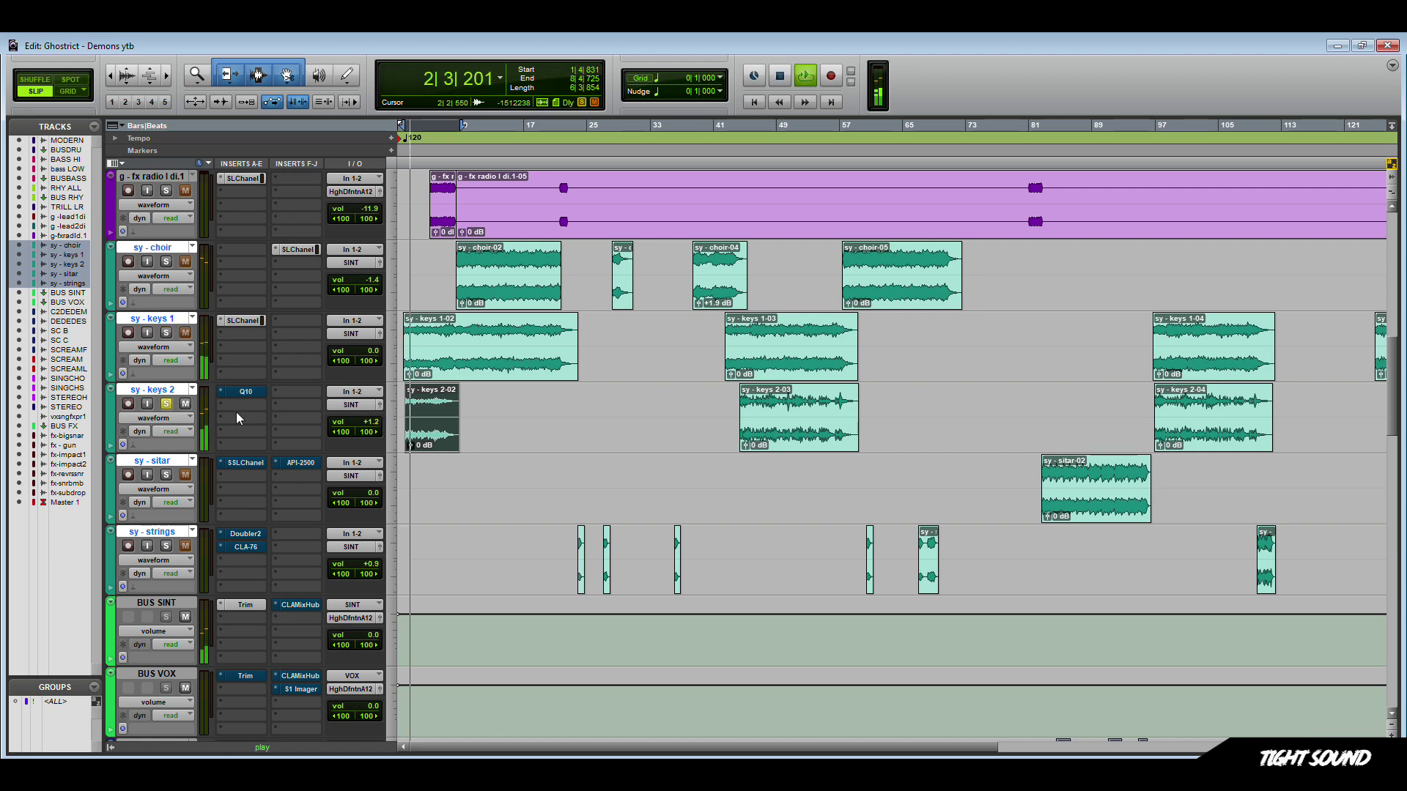
{"action": "left_click", "coordinate": [256, 395], "text": "ctrl"}
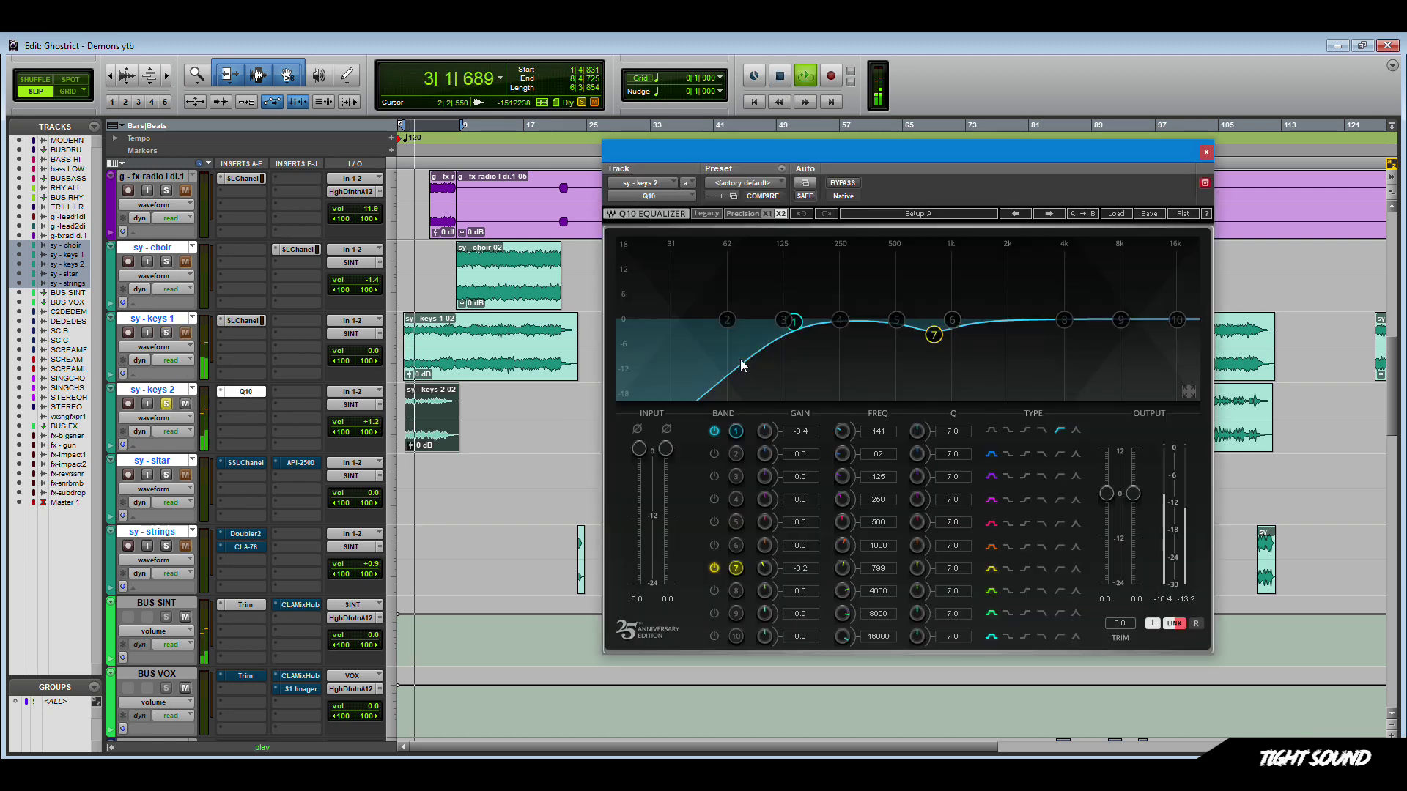
- Move band 1 of the Q10 equalizer on sy - keys 2 to 254 Hz, switch it off and close the plugin
{"action": "left_click_drag", "start_coordinate": [790, 321], "coordinate": [842, 321]}
{"action": "double_click", "coordinate": [843, 322]}
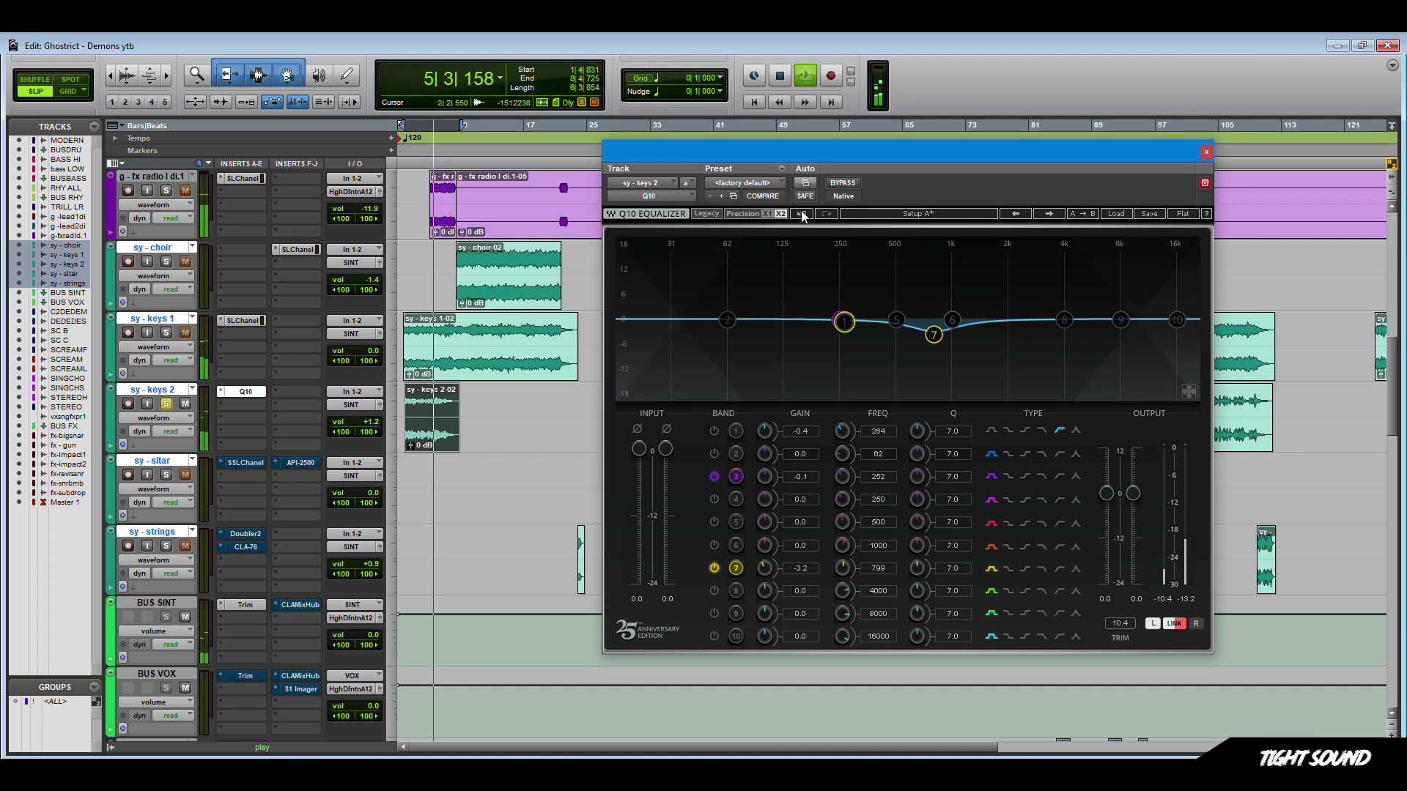
{"action": "double_click", "coordinate": [844, 322]}
{"action": "left_click", "coordinate": [1205, 151]}
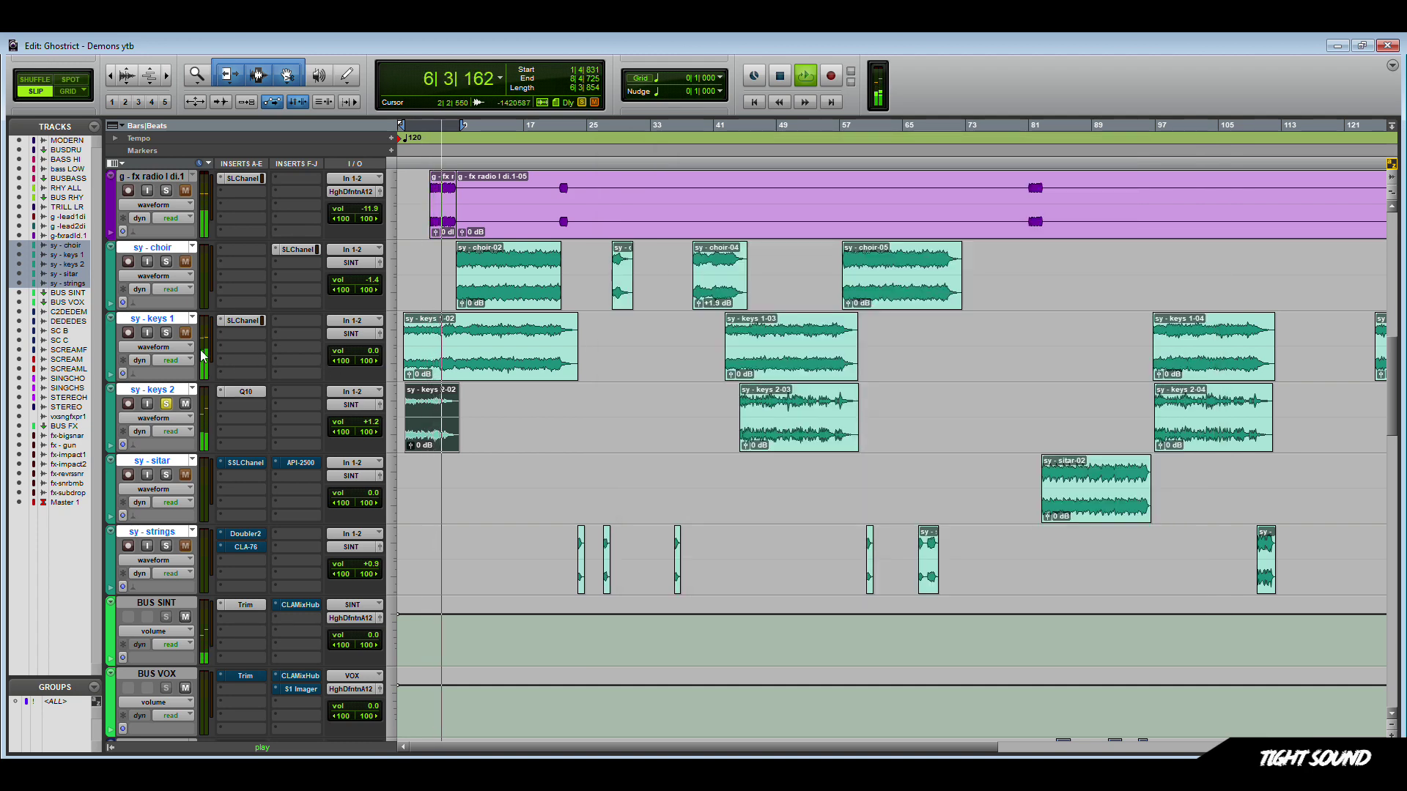
- Stop playback, add sy - sitar to the soloed tracks and play its clip from about bar 82
{"action": "key", "text": "space"}
{"action": "left_click", "coordinate": [169, 476]}
{"action": "left_click", "coordinate": [1128, 513]}
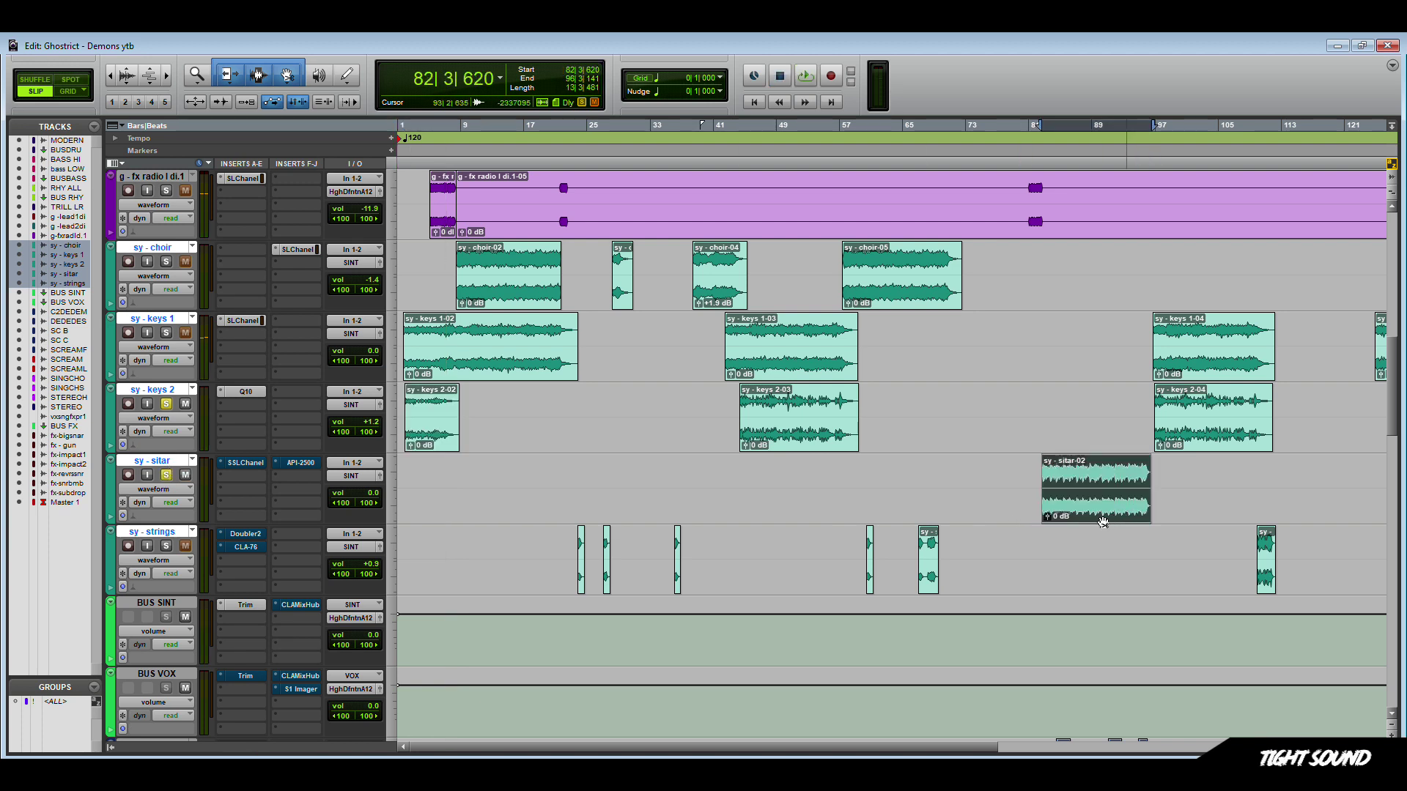
{"action": "key", "text": "space"}
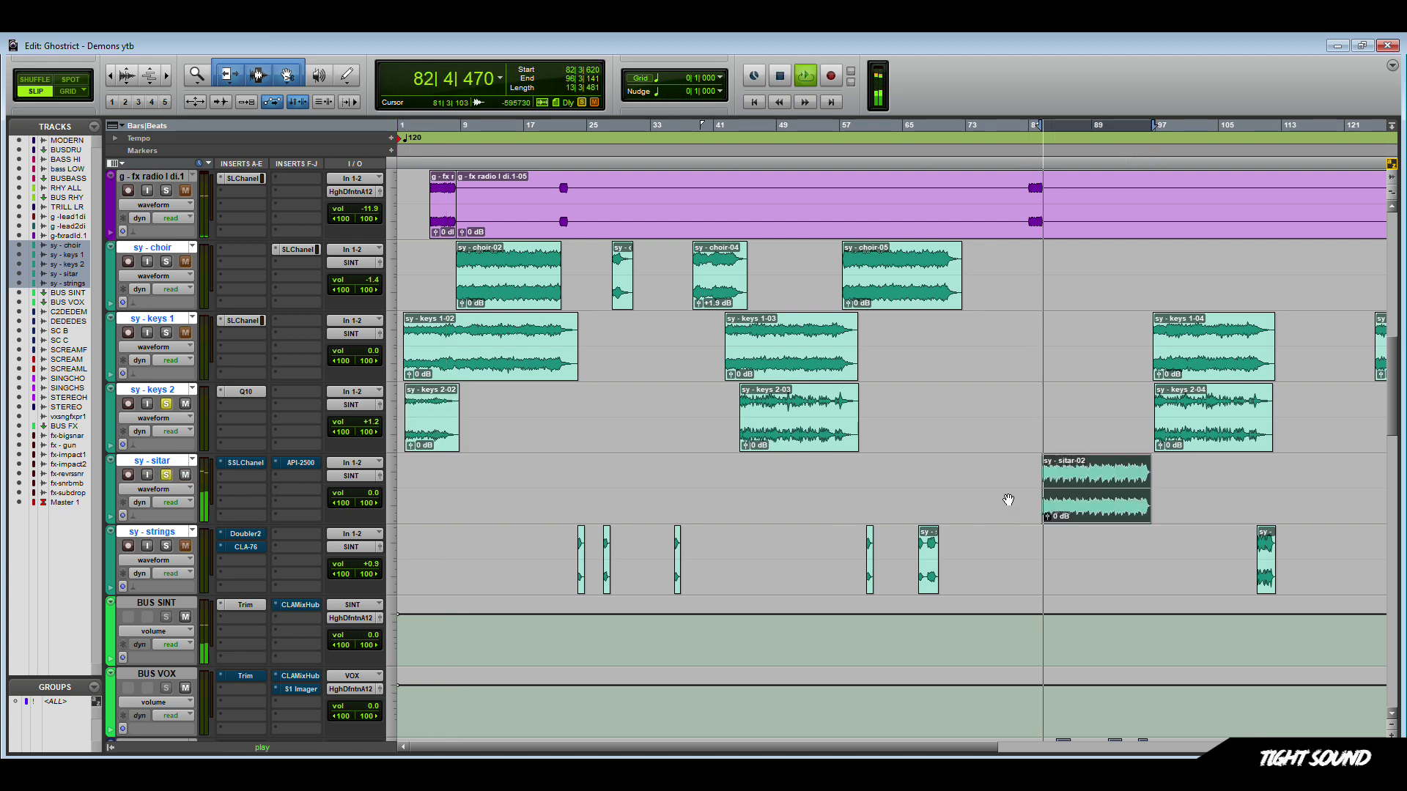
- Activate the SSLChannel and API-2500 inserts on sy - sitar during playback
{"action": "left_click", "coordinate": [244, 462]}
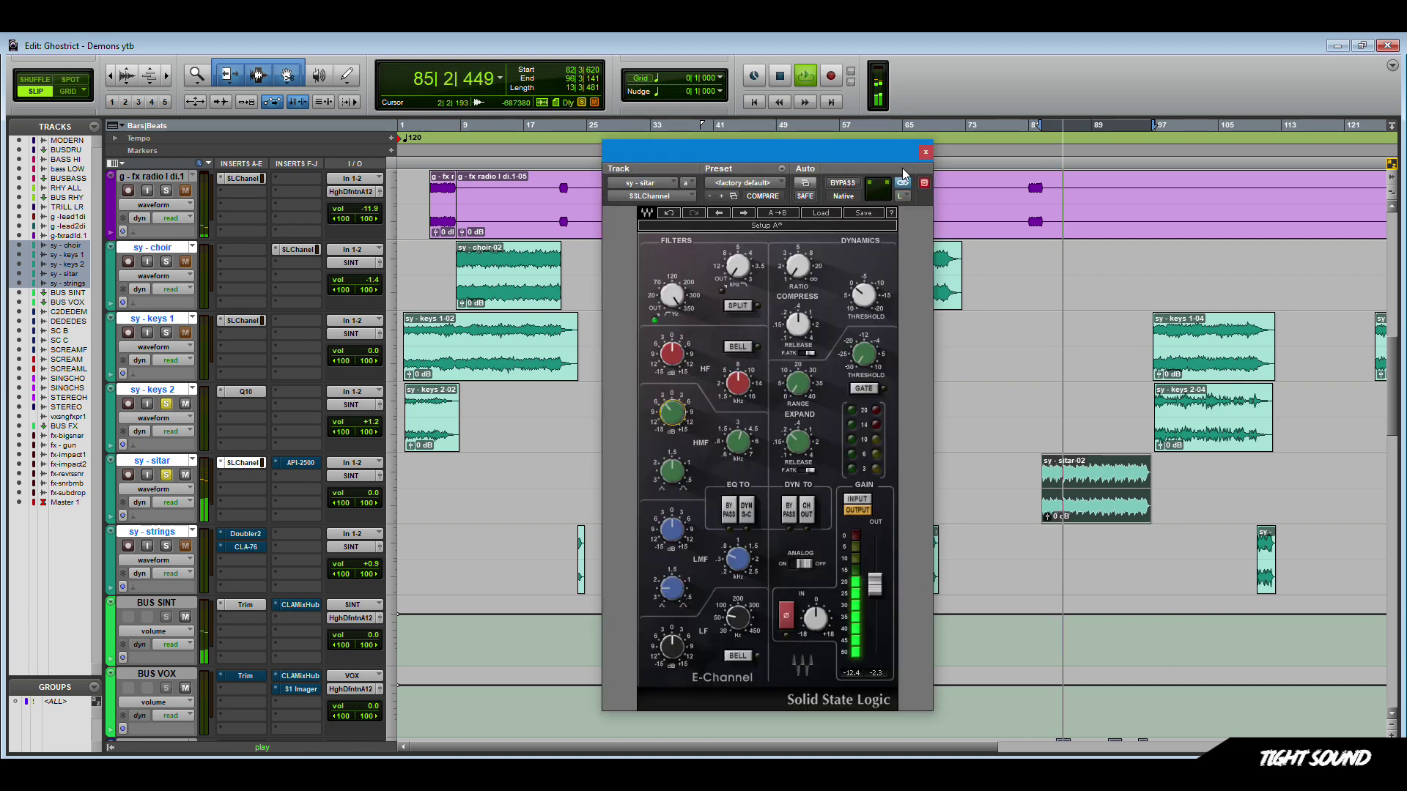
{"action": "left_click", "coordinate": [925, 151]}
{"action": "left_click", "coordinate": [299, 463]}
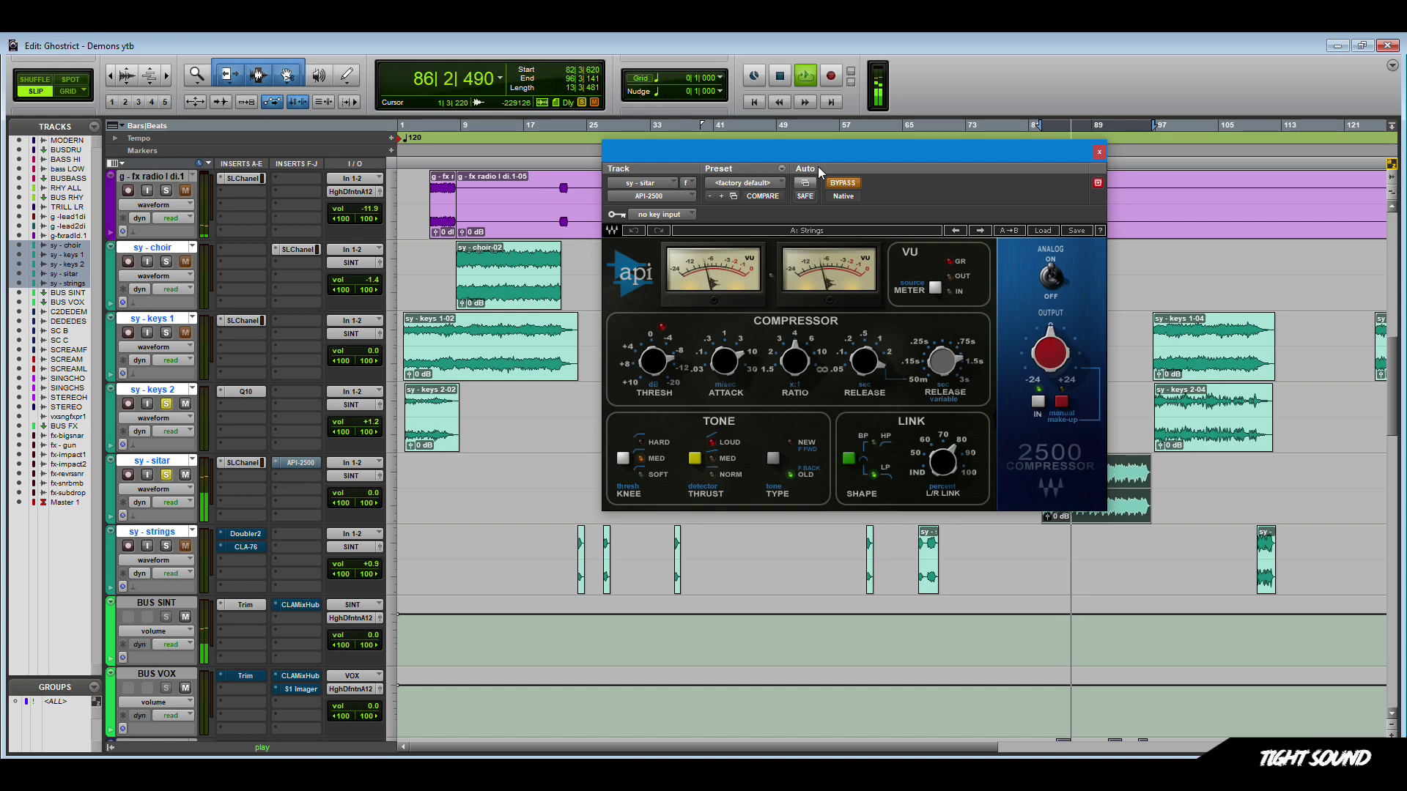
{"action": "left_click", "coordinate": [842, 183]}
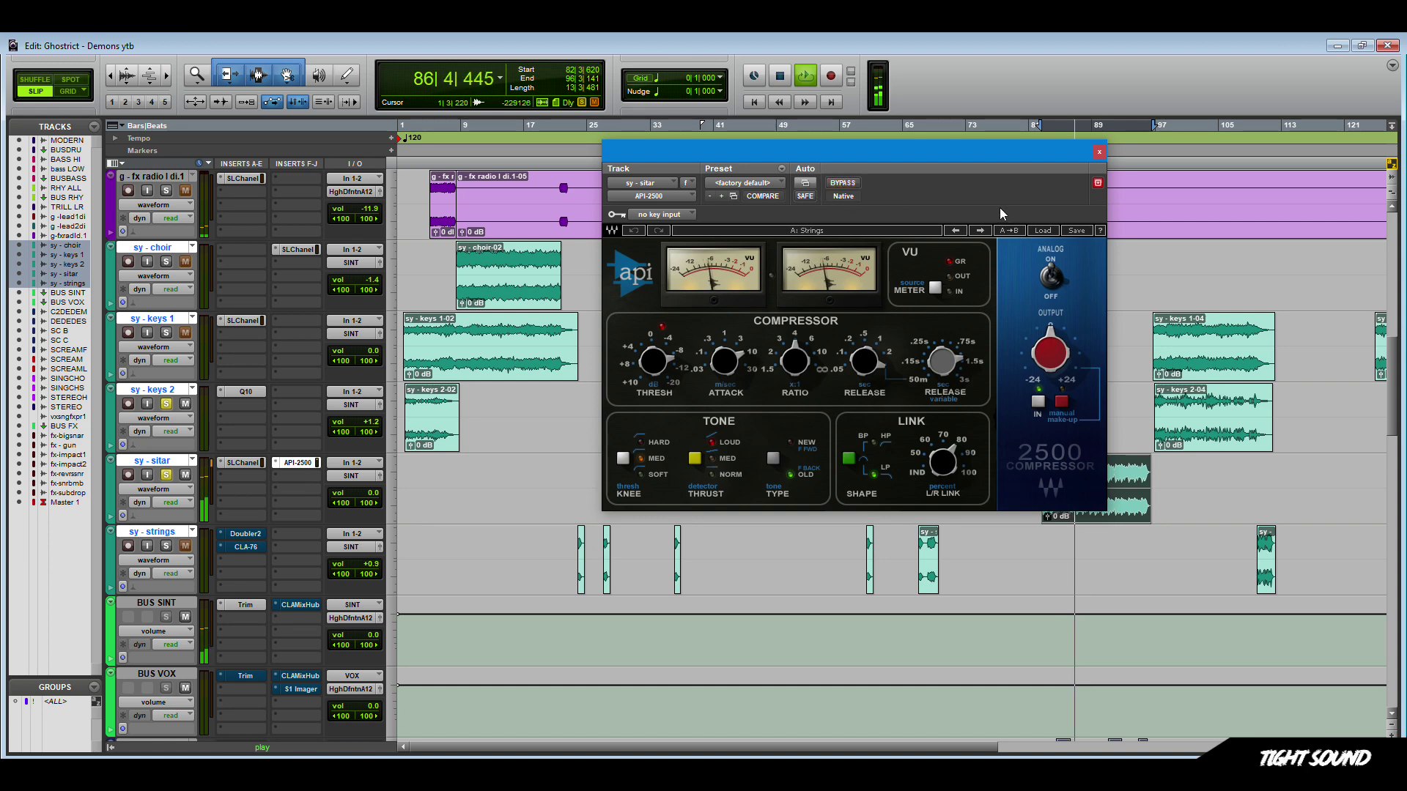
{"action": "left_click", "coordinate": [1100, 151]}
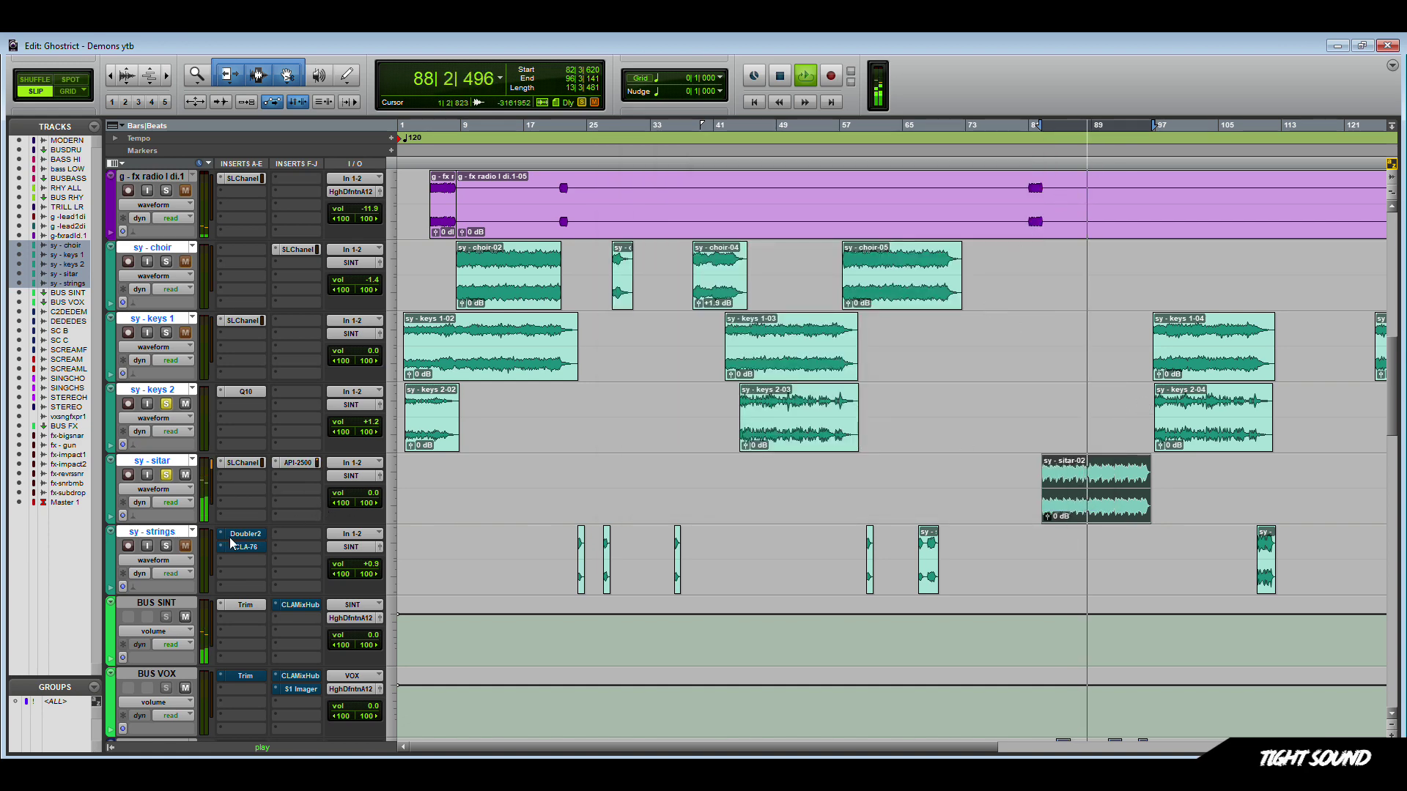
- Solo sy - strings instead of sy - sitar and sy - keys 2, and play its clip at about bar 67
{"action": "left_click", "coordinate": [166, 475]}
{"action": "key", "text": "space"}
{"action": "left_click", "coordinate": [167, 403]}
{"action": "left_click", "coordinate": [165, 548]}
{"action": "left_click", "coordinate": [928, 581]}
{"action": "key", "text": "space"}
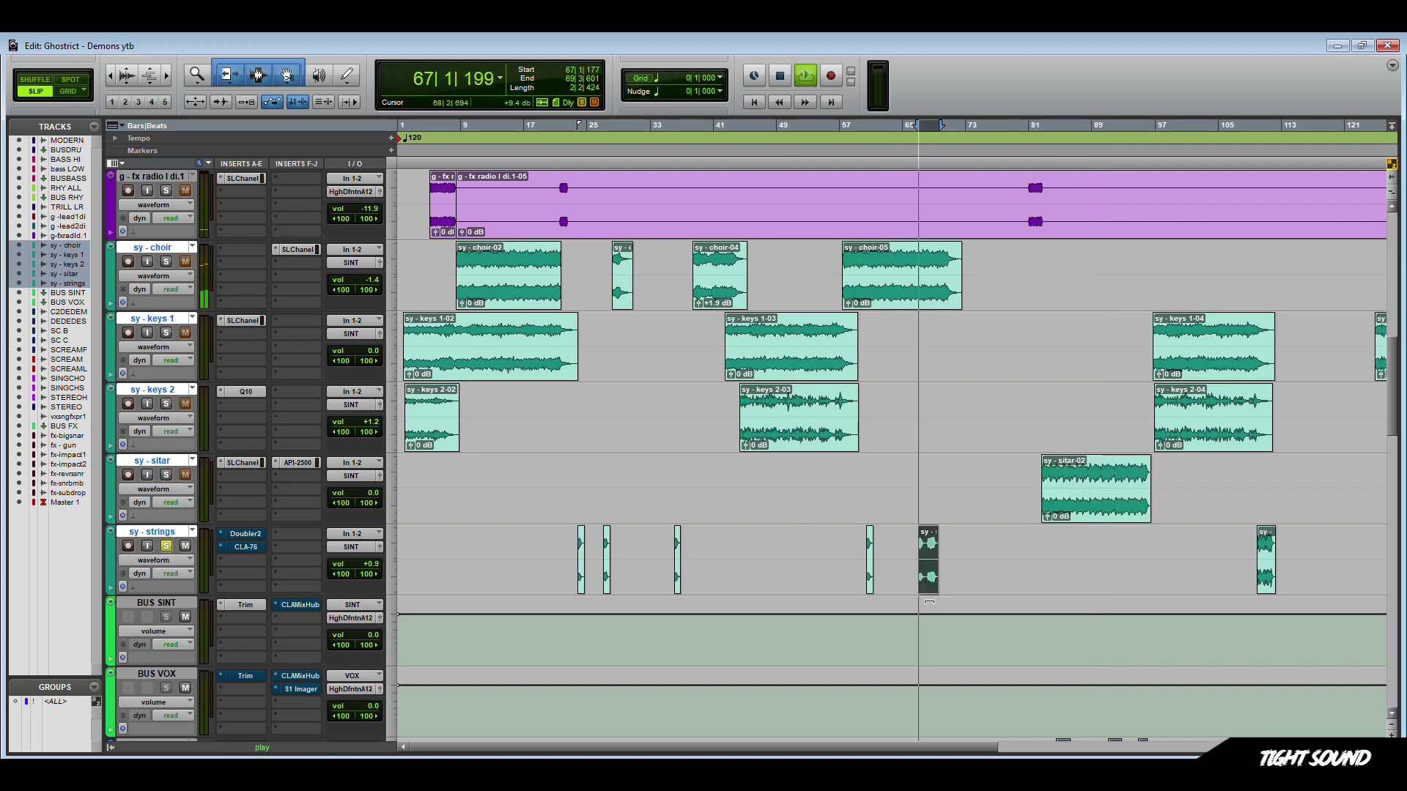
- Activate the Doubler2 insert on sy - strings, switch off its direct signal and replay the clip
{"action": "key", "text": "space"}
{"action": "key", "text": "space"}
{"action": "left_click", "coordinate": [257, 533]}
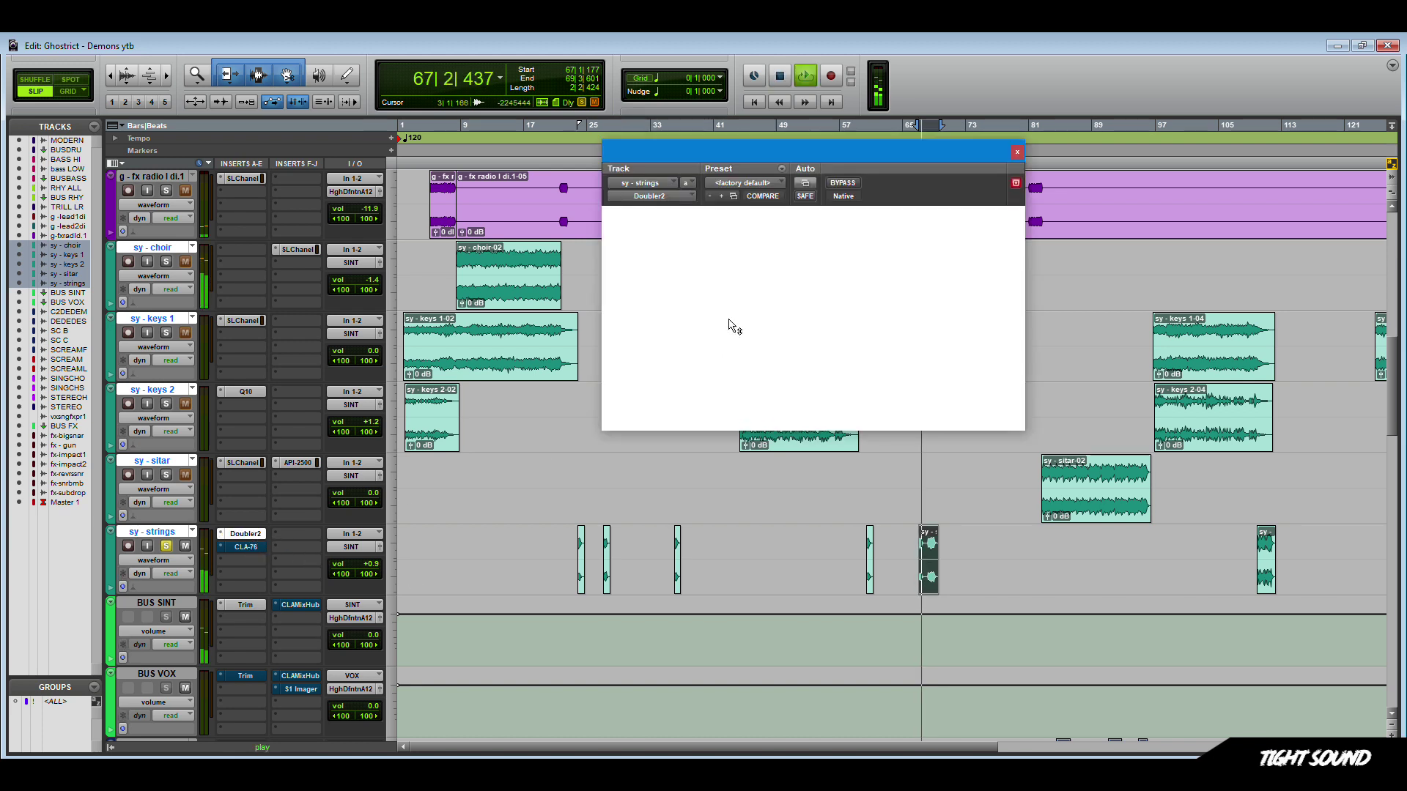
{"action": "key", "text": "space"}
{"action": "left_click", "coordinate": [623, 311]}
{"action": "key", "text": "space"}
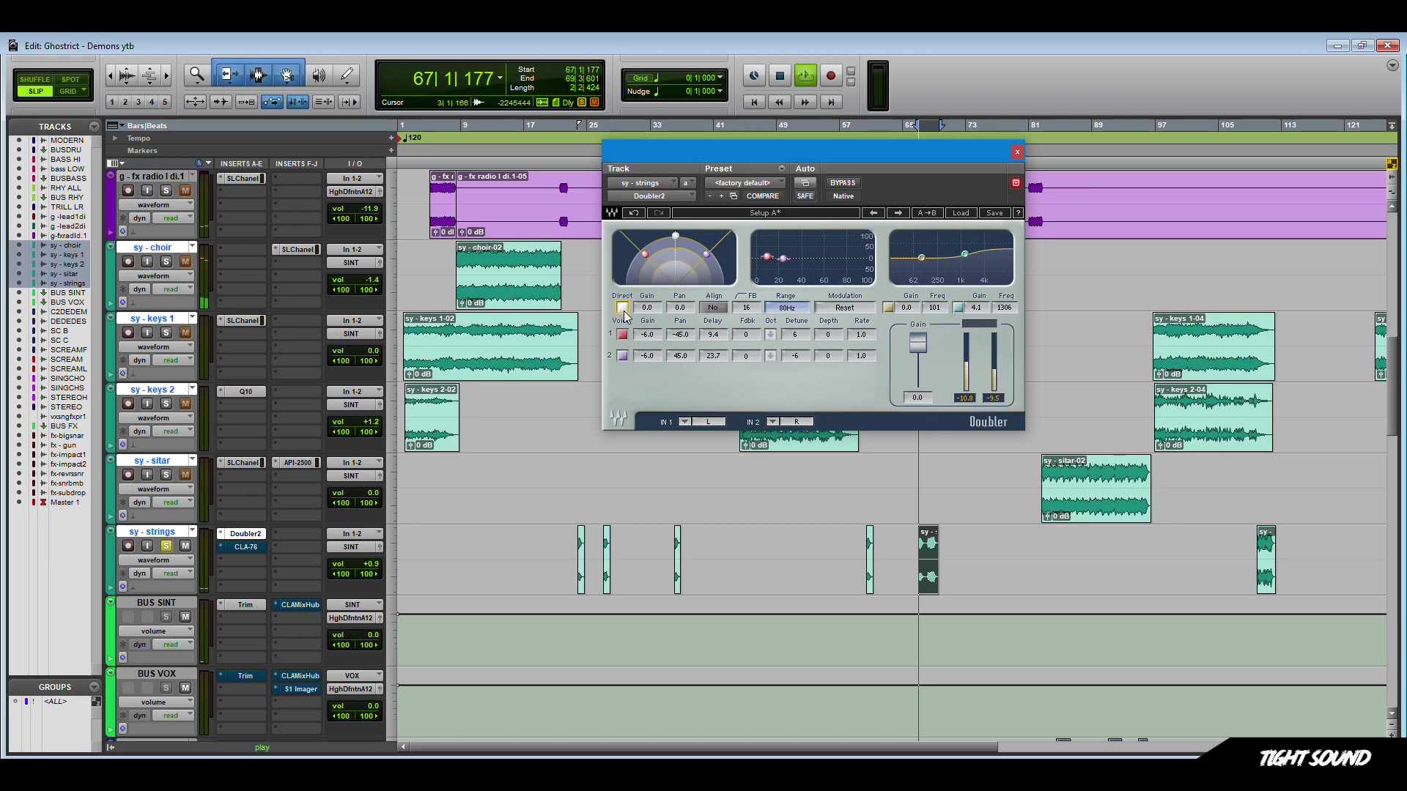
{"action": "key", "text": "space"}
{"action": "key", "text": "space"}
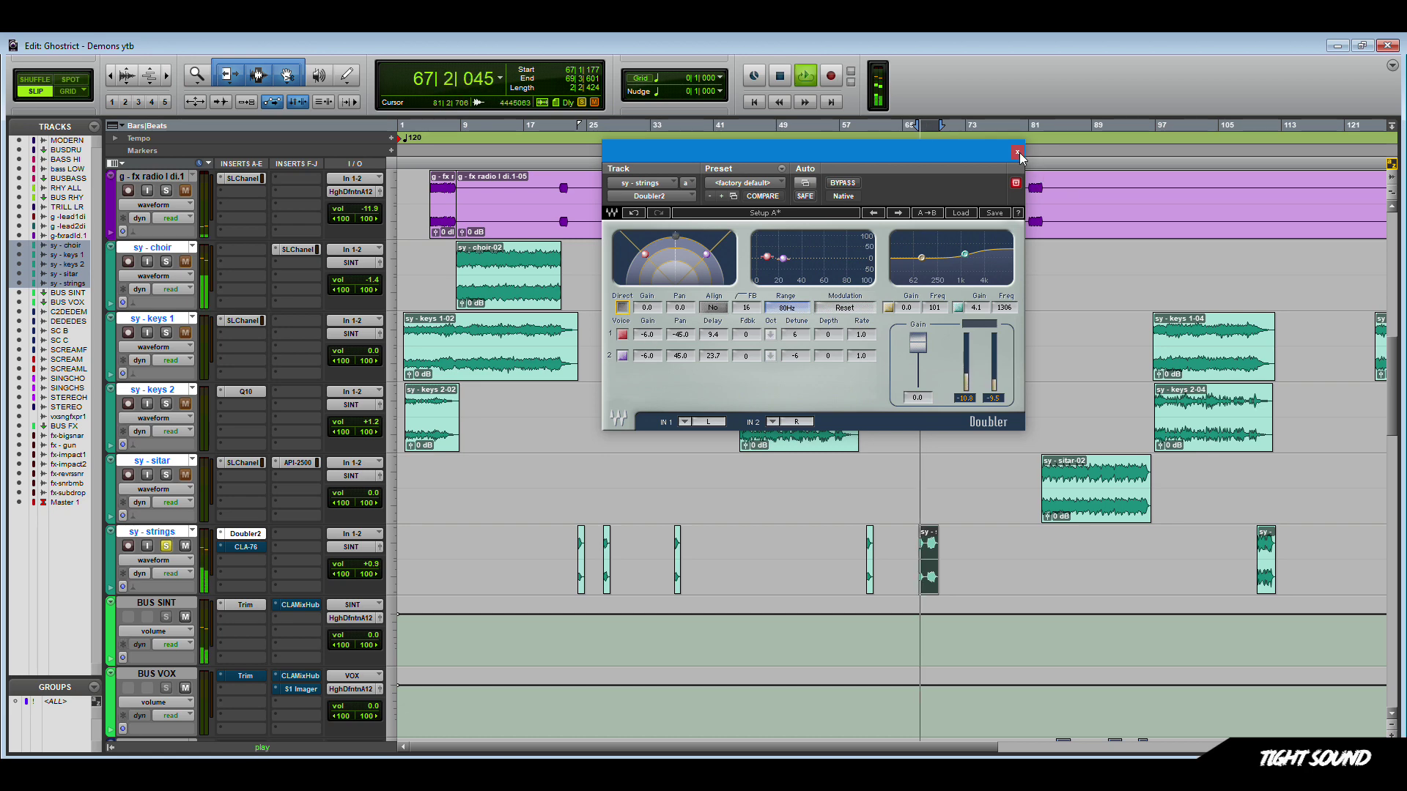
{"action": "key", "text": "ctrl+w"}
- Activate the CLA-76 insert on sy - strings, replay the clip, close the plugin and stop playback
{"action": "key", "text": "space"}
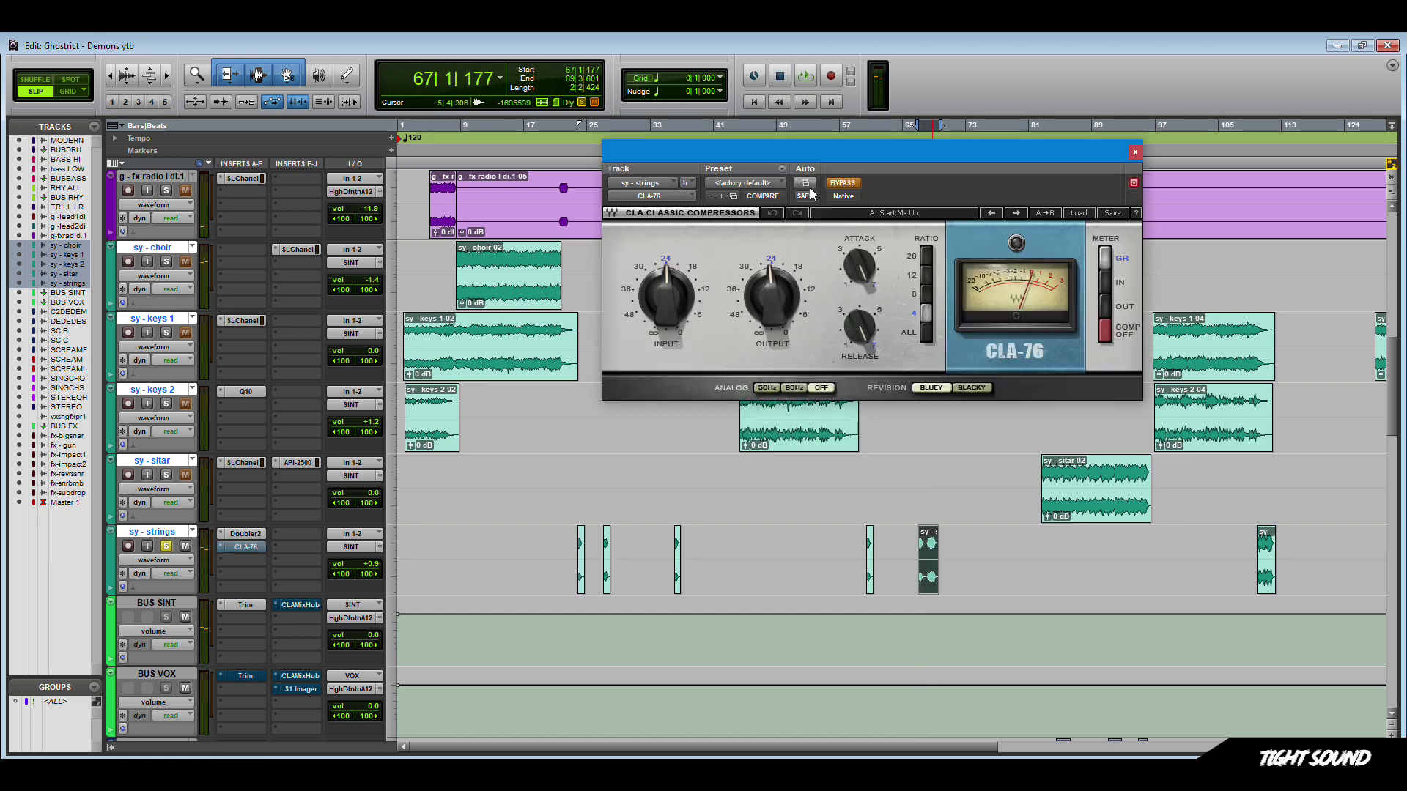
{"action": "key", "text": "space"}
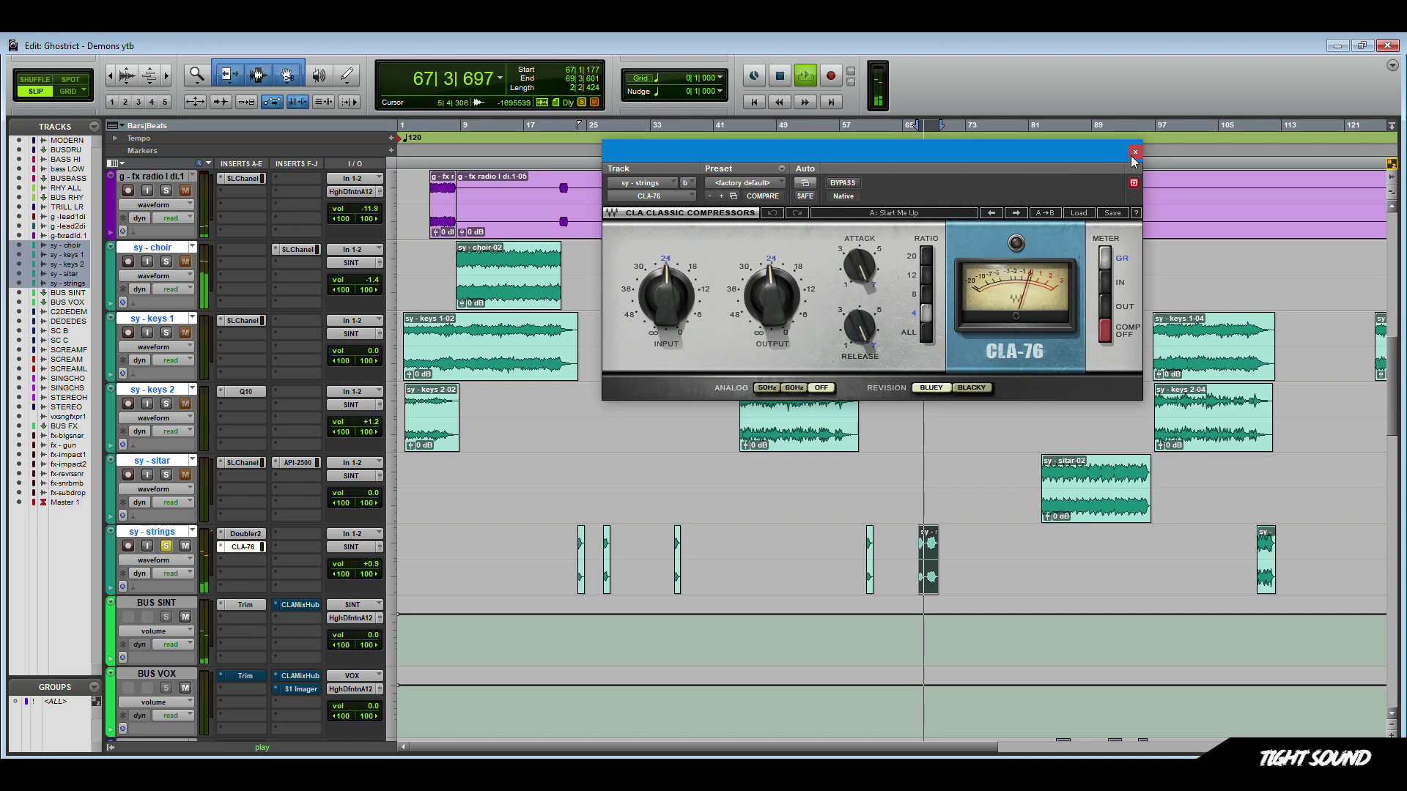
{"action": "key", "text": "ctrl+w"}
{"action": "key", "text": "space"}
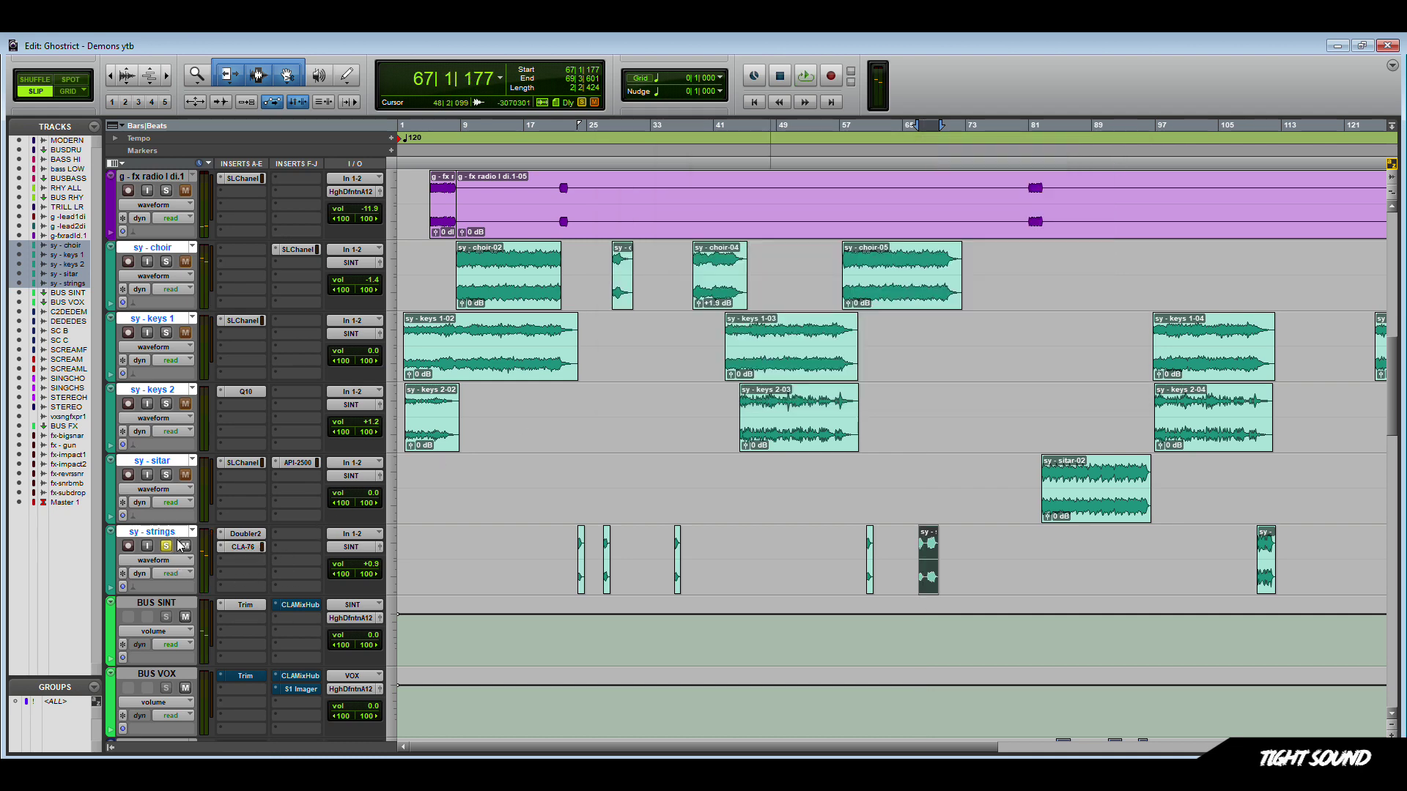
- Select and solo all tracks from MODERNDRUMS through sy - strings and play them from about bar 9
{"action": "scroll", "coordinate": [176, 533], "scroll_direction": "up", "scroll_amount": 10}
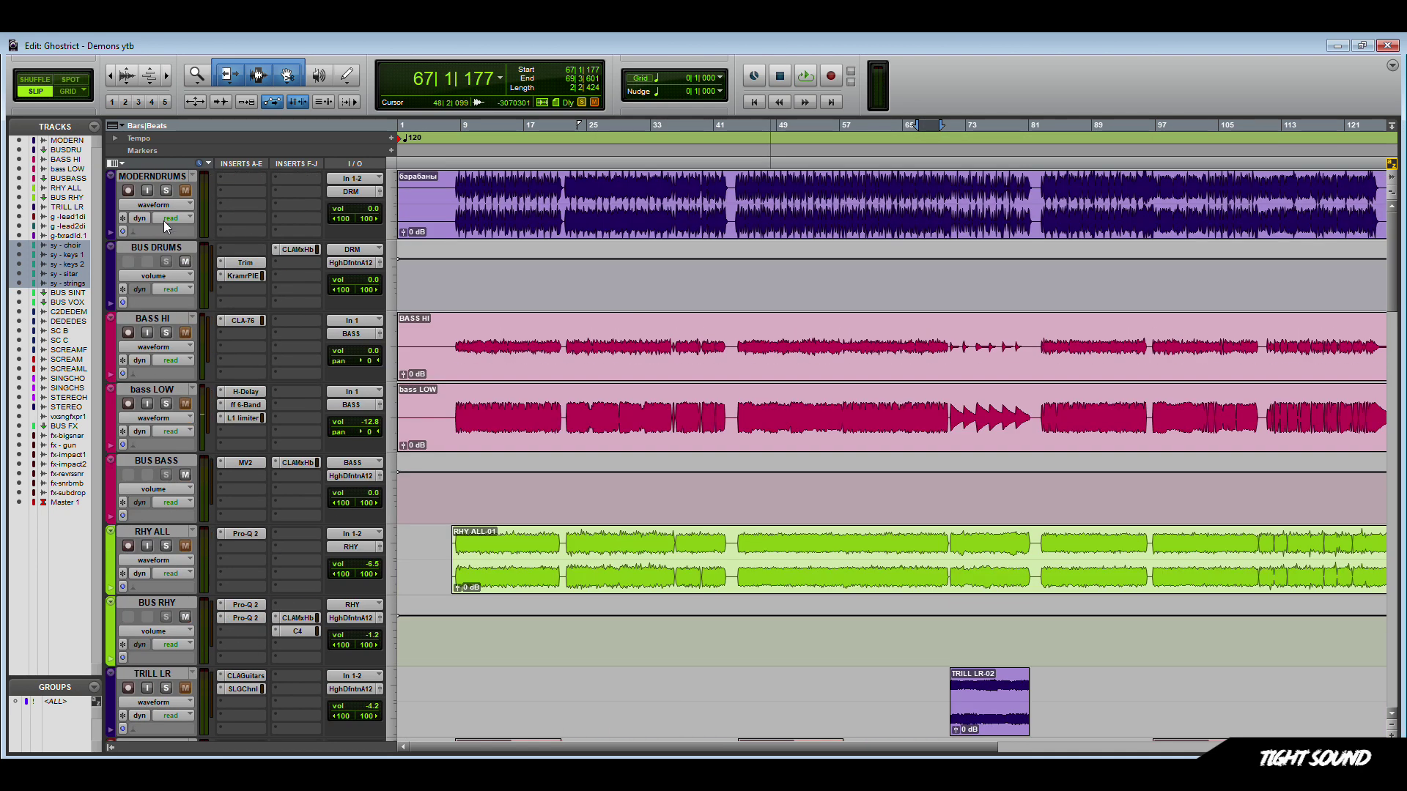
{"action": "left_click", "coordinate": [174, 179], "text": "shift"}
{"action": "left_click", "coordinate": [166, 190]}
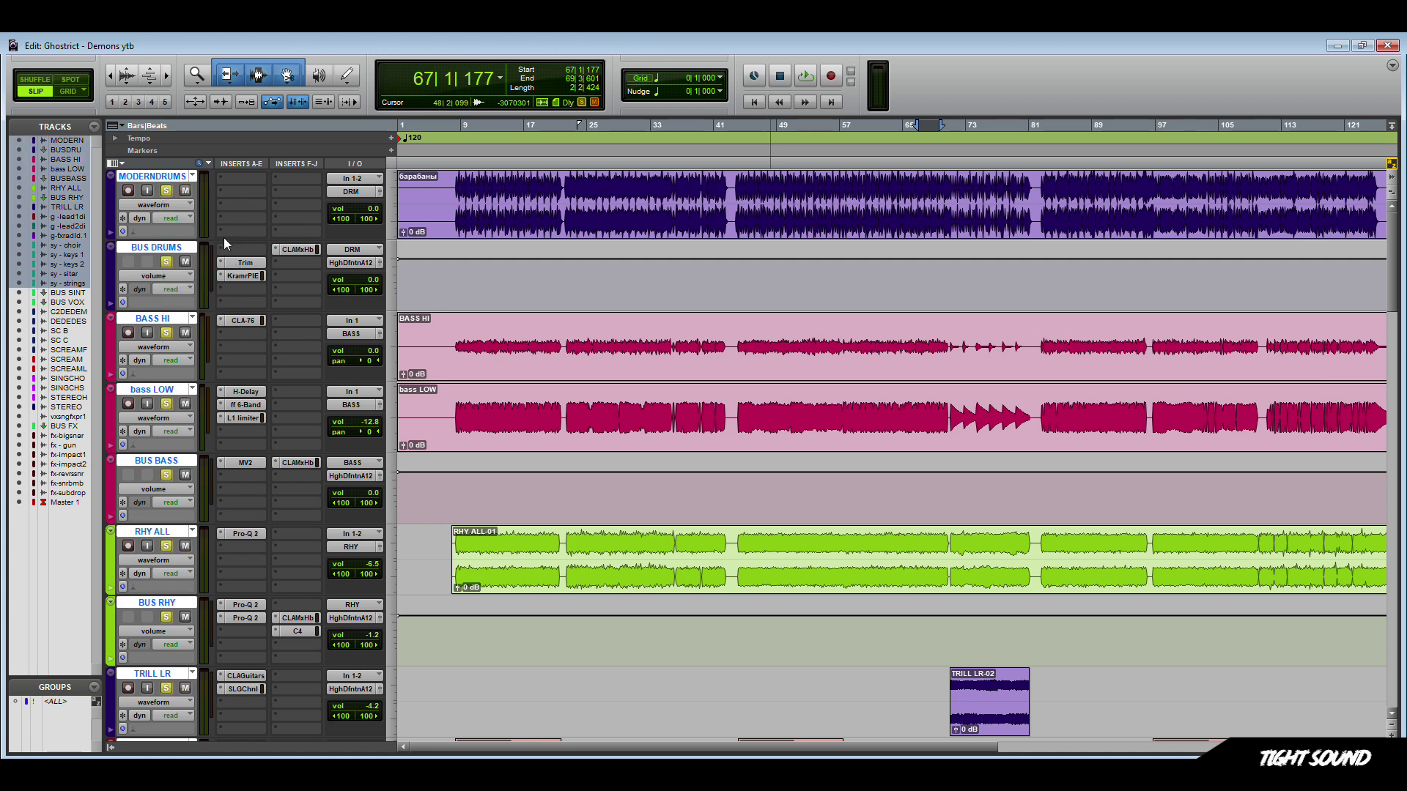
{"action": "scroll", "coordinate": [590, 508], "scroll_direction": "down", "scroll_amount": 3}
{"action": "key", "text": "space"}
{"action": "scroll", "coordinate": [590, 508], "scroll_direction": "down", "scroll_amount": 6}
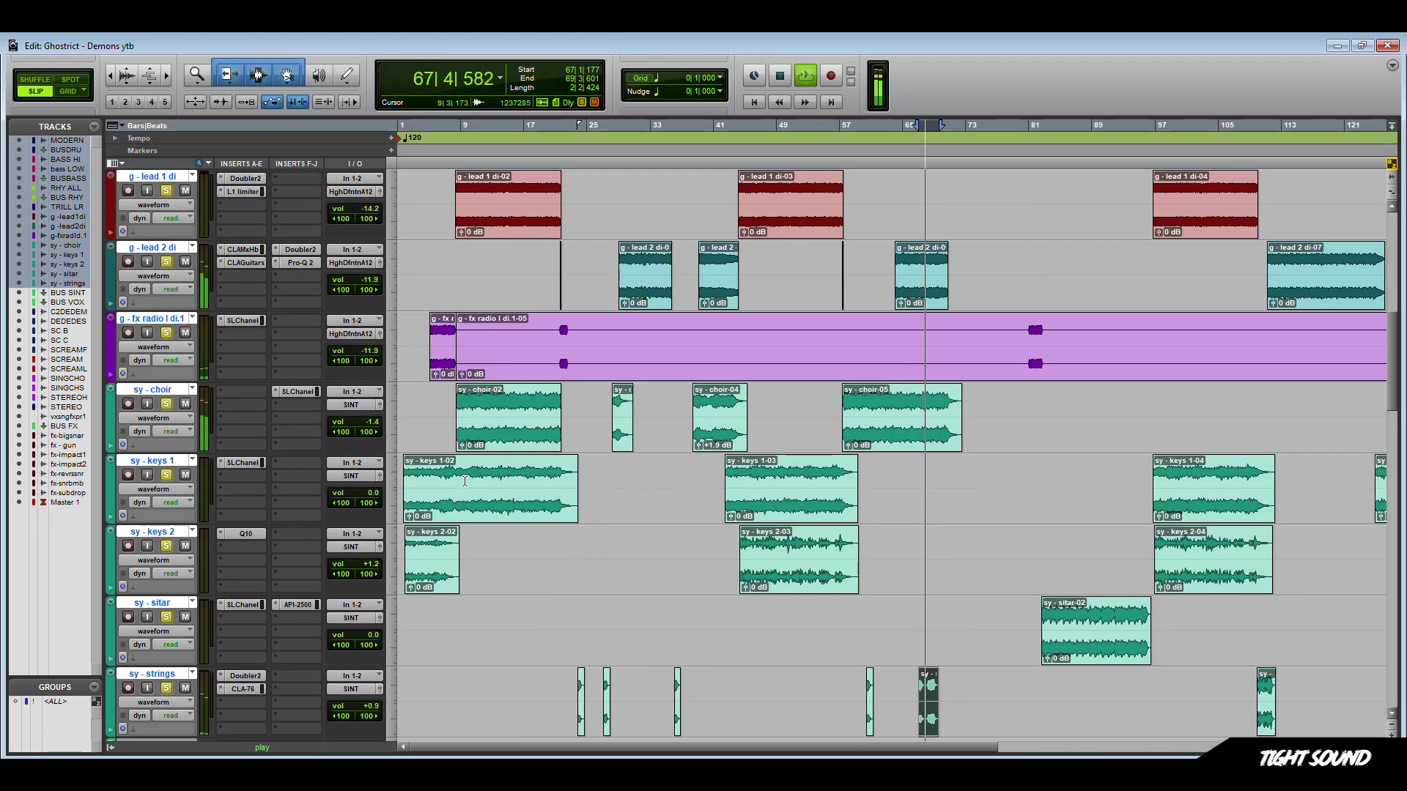
{"action": "key", "text": "space"}
{"action": "key", "text": "space"}
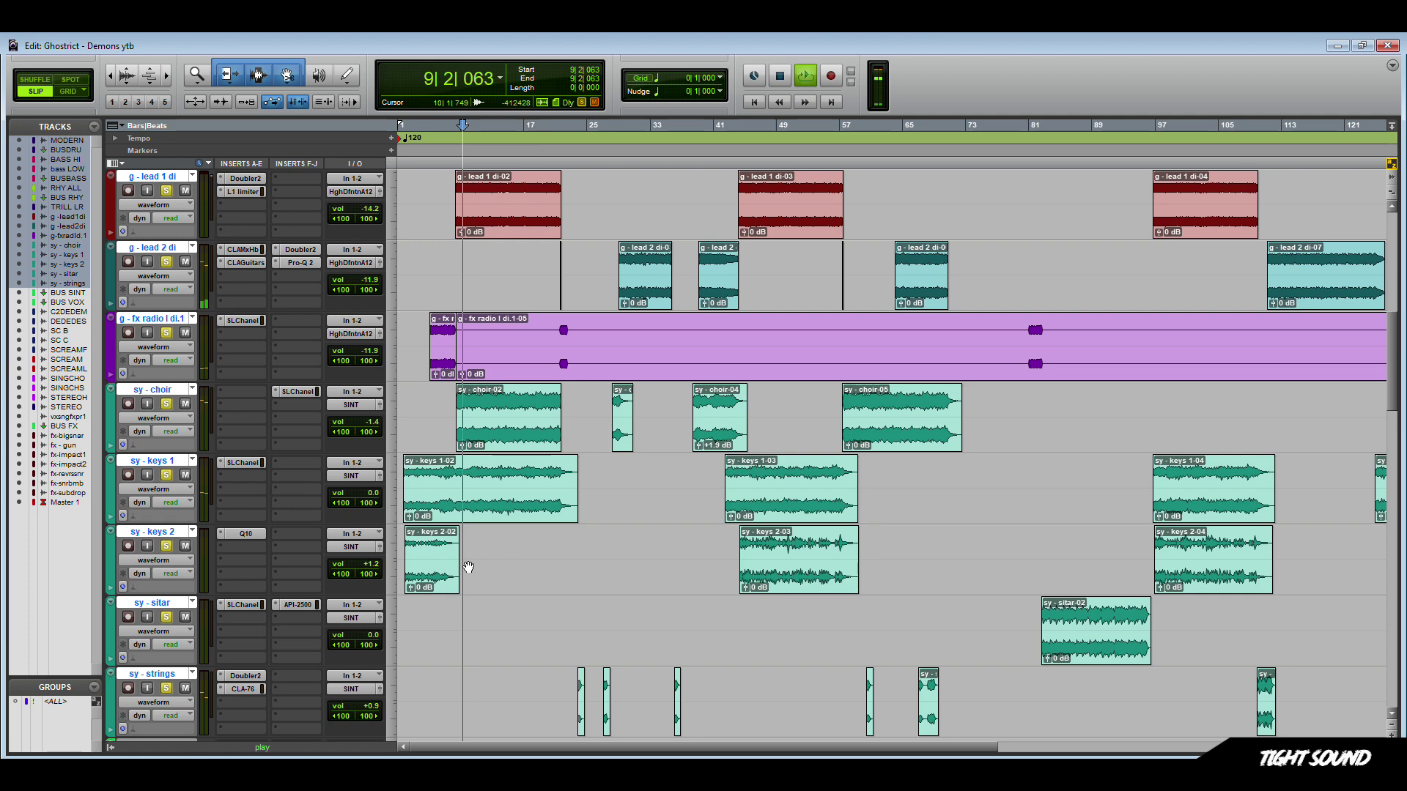
- Set the output gain of the SSLChannel on sy - keys 1 to -0.6 during playback and close the plugin
{"action": "scroll", "coordinate": [571, 556], "scroll_direction": "down", "scroll_amount": 3}
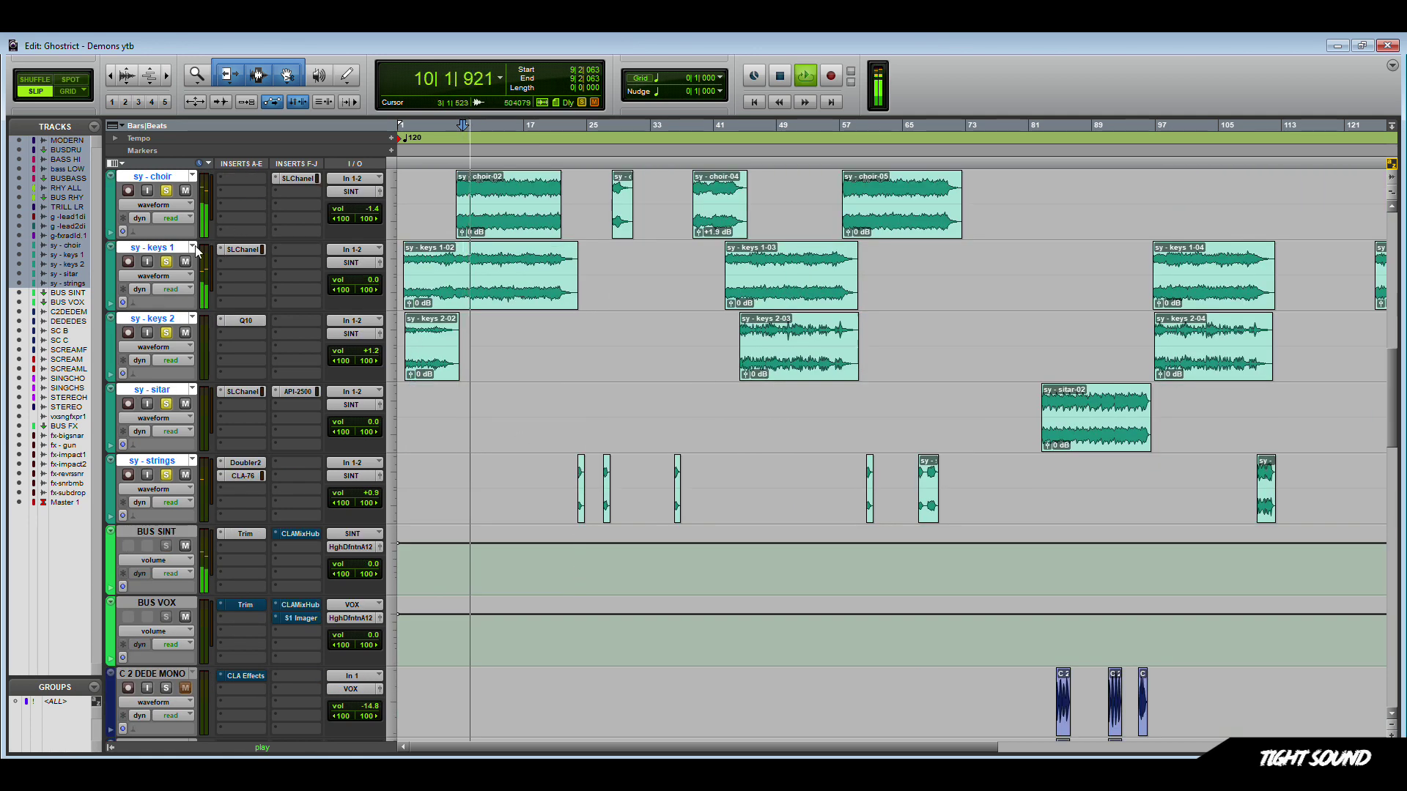
{"action": "left_click", "coordinate": [242, 250]}
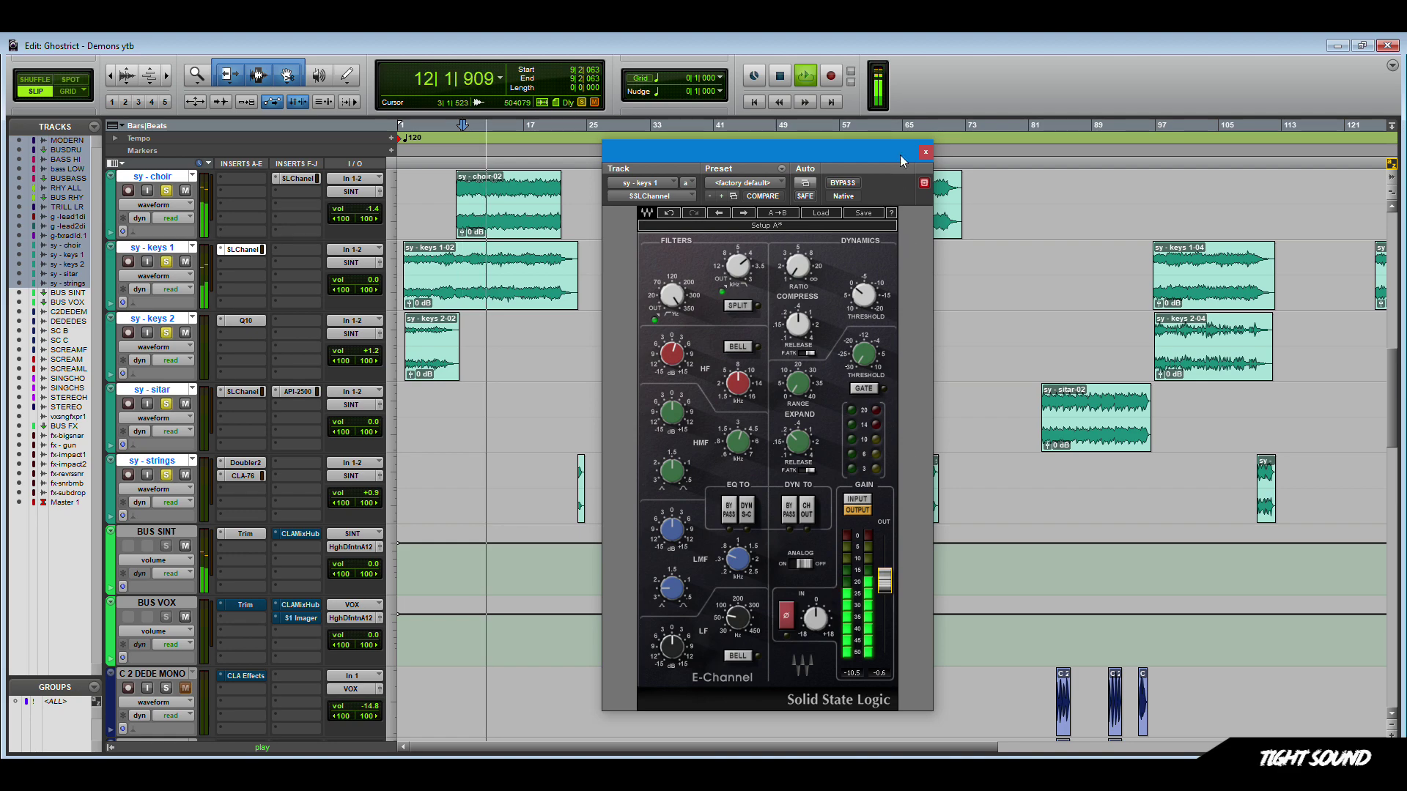
{"action": "left_click", "coordinate": [925, 152]}
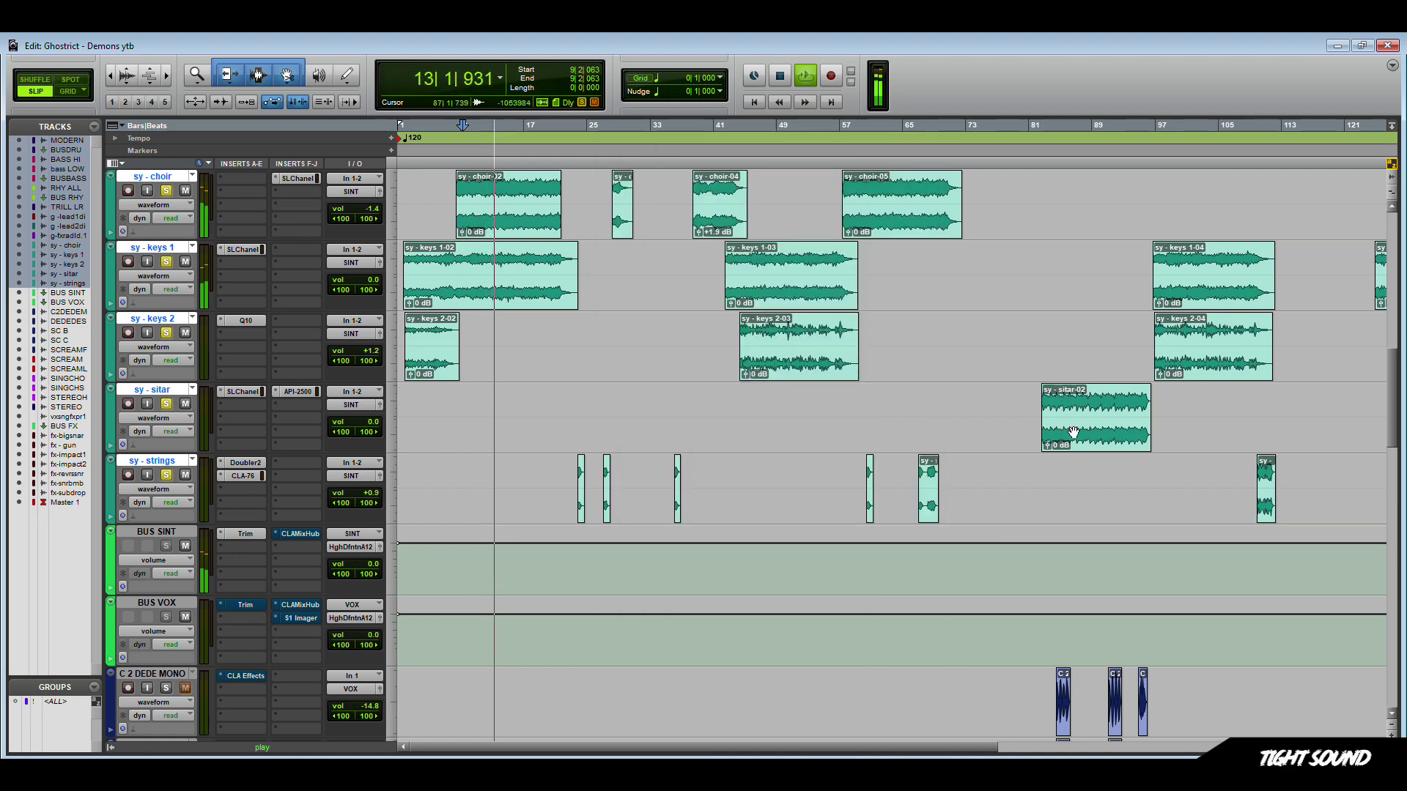
- Activate the CLA MixHub insert on BUS SINT during playback
{"action": "scroll", "coordinate": [1080, 434], "scroll_direction": "up", "scroll_amount": 8}
{"action": "scroll", "coordinate": [907, 500], "scroll_direction": "up", "scroll_amount": 3}
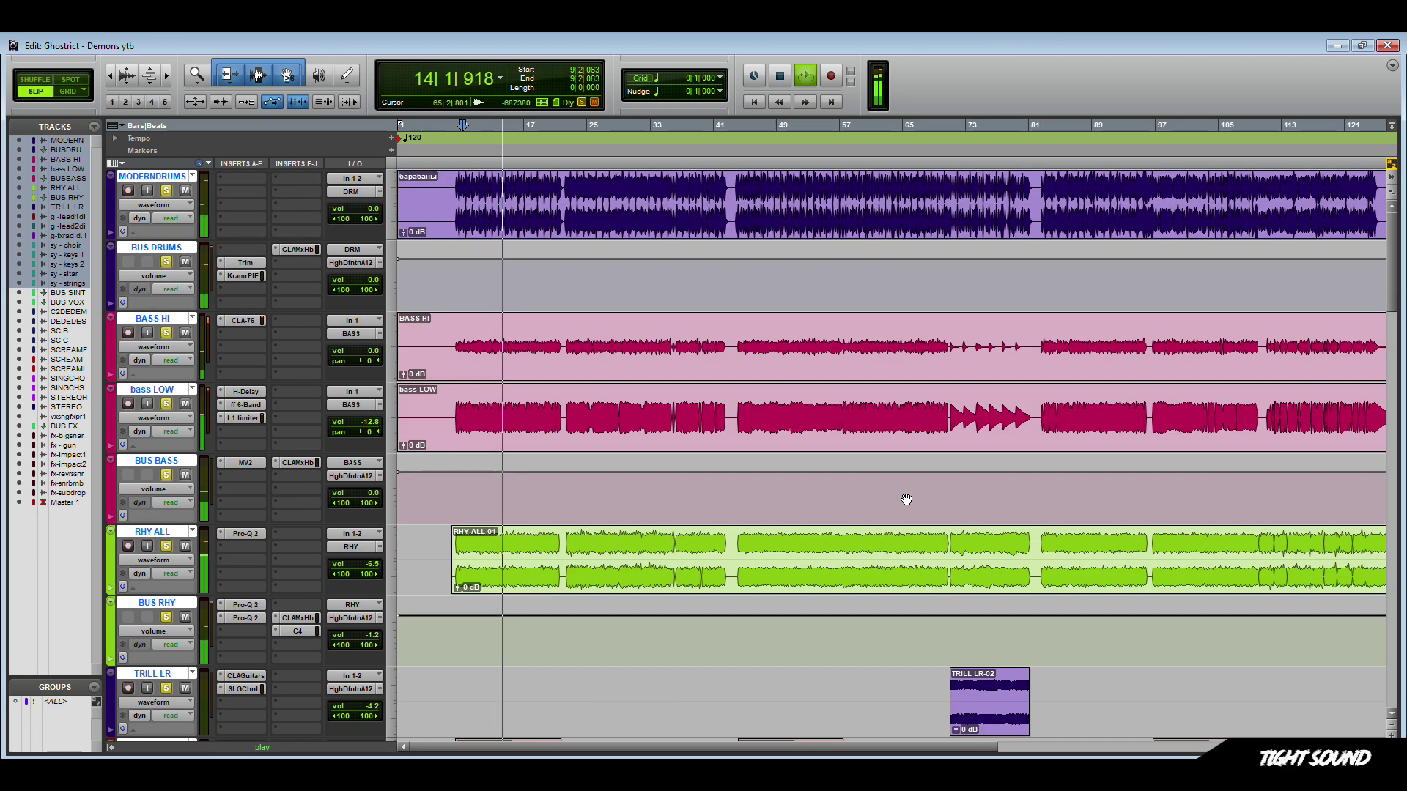
{"action": "scroll", "coordinate": [905, 498], "scroll_direction": "down", "scroll_amount": 11}
{"action": "scroll", "coordinate": [895, 499], "scroll_direction": "up", "scroll_amount": 3}
{"action": "left_click", "coordinate": [299, 534]}
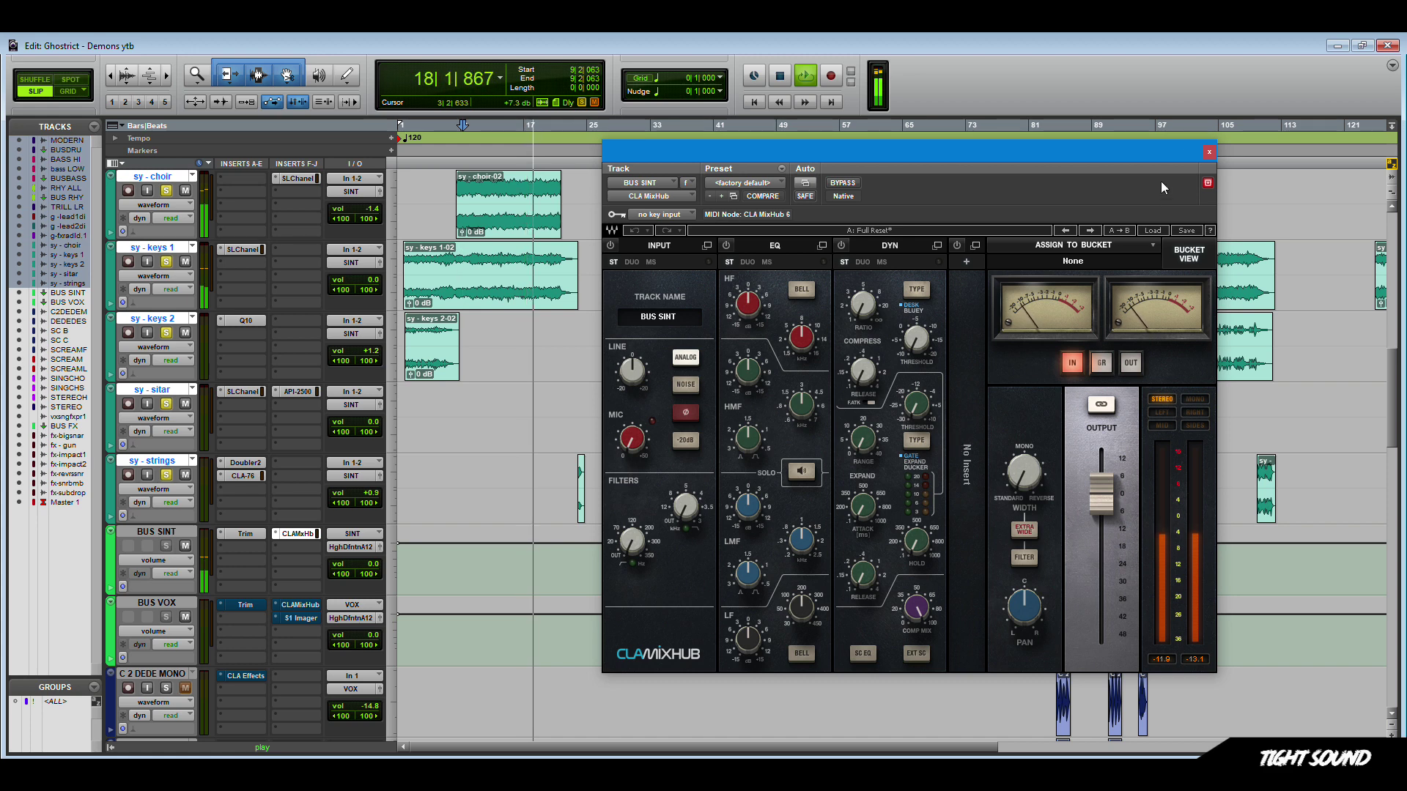
- Close the CLA MixHub window on BUS SINT, play the mix from the sy - sitar-02 clip and stop playback
{"action": "left_click", "coordinate": [1209, 151]}
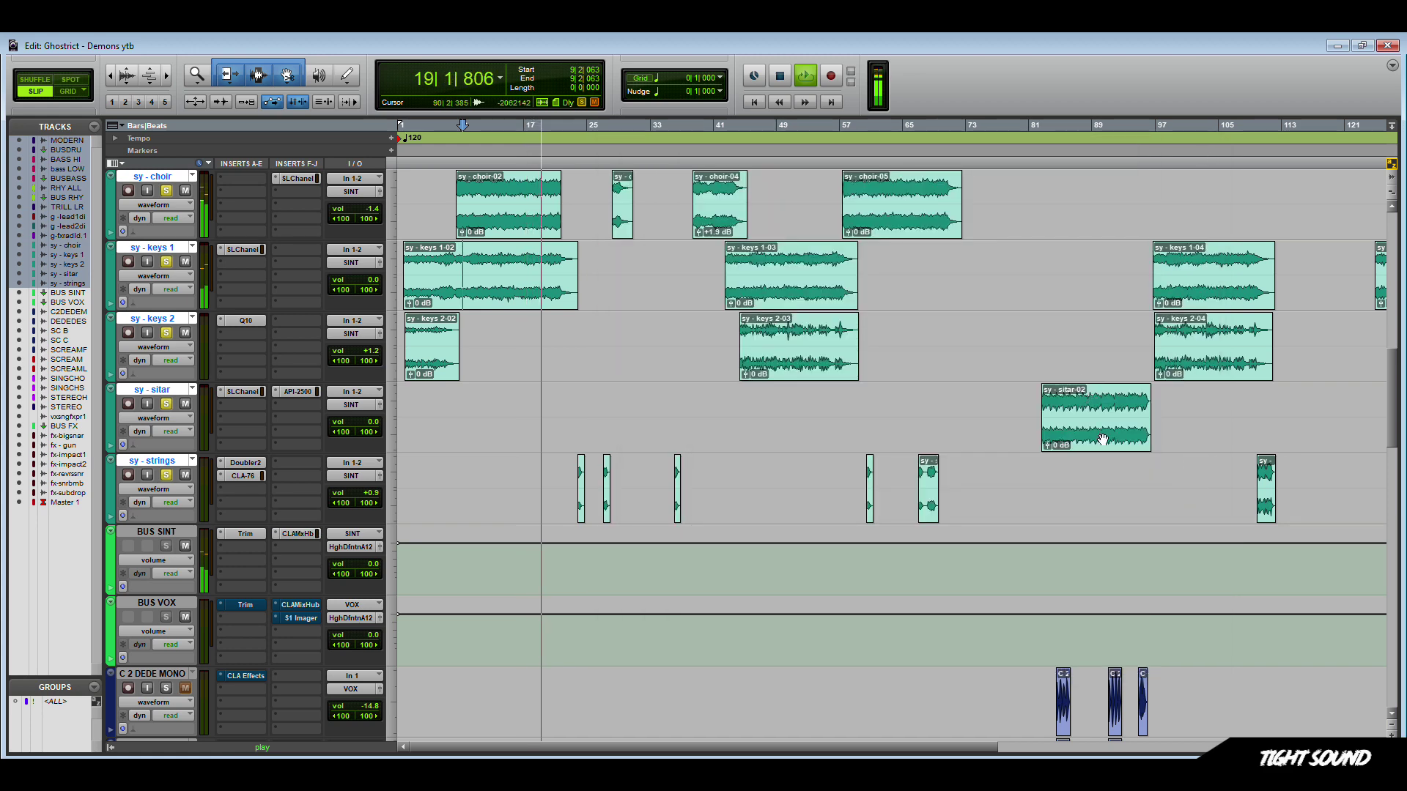
{"action": "left_click", "coordinate": [1103, 439]}
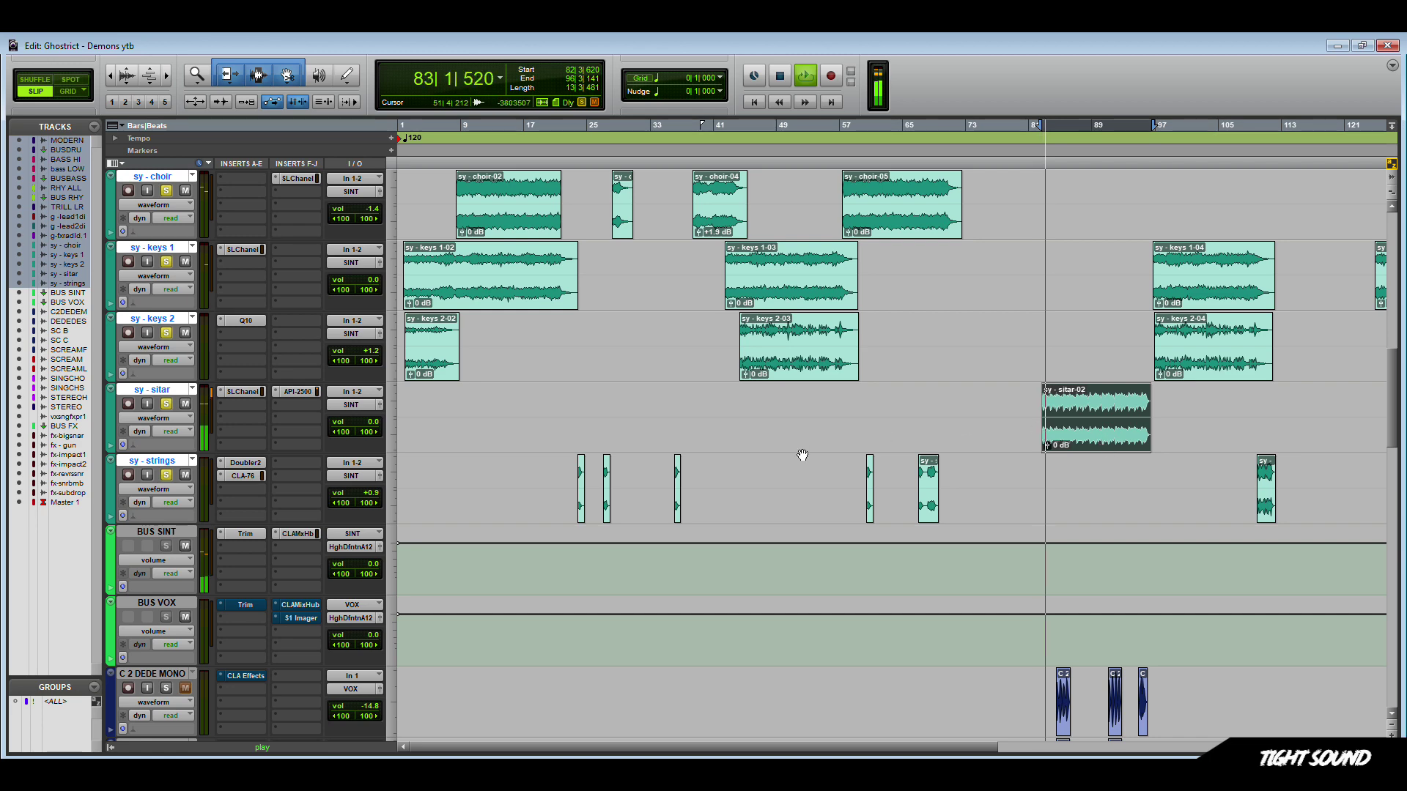
{"action": "scroll", "coordinate": [1037, 499], "scroll_direction": "down", "scroll_amount": 1}
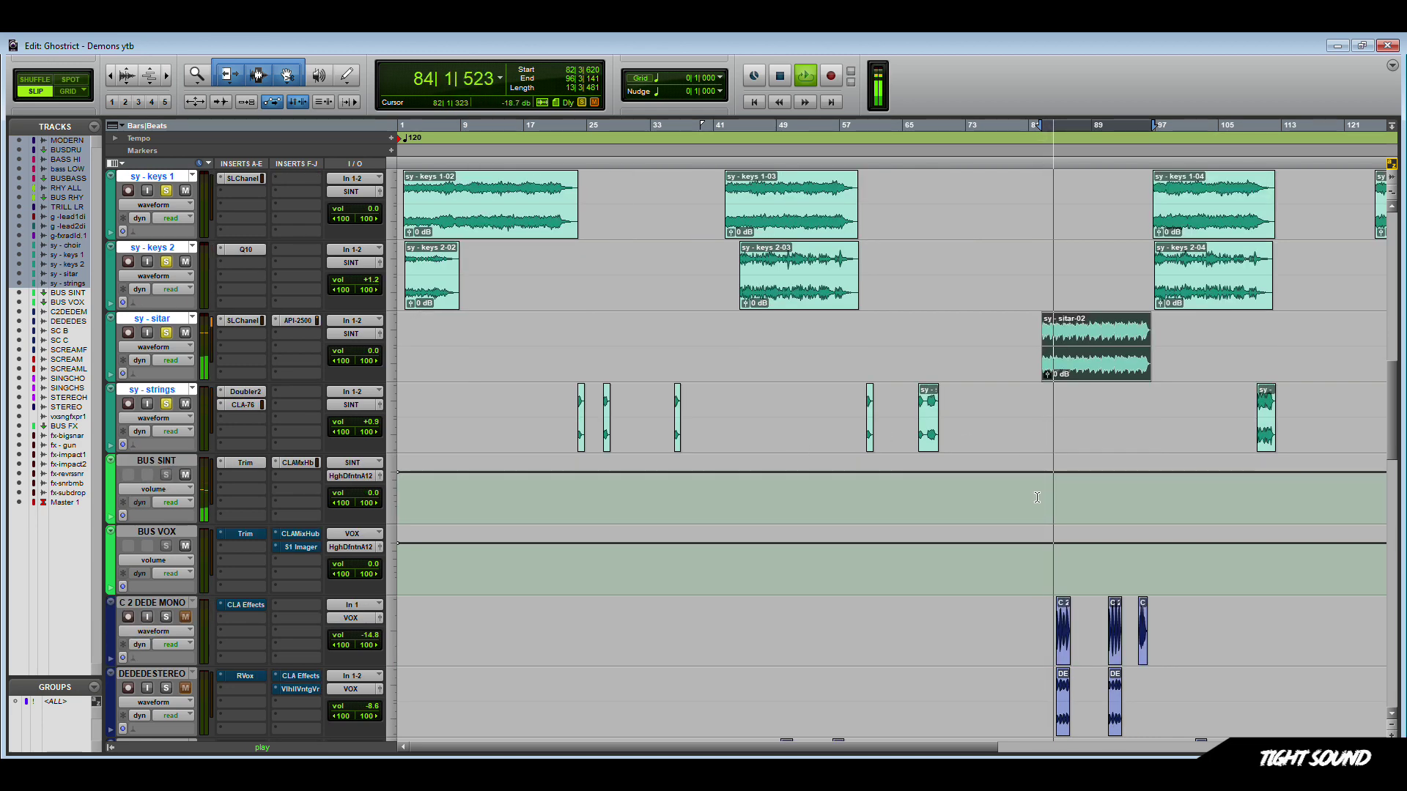
{"action": "scroll", "coordinate": [1037, 497], "scroll_direction": "down", "scroll_amount": 3}
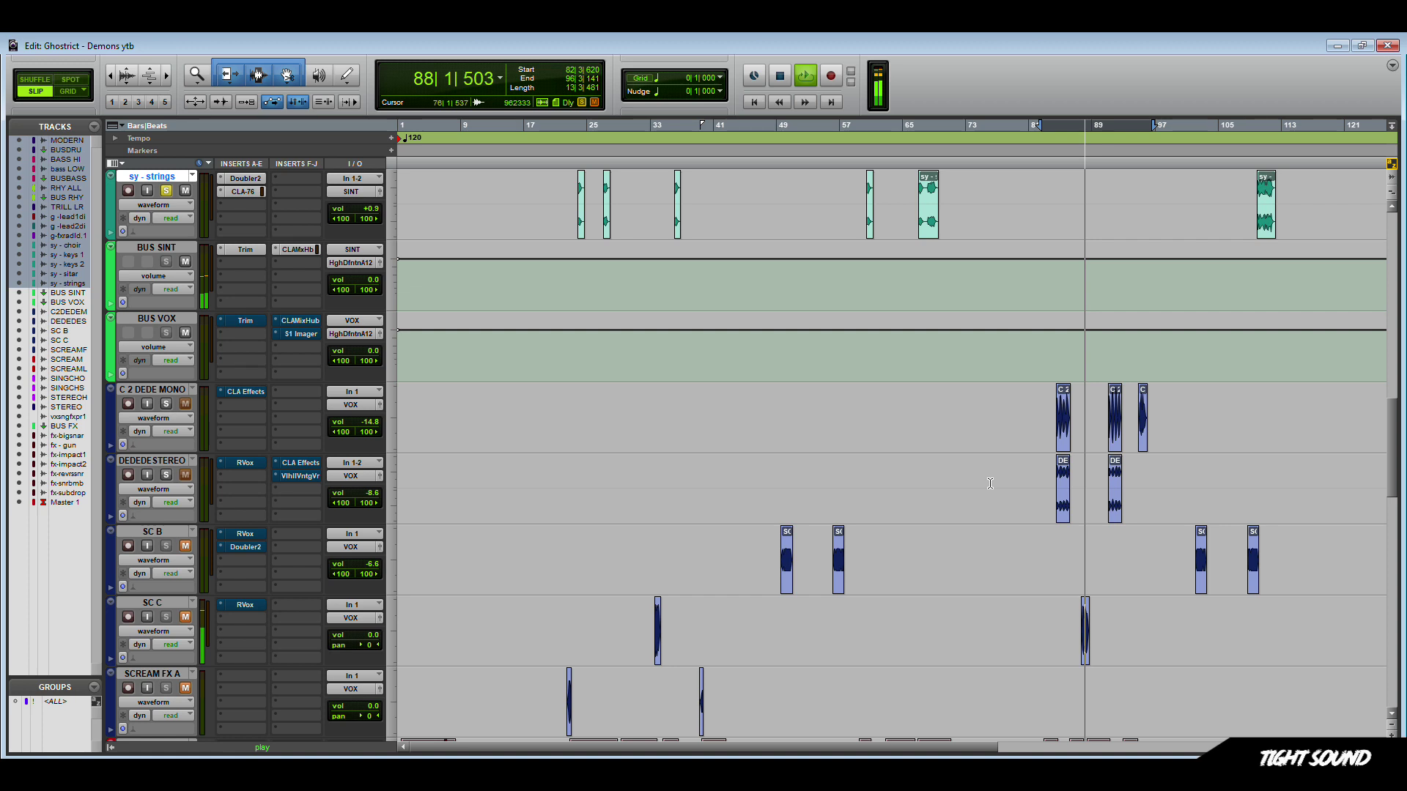
{"action": "scroll", "coordinate": [953, 465], "scroll_direction": "up", "scroll_amount": 1}
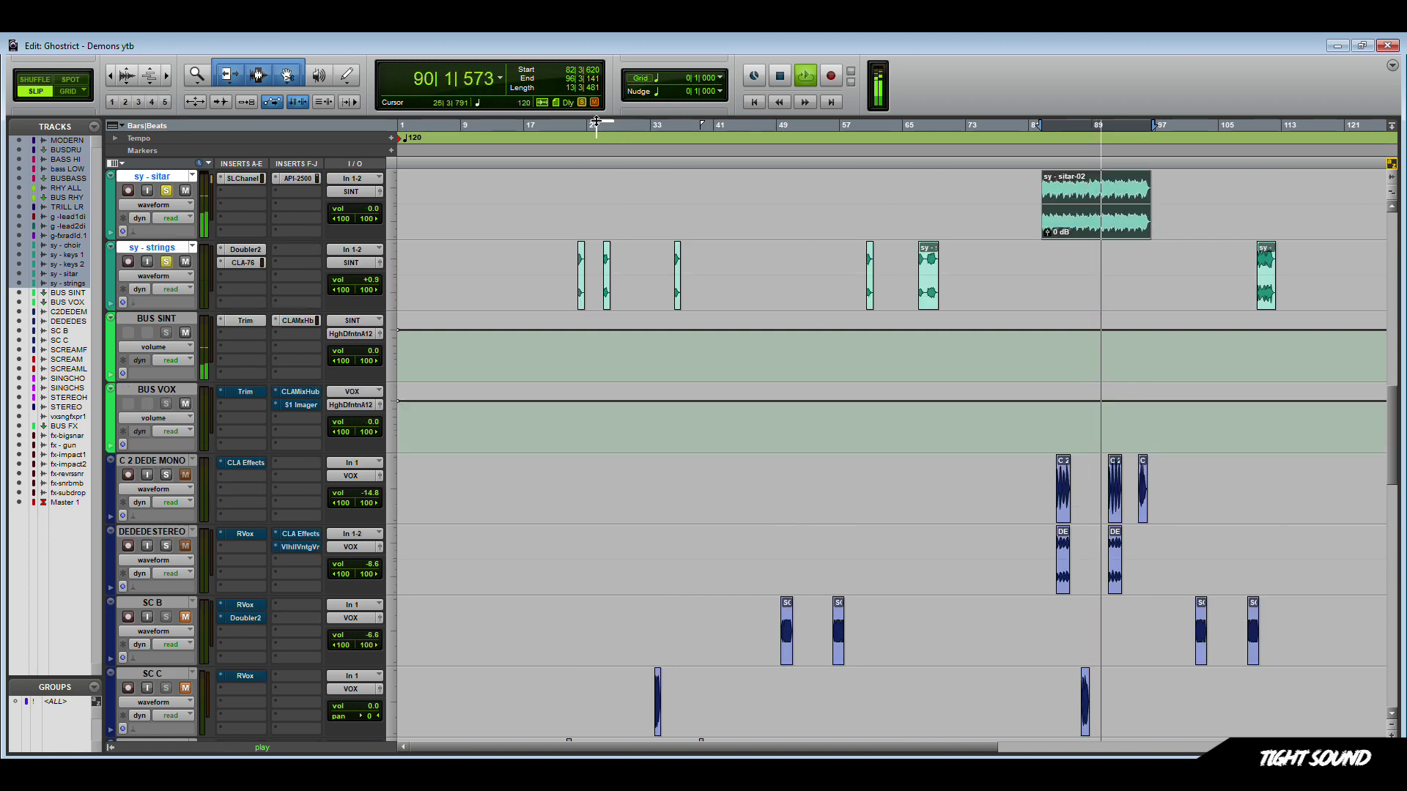
{"action": "key", "text": "space"}
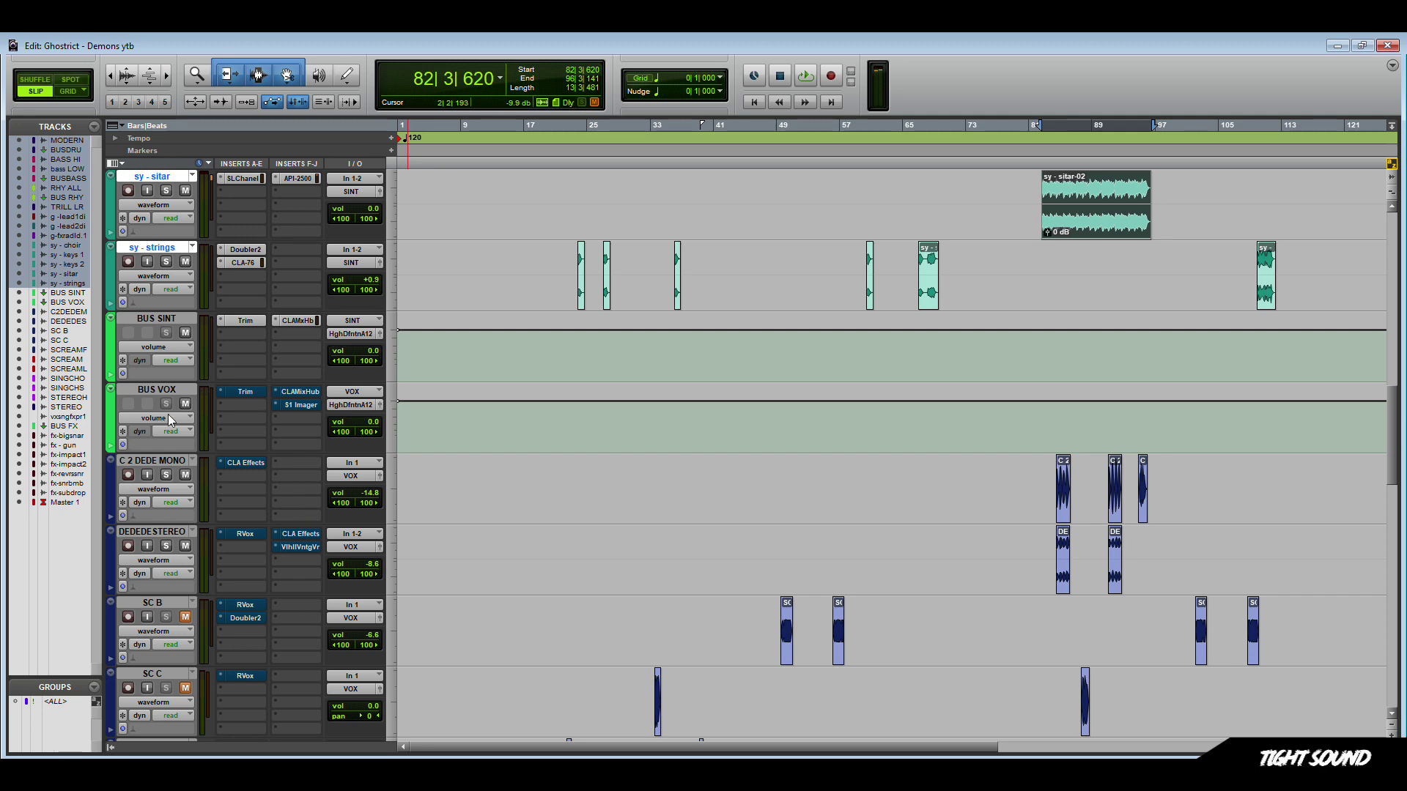
- Open the Trim insert on BUS VOX, then select and solo tracks C 2 DEDE MONO through STEREO GUYS and play them
{"action": "left_click", "coordinate": [243, 394]}
{"action": "left_click", "coordinate": [165, 461]}
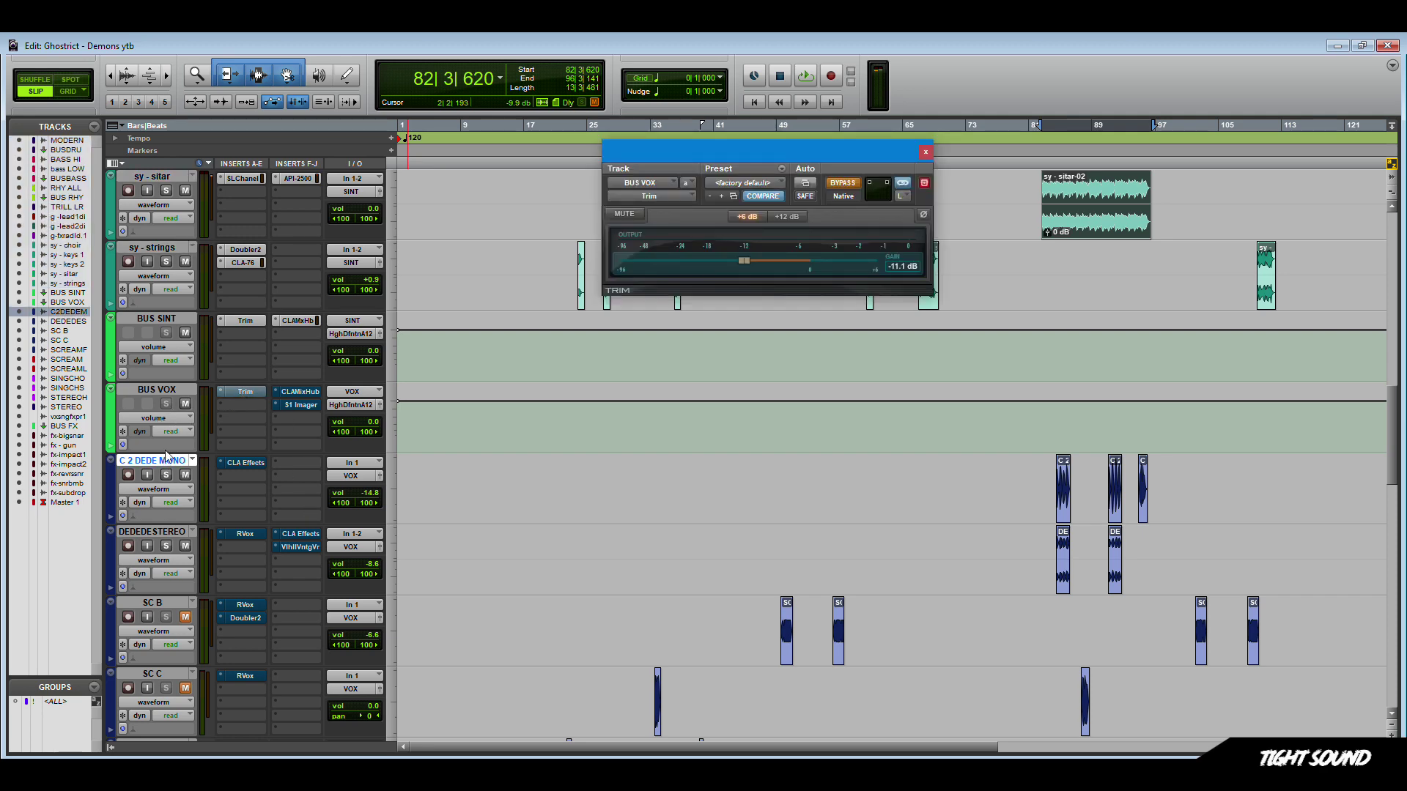
{"action": "scroll", "coordinate": [174, 396], "scroll_direction": "down", "scroll_amount": 10}
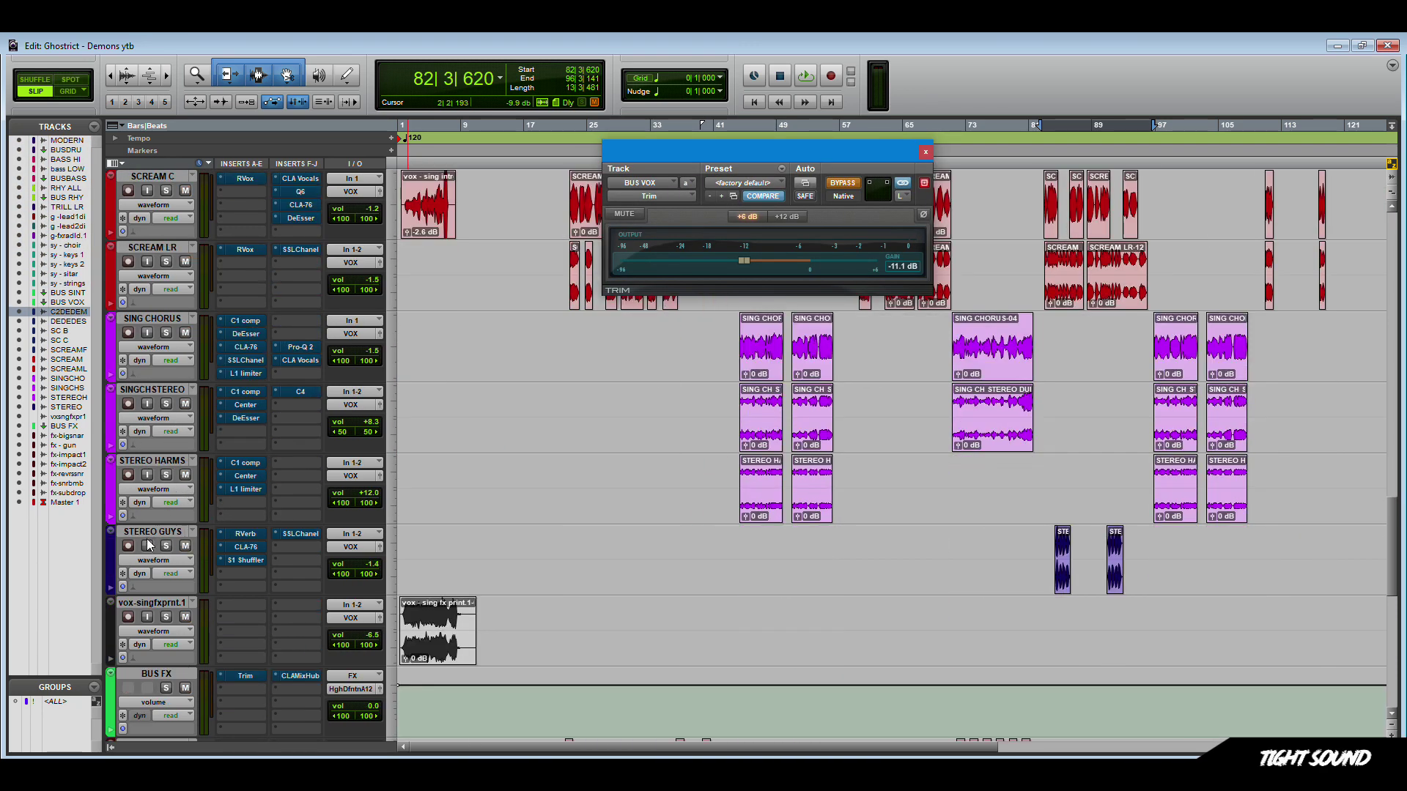
{"action": "left_click", "coordinate": [155, 534], "text": "shift"}
{"action": "left_click", "coordinate": [166, 546], "text": "alt+shift"}
{"action": "key", "text": "space"}
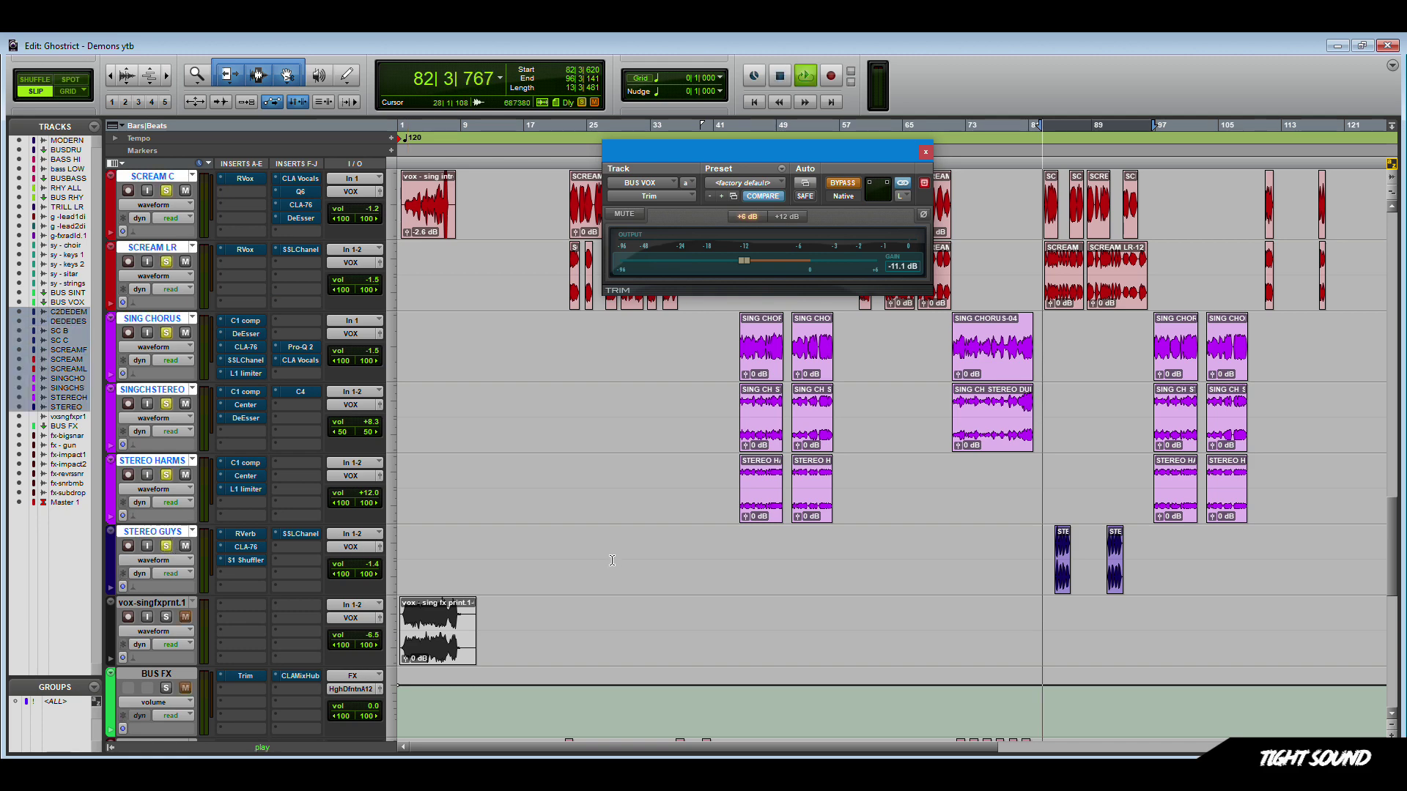
- Activate the Trim insert on BUS VOX during playback and close its window
{"action": "scroll", "coordinate": [717, 557], "scroll_direction": "up", "scroll_amount": 5}
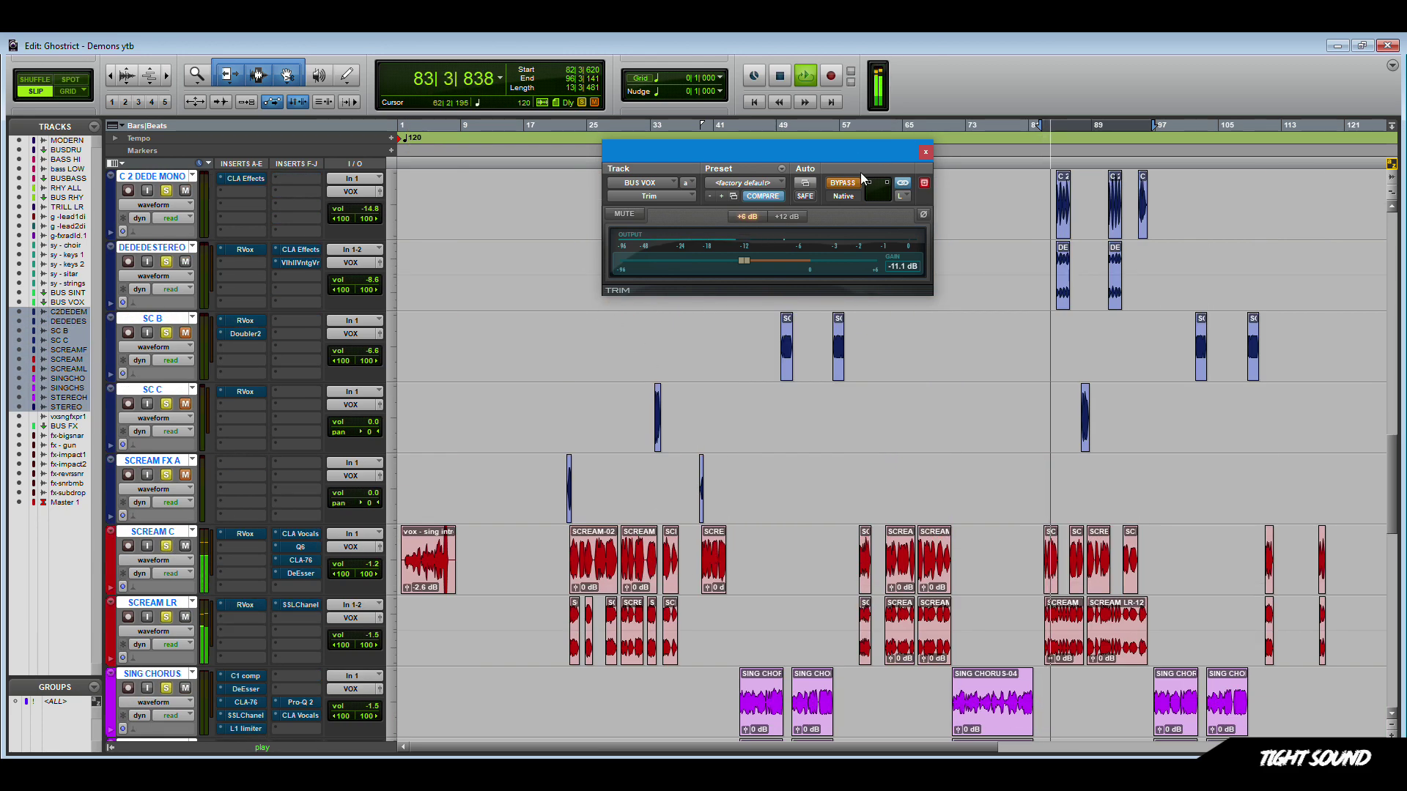
{"action": "left_click", "coordinate": [853, 189]}
{"action": "left_click", "coordinate": [925, 152]}
{"action": "scroll", "coordinate": [500, 460], "scroll_direction": "up", "scroll_amount": 8}
{"action": "scroll", "coordinate": [500, 459], "scroll_direction": "down", "scroll_amount": 3}
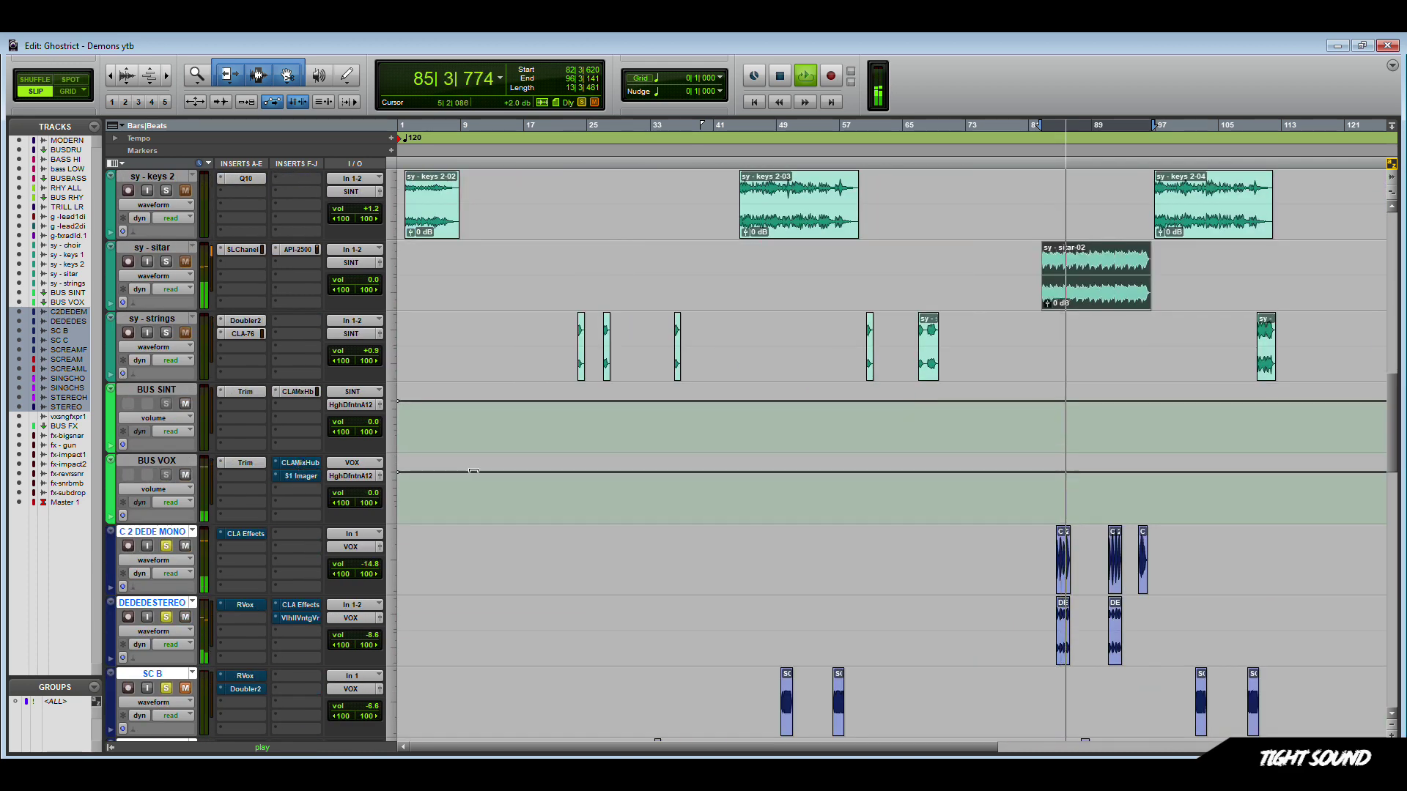
- Activate the CLA MixHub and S1 Imager inserts on BUS VOX, close their windows and stop playback
{"action": "left_click", "coordinate": [300, 462]}
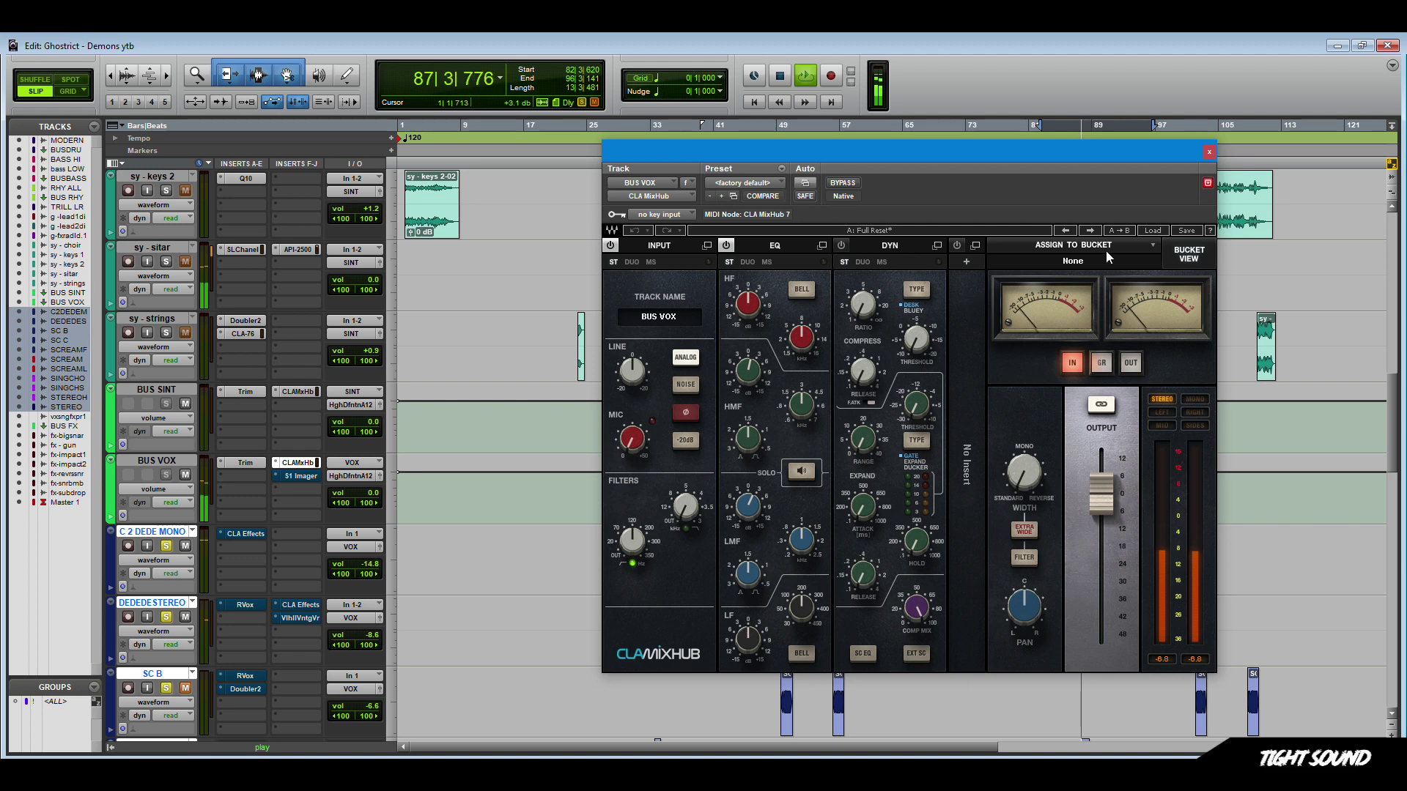
{"action": "left_click", "coordinate": [1209, 153]}
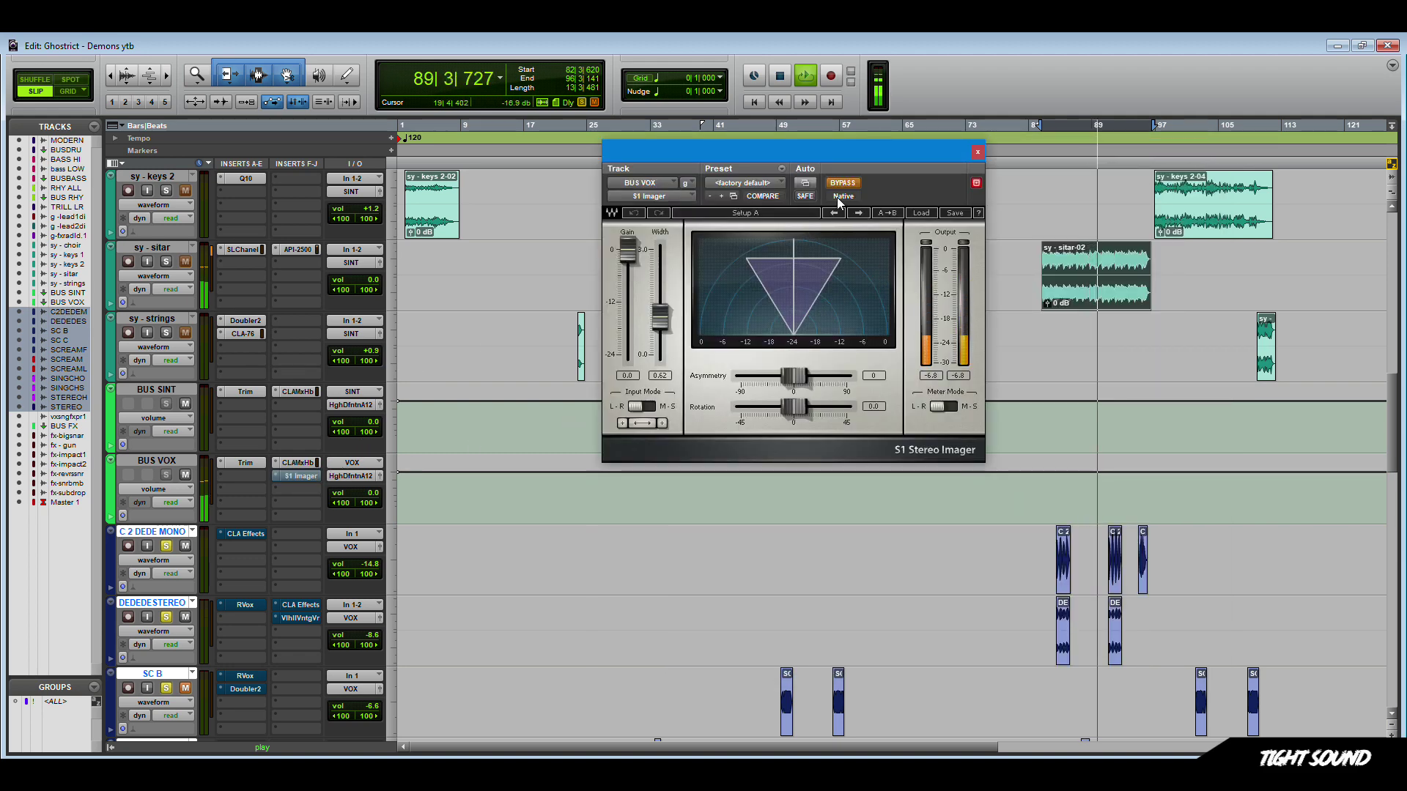
{"action": "left_click", "coordinate": [977, 152]}
{"action": "scroll", "coordinate": [990, 407], "scroll_direction": "down", "scroll_amount": 2}
{"action": "key", "text": "space"}
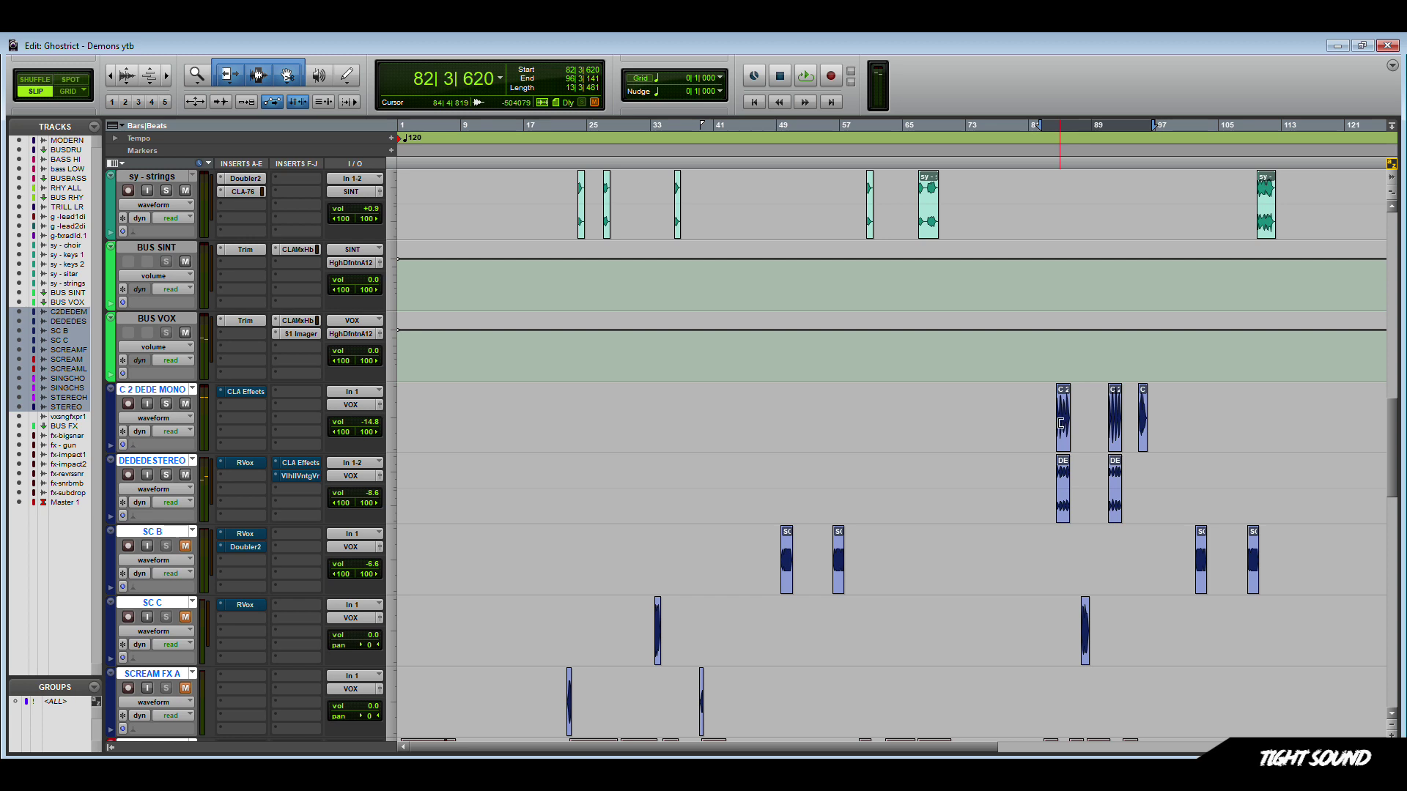
- Select the first C 2 DEDE MONO clip, solo its track and play it
{"action": "left_click", "coordinate": [1063, 426]}
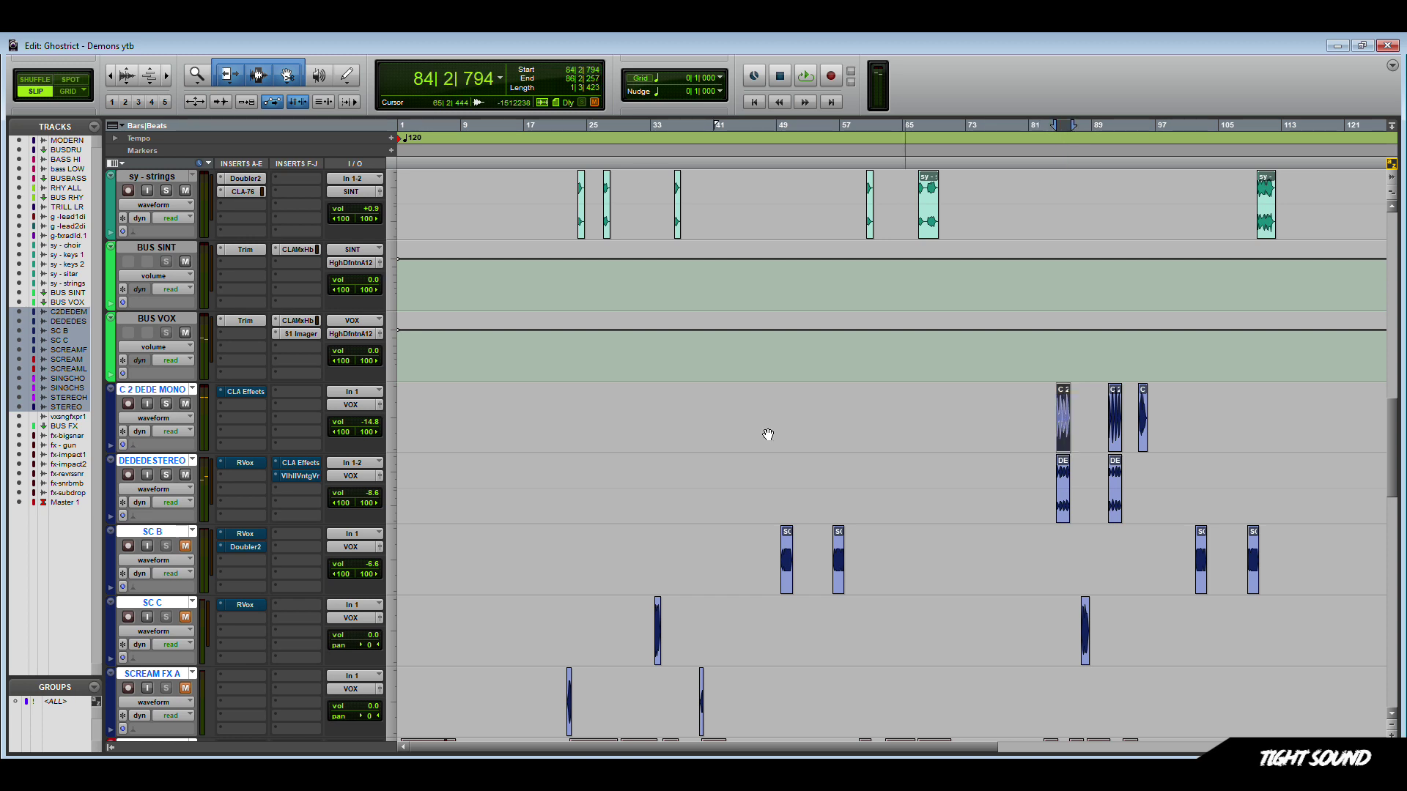
{"action": "left_click", "coordinate": [166, 404]}
{"action": "key", "text": "space"}
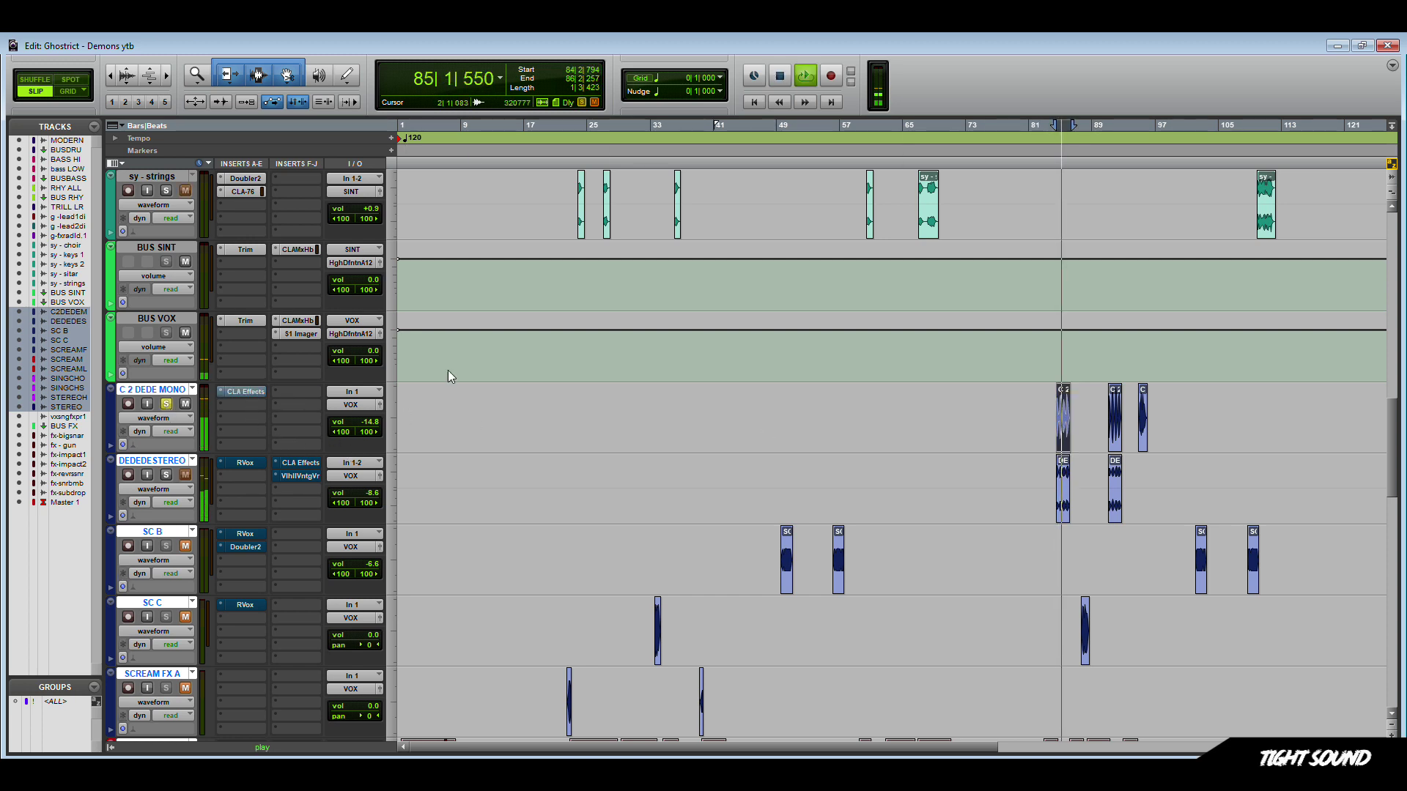
- Activate the CLA Effects insert on C 2 DEDE MONO, close the plugin and stop playback
{"action": "left_click", "coordinate": [246, 391]}
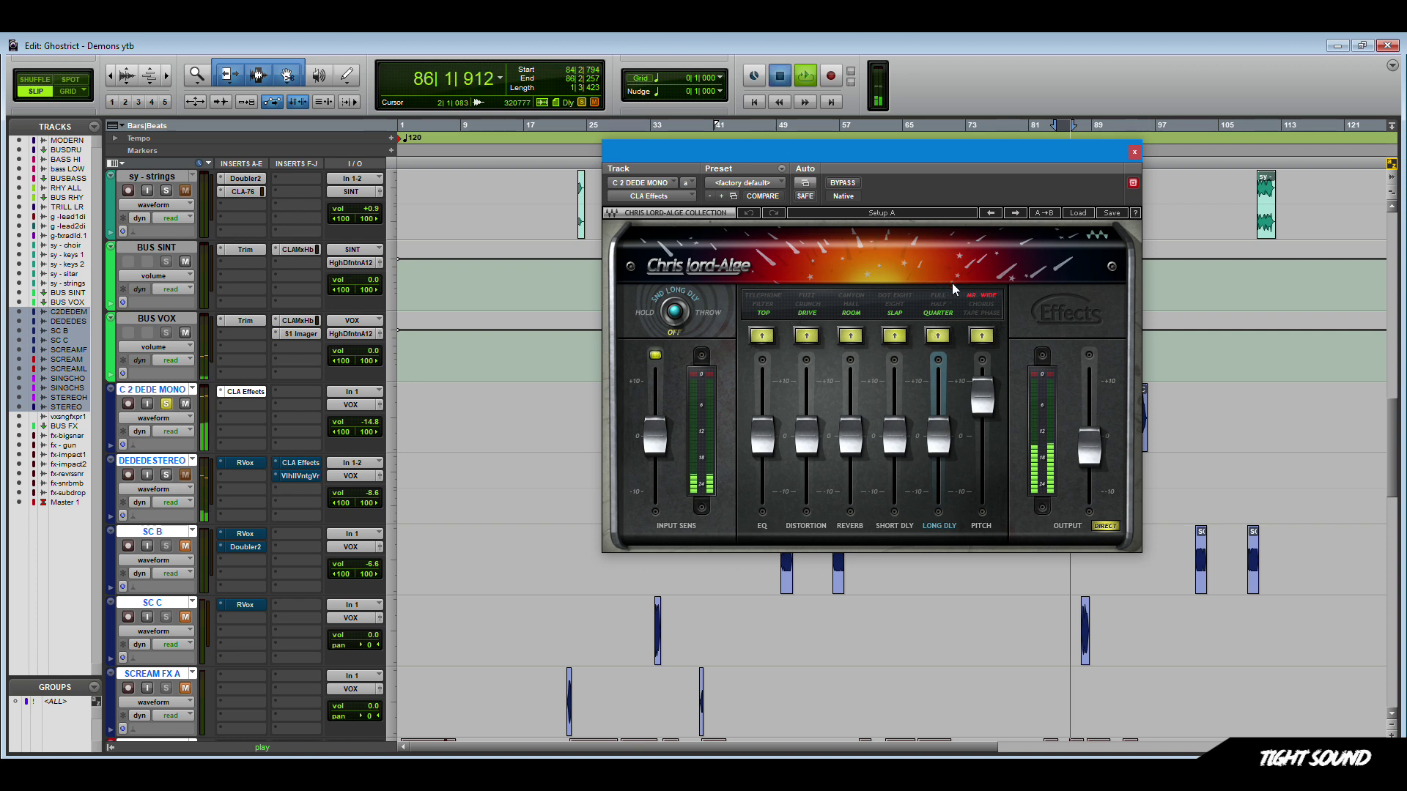
{"action": "left_click", "coordinate": [1134, 152]}
{"action": "scroll", "coordinate": [905, 495], "scroll_direction": "up", "scroll_amount": 6}
{"action": "key", "text": "space"}
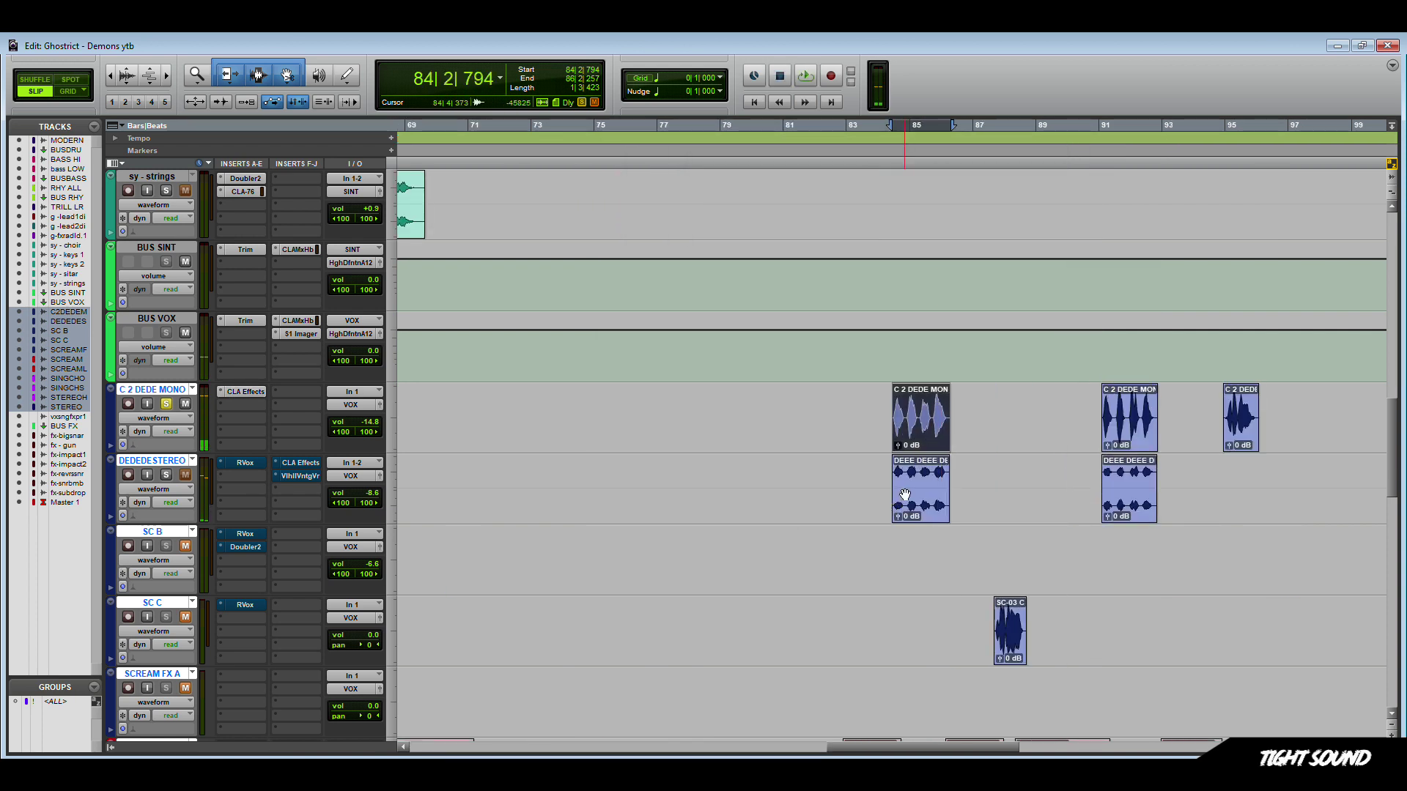
- Solo DEDEDESTEREO in place of C 2 DEDE MONO and play it with its RVox insert activated
{"action": "left_click", "coordinate": [167, 405]}
{"action": "key", "text": "space"}
{"action": "key", "text": "space"}
{"action": "left_click", "coordinate": [247, 464]}
{"action": "key", "text": "space"}
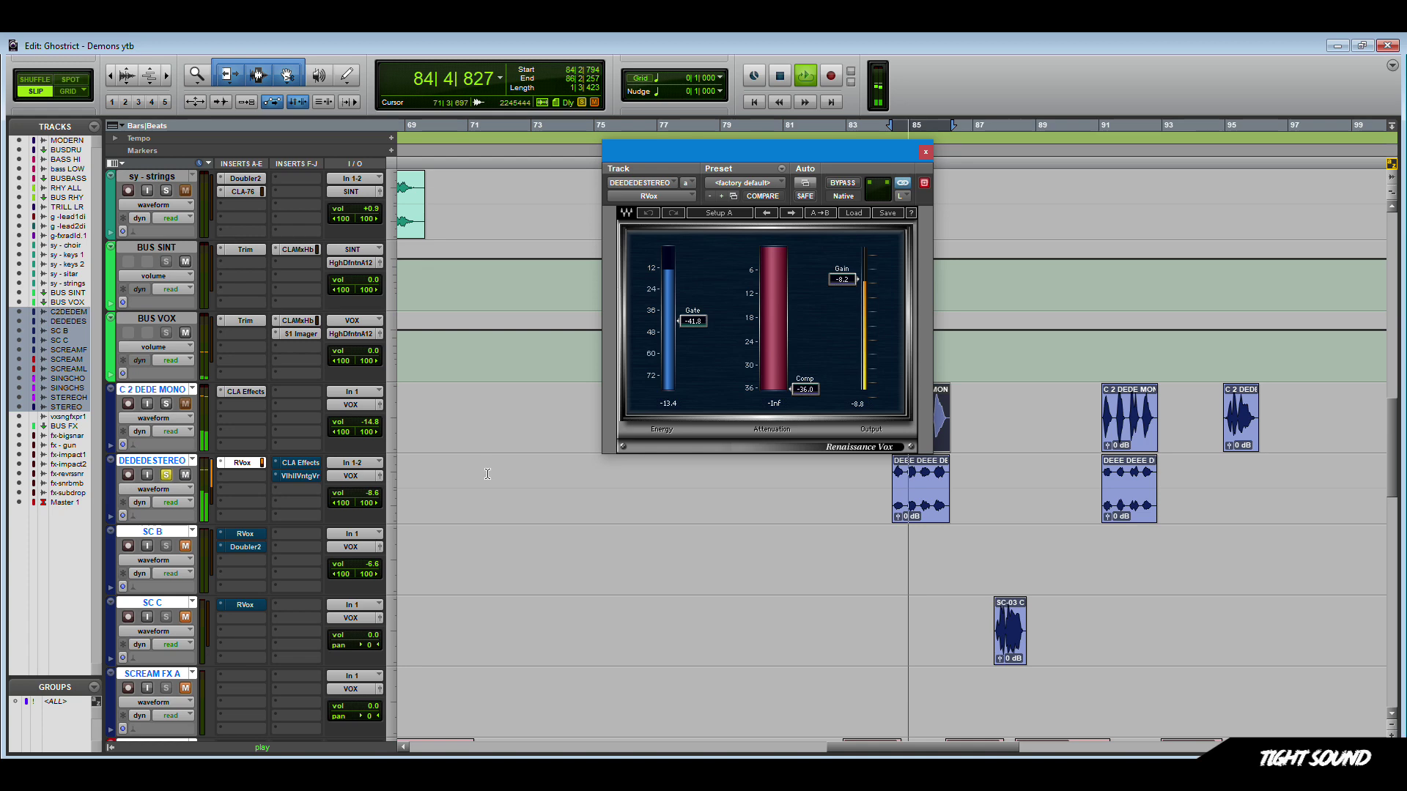
{"action": "left_click", "coordinate": [243, 462]}
{"action": "key", "text": "space"}
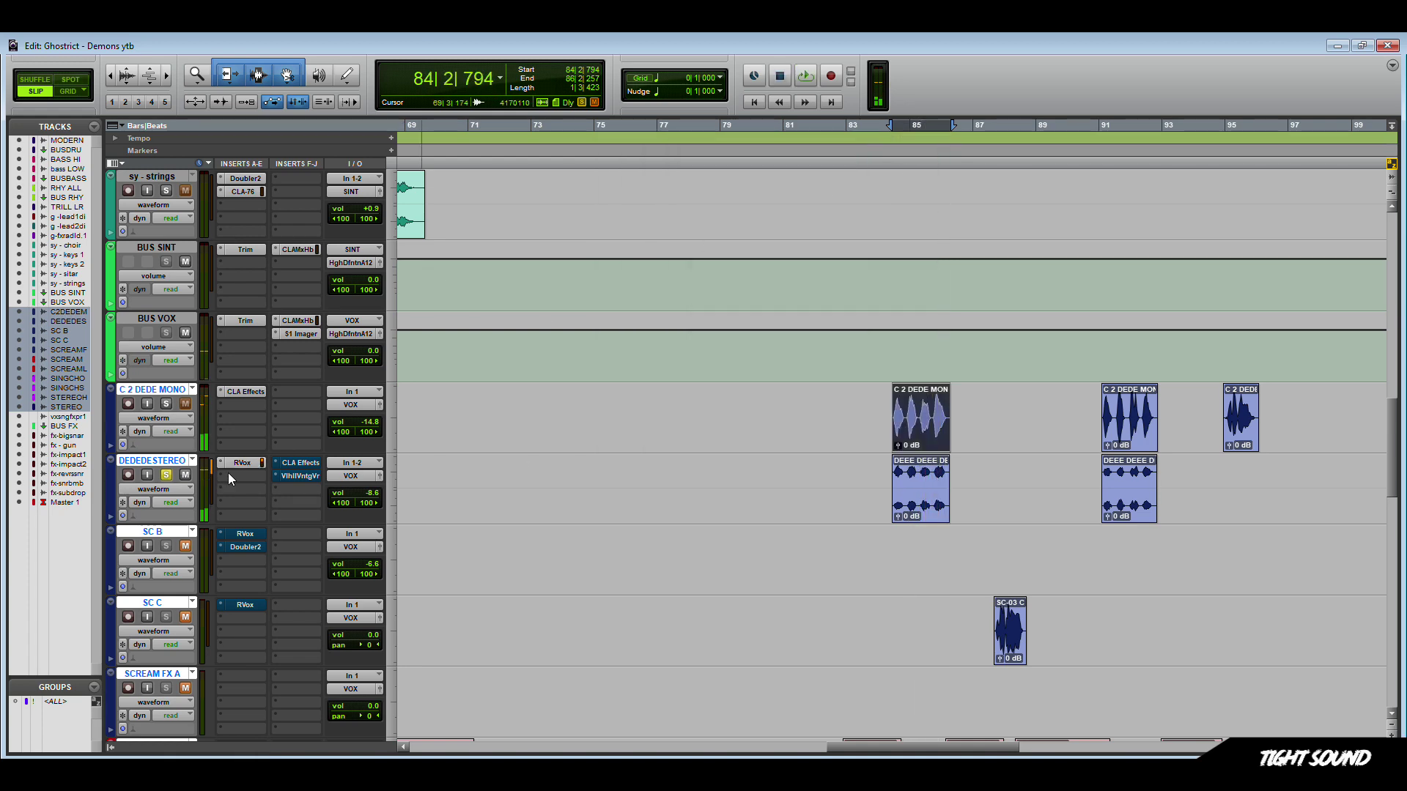
- Activate the CLA Effects insert on DEDEDESTEREO, replay the clip and close the plugin
{"action": "left_click", "coordinate": [300, 464]}
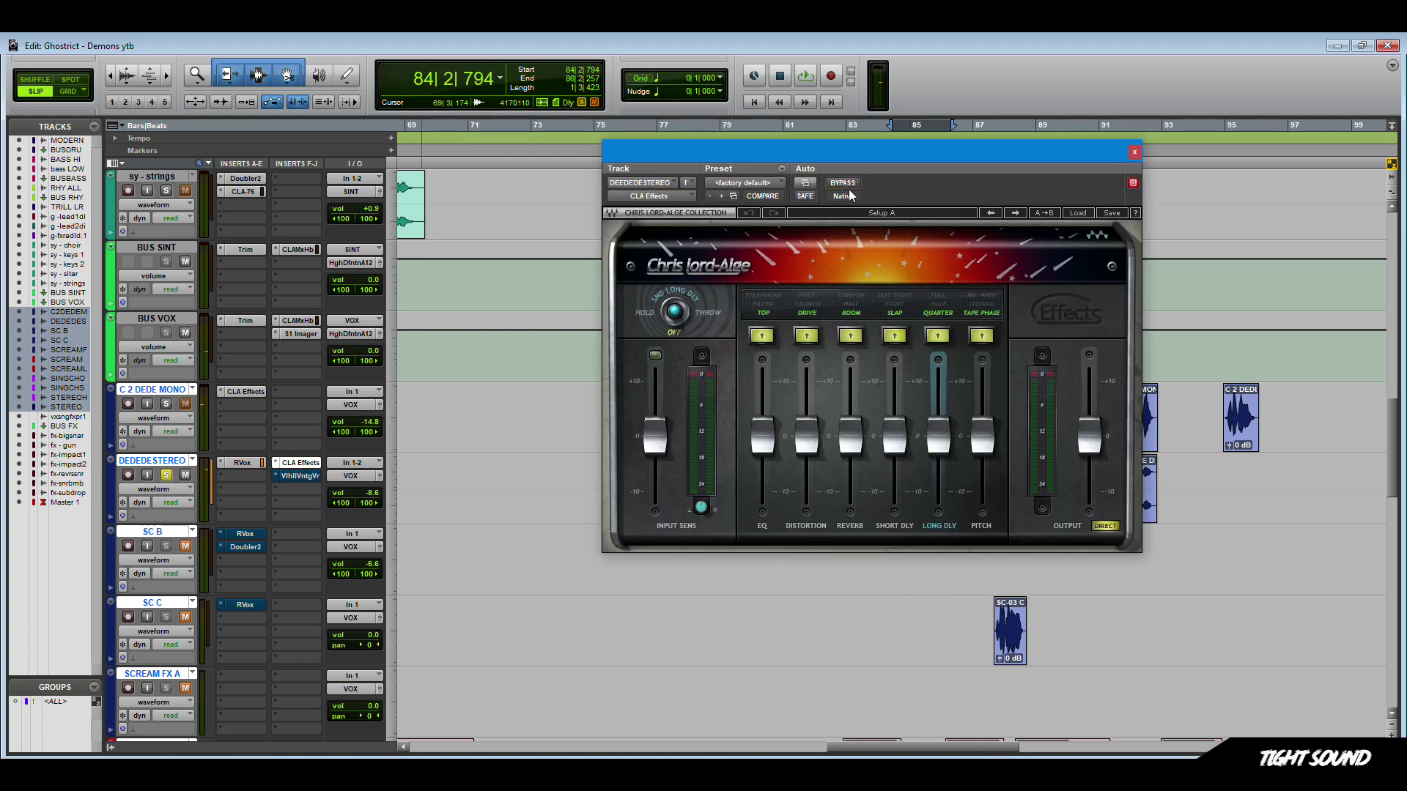
{"action": "key", "text": "space"}
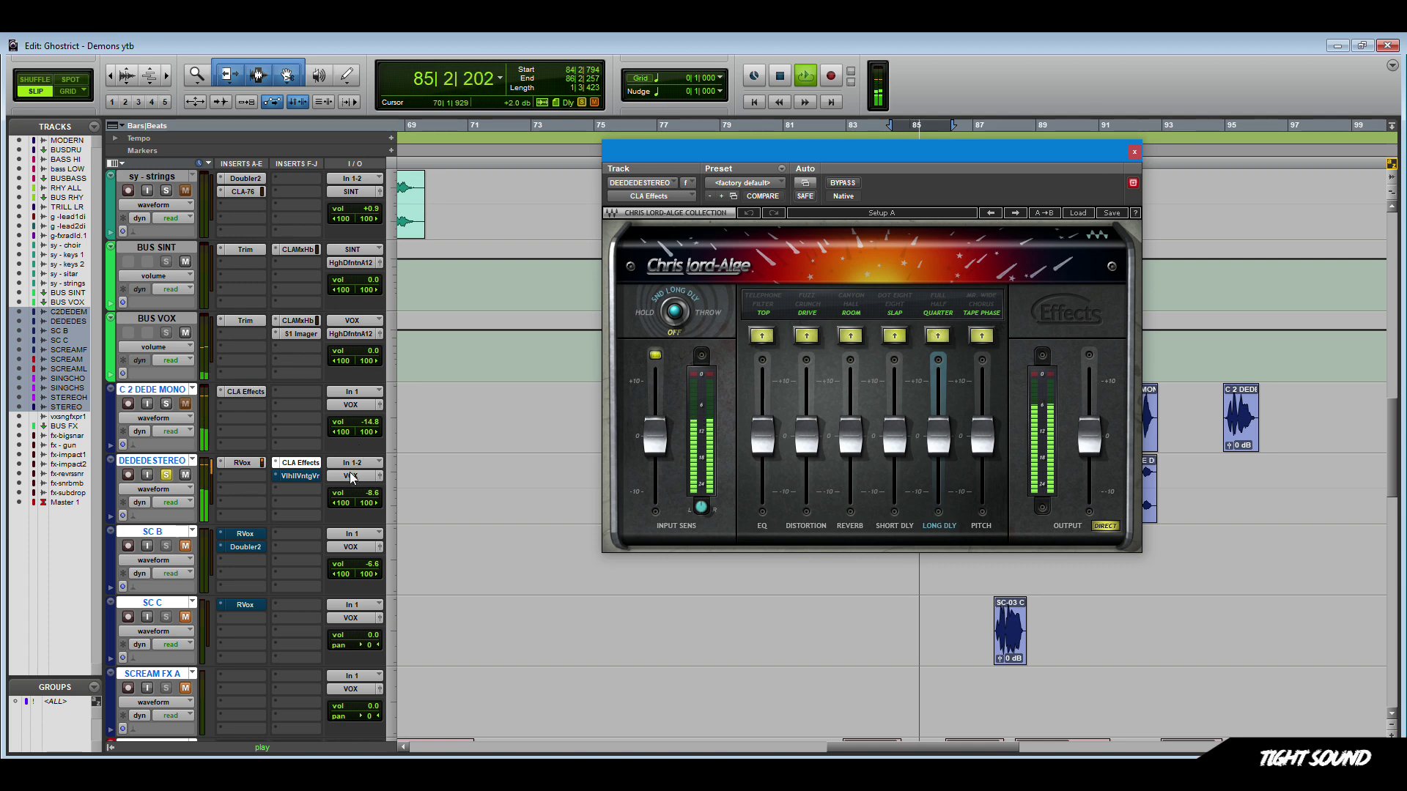
{"action": "left_click", "coordinate": [1134, 152]}
- Activate the ValhallaVintageVerb insert on DEDEDESTEREO and replay the clip with it
{"action": "left_click", "coordinate": [302, 476]}
{"action": "key", "text": "space"}
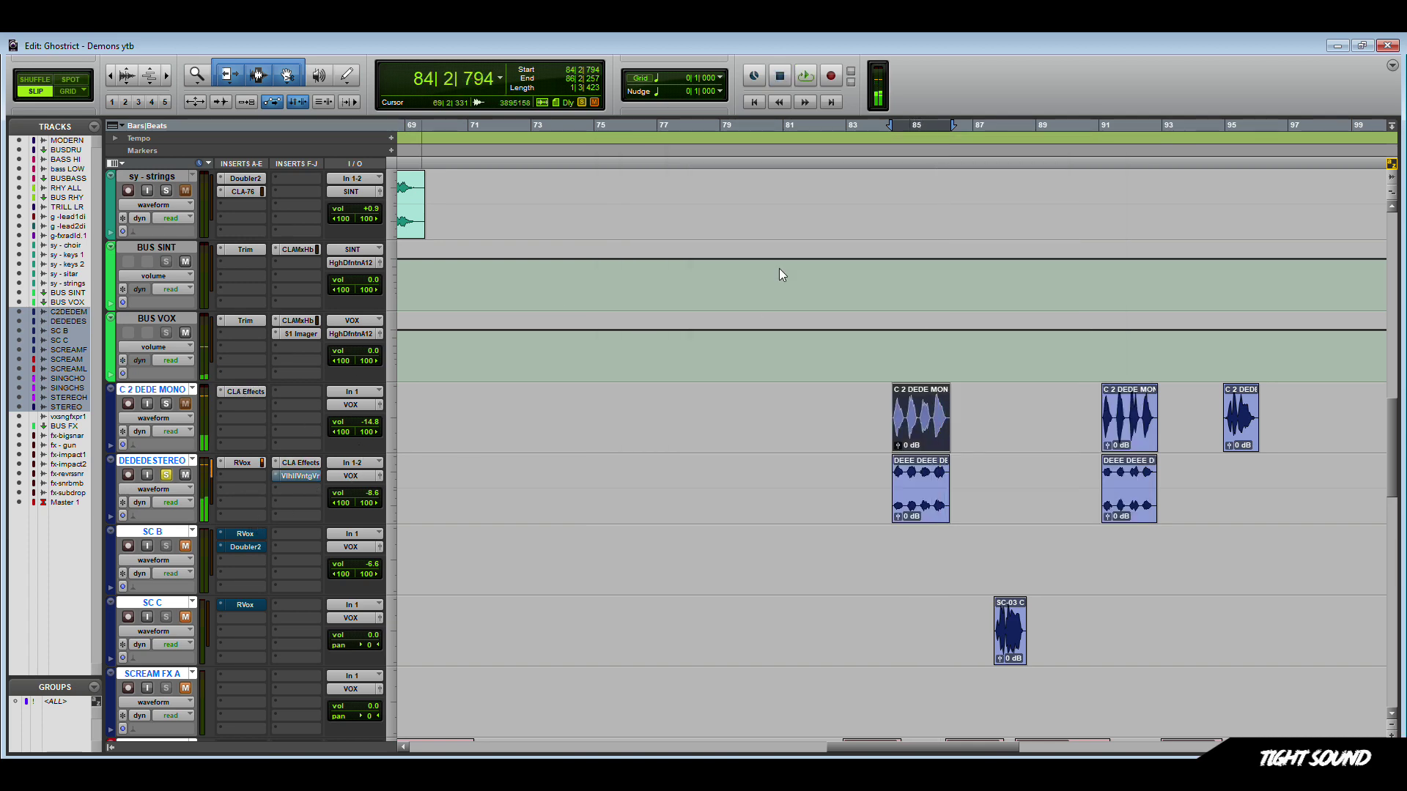
{"action": "key", "text": "space"}
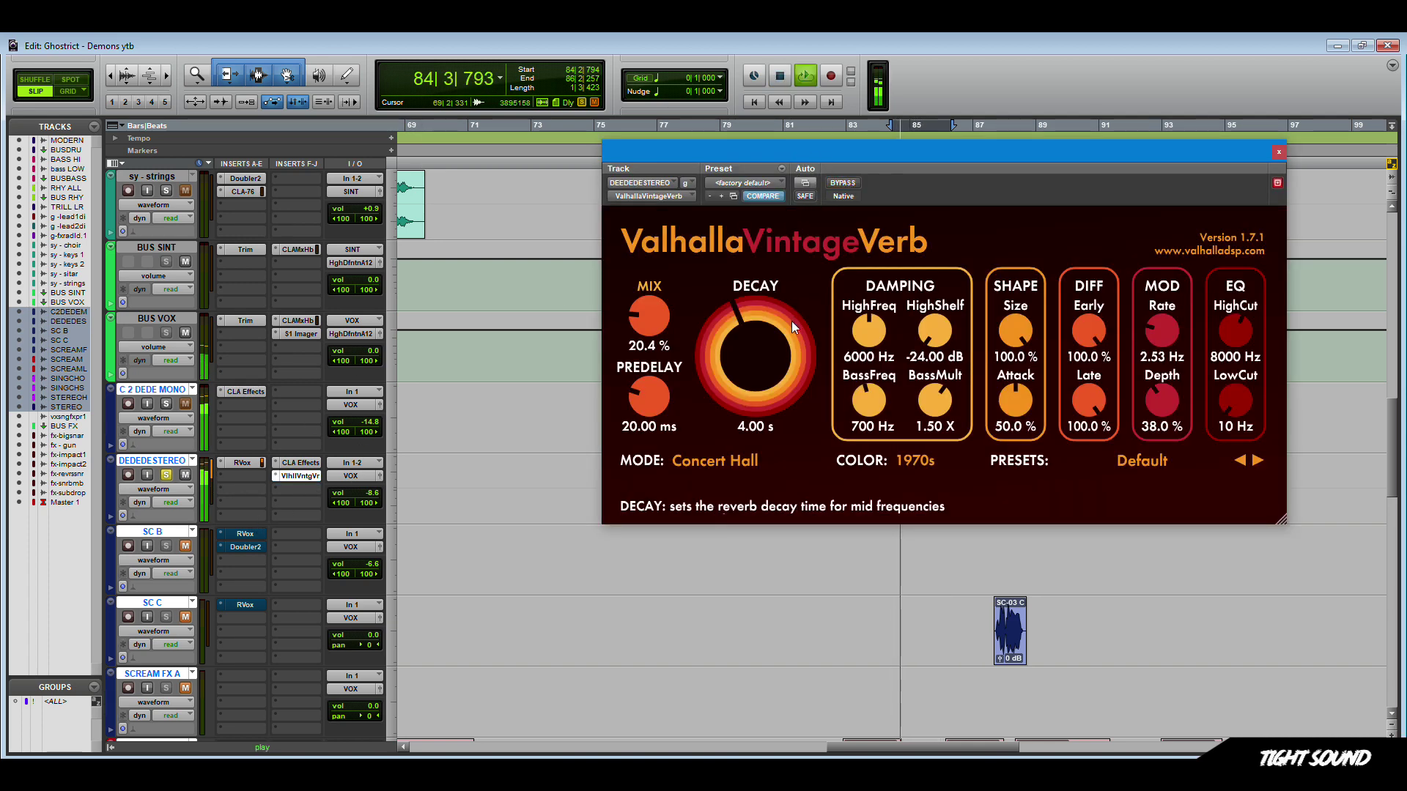
- Solo C 2 DEDE MONO alongside DEDEDESTEREO, play both together and close the ValhallaVintageVerb window
{"action": "key", "text": "space"}
{"action": "left_click", "coordinate": [167, 404]}
{"action": "key", "text": "space"}
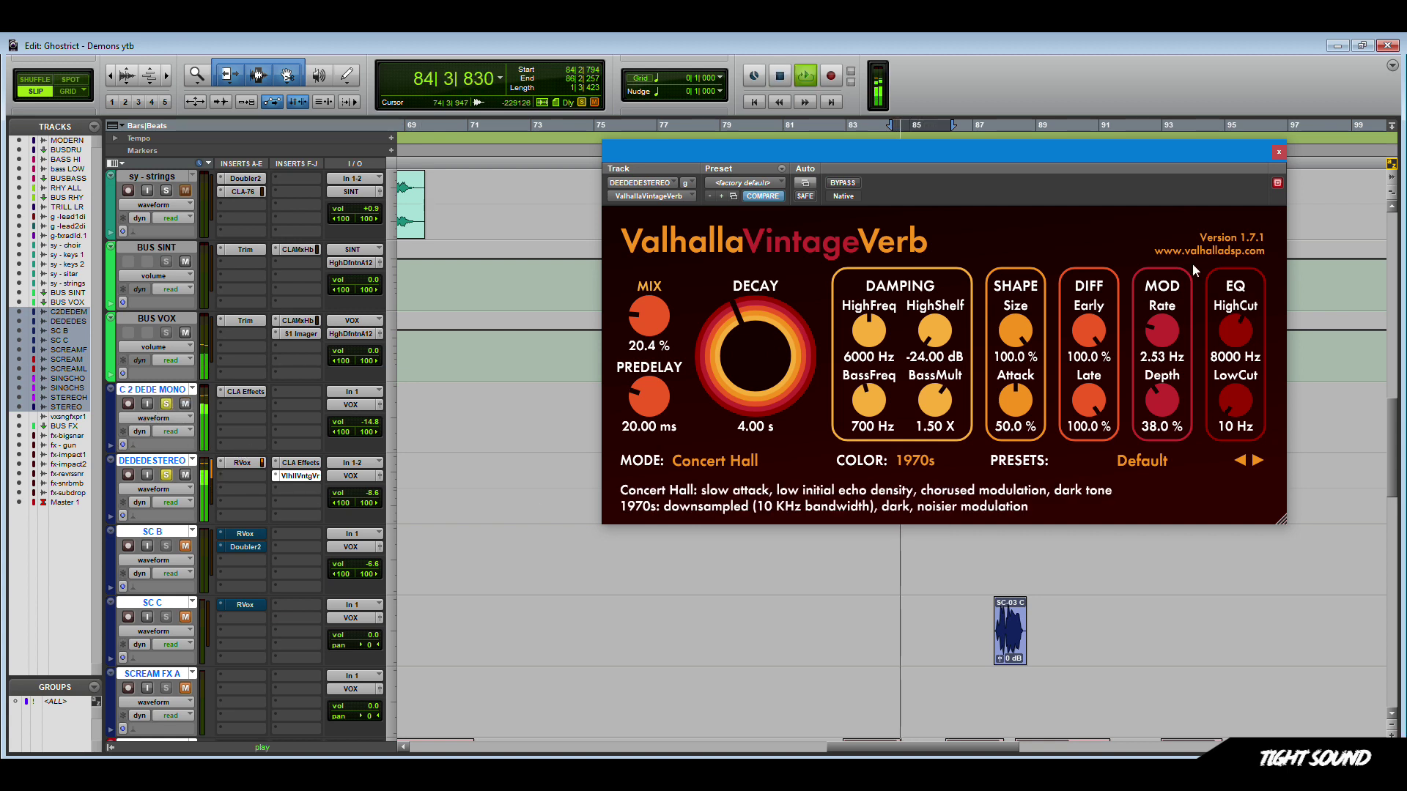
{"action": "left_click", "coordinate": [1278, 152]}
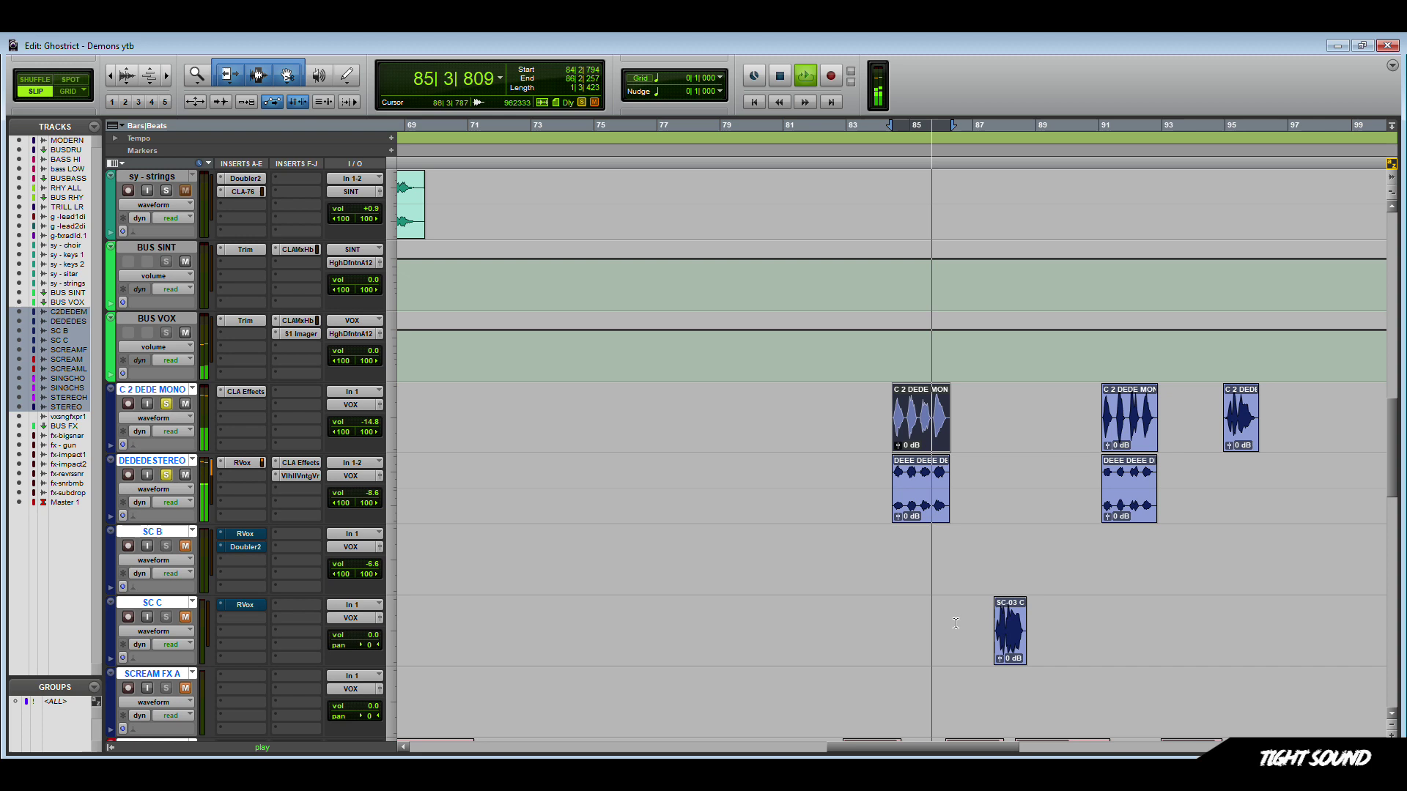
- Stop playback, select the SC B-02 clip on the SC B track and play from it
{"action": "key", "text": "ctrl+["}
{"action": "key", "text": "ctrl+["}
{"action": "key", "text": "ctrl+["}
{"action": "key", "text": "ctrl+["}
{"action": "key", "text": "space"}
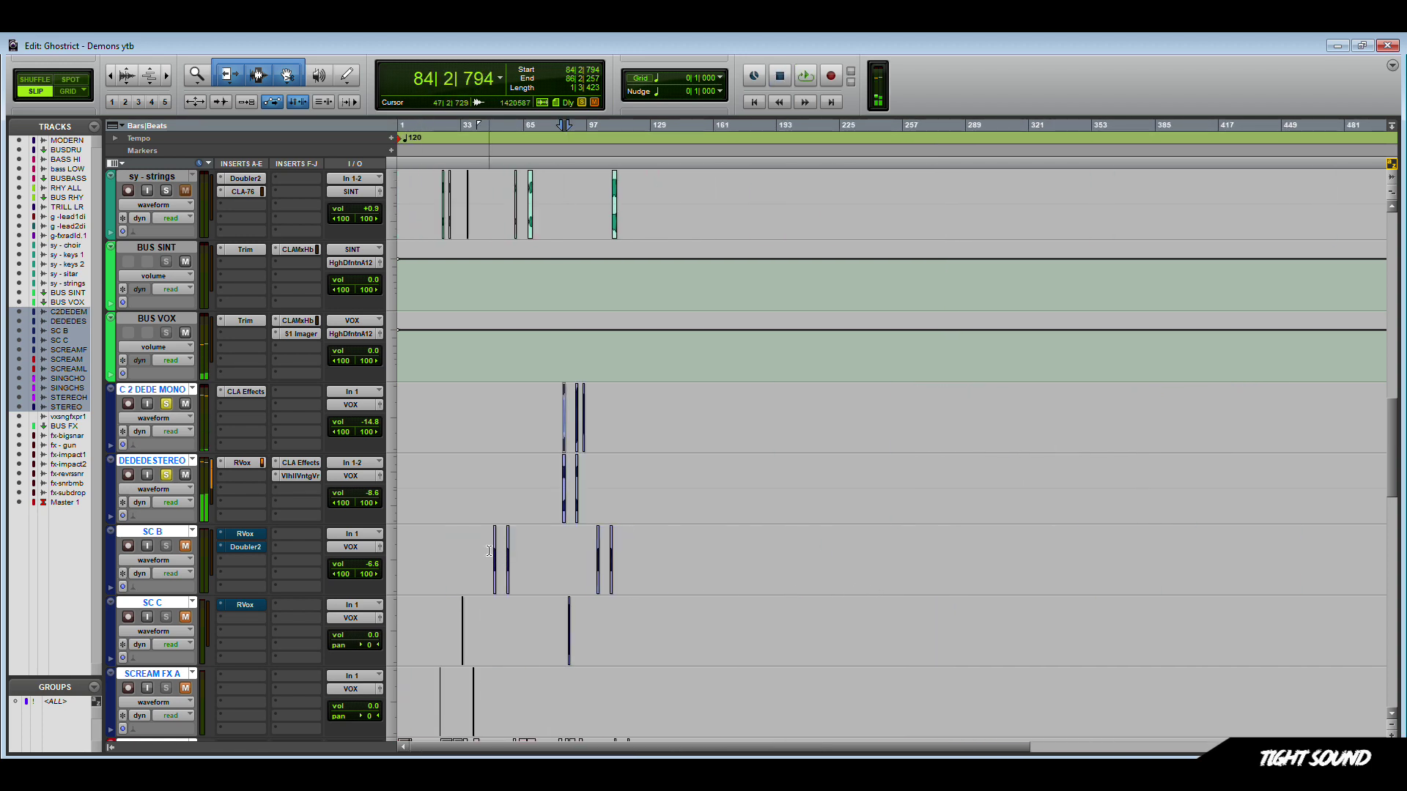
{"action": "left_click", "coordinate": [490, 551]}
{"action": "key", "text": "ctrl+]"}
{"action": "key", "text": "ctrl+]"}
{"action": "key", "text": "ctrl+]"}
{"action": "key", "text": "ctrl+]"}
{"action": "key", "text": "ctrl+]"}
{"action": "left_click", "coordinate": [1048, 569]}
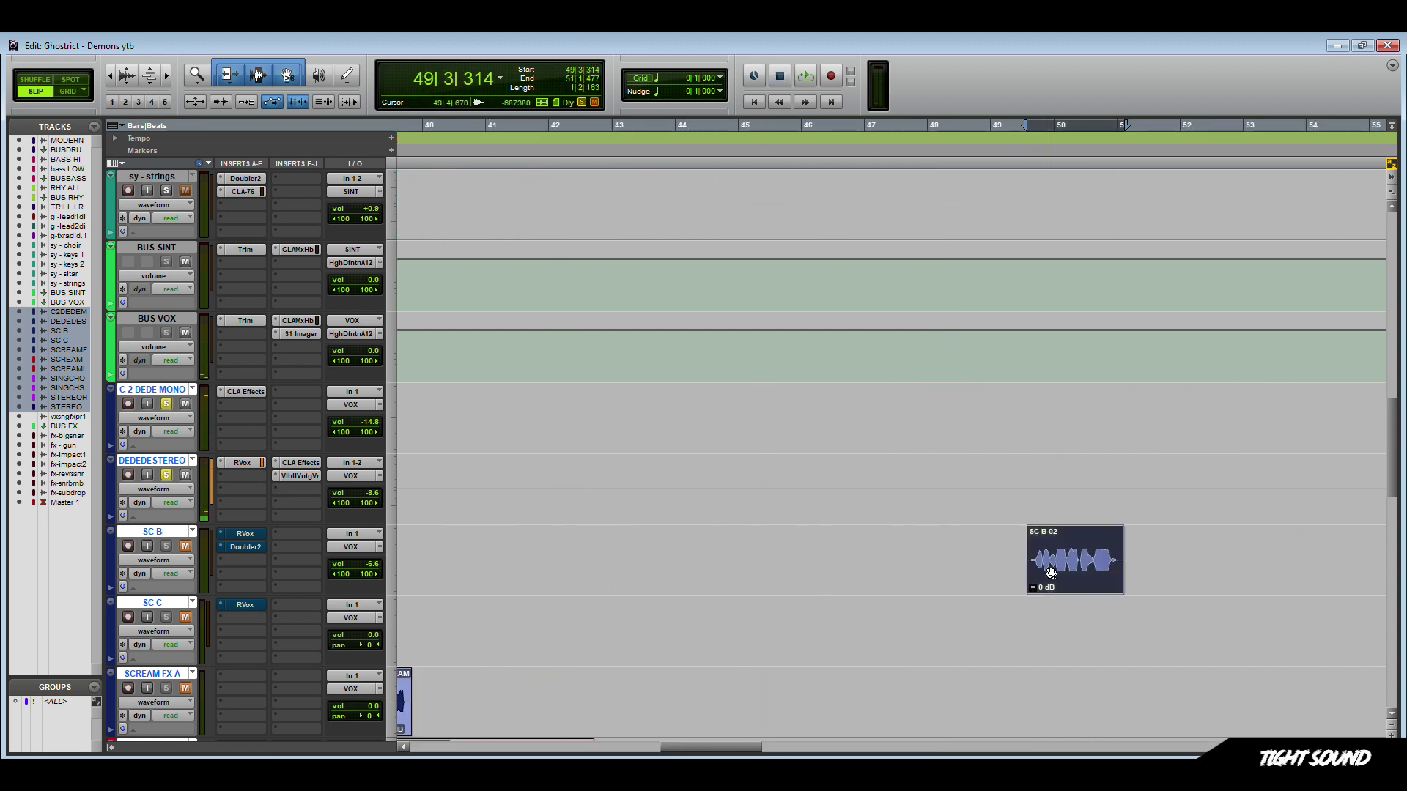
{"action": "key", "text": "space"}
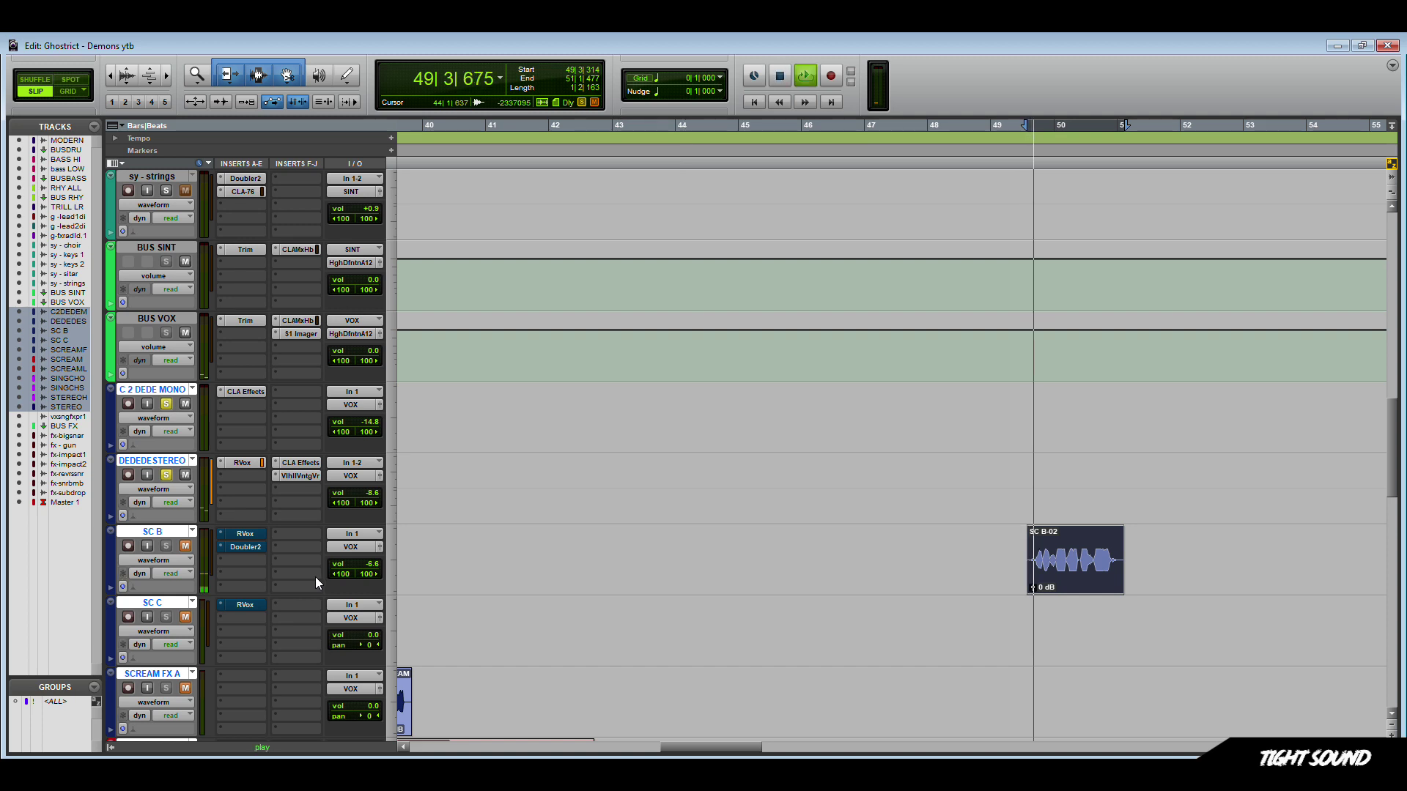
- Solo SC B and replay its clip with the RVox and Doubler2 inserts activated, then stop playback
{"action": "key", "text": "space"}
{"action": "key", "text": "space"}
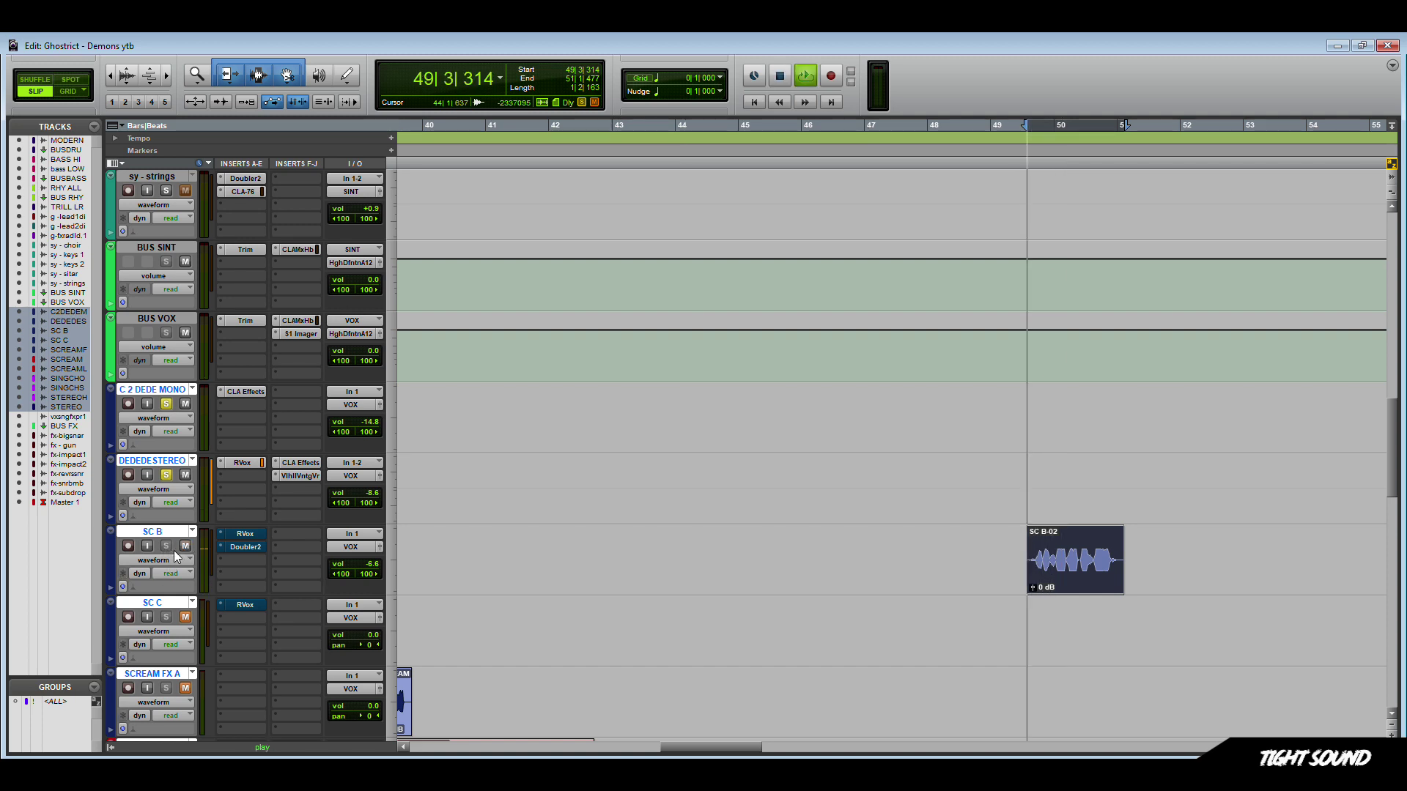
{"action": "left_click", "coordinate": [244, 535], "text": "ctrl"}
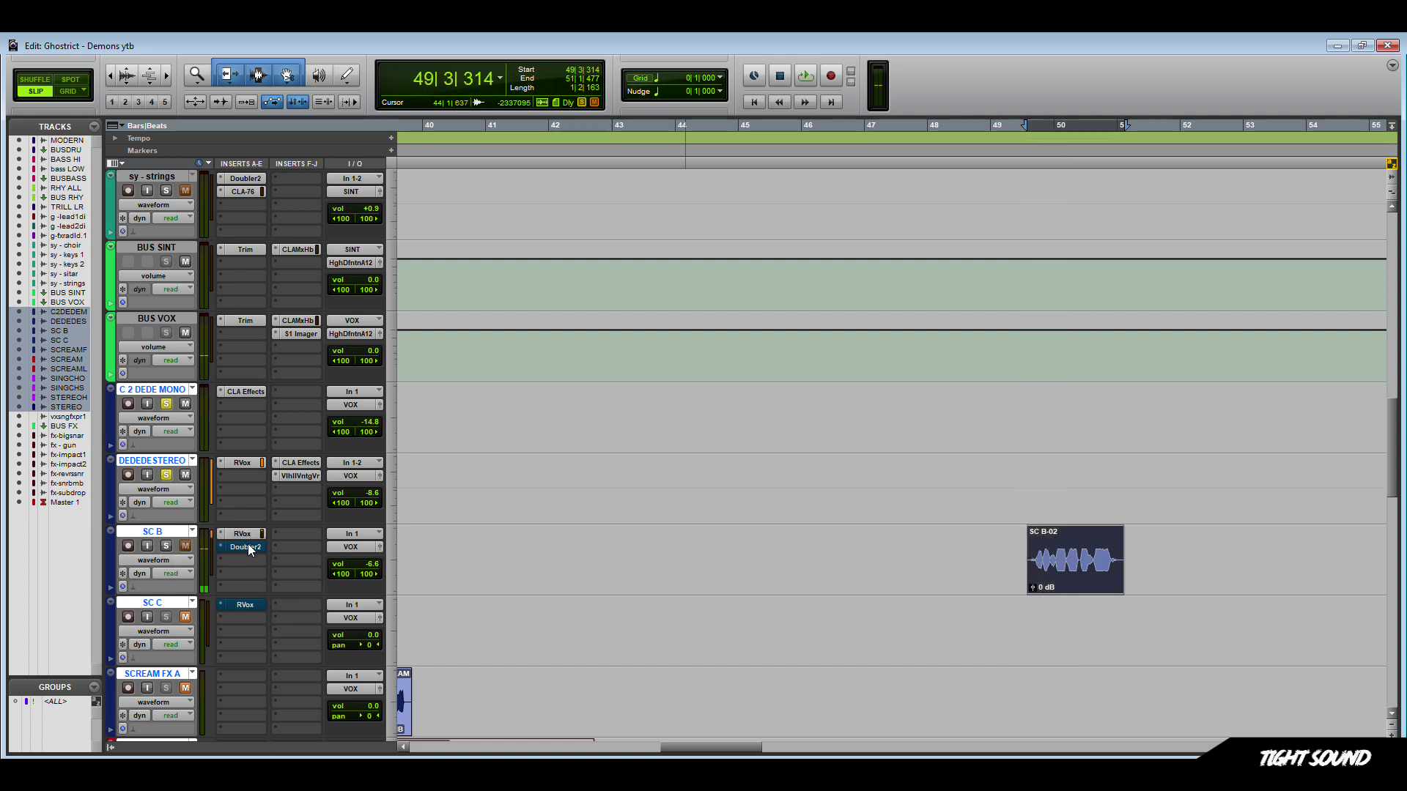
{"action": "left_click", "coordinate": [250, 548], "text": "ctrl"}
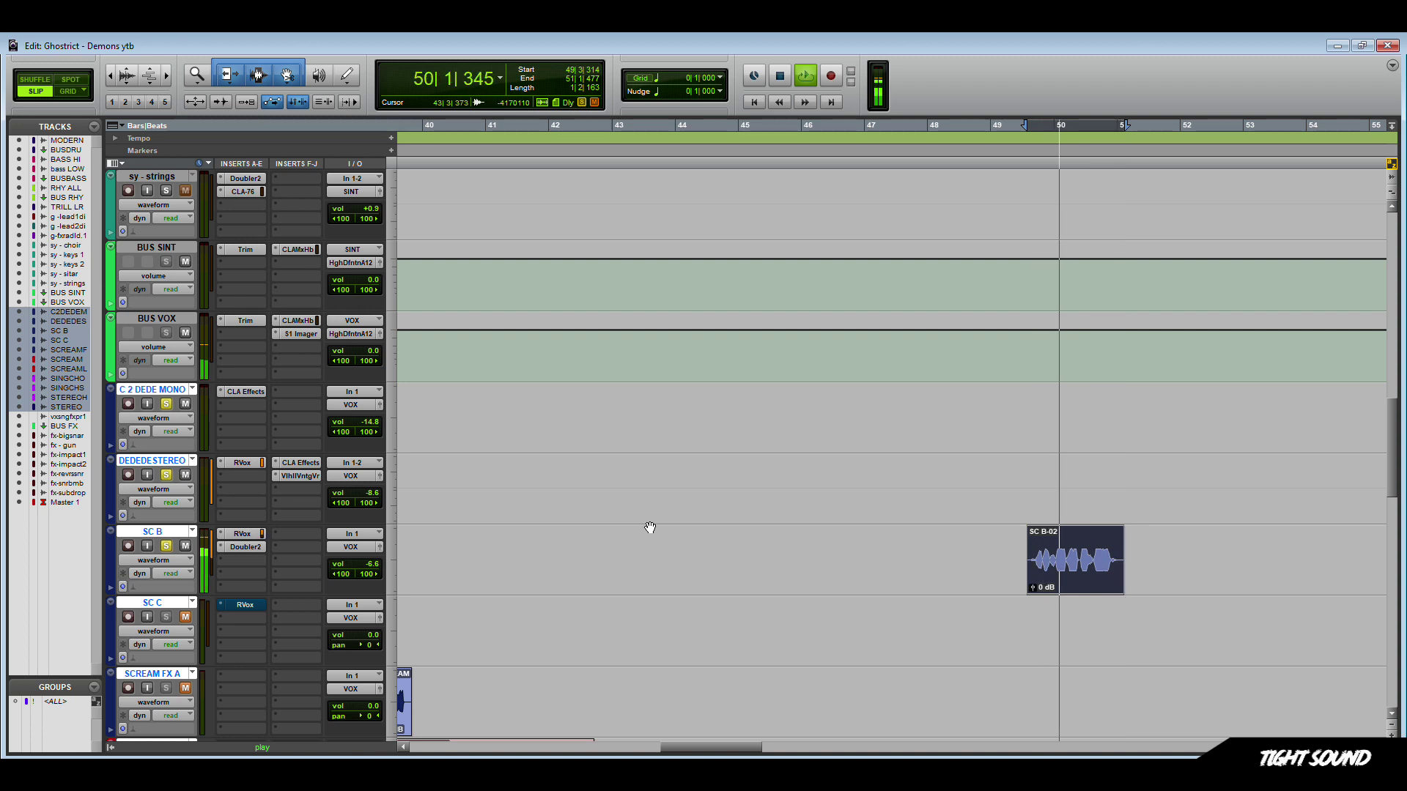
{"action": "key", "text": "space"}
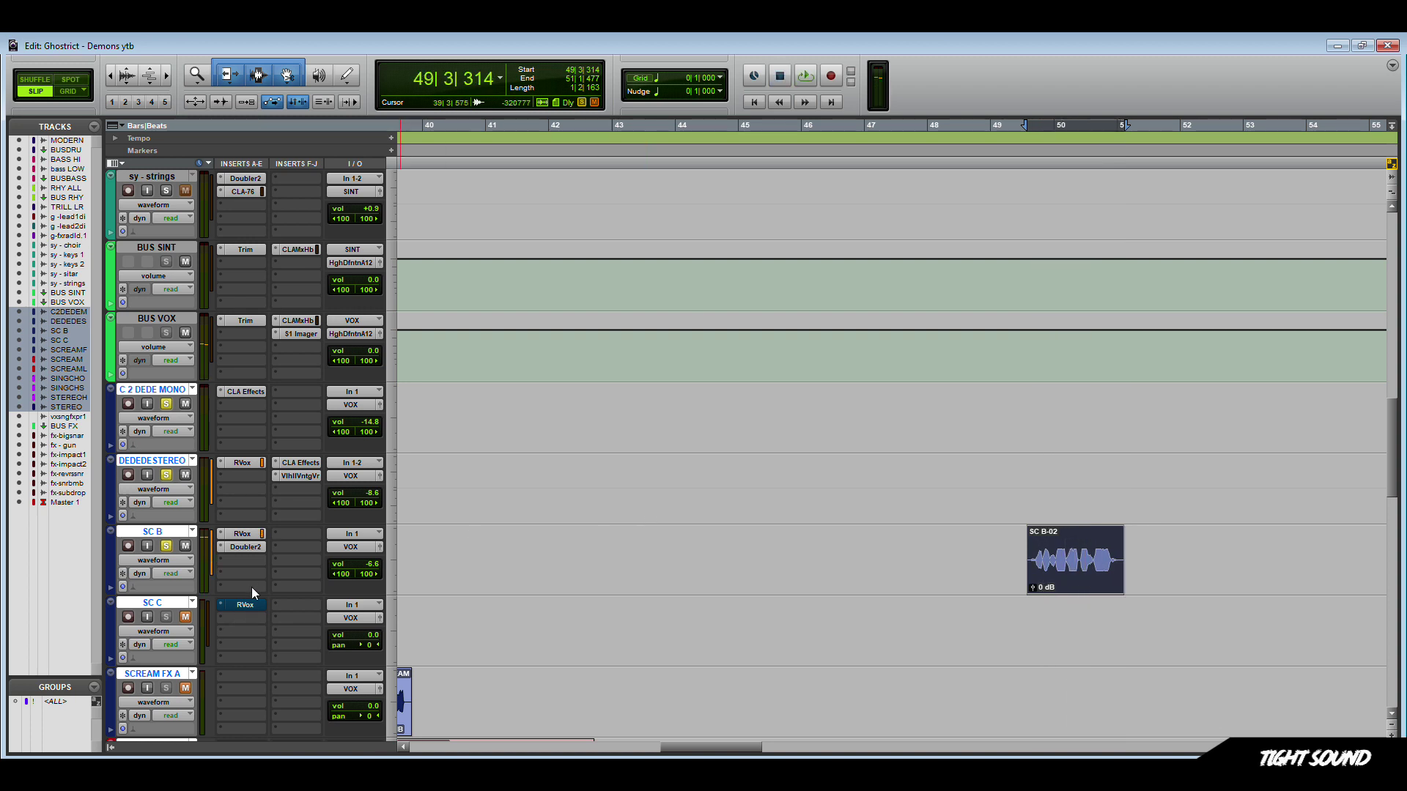
- Open the RVox insert on SC B and examine its compression while the clip plays
{"action": "scroll", "coordinate": [253, 592], "scroll_direction": "down", "scroll_amount": 1}
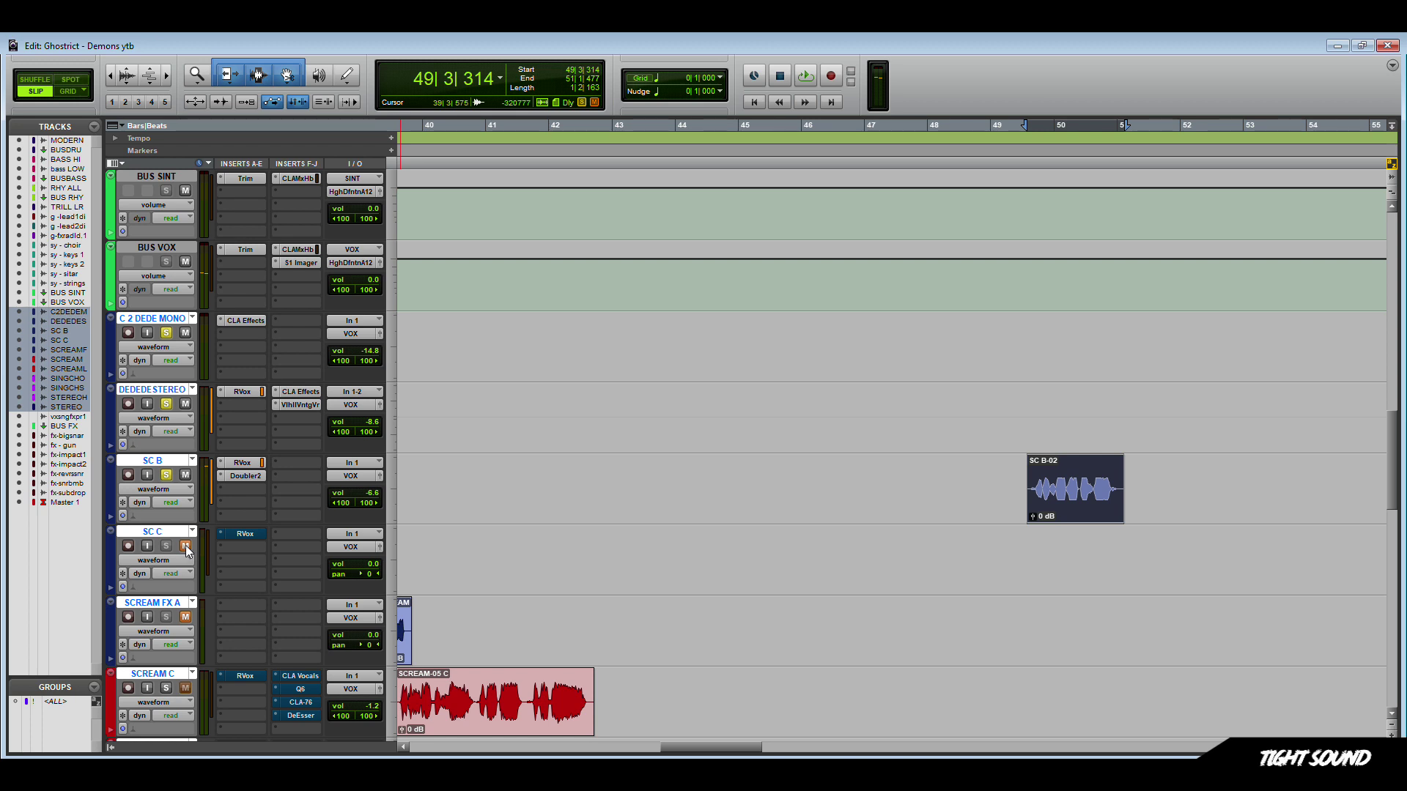
{"action": "left_click", "coordinate": [242, 465]}
{"action": "key", "text": "space"}
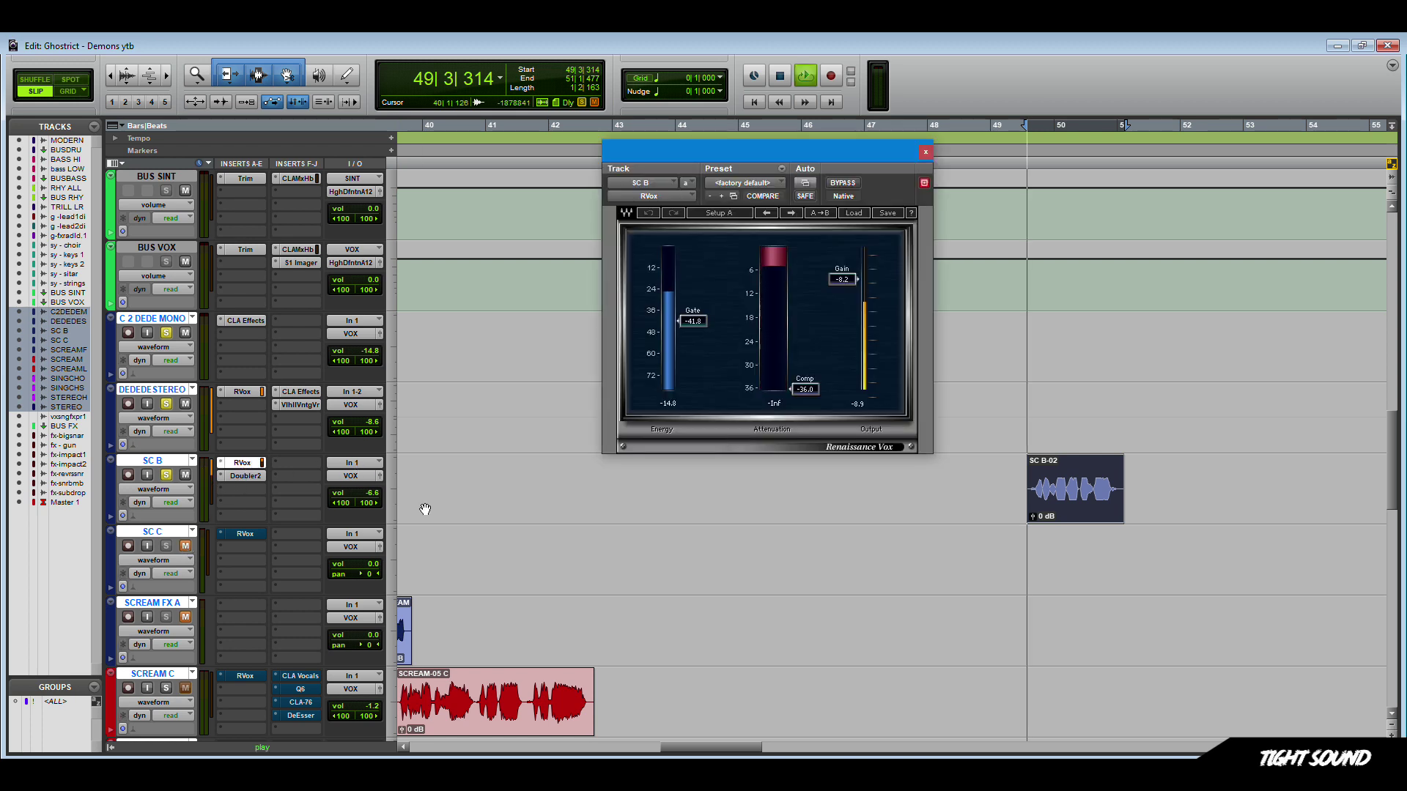
- Close the RVox window, solo SC C in place of SC B, and audition its SC-02 C clip near bar 33
{"action": "left_click", "coordinate": [925, 154]}
{"action": "key", "text": "space"}
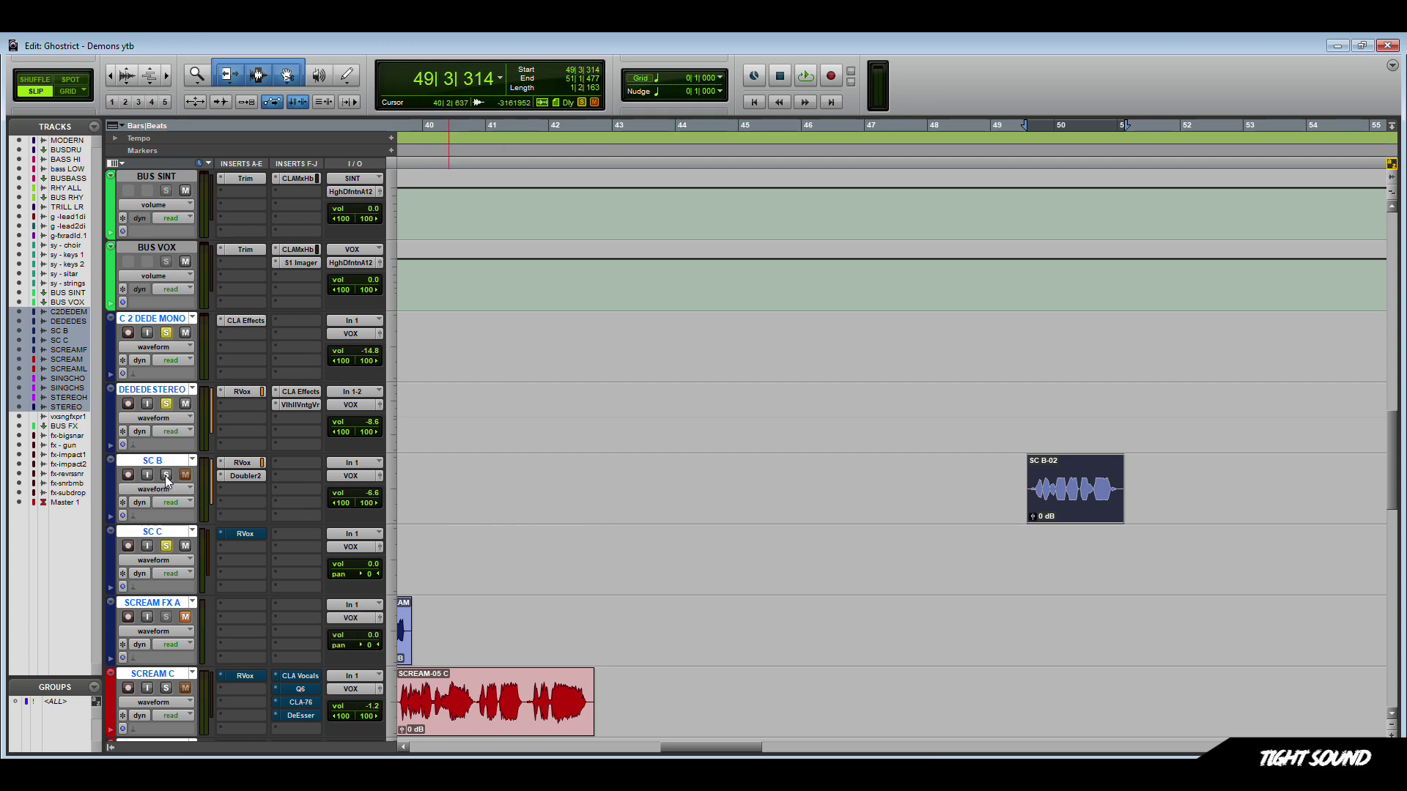
{"action": "key", "text": "ctrl+bracketleft"}
{"action": "key", "text": "ctrl+bracketleft"}
{"action": "key", "text": "ctrl+bracketleft"}
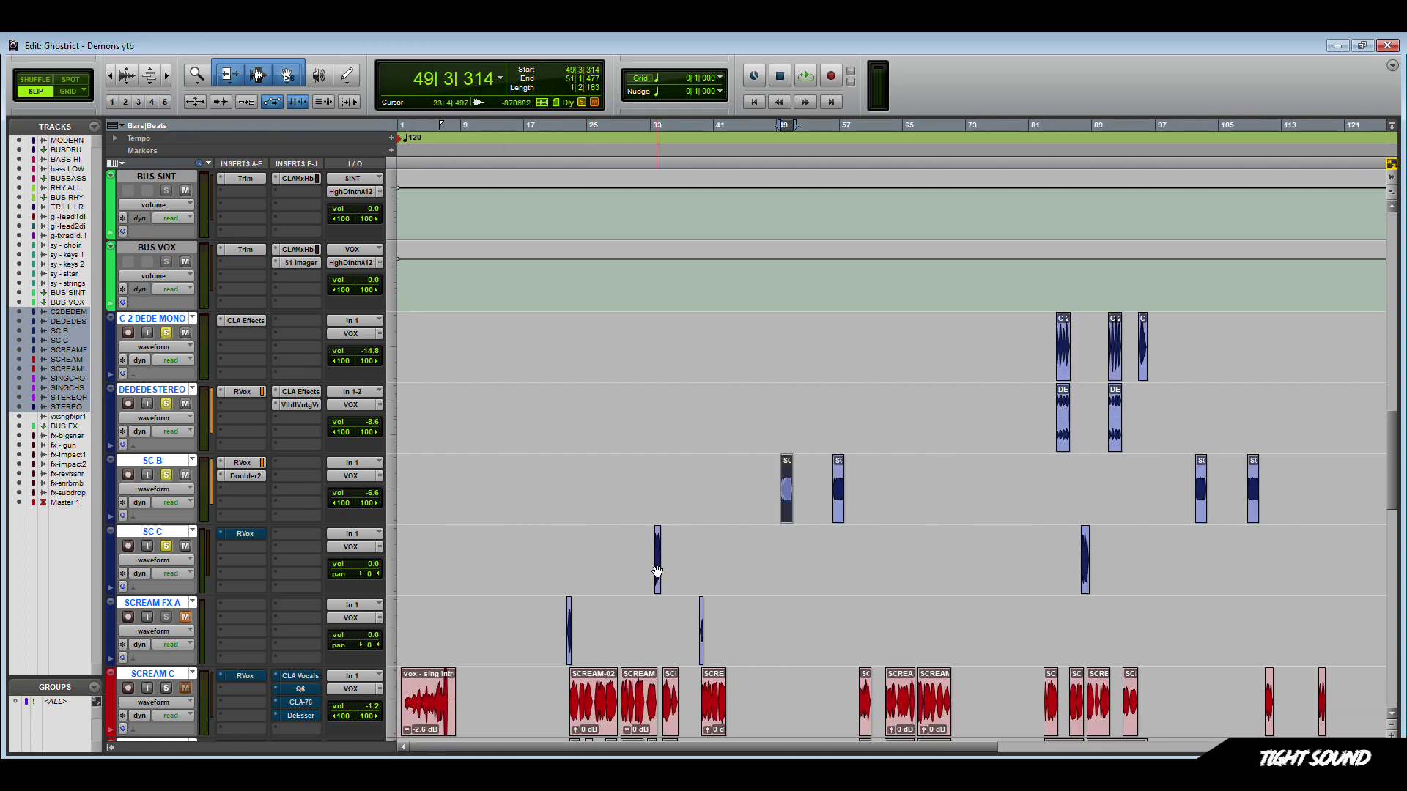
{"action": "left_click", "coordinate": [657, 572]}
{"action": "key", "text": "ctrl+bracketright"}
{"action": "key", "text": "ctrl+bracketright"}
{"action": "key", "text": "ctrl+bracketright"}
{"action": "key", "text": "space"}
{"action": "key", "text": "space"}
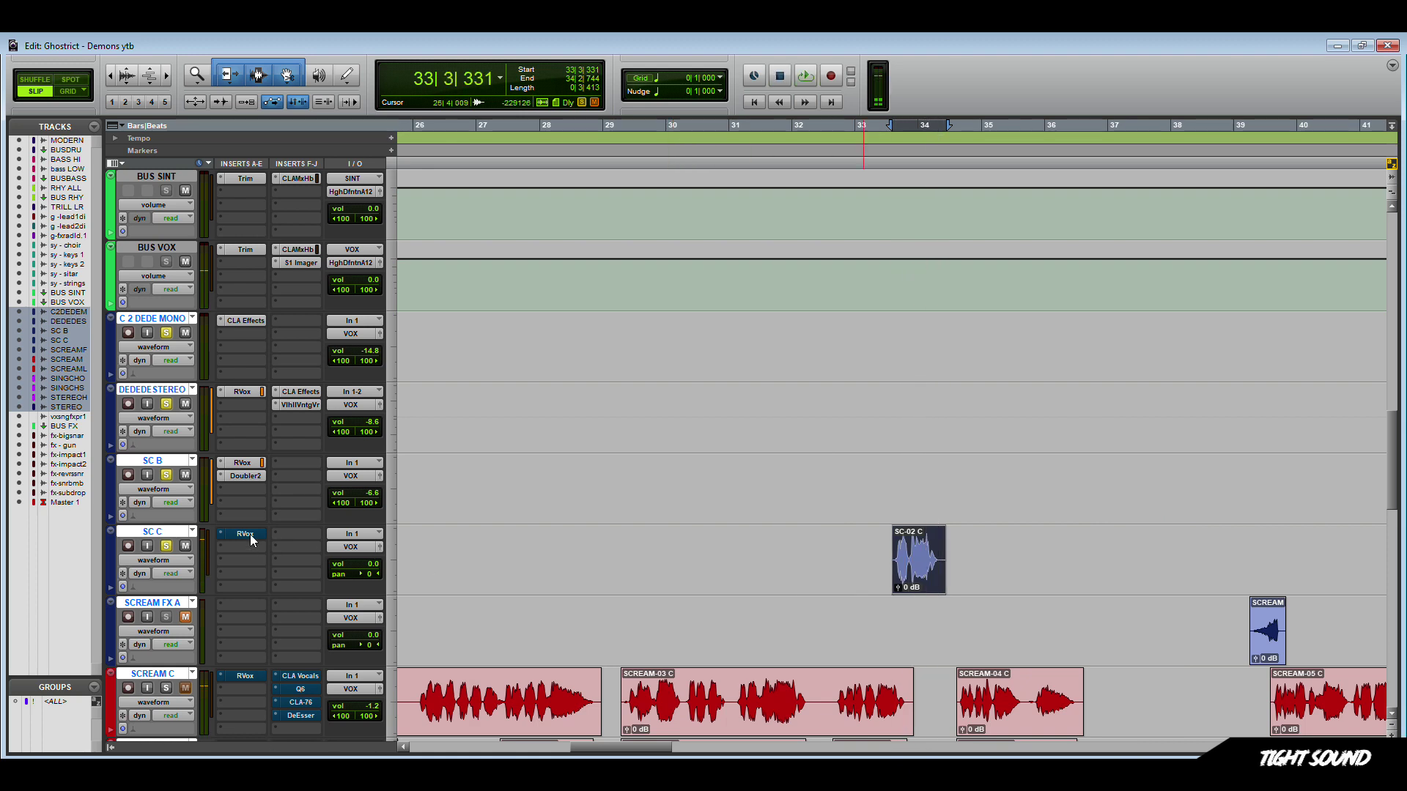
- Activate the RVox insert on SC C and replay the SC-02 C clip through it, closing the plugin window when done
{"action": "left_click", "coordinate": [242, 534]}
{"action": "key", "text": "space"}
{"action": "key", "text": "space"}
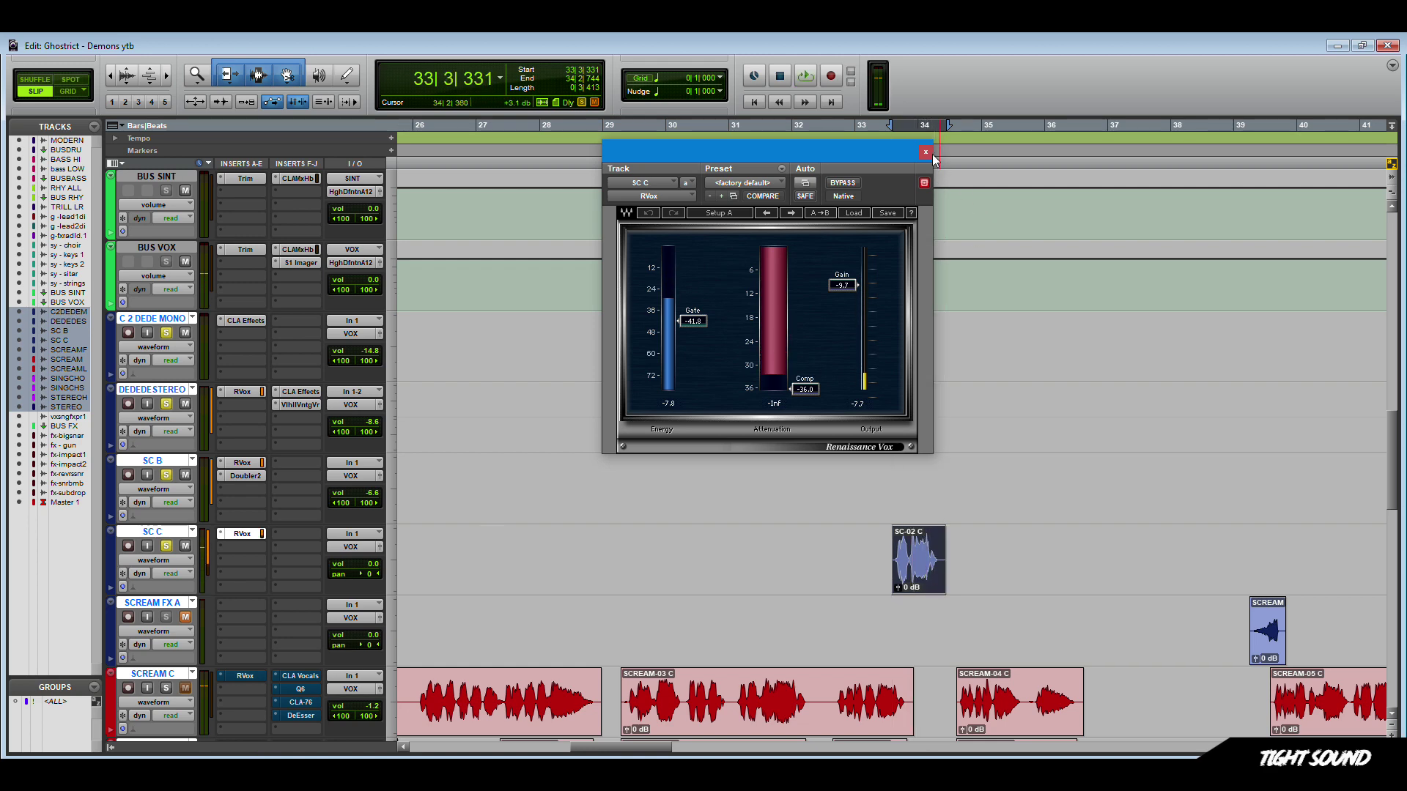
{"action": "left_click", "coordinate": [925, 151]}
- Select the first SCREAM FX A clip near bar 22 and audition it with that track soloed
{"action": "scroll", "coordinate": [926, 436], "scroll_direction": "down", "scroll_amount": 1}
{"action": "scroll", "coordinate": [926, 435], "scroll_direction": "down", "scroll_amount": 3}
{"action": "key", "text": "ctrl+bracketleft"}
{"action": "key", "text": "ctrl+bracketleft"}
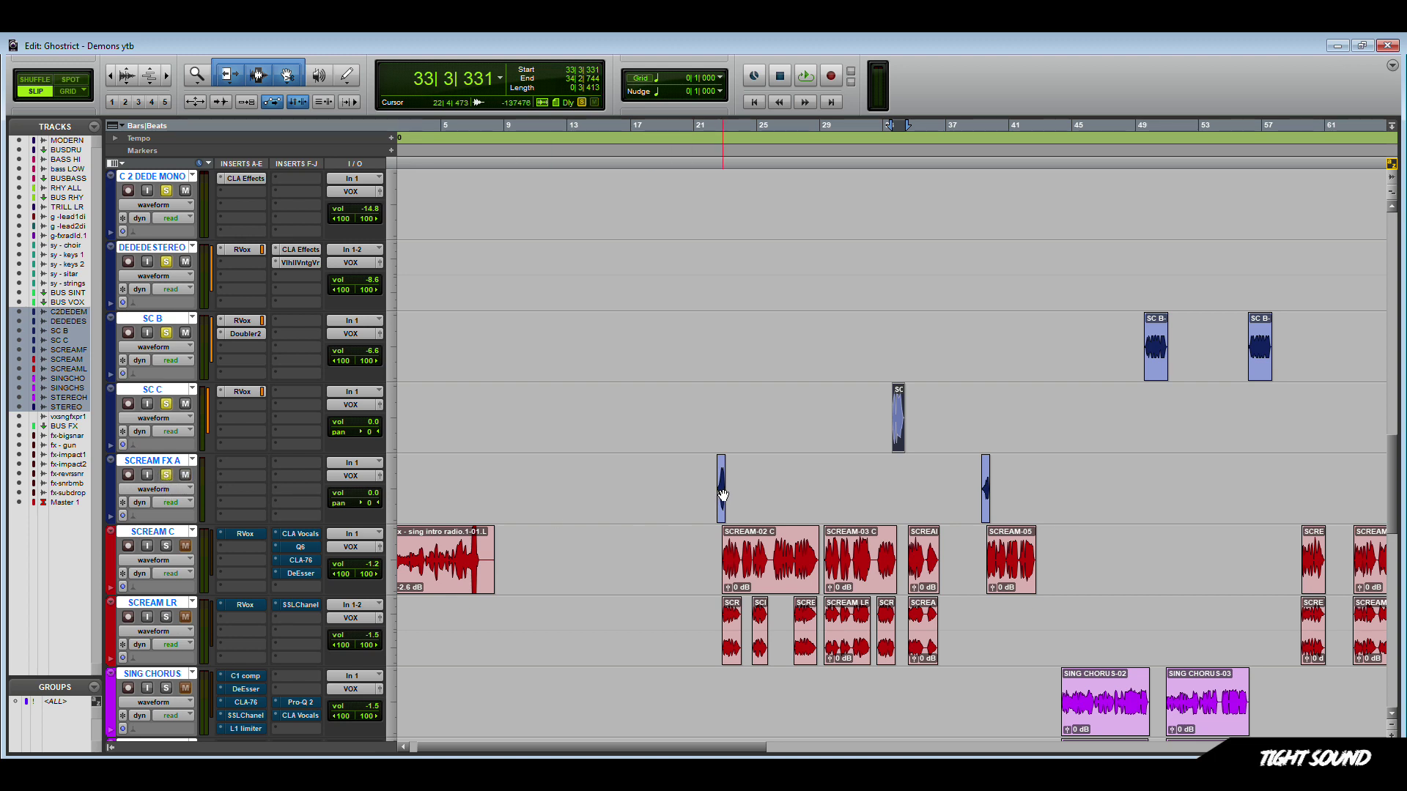
{"action": "left_click", "coordinate": [722, 495]}
{"action": "key", "text": "space"}
{"action": "key", "text": "space"}
- Solo SCREAM C instead of SCREAM FX A and play from its SCREAM-02 C clip
{"action": "scroll", "coordinate": [654, 527], "scroll_direction": "down", "scroll_amount": 3}
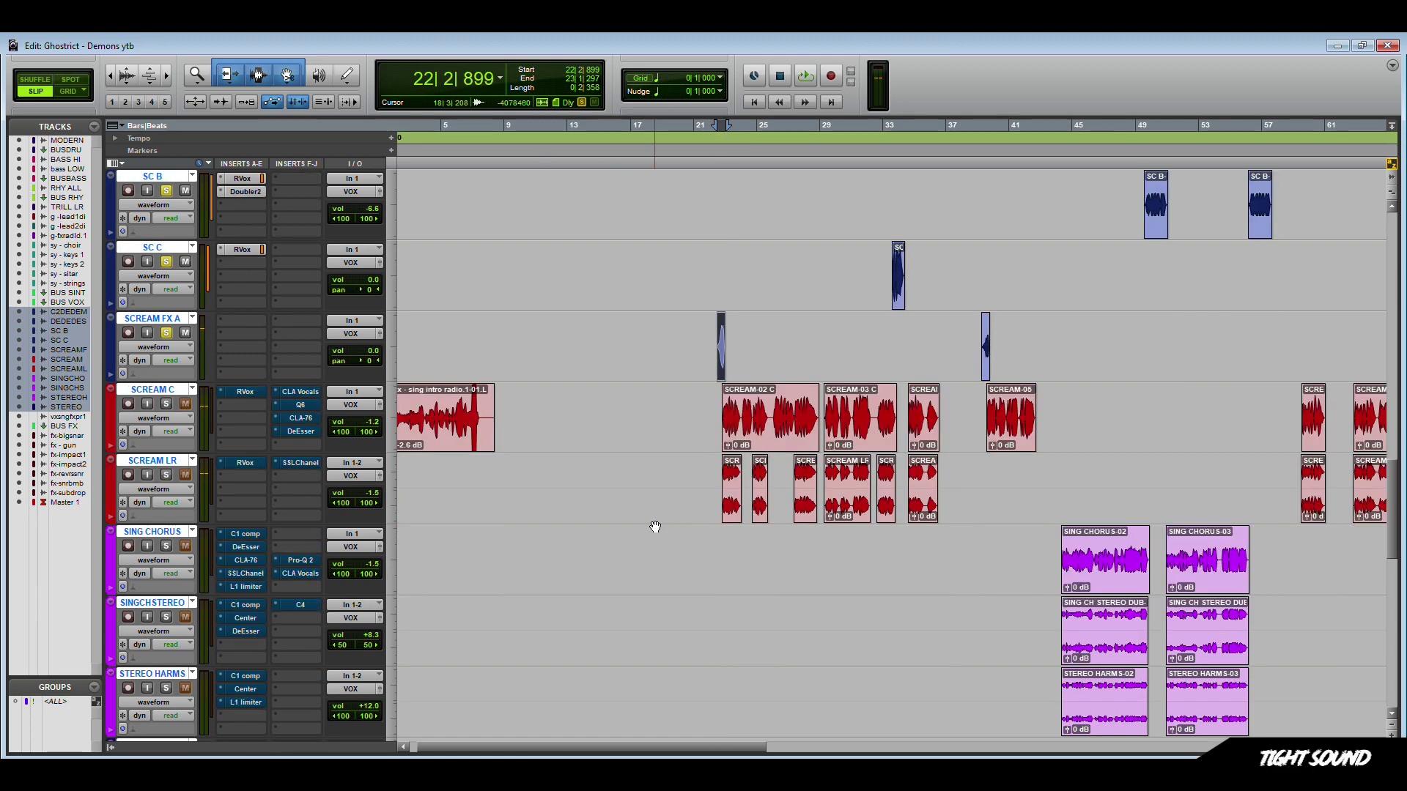
{"action": "scroll", "coordinate": [654, 527], "scroll_direction": "down", "scroll_amount": 3}
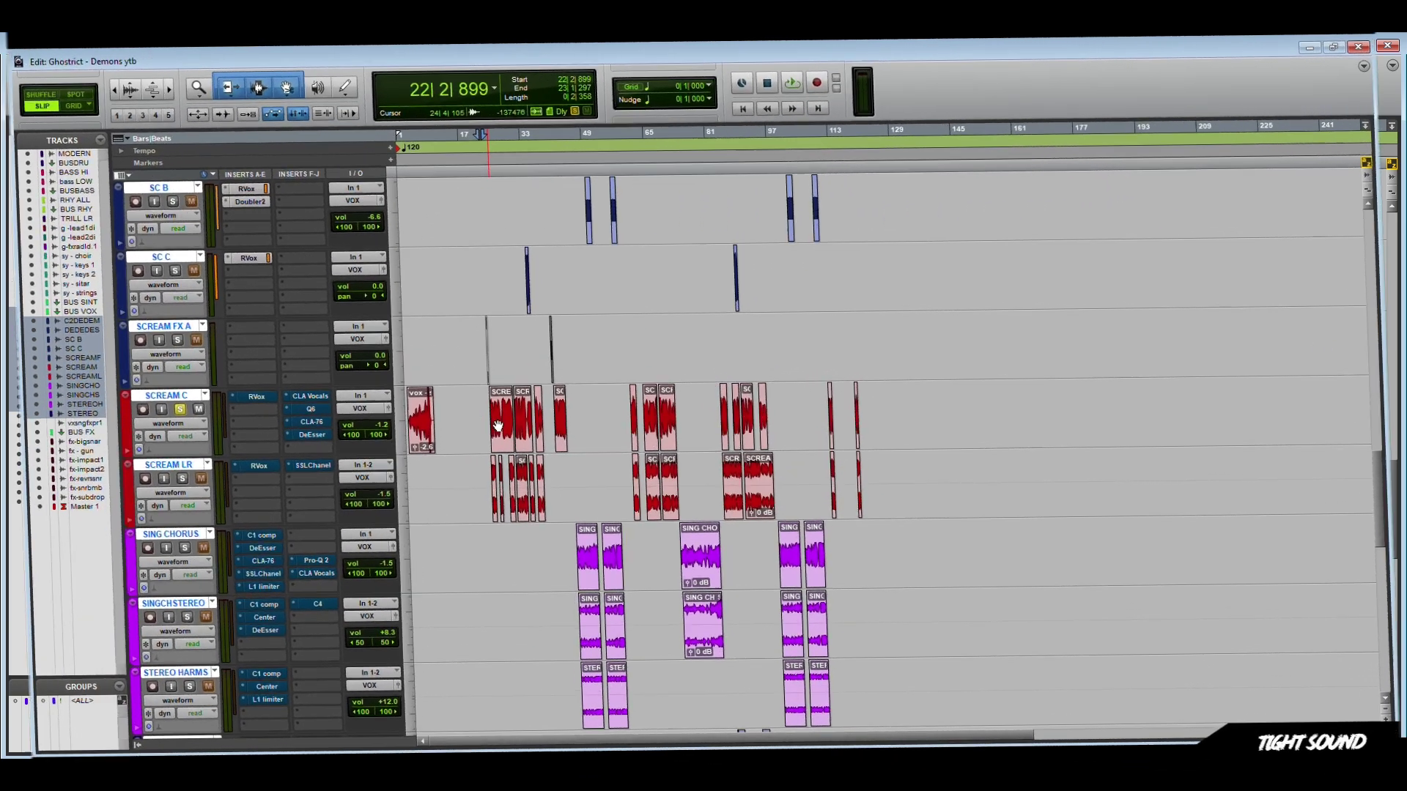
{"action": "left_click", "coordinate": [493, 449]}
{"action": "key", "text": "space"}
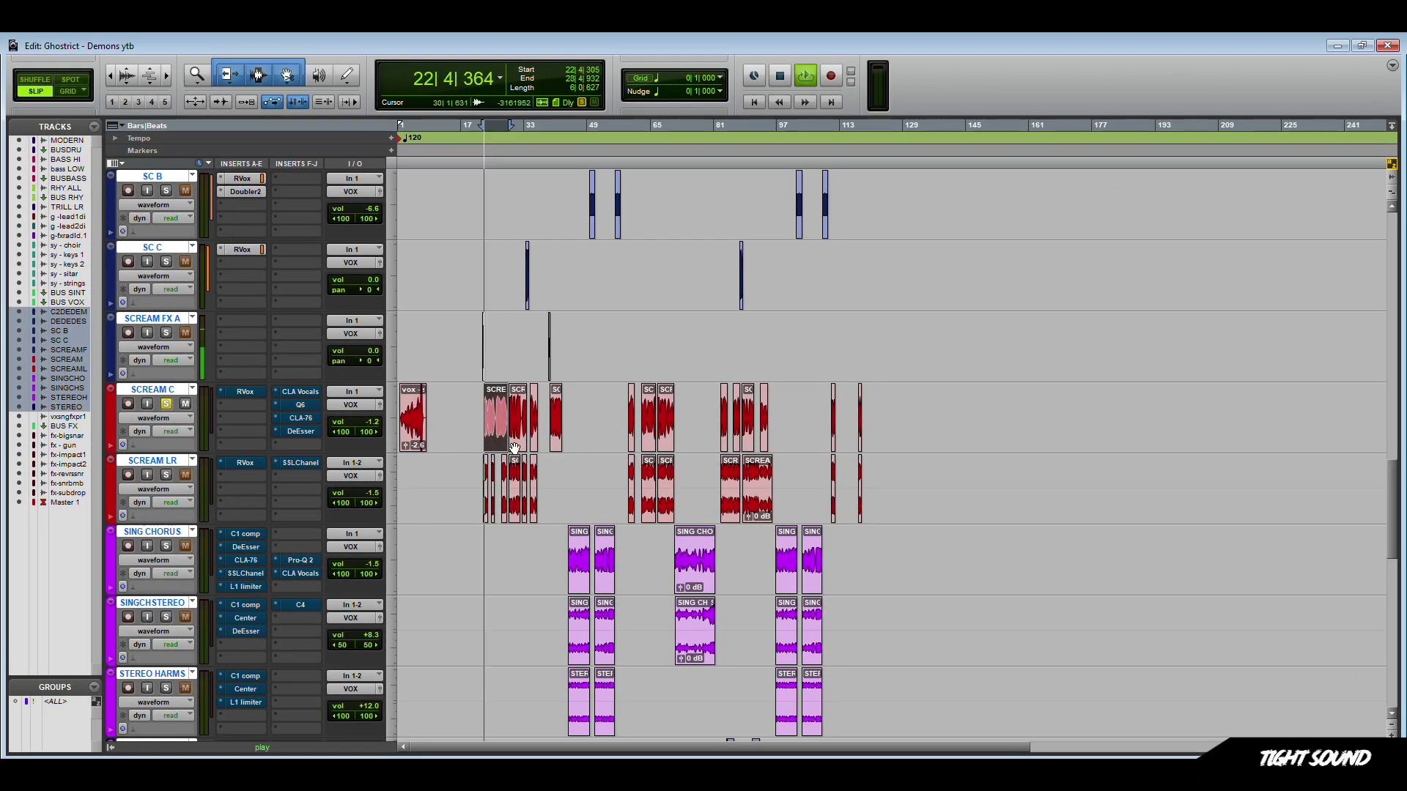
- Activate the RVox and CLA Vocals inserts on SCREAM C and view their settings during playback
{"action": "left_click", "coordinate": [245, 392]}
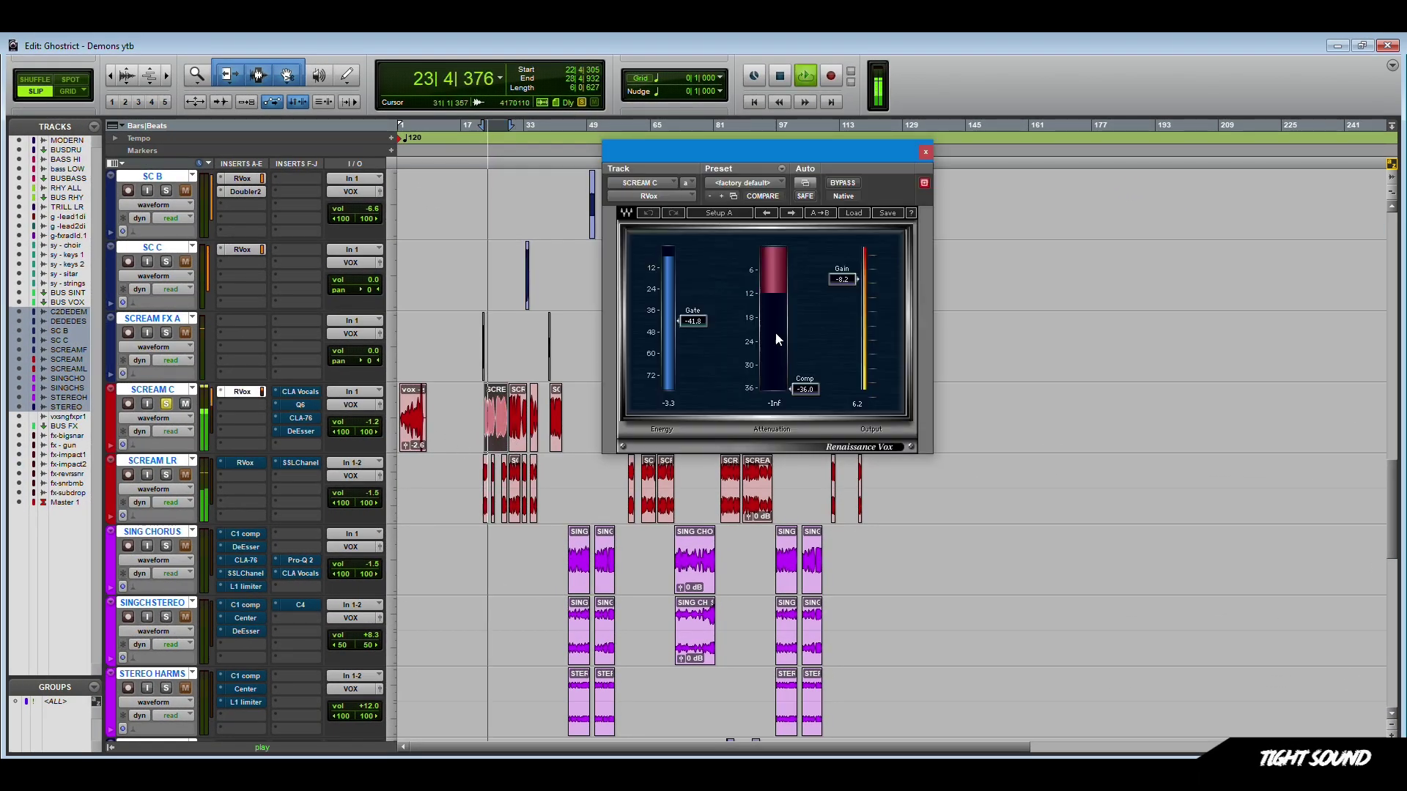
{"action": "left_click", "coordinate": [925, 152]}
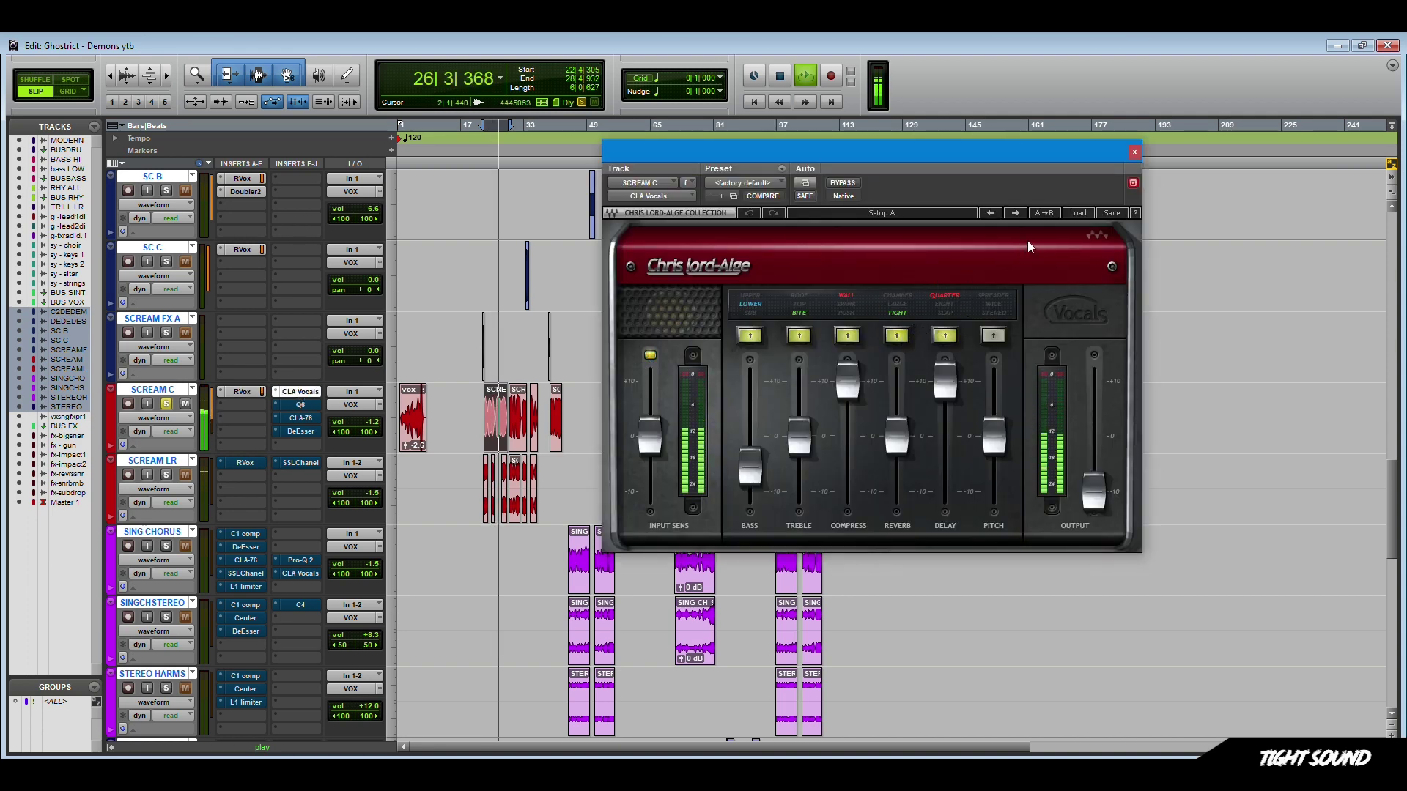
{"action": "left_click", "coordinate": [1134, 152]}
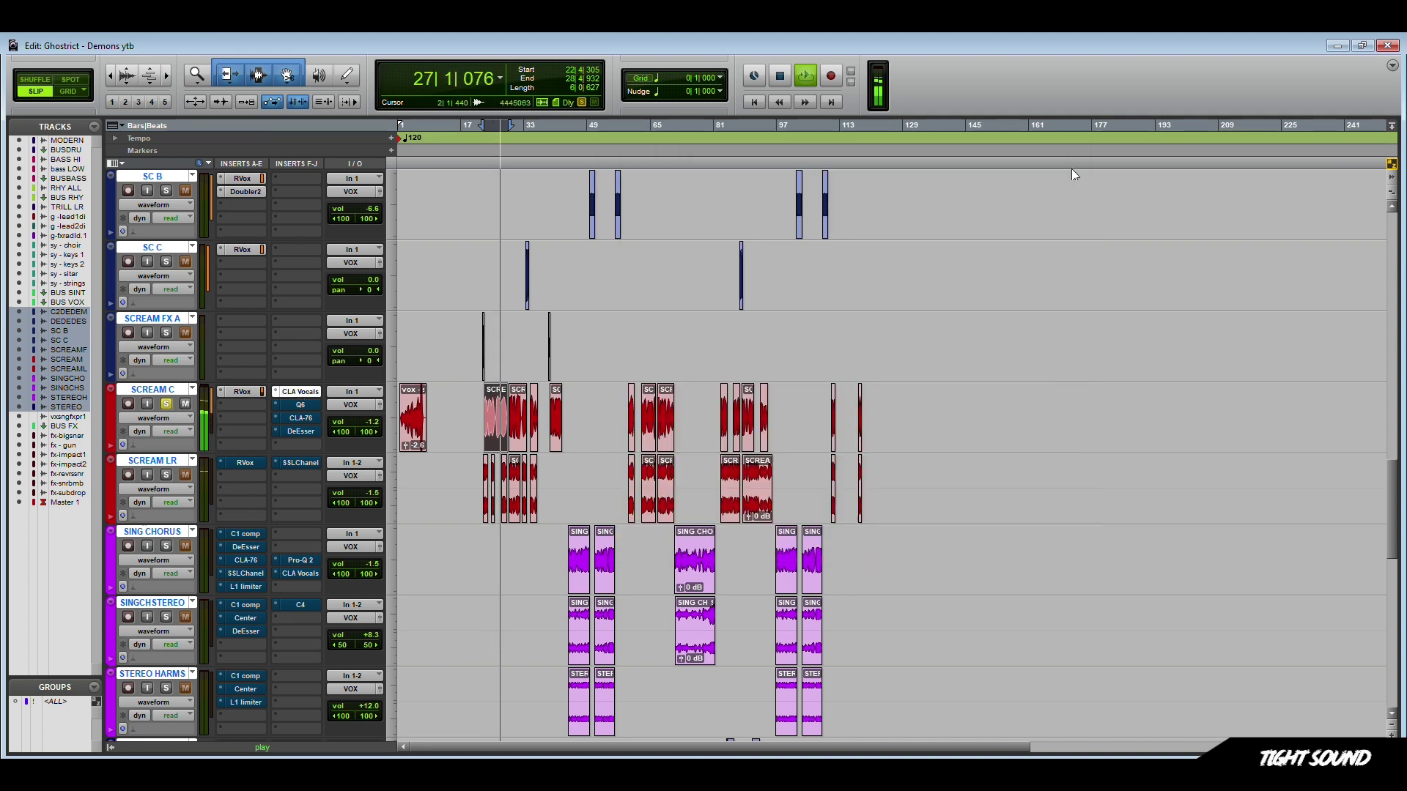
- Activate the Q6, CLA-76 and DeEsser inserts on SCREAM C during playback, taking the CLA-76 out of bypass
{"action": "left_click", "coordinate": [298, 404]}
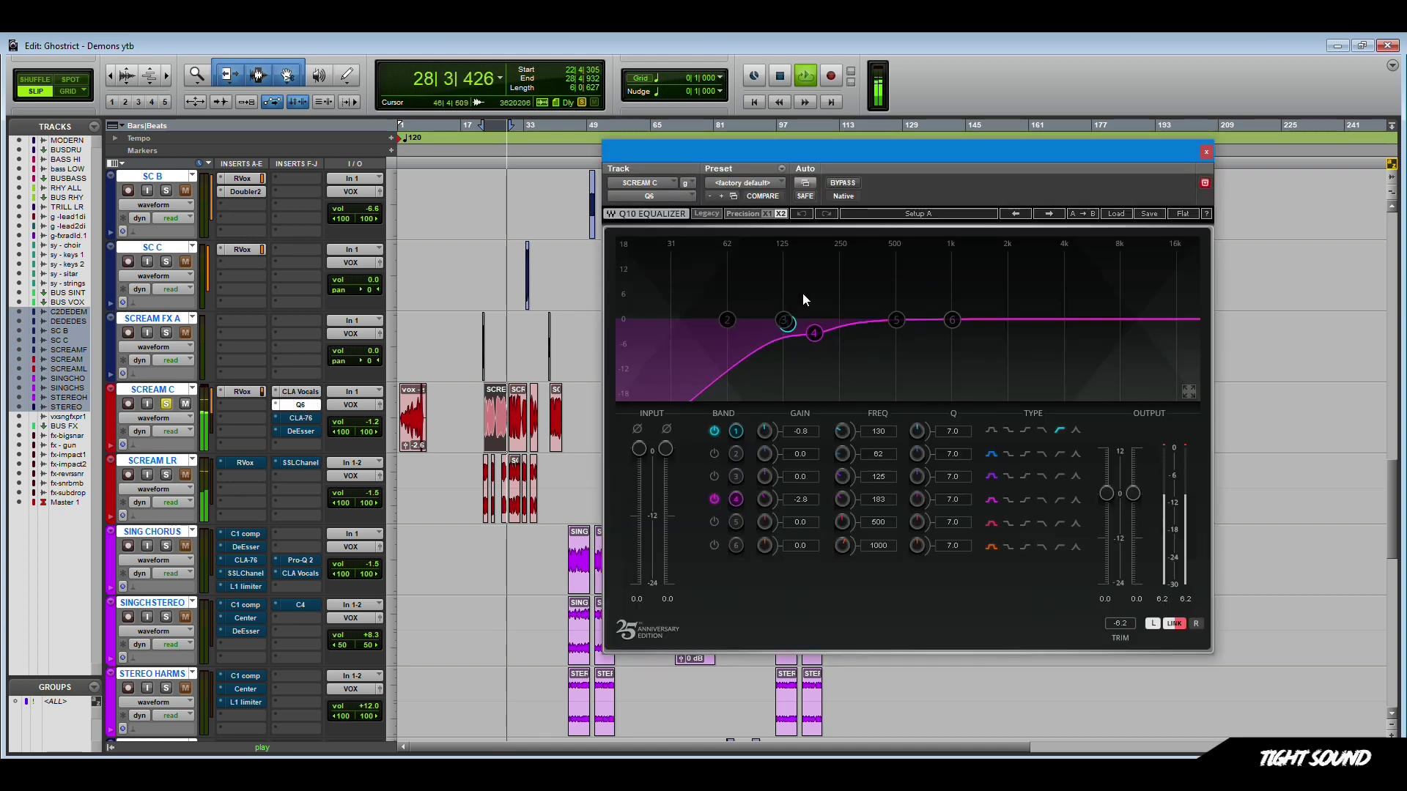
{"action": "left_click", "coordinate": [294, 418]}
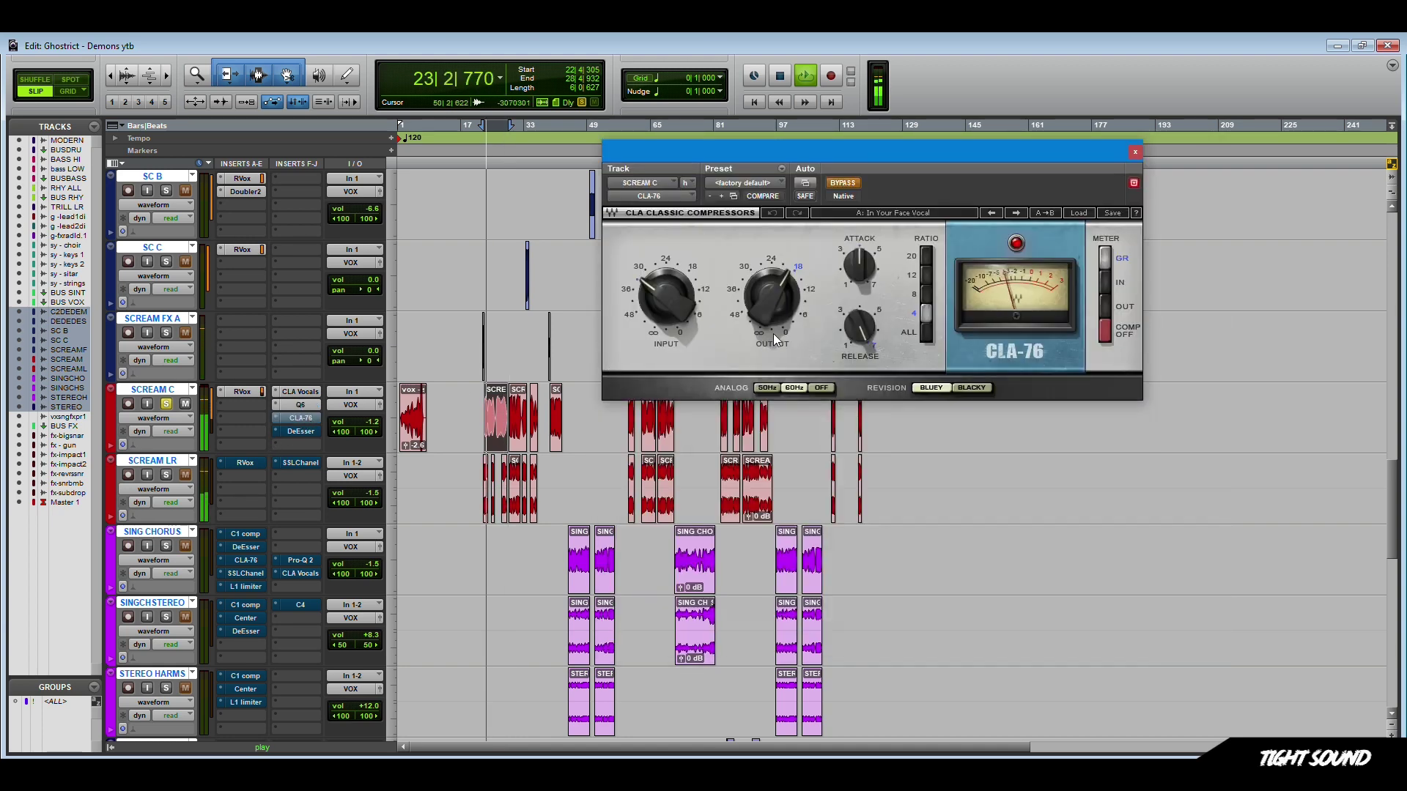
{"action": "left_click", "coordinate": [843, 182]}
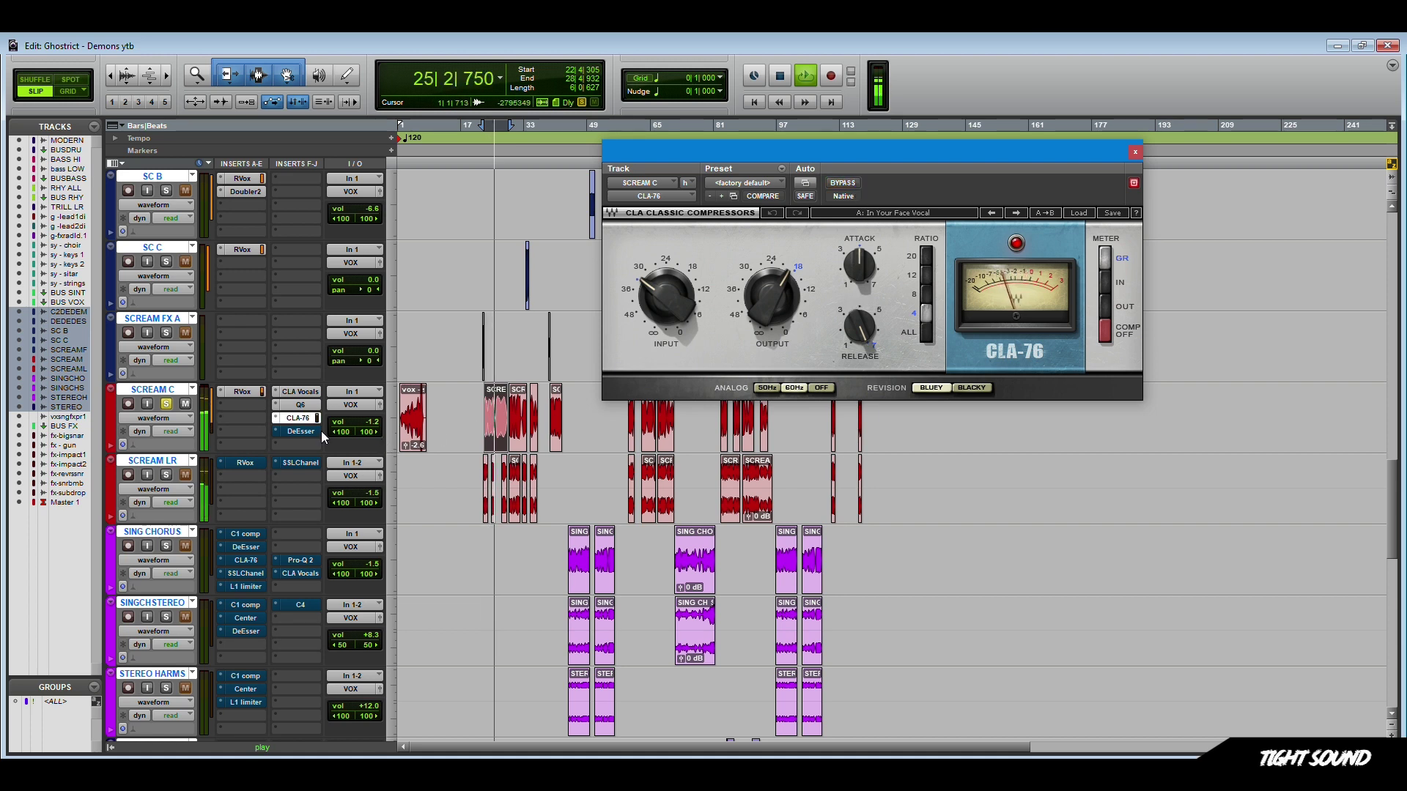
{"action": "left_click", "coordinate": [299, 431]}
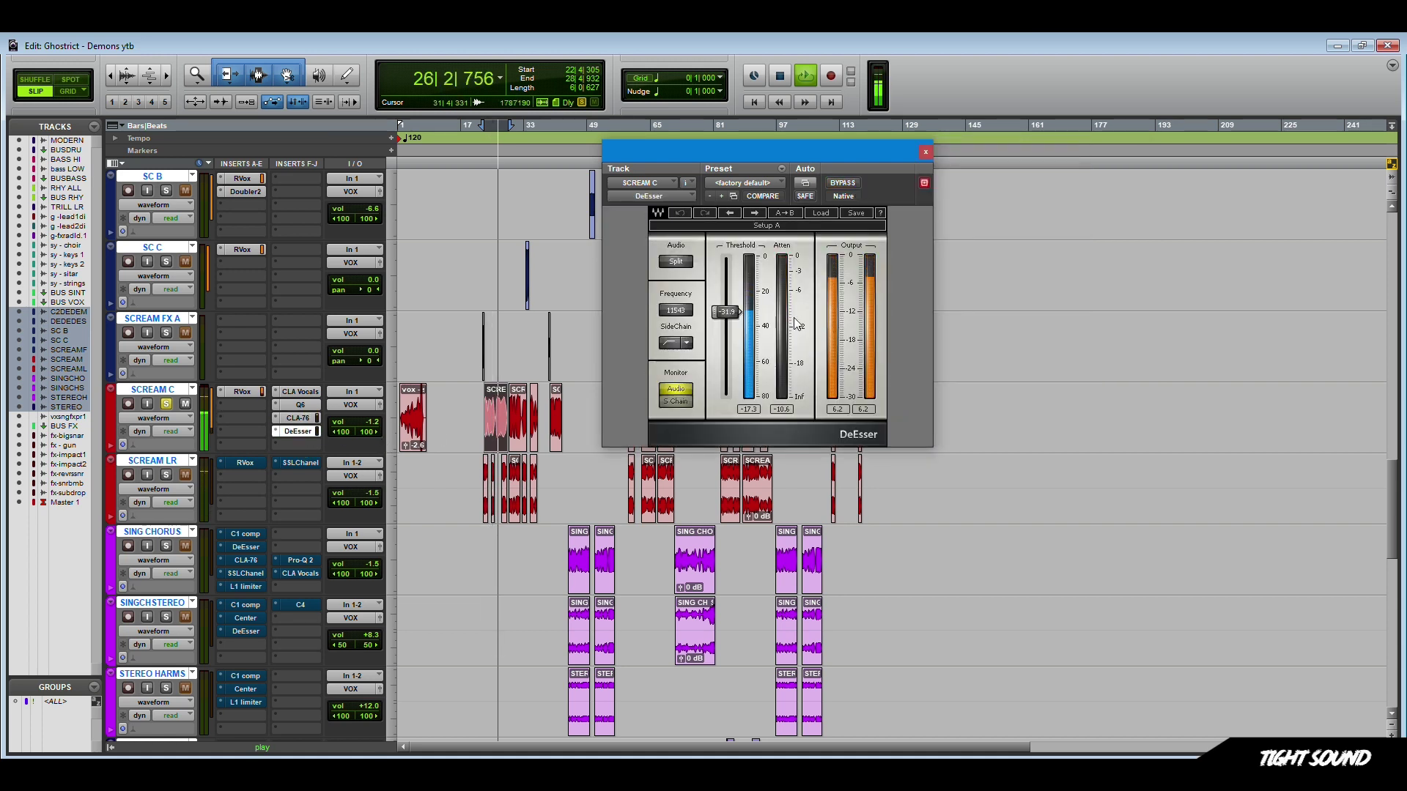
{"action": "left_click", "coordinate": [925, 153]}
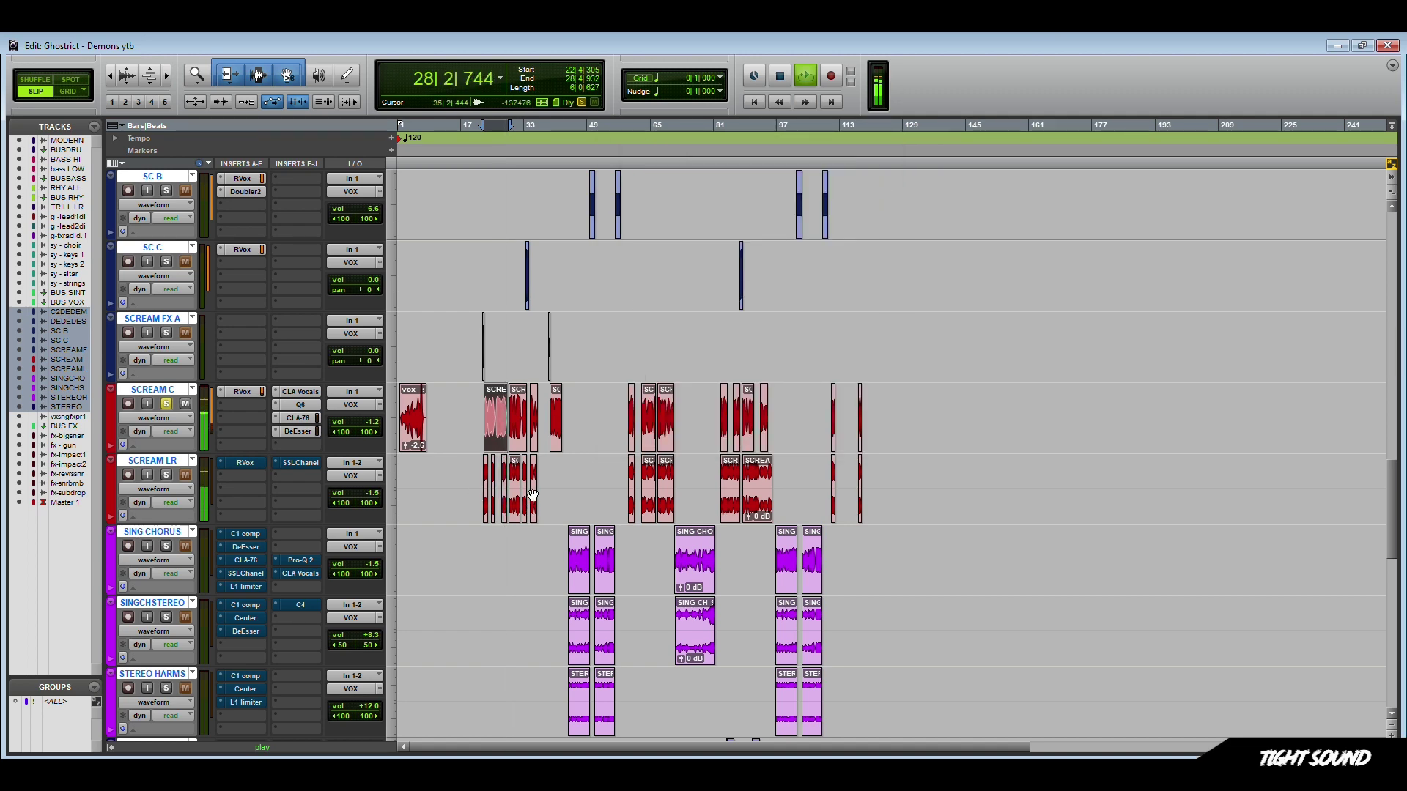
- Stop playback, select the SCREAM LR clip at bar 62, and play it with SCREAM LR soloed
{"action": "key", "text": "ctrl+]"}
{"action": "key", "text": "space"}
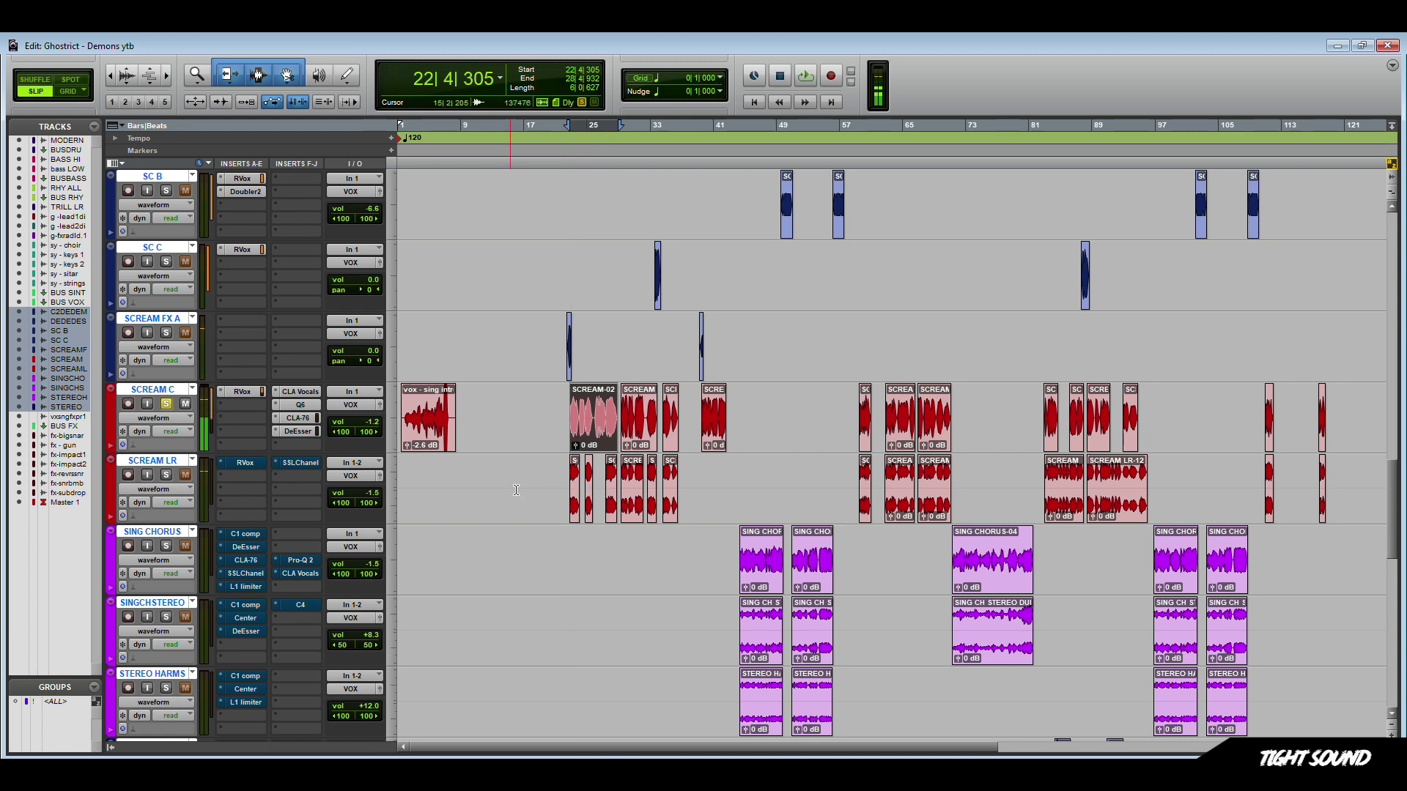
{"action": "left_click", "coordinate": [893, 502]}
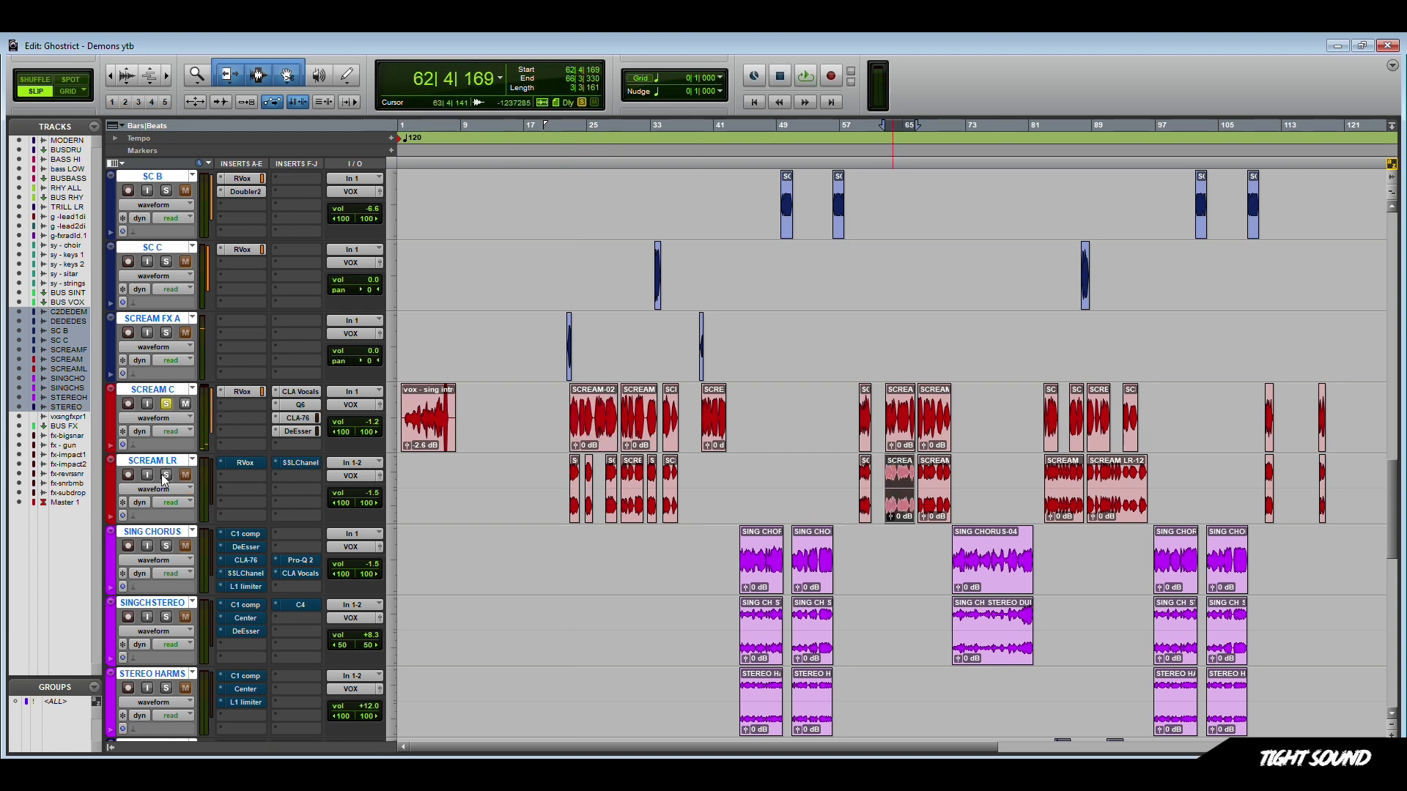
{"action": "key", "text": "space"}
- Activate RVox and SSLChannel on SCREAM LR, view the SSLChannel settings, and play it together with SCREAM C before stopping
{"action": "left_click", "coordinate": [299, 463]}
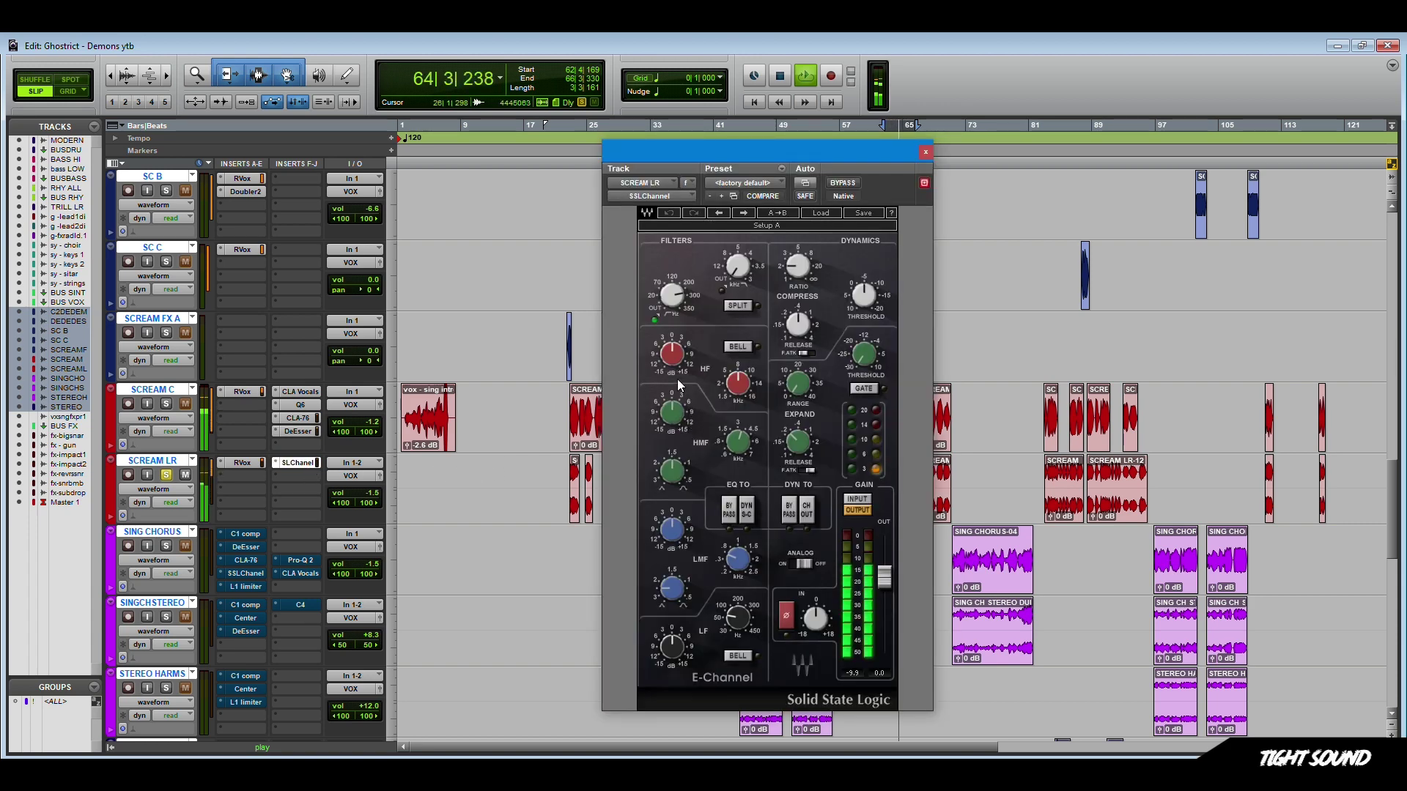
{"action": "left_click", "coordinate": [926, 154]}
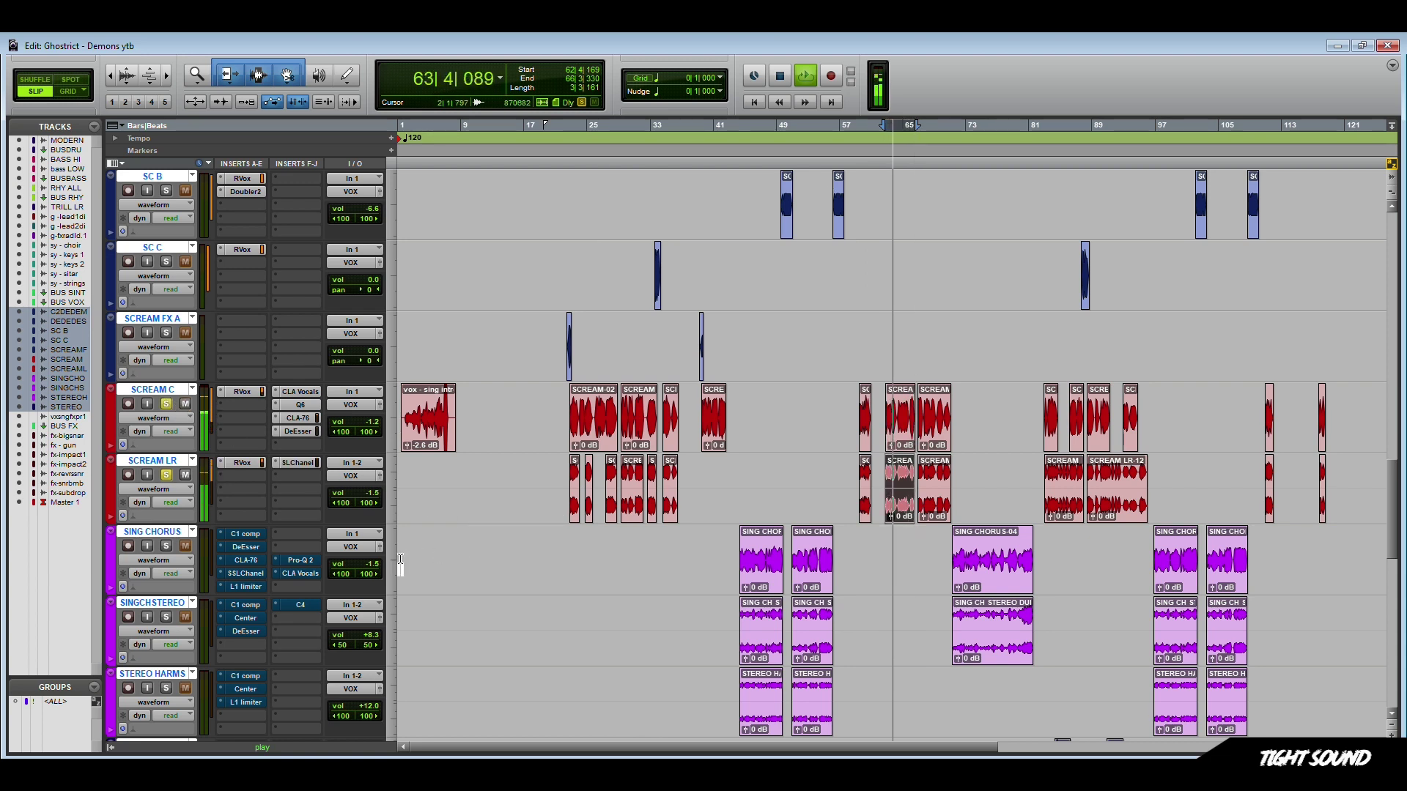
{"action": "key", "text": "space"}
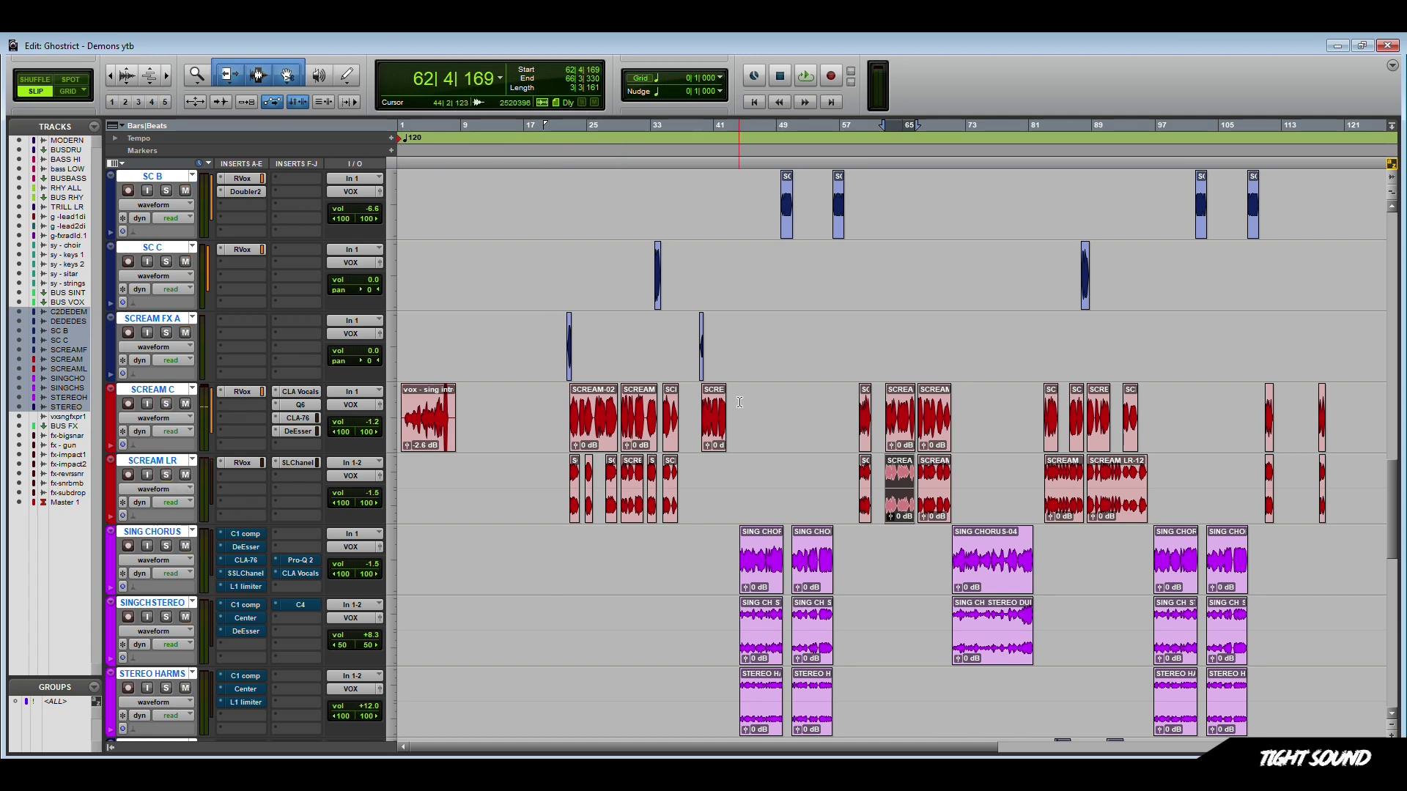
- Select the first SING CHORUS clip at bar 44, solo its track alone, and play from the clip
{"action": "scroll", "coordinate": [738, 402], "scroll_direction": "down", "scroll_amount": 1}
{"action": "left_click", "coordinate": [762, 503]}
{"action": "key", "text": "space"}
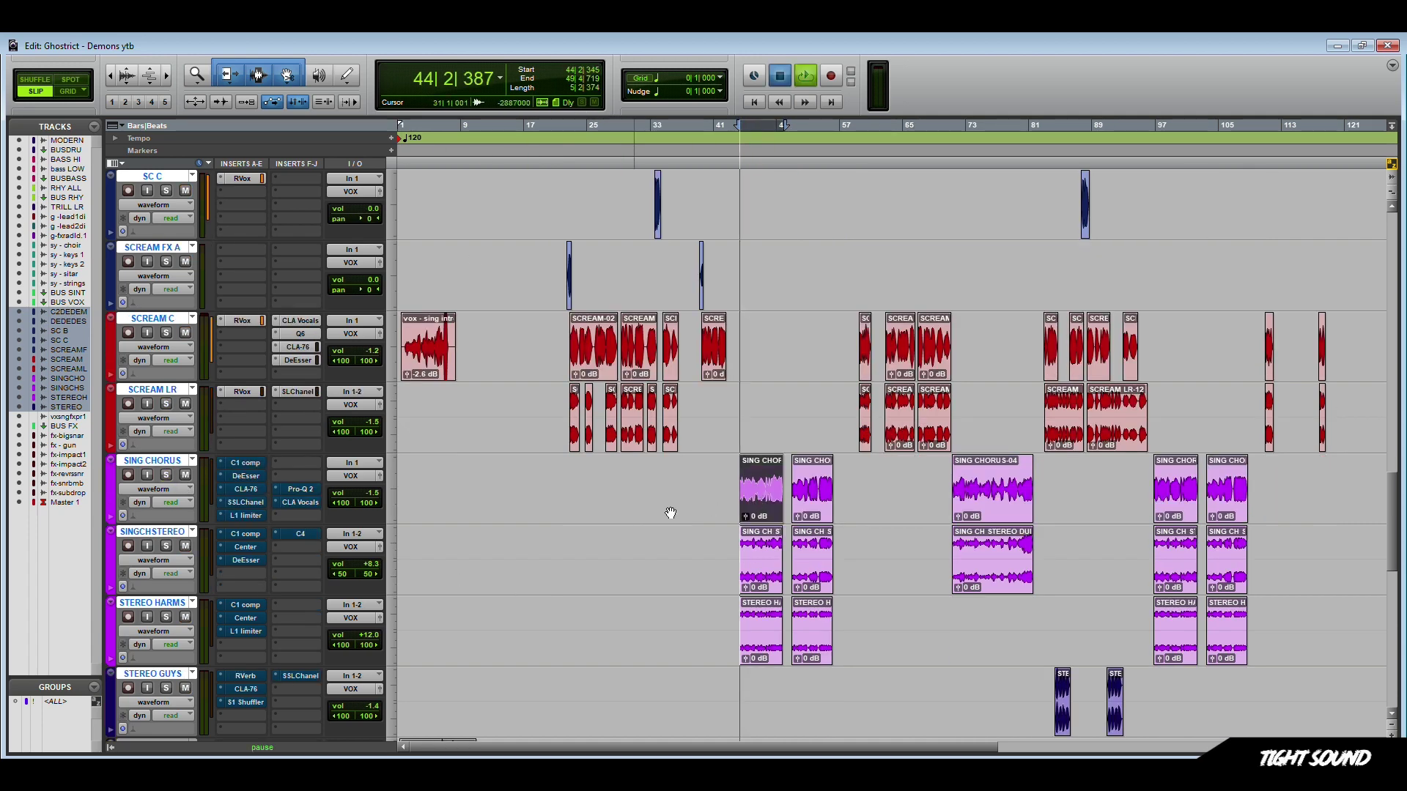
{"action": "key", "text": "space"}
{"action": "key", "text": "space"}
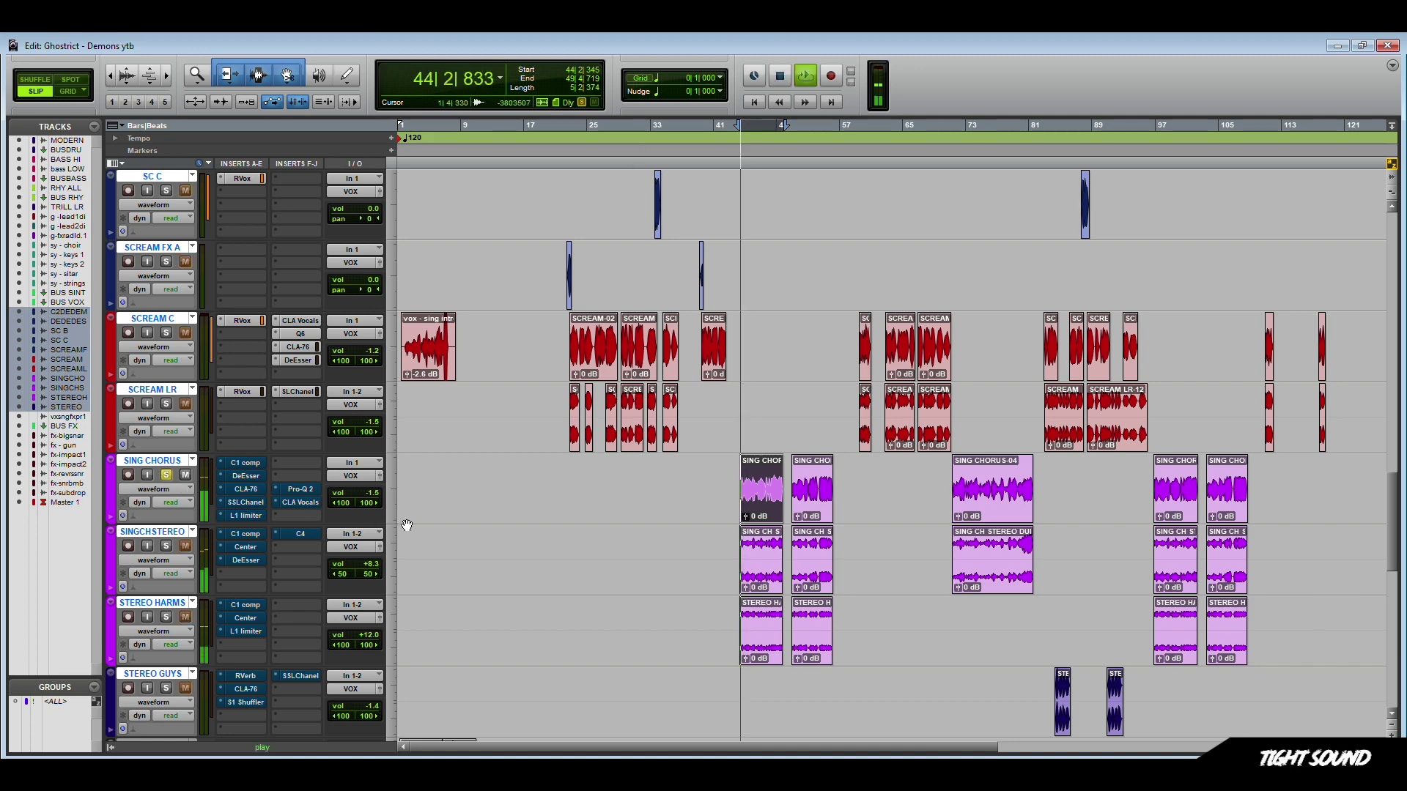
- Activate the C1 comp, DeEsser and CLA-76 inserts on SING CHORUS, viewing each plugin during playback
{"action": "left_click", "coordinate": [246, 465]}
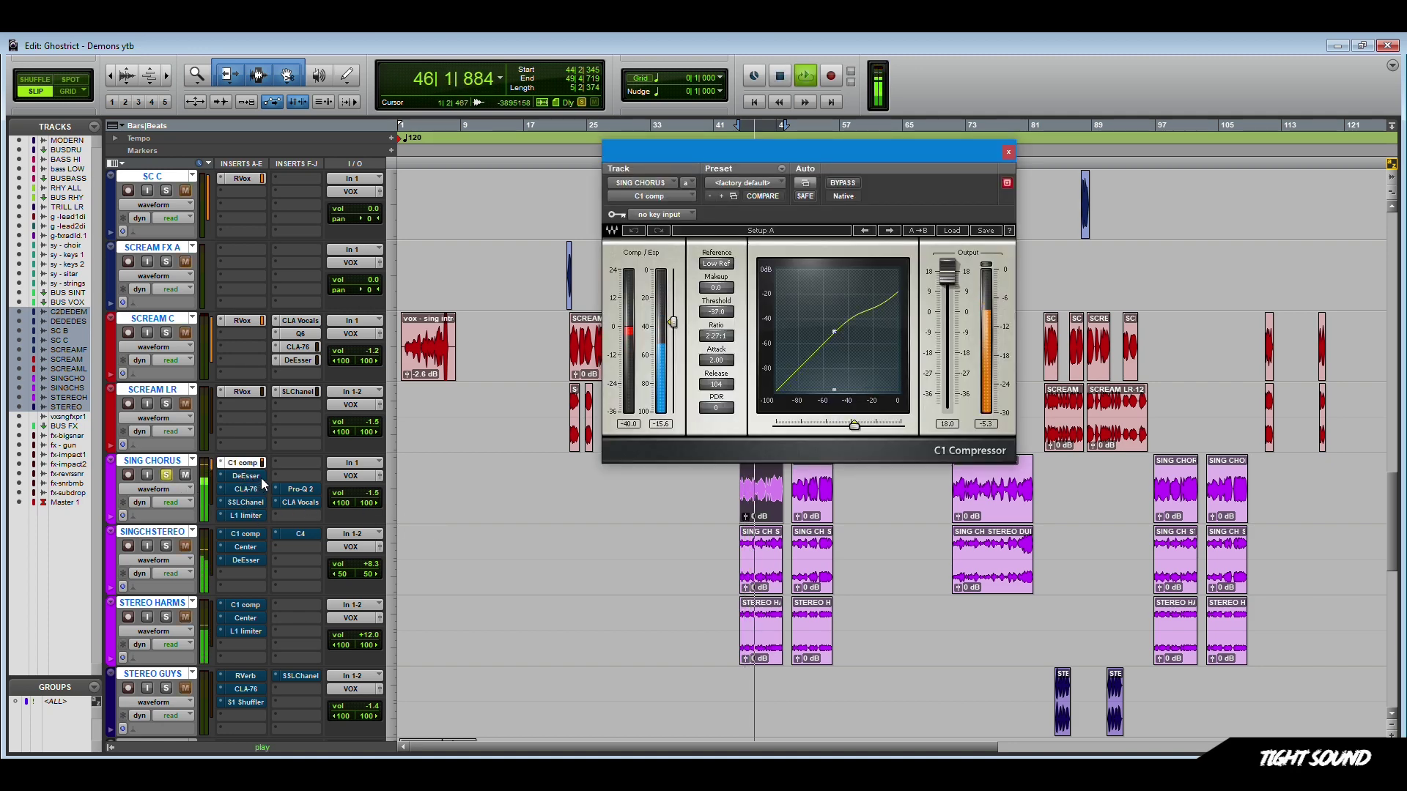
{"action": "left_click", "coordinate": [246, 476]}
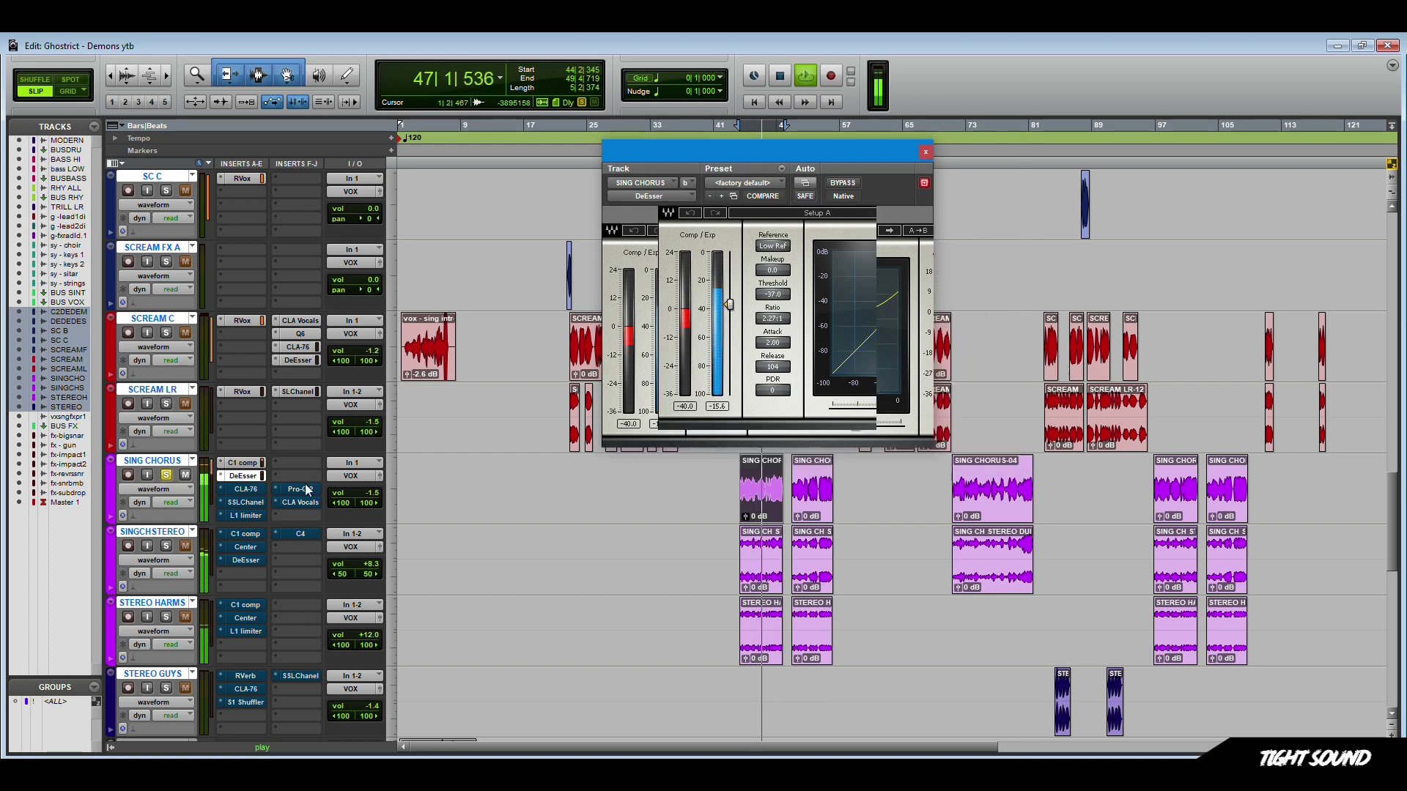
{"action": "left_click", "coordinate": [254, 489], "text": "ctrl"}
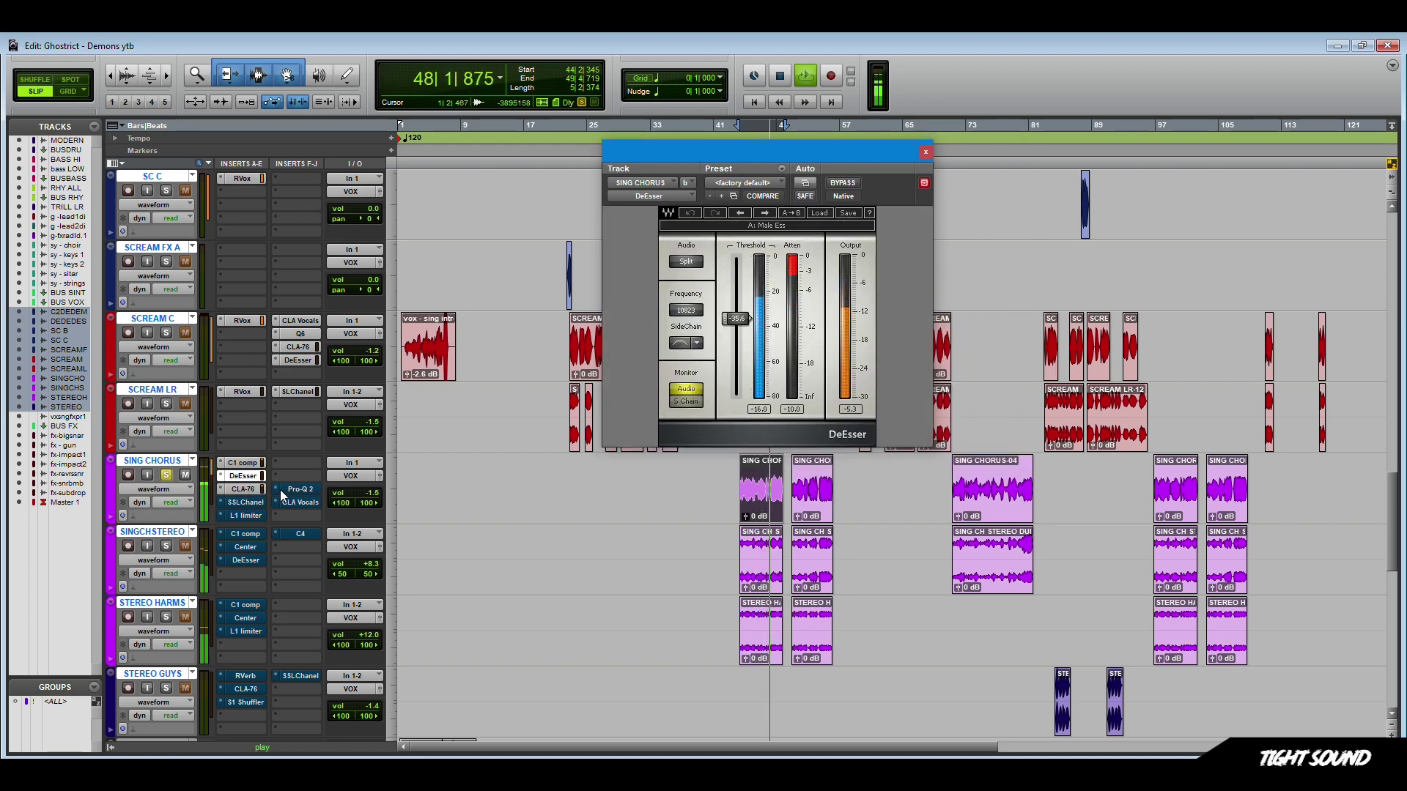
{"action": "left_click", "coordinate": [250, 490]}
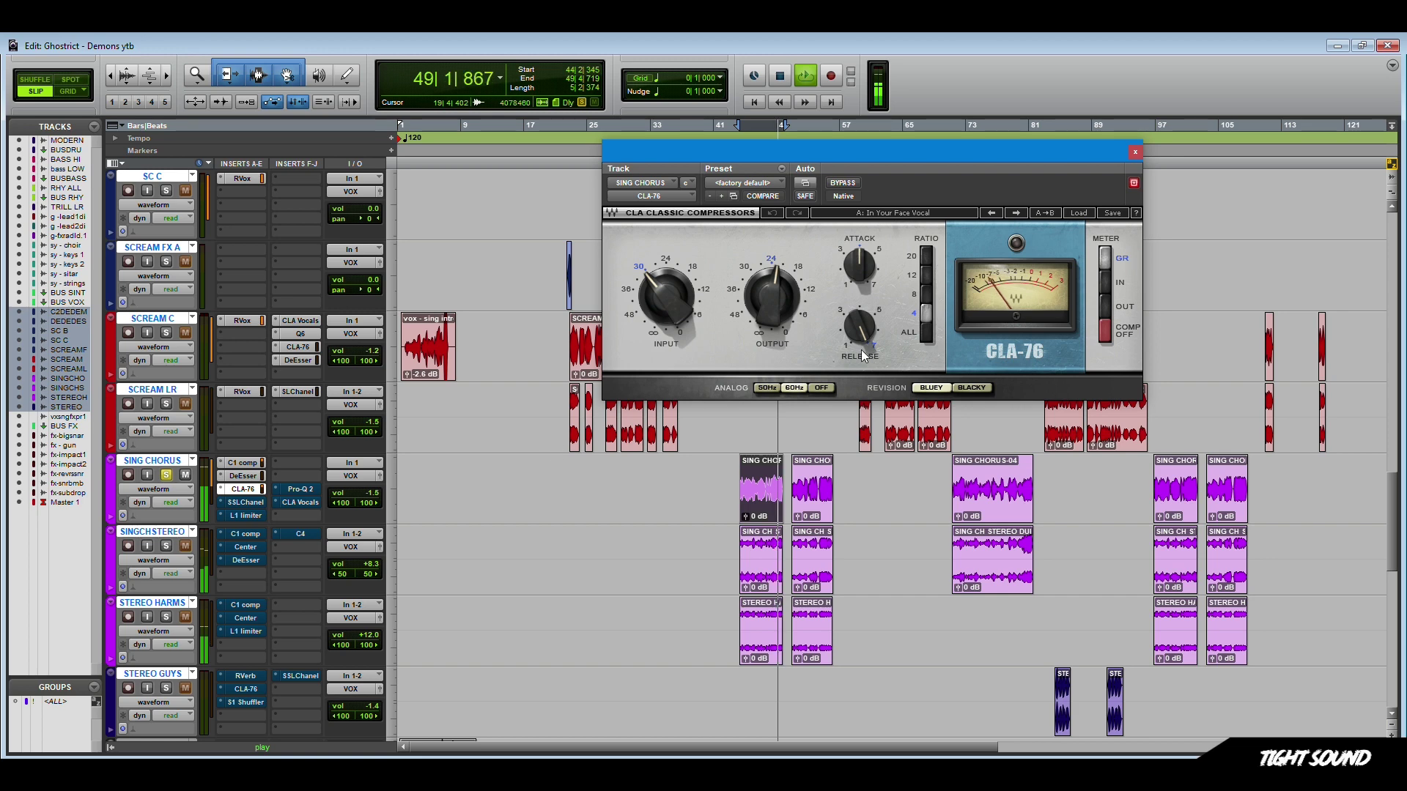
- Activate the SSLChannel, L1 limiter, Pro-Q 2 and CLA Vocals inserts on SING CHORUS, viewing each plugin during playback
{"action": "left_click", "coordinate": [256, 504], "text": "ctrl"}
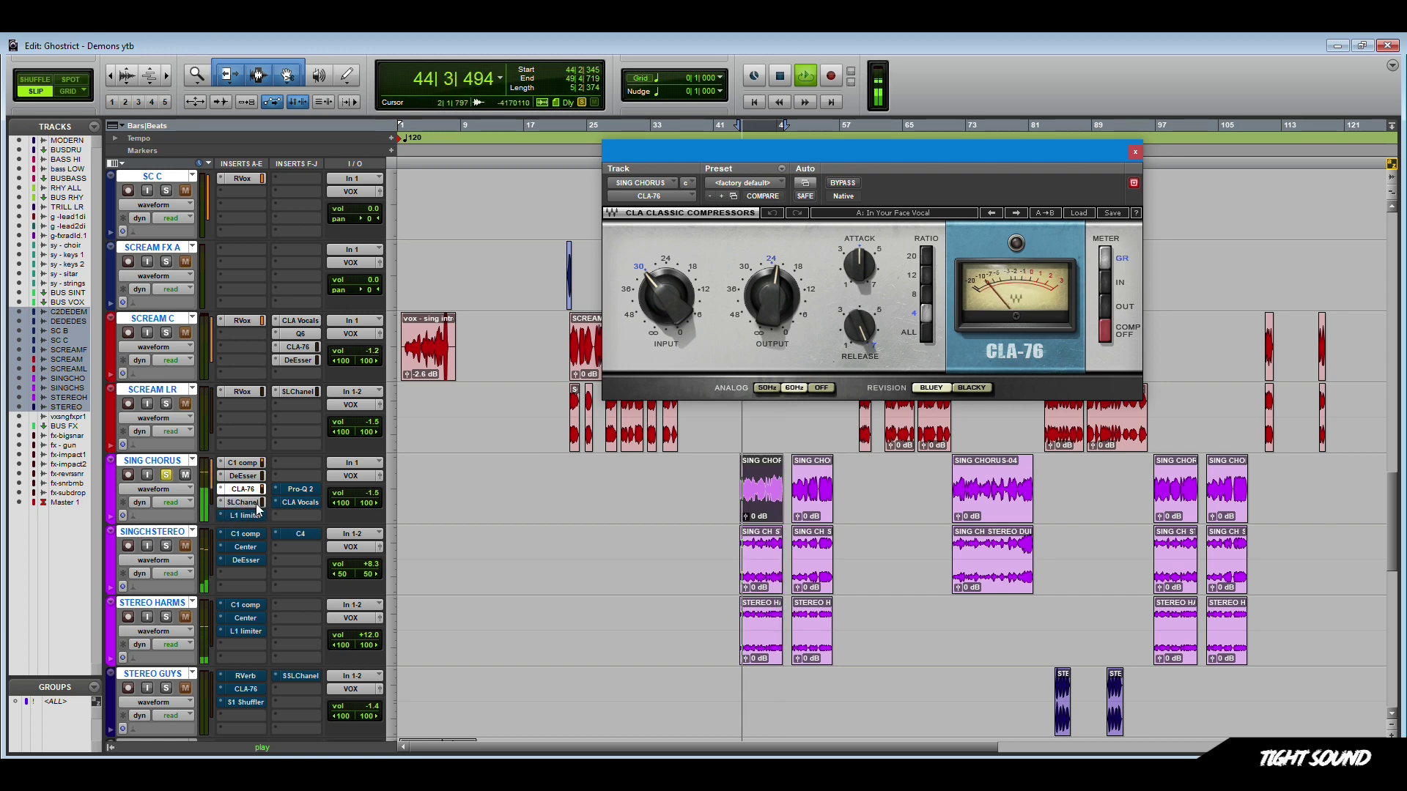
{"action": "left_click", "coordinate": [249, 503]}
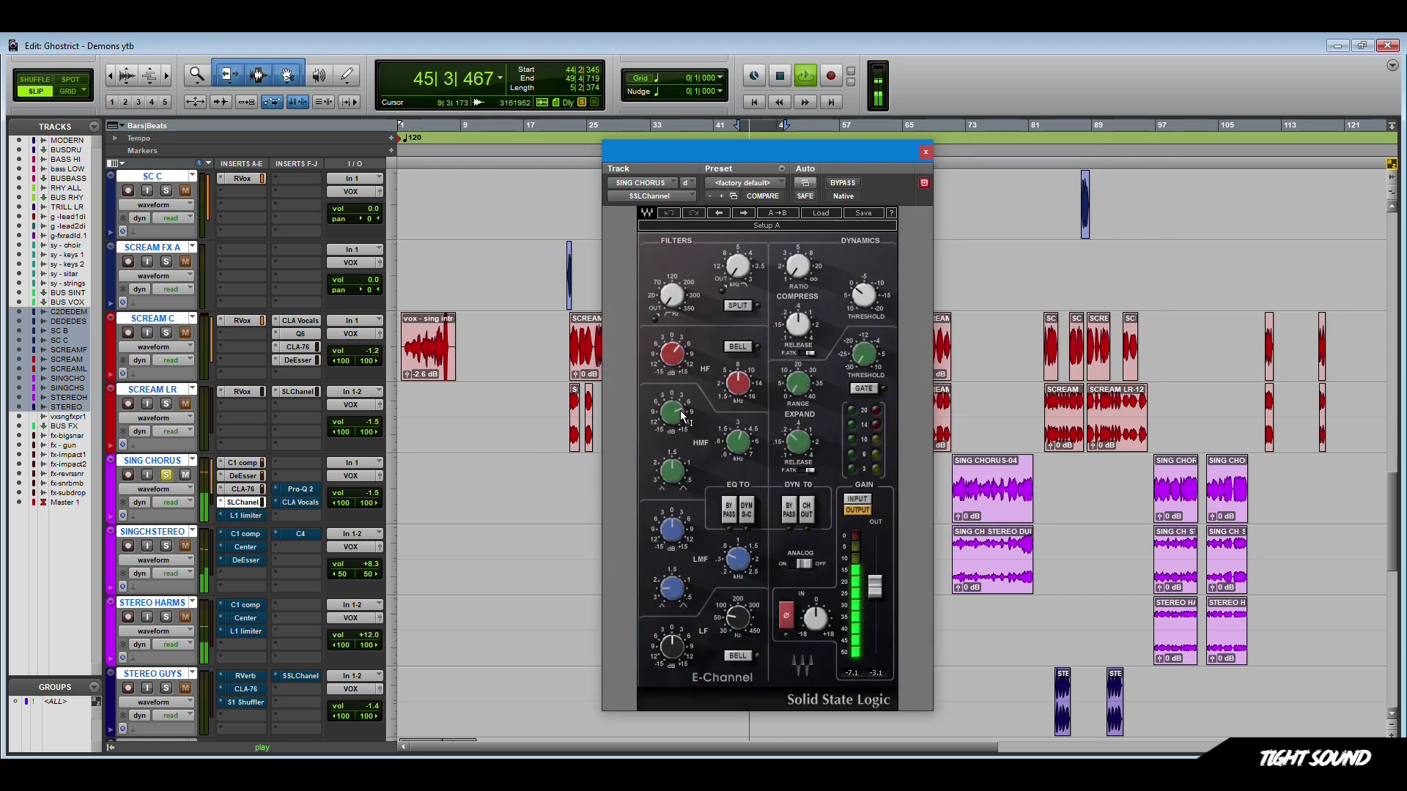
{"action": "left_click", "coordinate": [926, 152]}
{"action": "left_click", "coordinate": [246, 514]}
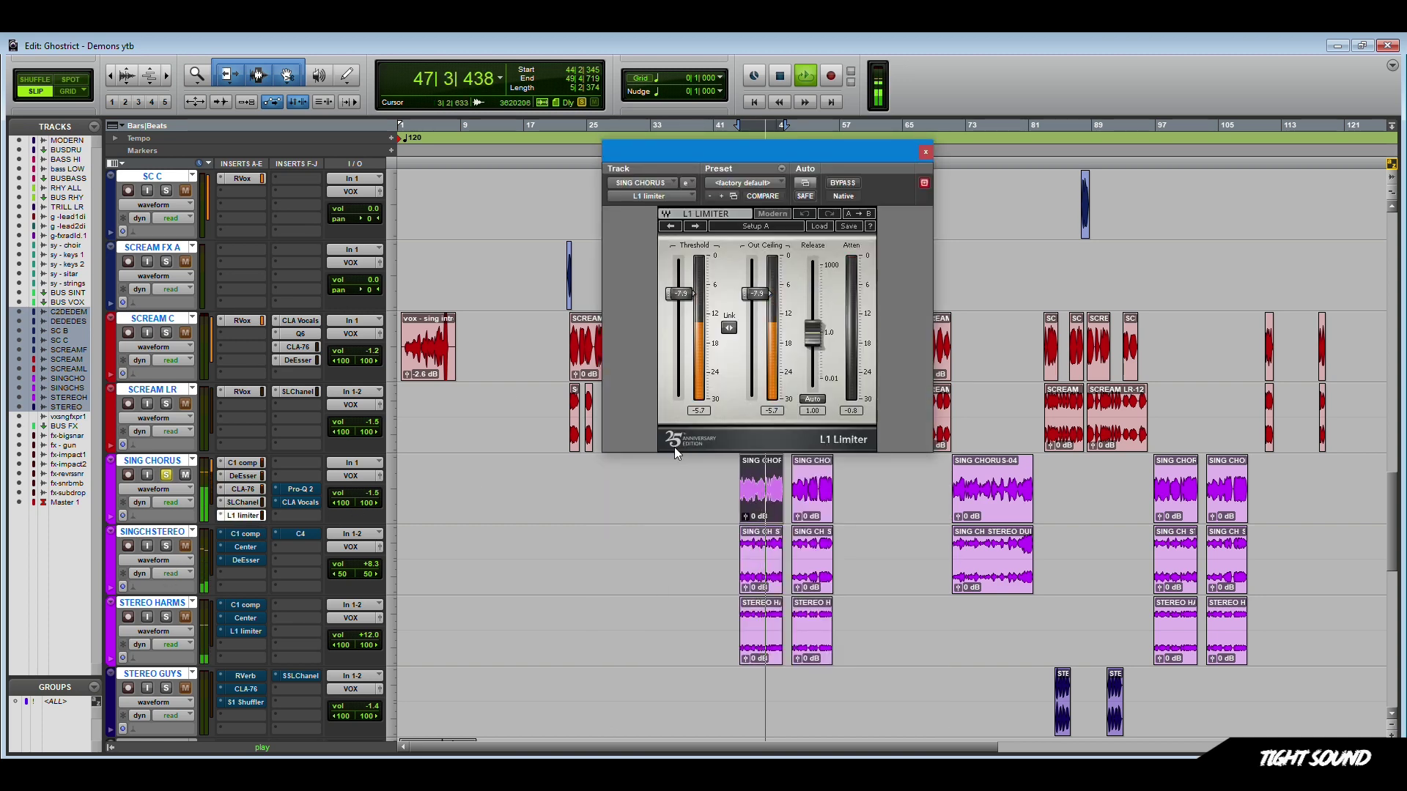
{"action": "left_click", "coordinate": [310, 496]}
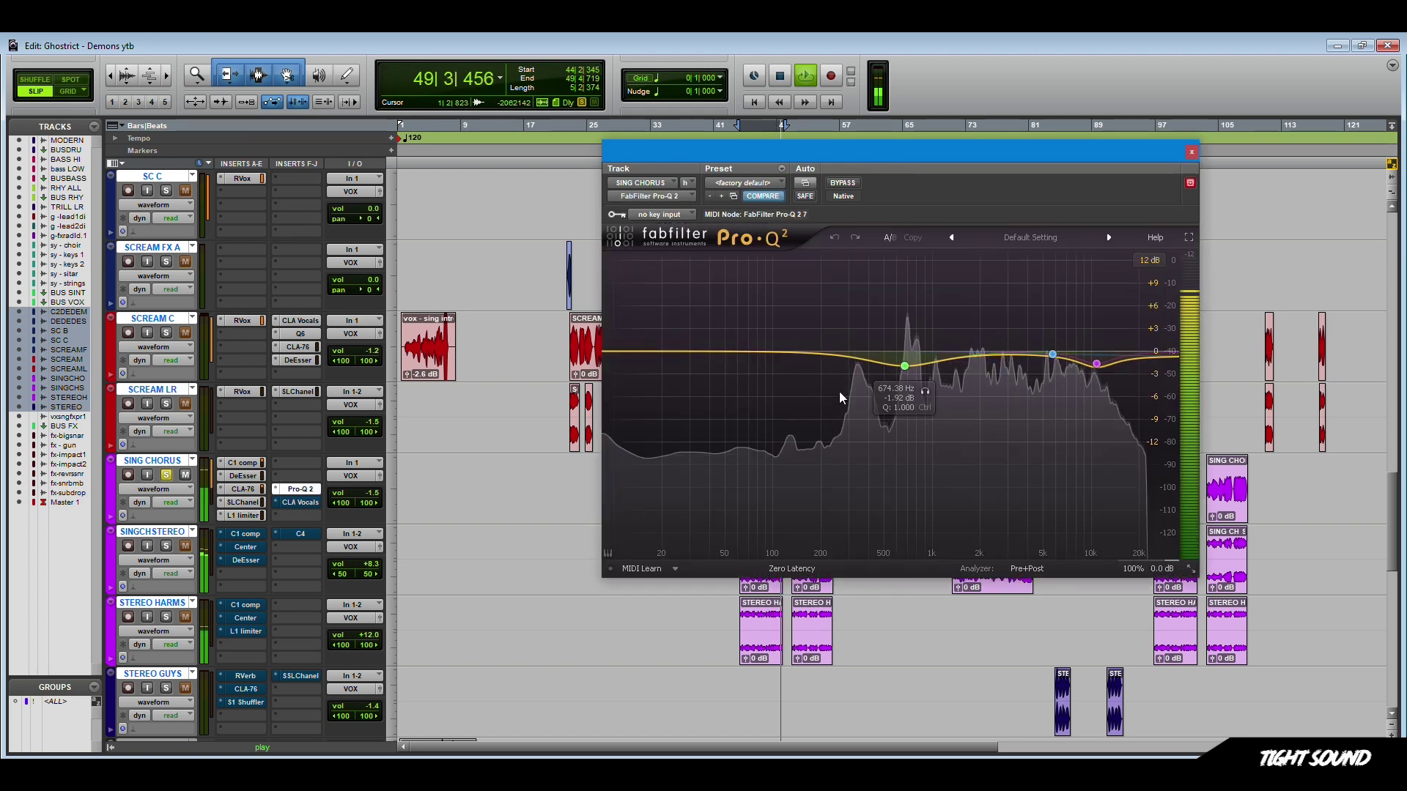
{"action": "left_click", "coordinate": [300, 502]}
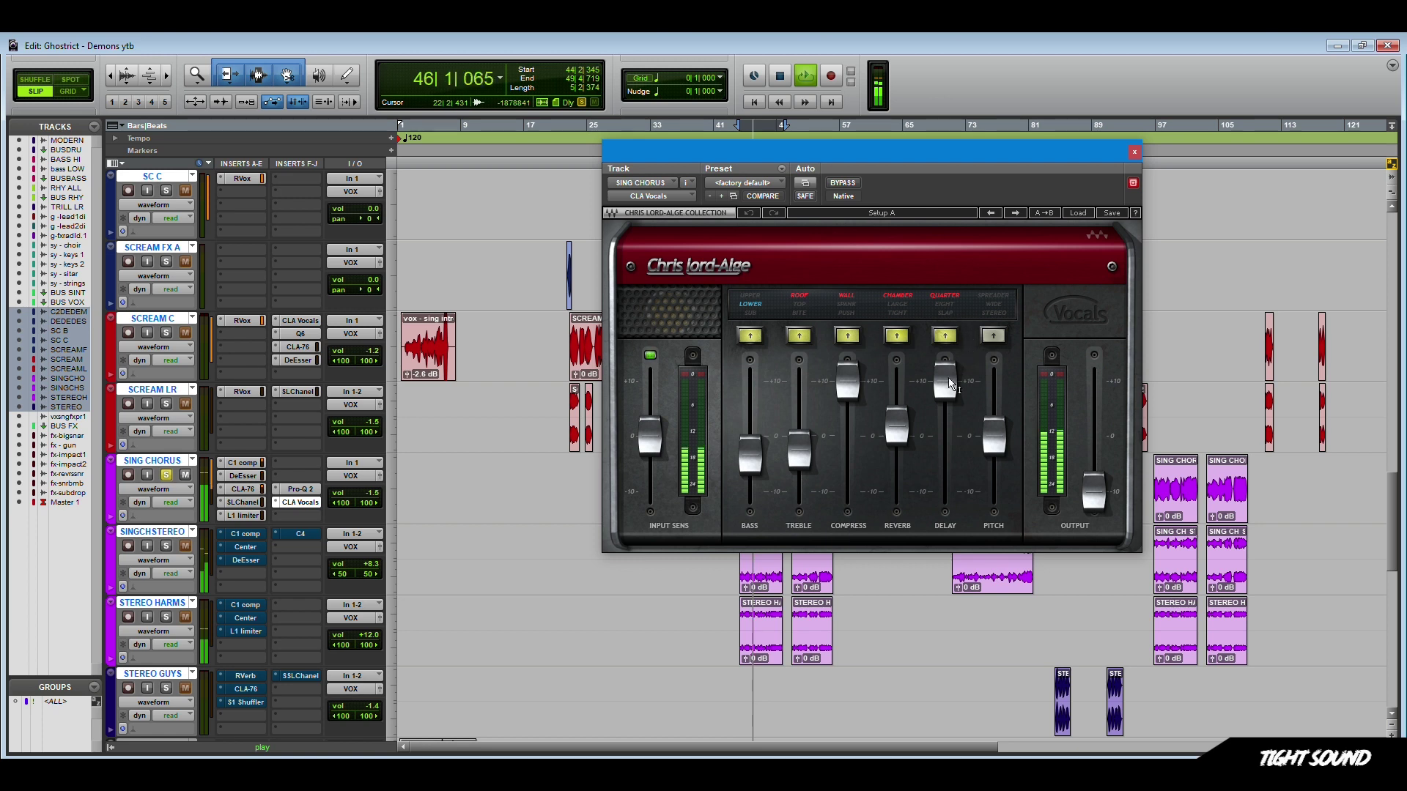
- Switch the solo from SING CHORUS to SINGCHSTEREO and restart playback from bar 44
{"action": "left_click", "coordinate": [166, 474]}
{"action": "key", "text": "space"}
{"action": "left_click", "coordinate": [167, 545]}
{"action": "key", "text": "space"}
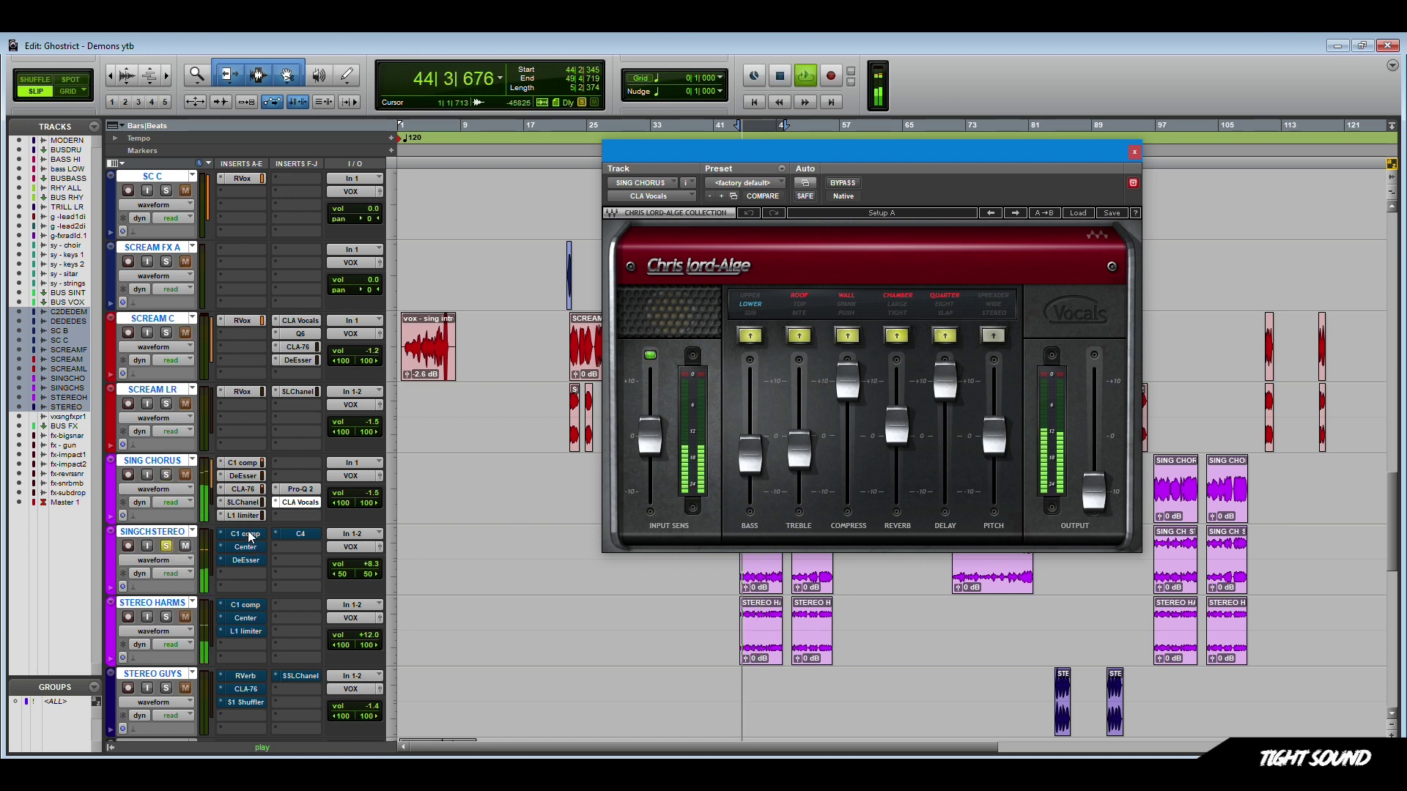
- Activate the C1 comp, Center, DeEsser and C4 inserts on SINGCHSTEREO, viewing each plugin during playback
{"action": "left_click", "coordinate": [244, 534]}
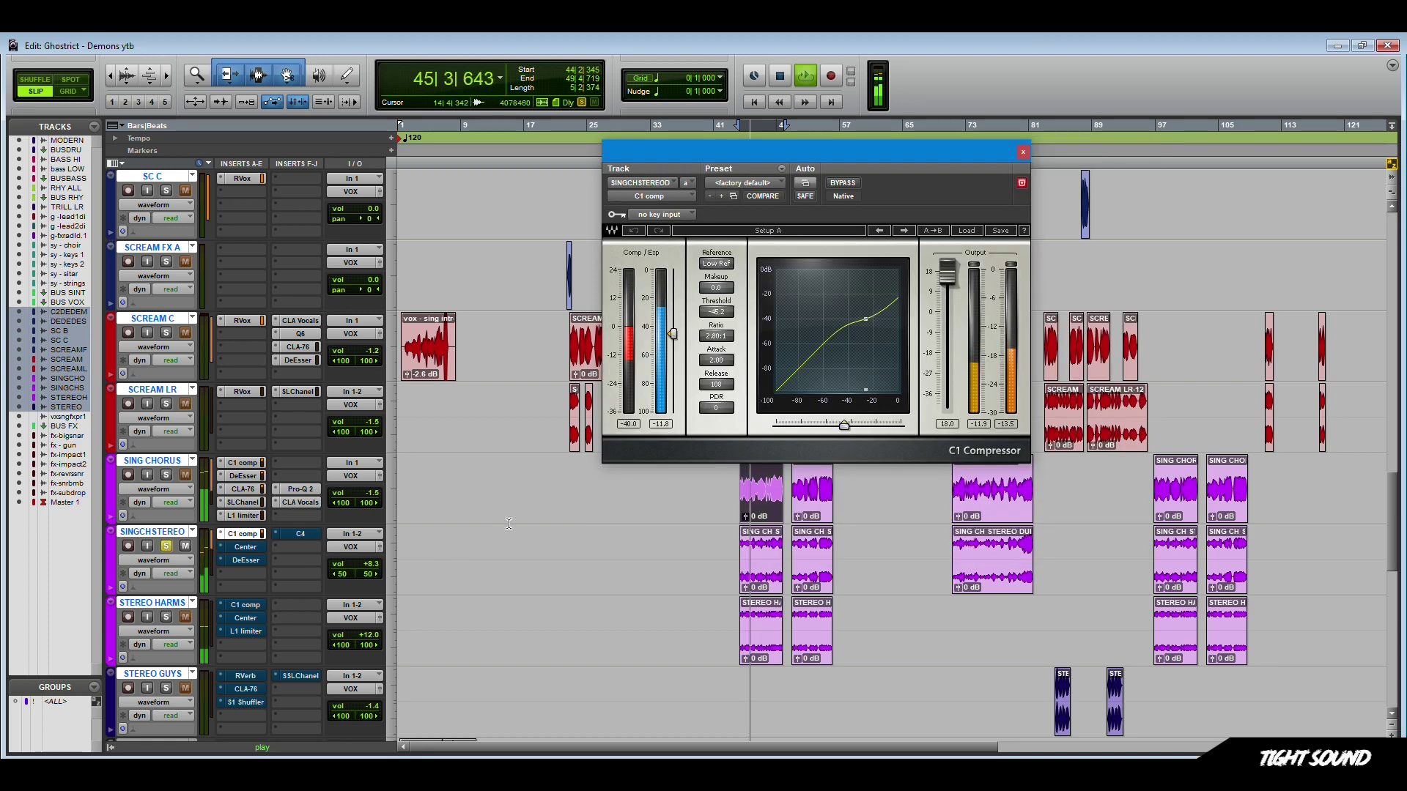
{"action": "left_click", "coordinate": [245, 548]}
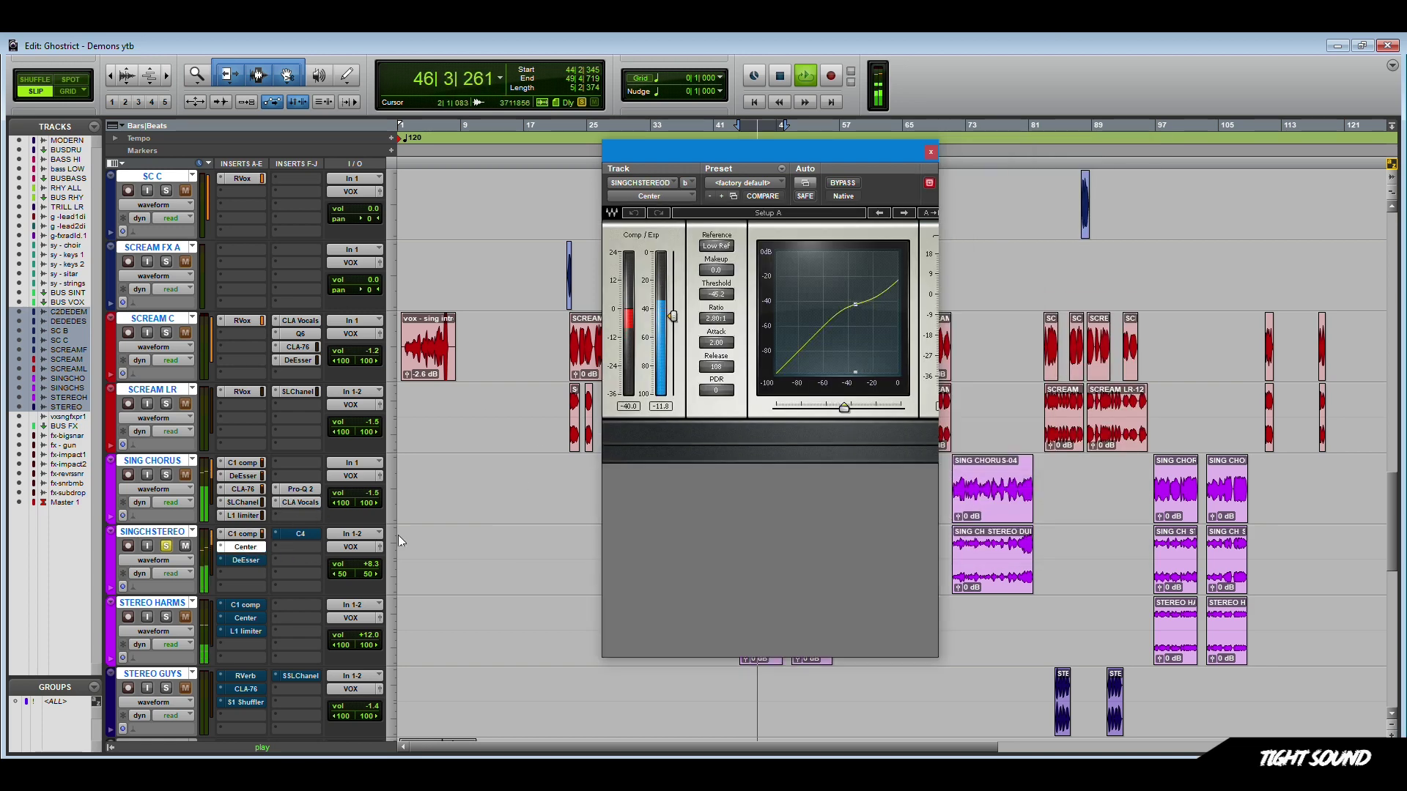
{"action": "left_click", "coordinate": [247, 561]}
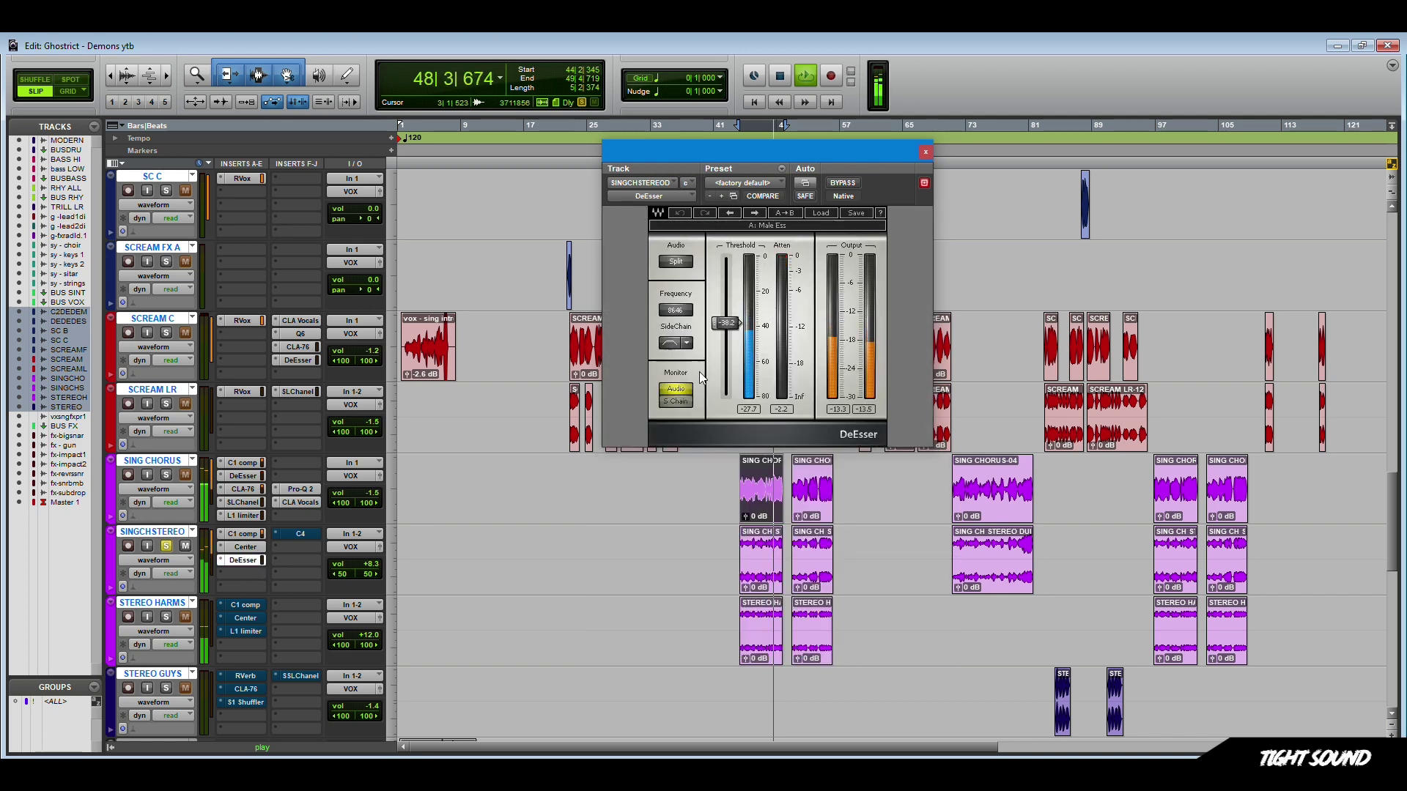
{"action": "left_click", "coordinate": [301, 534]}
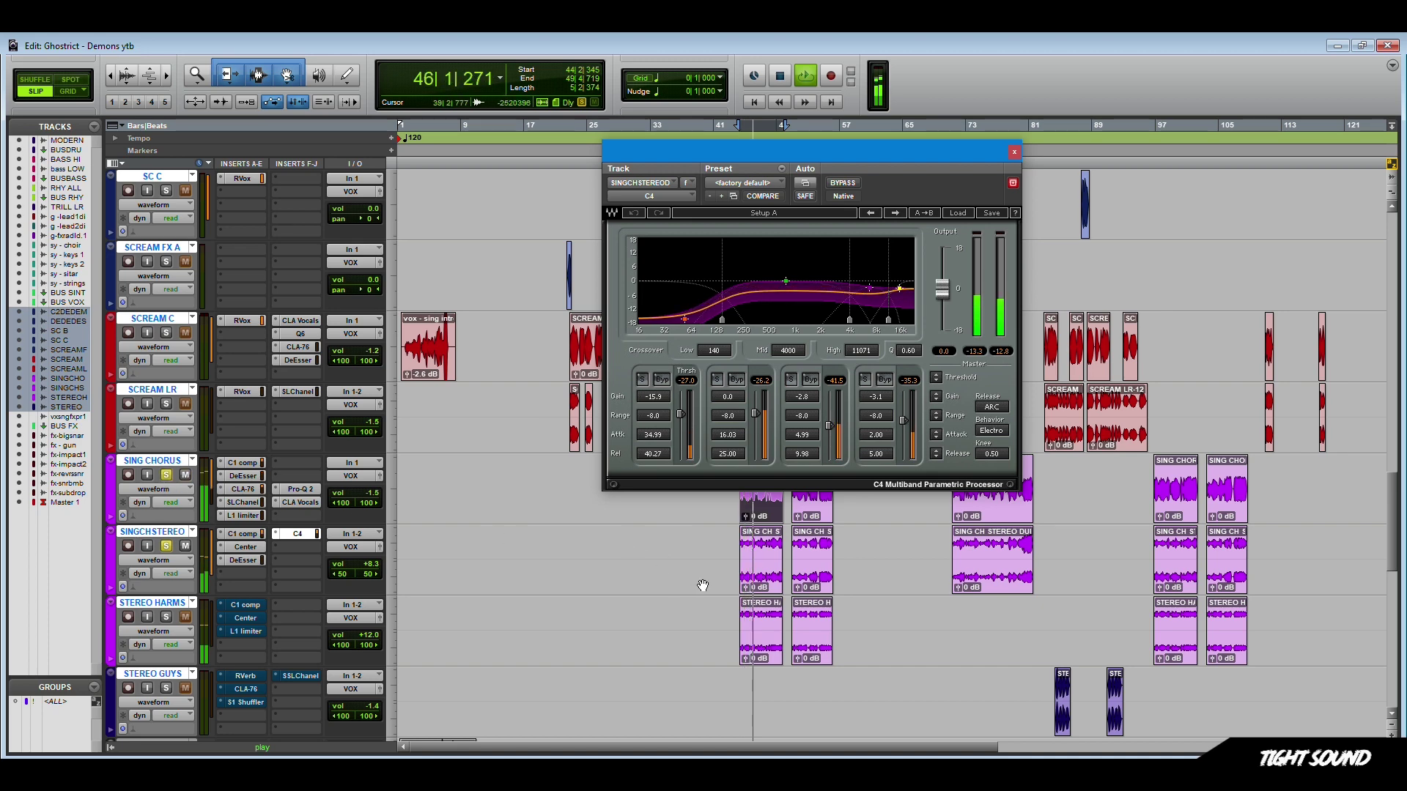
- Solo STEREO HARMS alone, clearing the solos on SING CHORUS and SINGCHSTEREO, and restart playback from bar 44
{"action": "scroll", "coordinate": [688, 584], "scroll_direction": "down", "scroll_amount": 2}
{"action": "scroll", "coordinate": [688, 584], "scroll_direction": "up", "scroll_amount": 1}
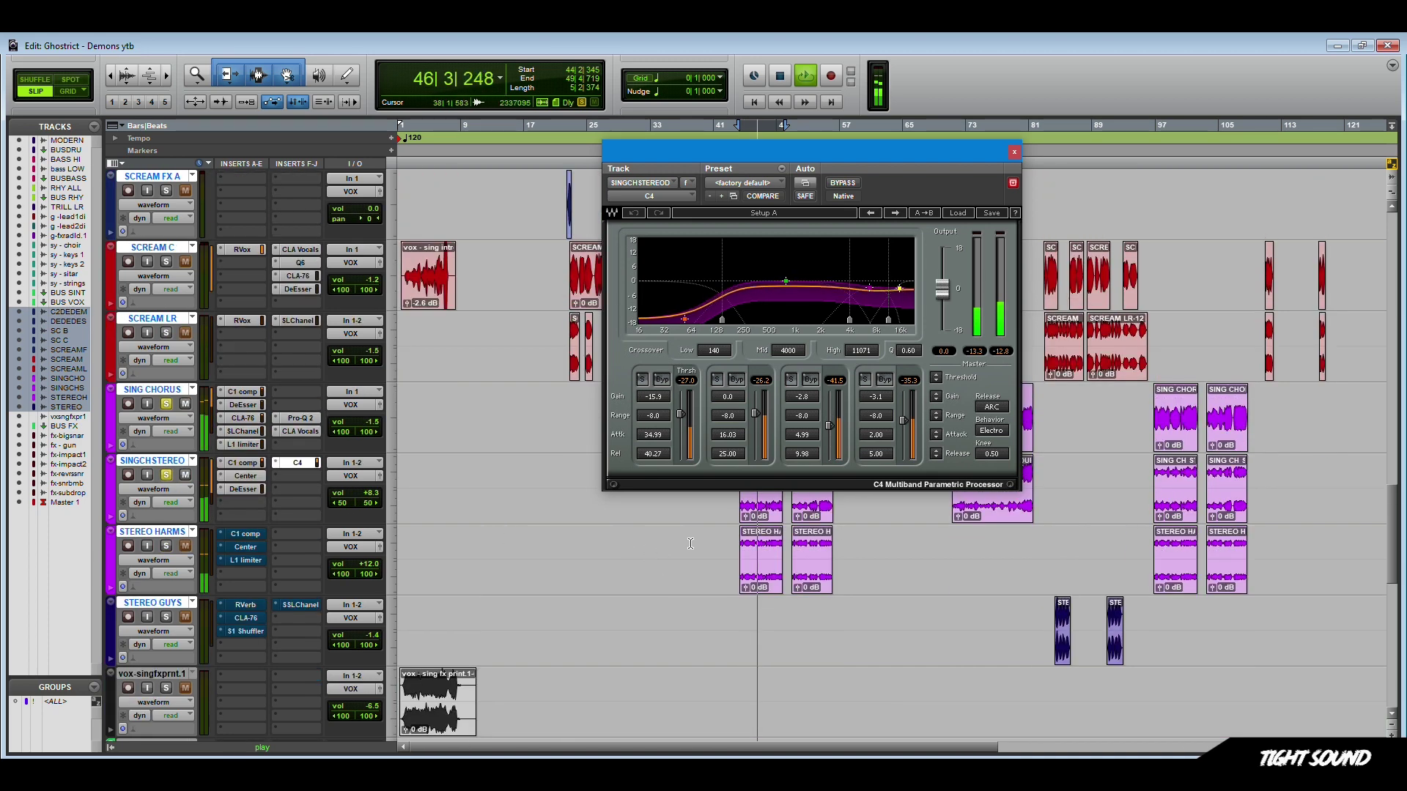
{"action": "left_click", "coordinate": [166, 546]}
{"action": "key", "text": "space"}
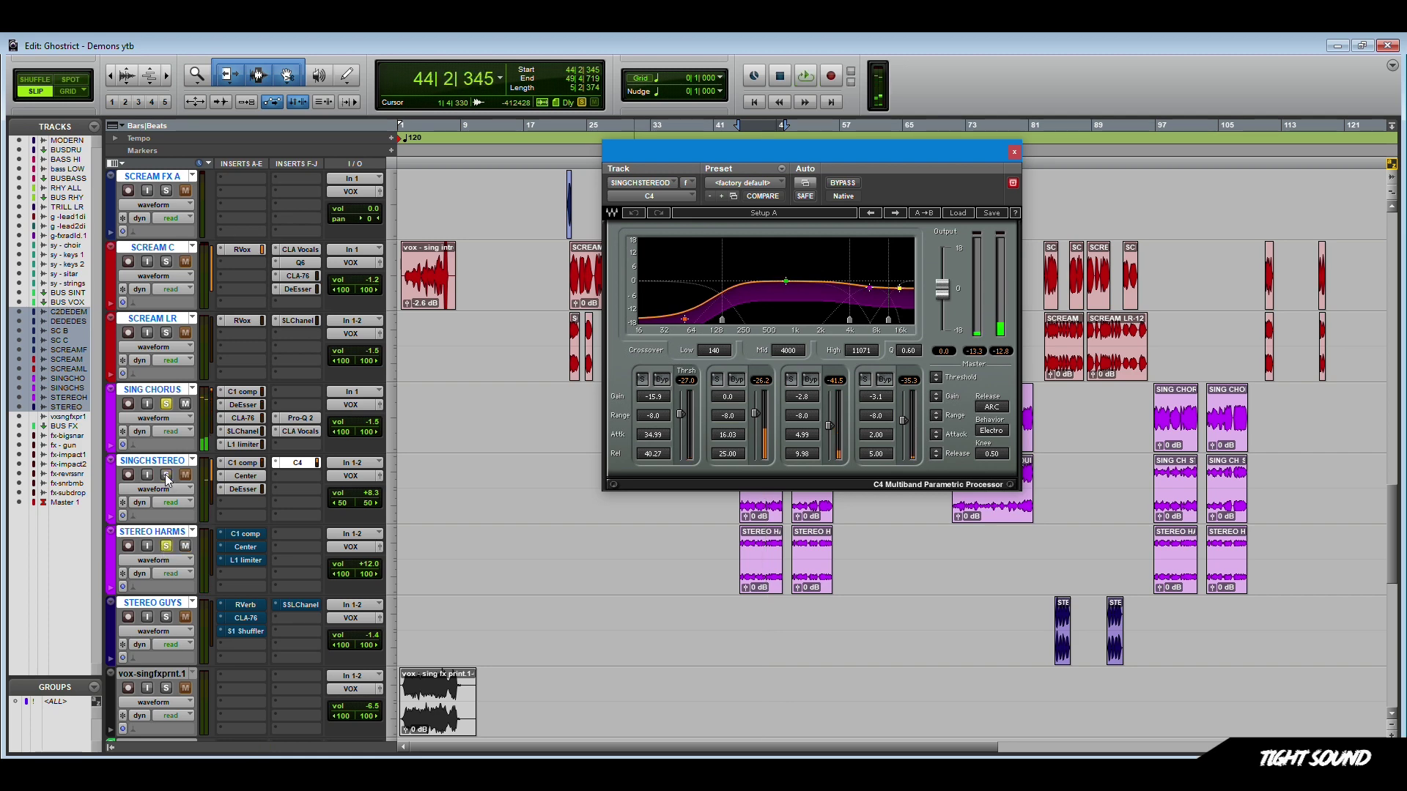
{"action": "left_click", "coordinate": [166, 404]}
{"action": "key", "text": "space"}
- Activate the C1 comp, Center and L1 limiter inserts on STEREO HARMS, viewing each plugin during playback
{"action": "left_click", "coordinate": [242, 534]}
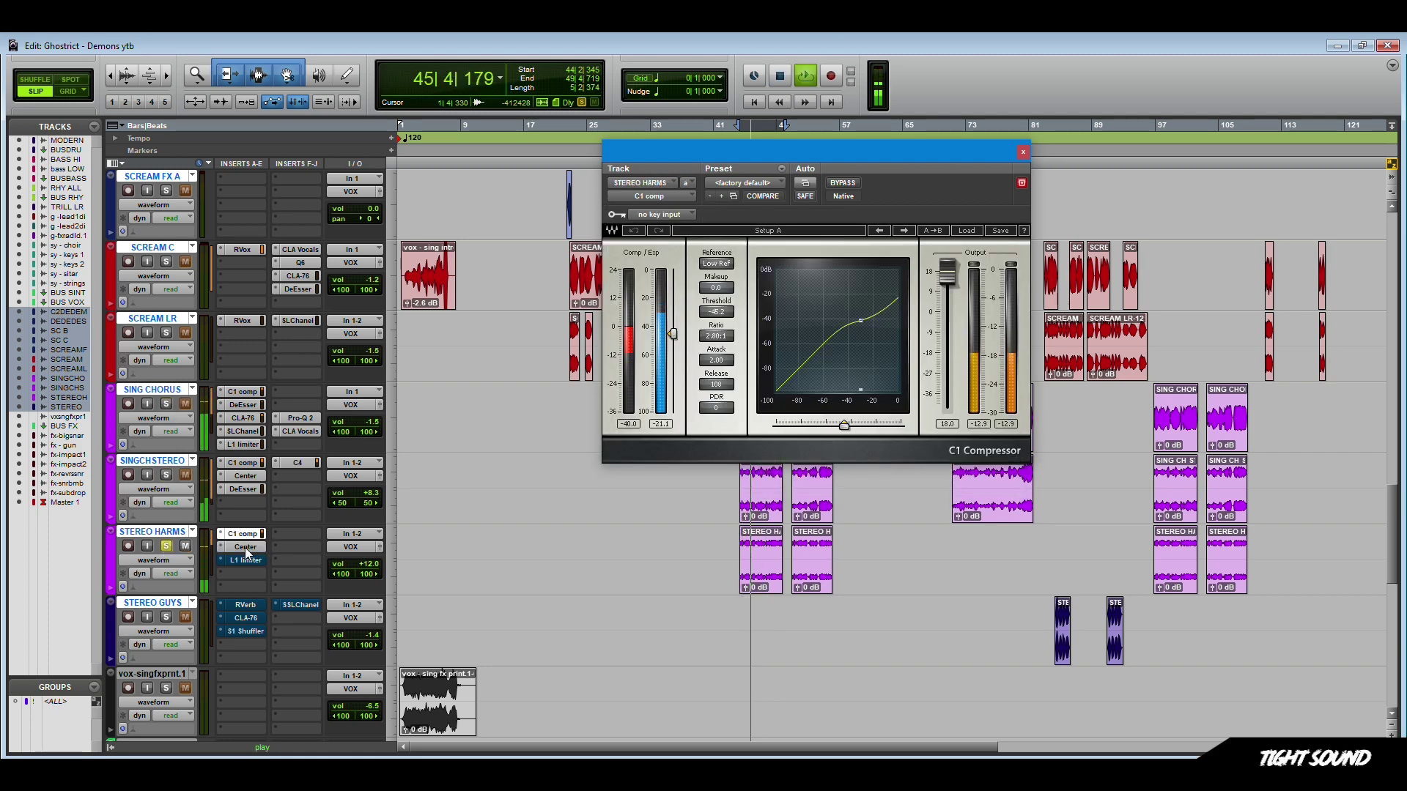
{"action": "left_click", "coordinate": [245, 548]}
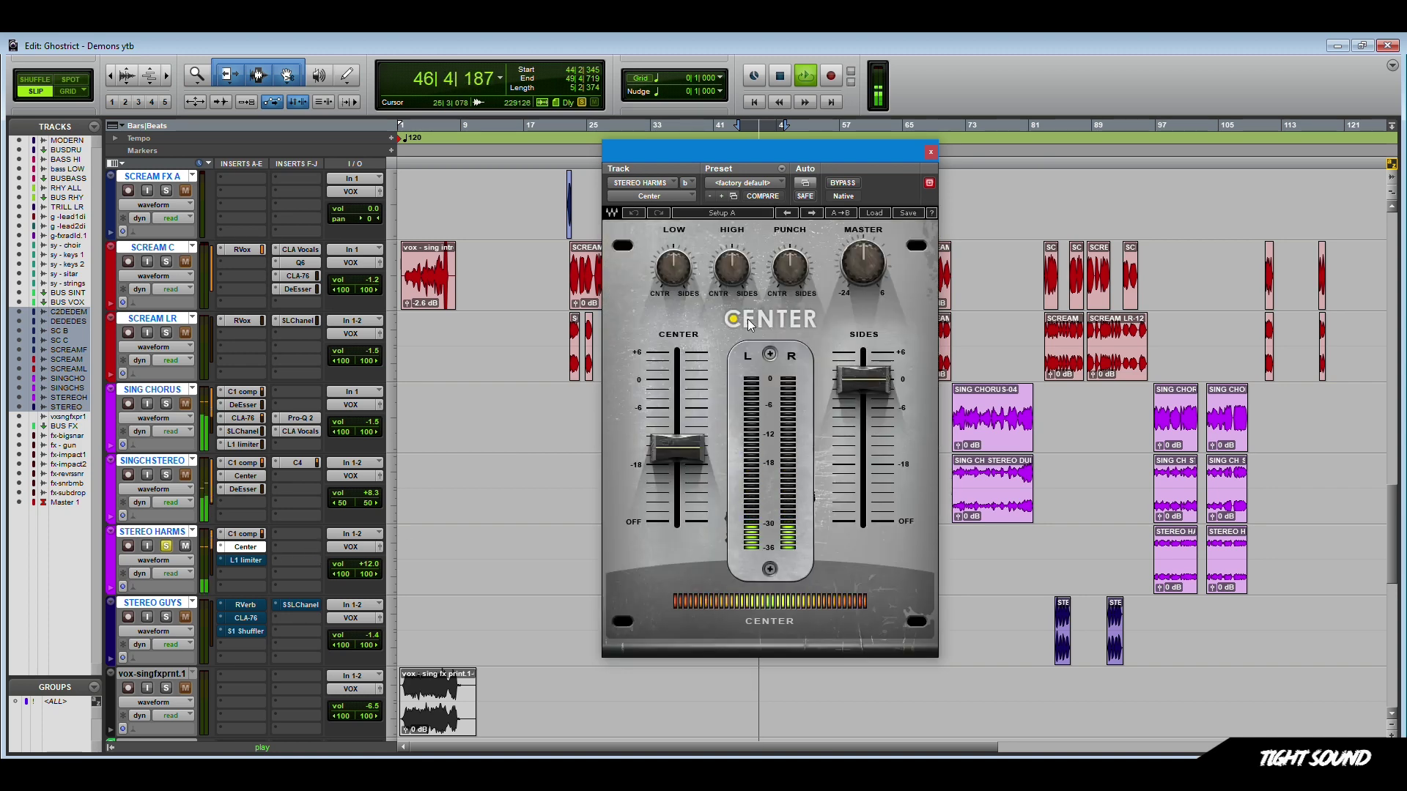
{"action": "left_click", "coordinate": [248, 561]}
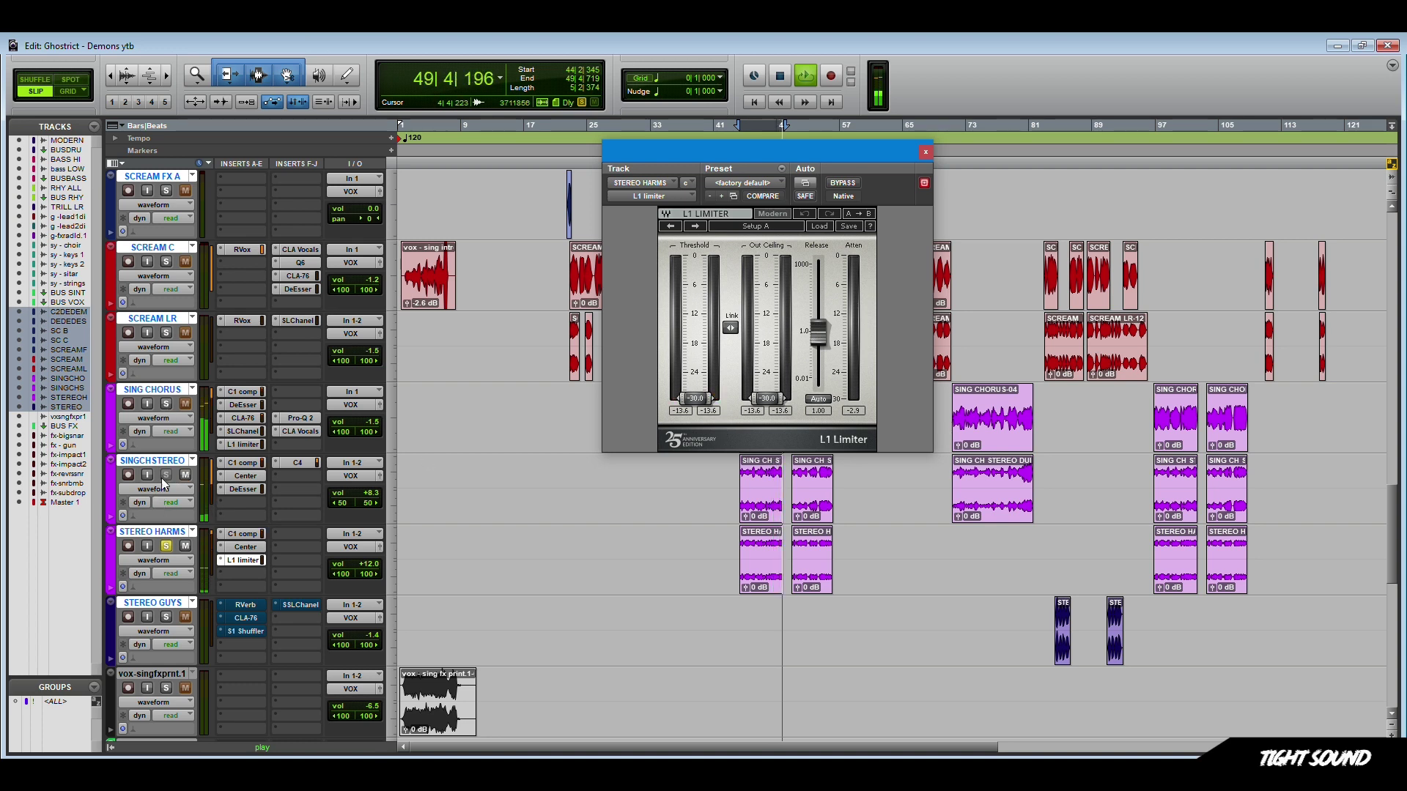
- Add SING CHORUS and SINGCHSTEREO to the STEREO HARMS solo and close the L1 limiter window
{"action": "left_click", "coordinate": [167, 403]}
{"action": "left_click", "coordinate": [166, 475]}
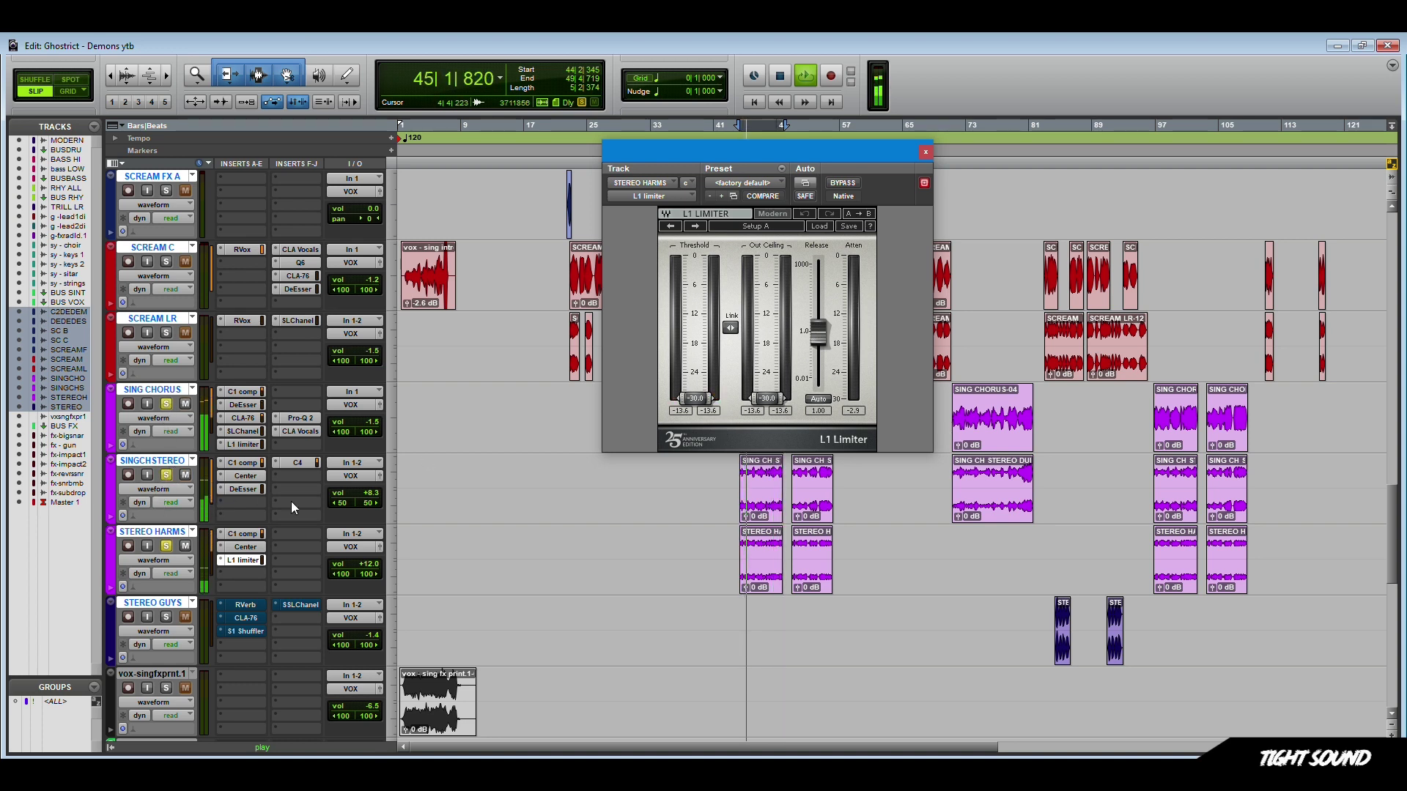
{"action": "left_click", "coordinate": [925, 152]}
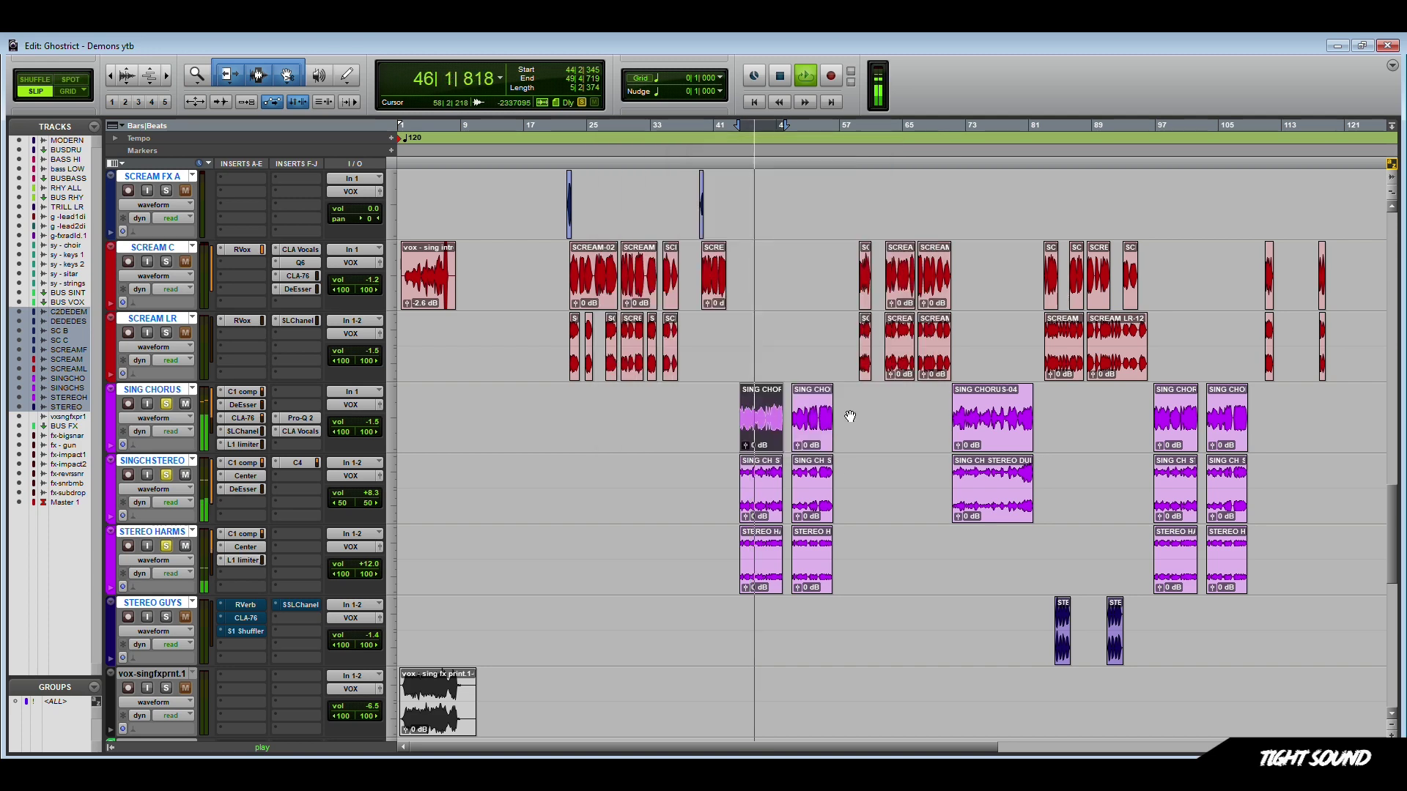
- Select the first STEREO GUYS clip at bar 84, add its track to the solo, and play from the clip
{"action": "scroll", "coordinate": [840, 476], "scroll_direction": "down", "scroll_amount": 5}
{"action": "scroll", "coordinate": [840, 475], "scroll_direction": "up", "scroll_amount": 3}
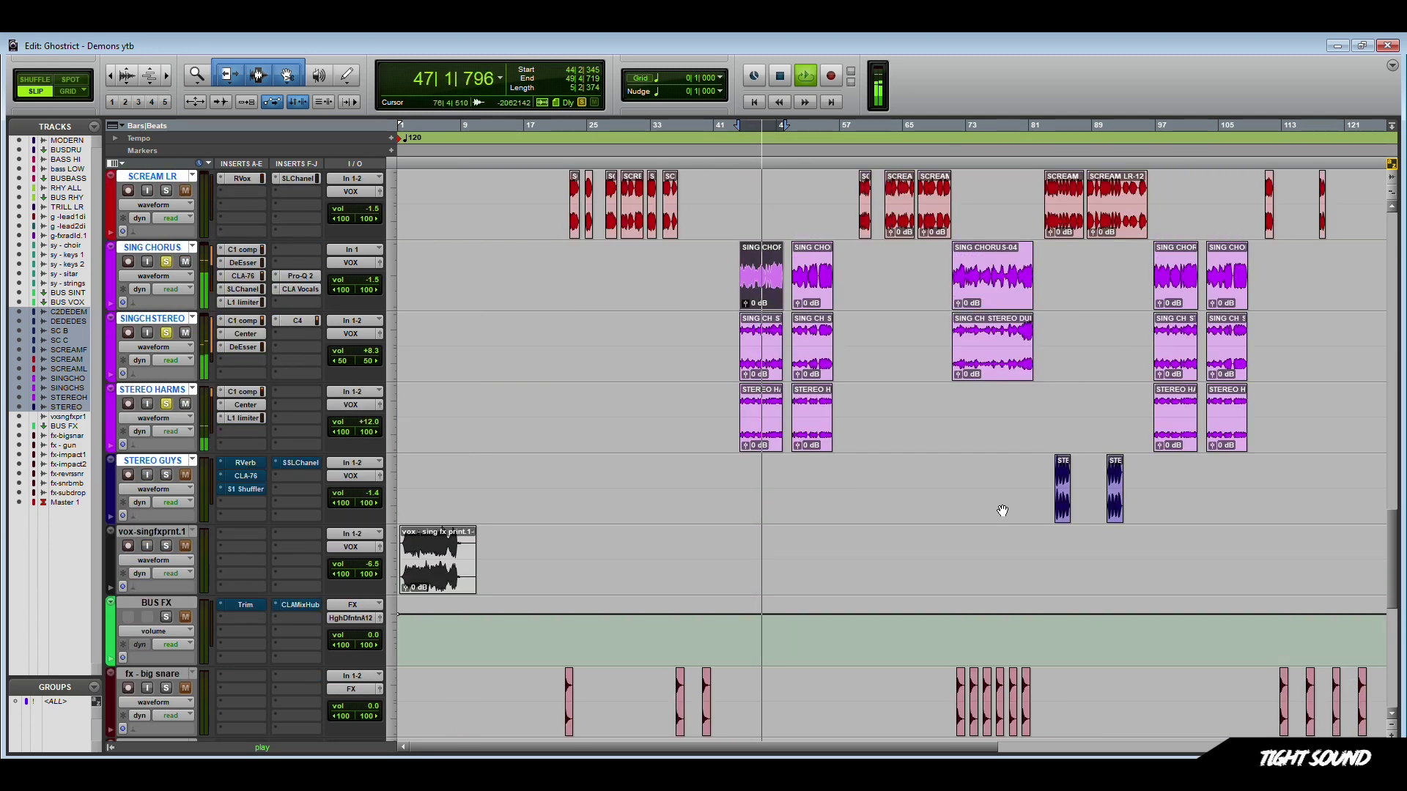
{"action": "left_click", "coordinate": [1060, 508]}
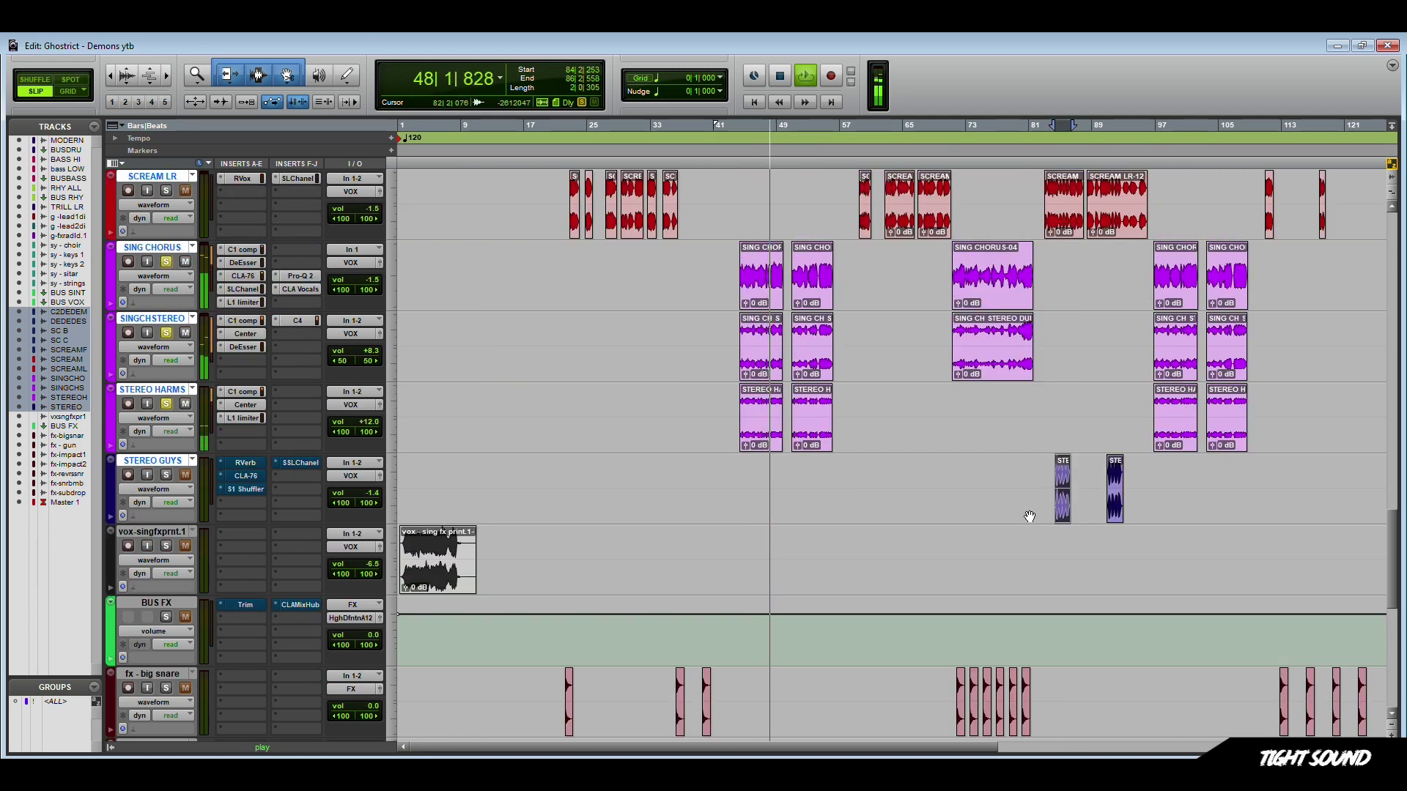
{"action": "key", "text": "space"}
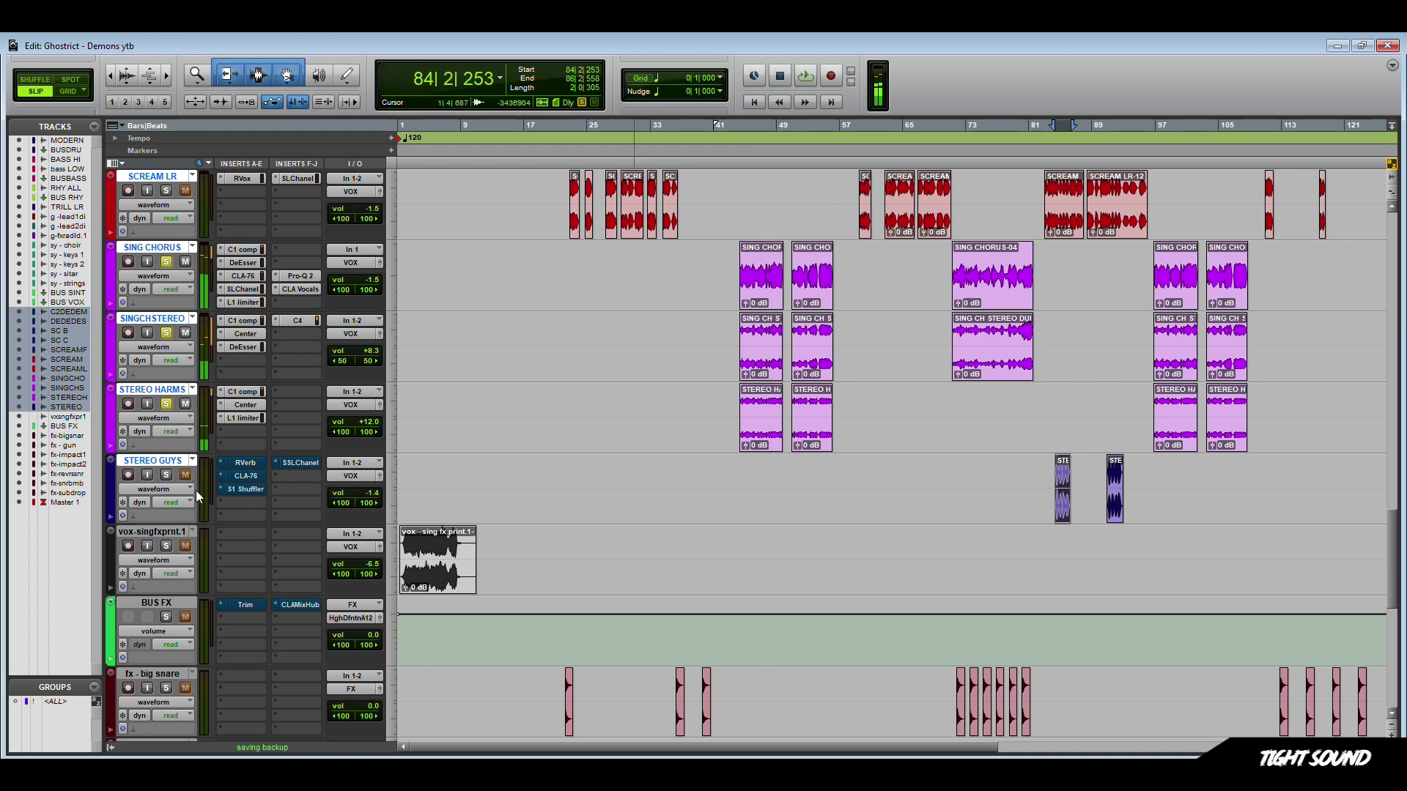
{"action": "key", "text": "space"}
{"action": "key", "text": "shift+s"}
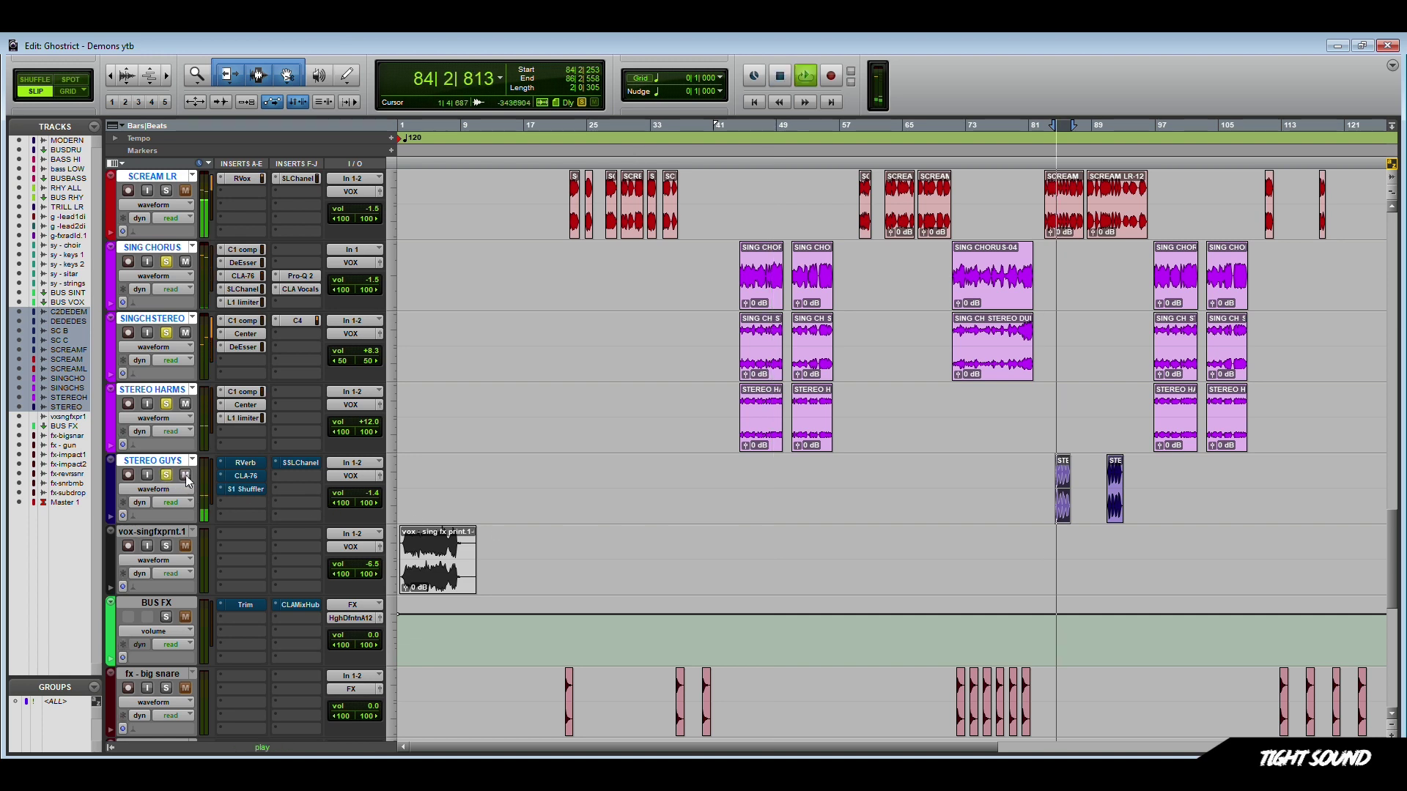
- Activate and view the RVerb insert on STEREO GUYS, and restart playback with only that track soloed
{"action": "left_click", "coordinate": [245, 464]}
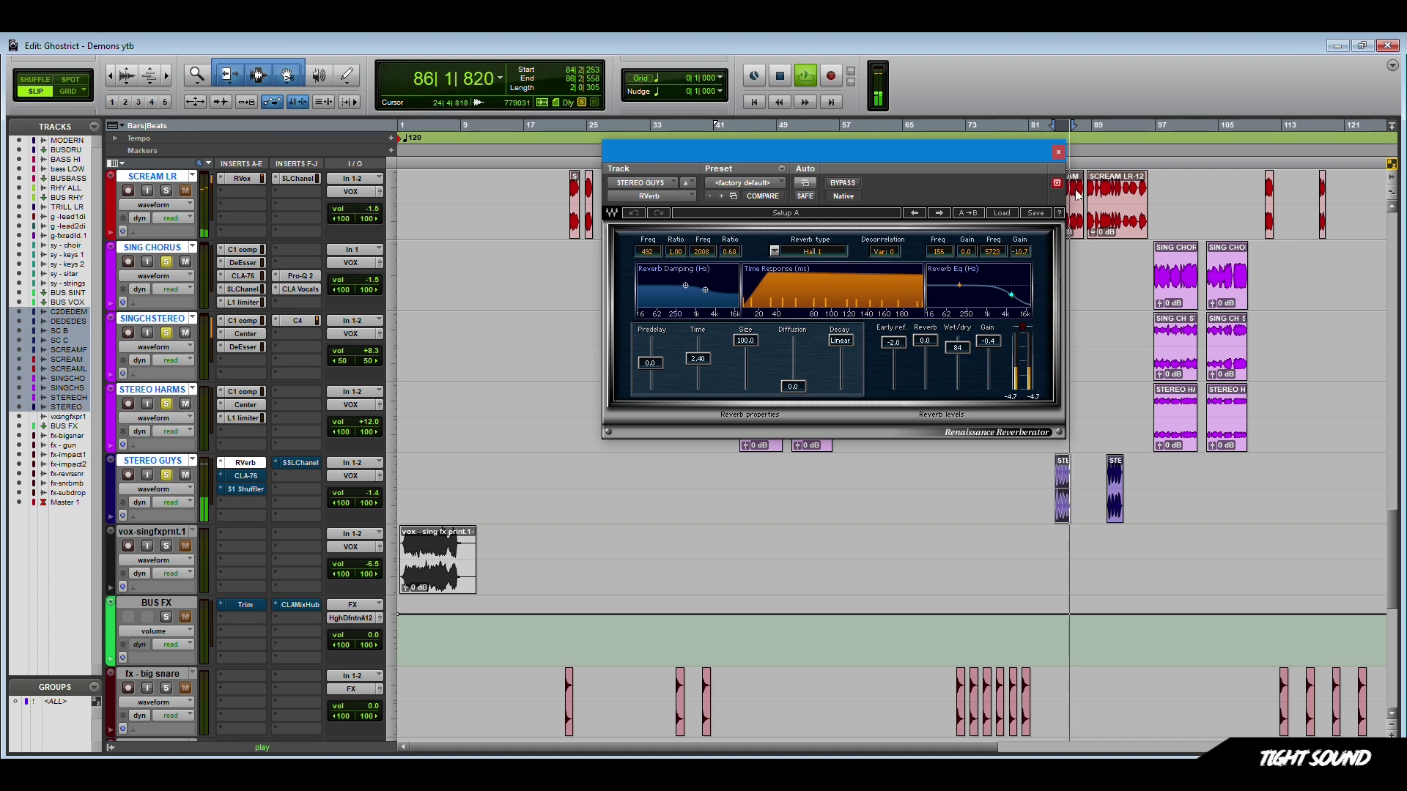
{"action": "left_click", "coordinate": [1057, 153]}
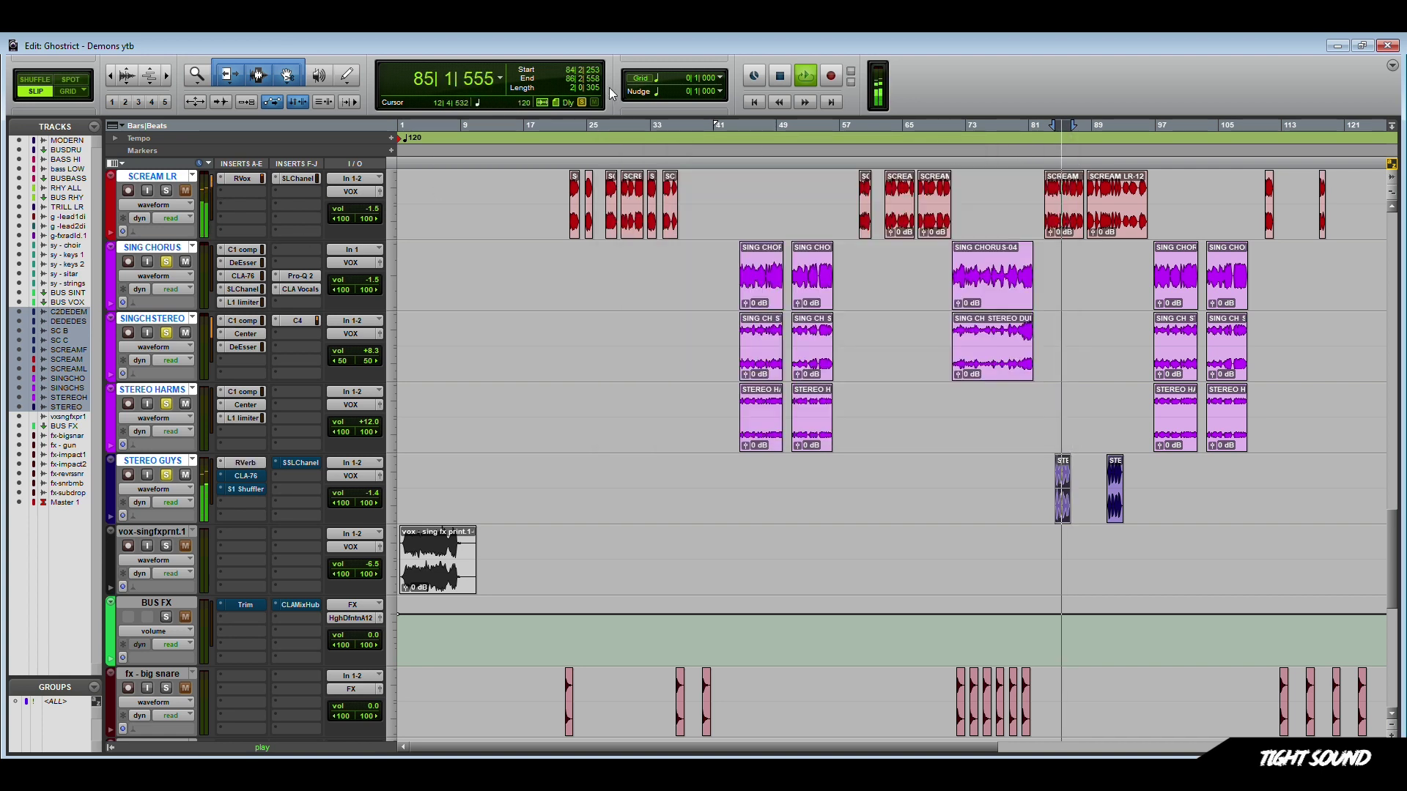
{"action": "key", "text": "space"}
{"action": "left_click", "coordinate": [165, 477]}
{"action": "key", "text": "space"}
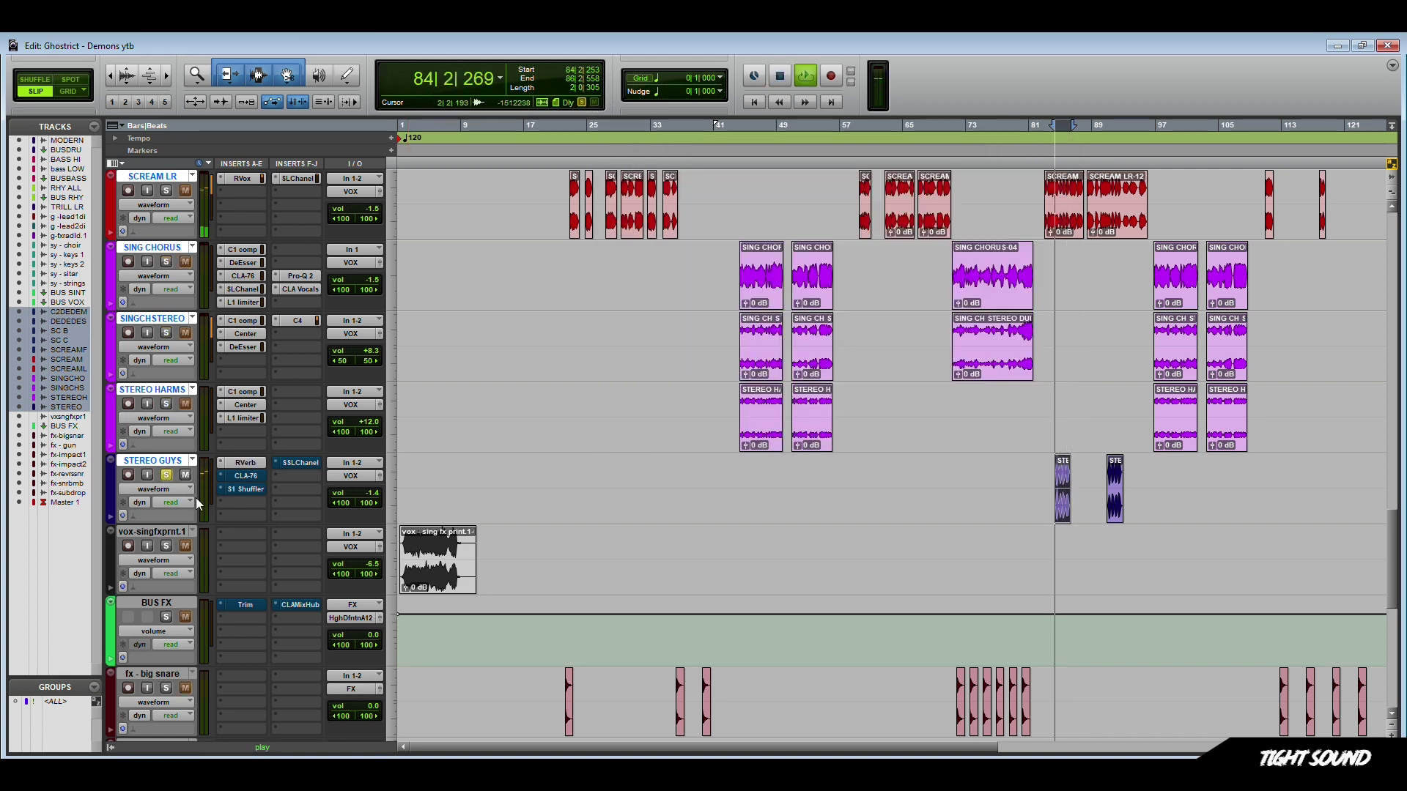
- Activate the CLA-76, S1 Shuffler and SSLChannel inserts on STEREO GUYS, viewing each plugin during playback
{"action": "left_click", "coordinate": [242, 476]}
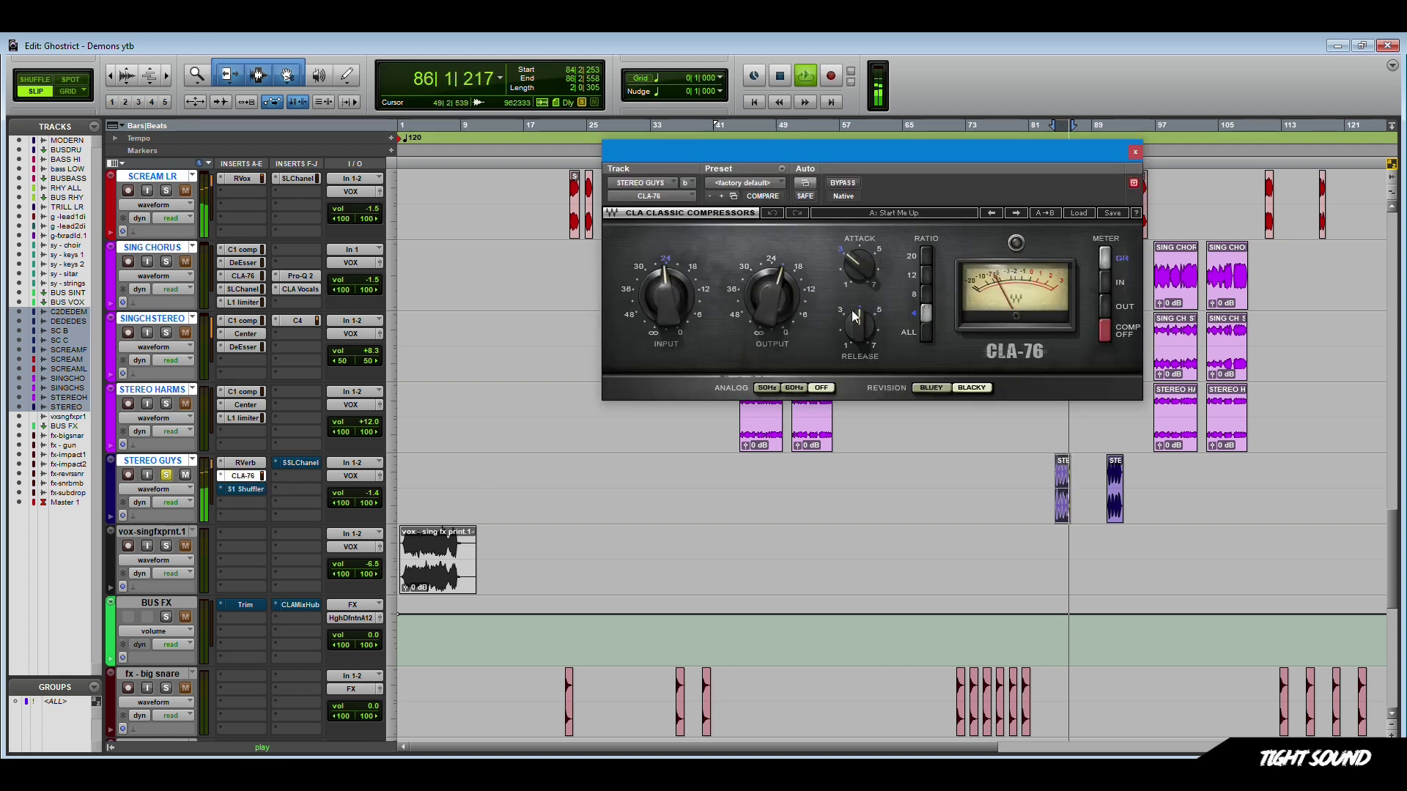
{"action": "left_click", "coordinate": [248, 489]}
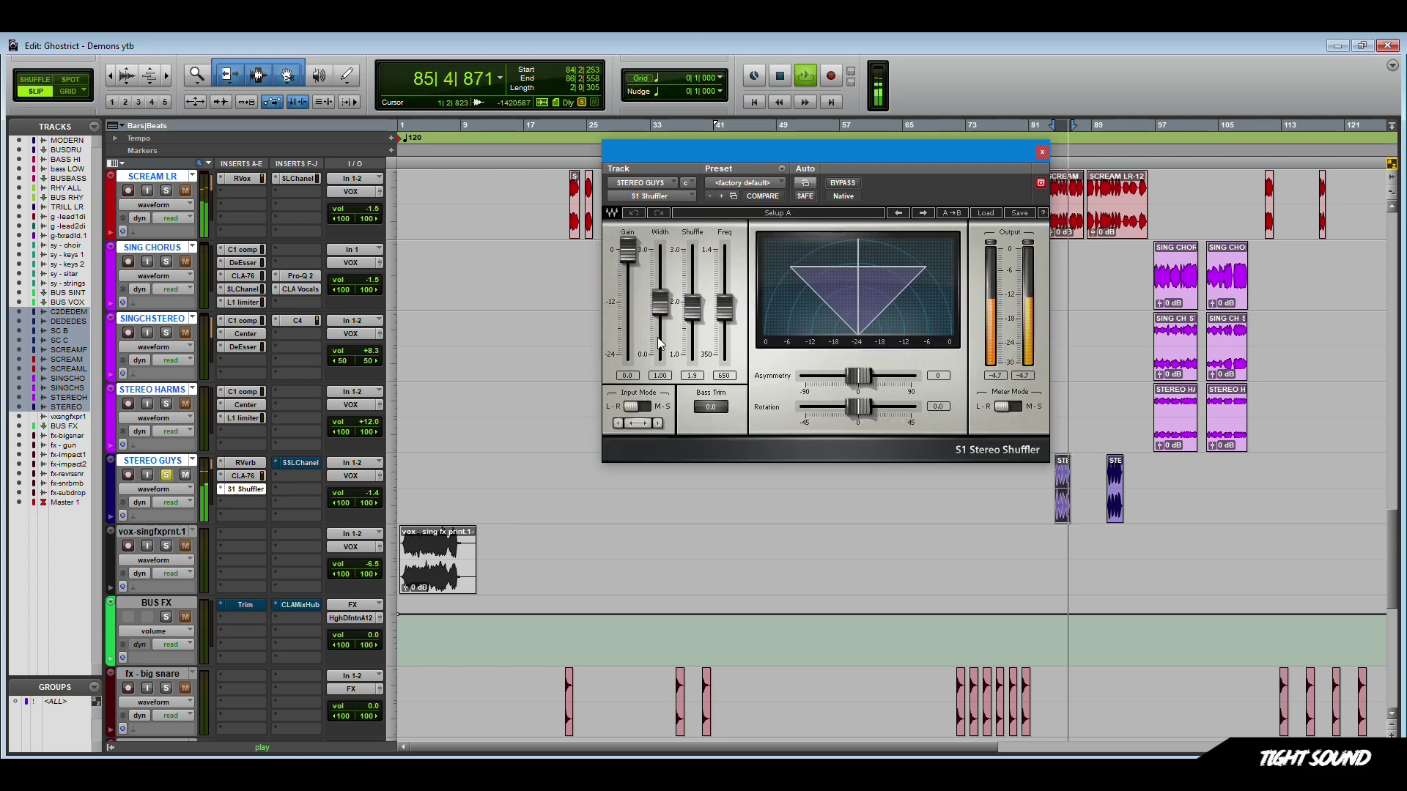
{"action": "left_click", "coordinate": [305, 464], "text": "ctrl"}
{"action": "left_click", "coordinate": [304, 464]}
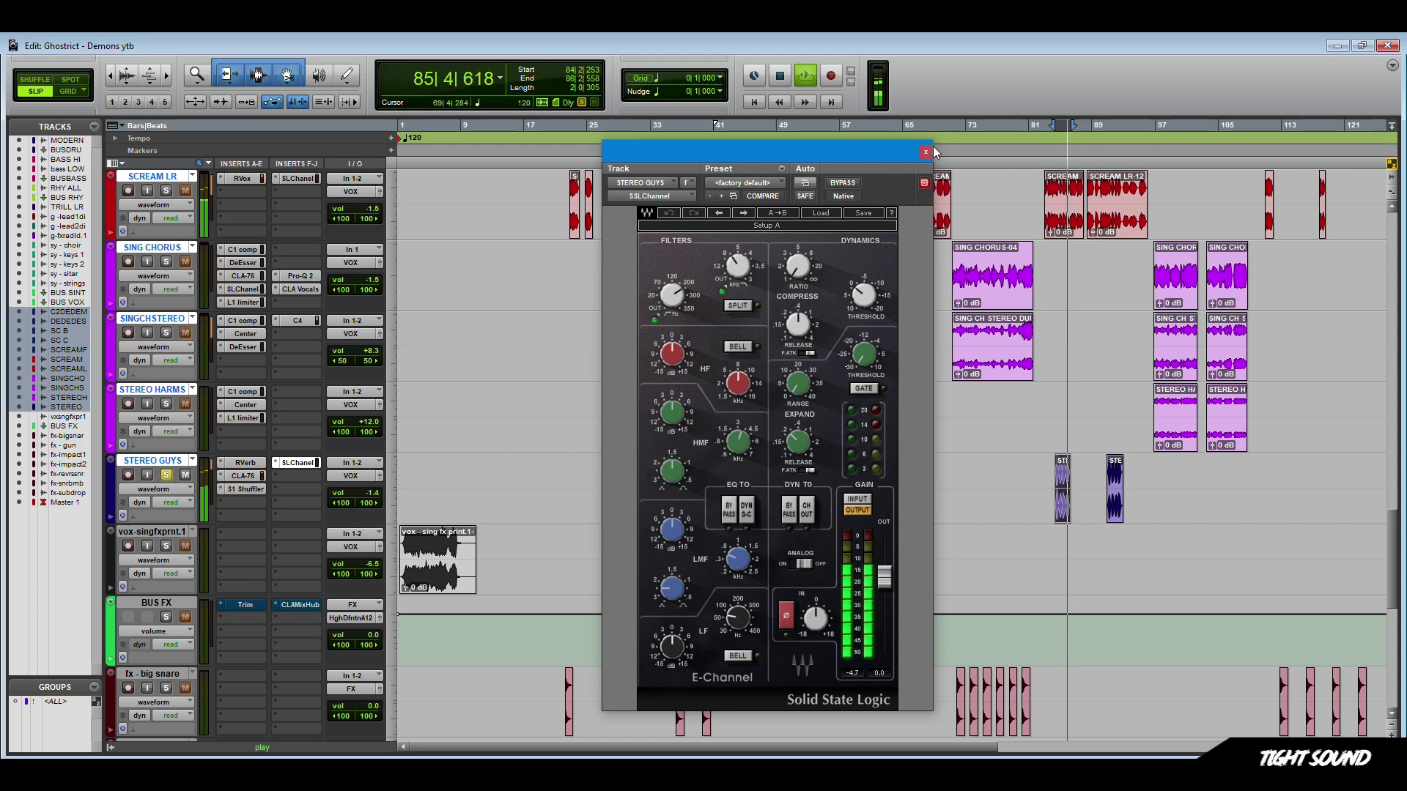
{"action": "key", "text": "ctrl+w"}
- Clear the STEREO GUYS solo and play the unsoloed tracks from bar 83, just before its first clip
{"action": "key", "text": "space"}
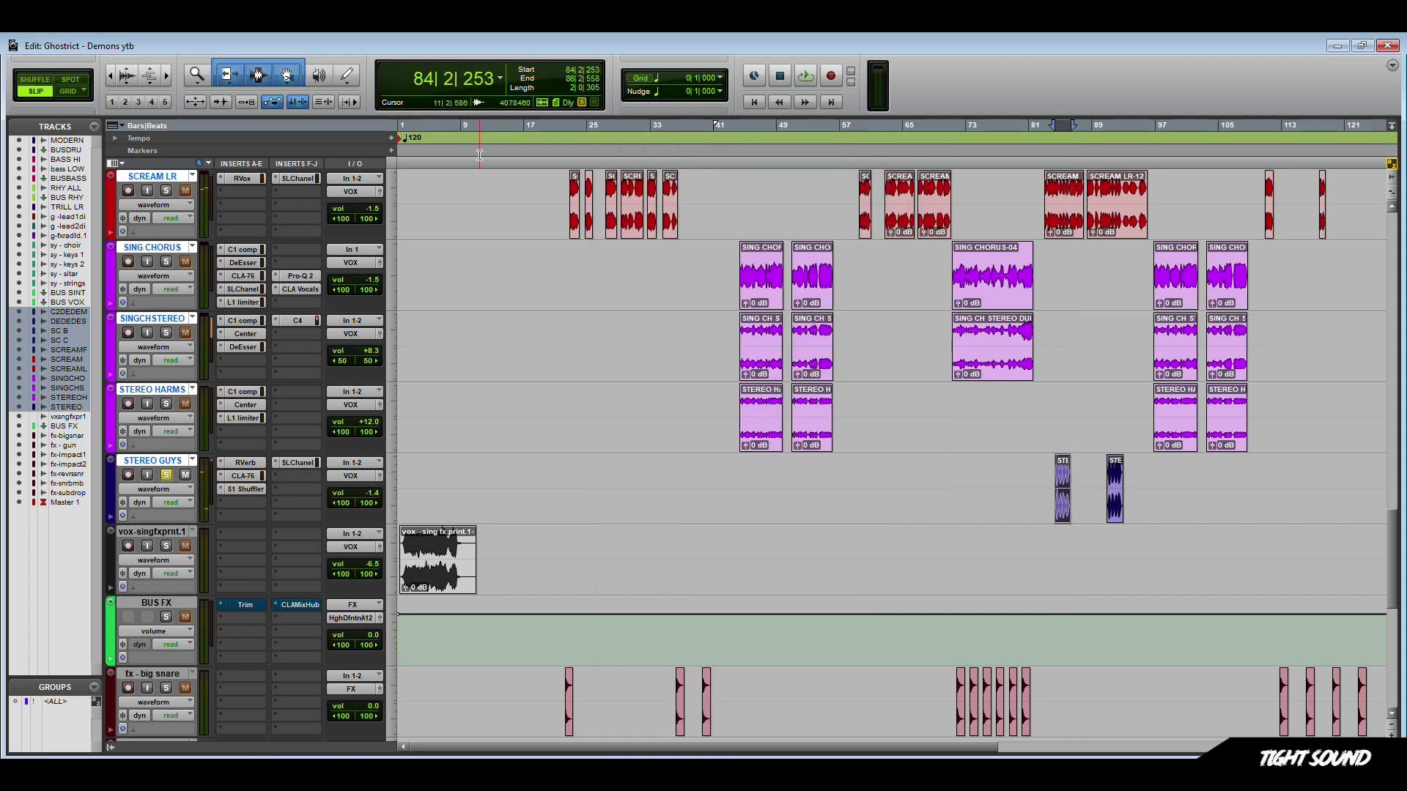
{"action": "key", "text": "space"}
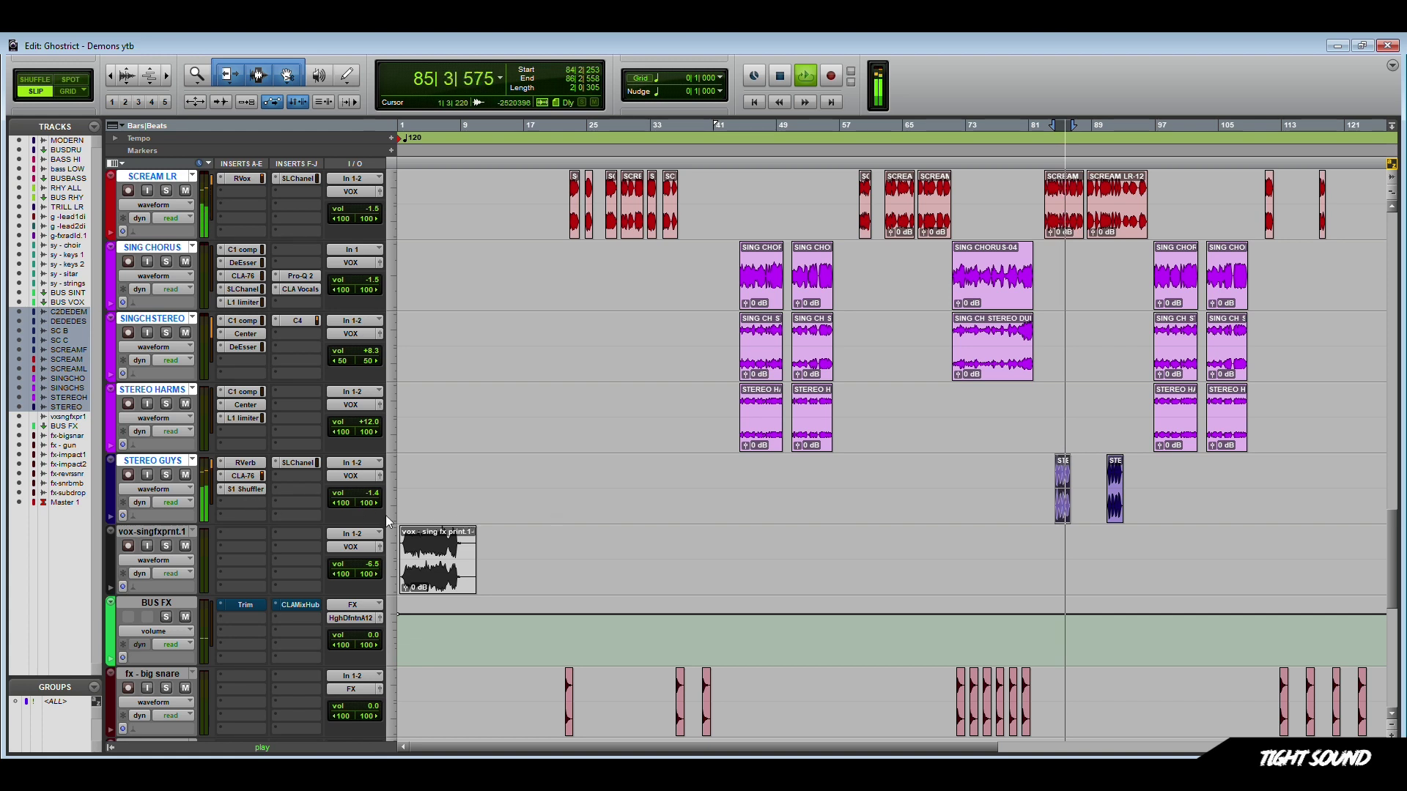
{"action": "key", "text": "ctrl+bracketleft"}
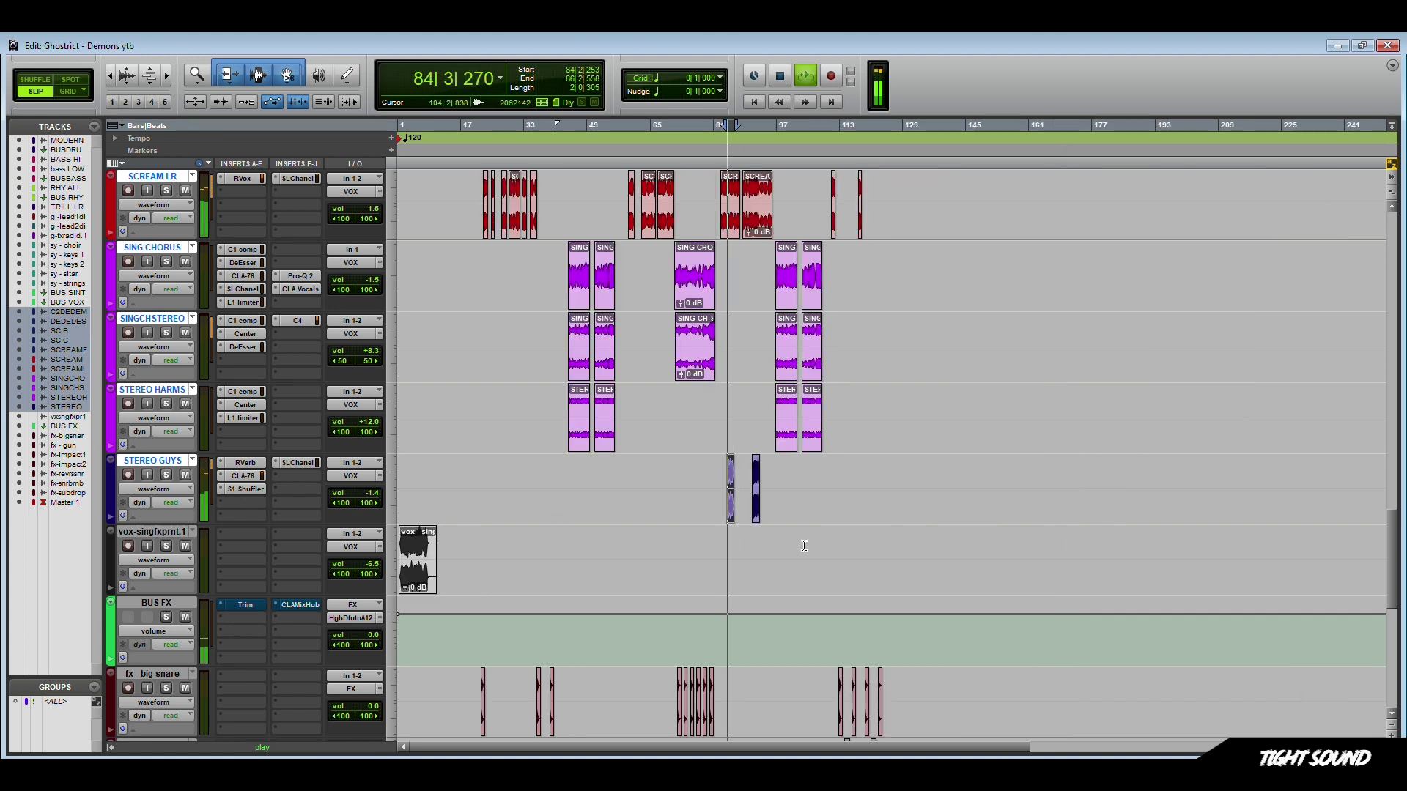
{"action": "left_click", "coordinate": [722, 484]}
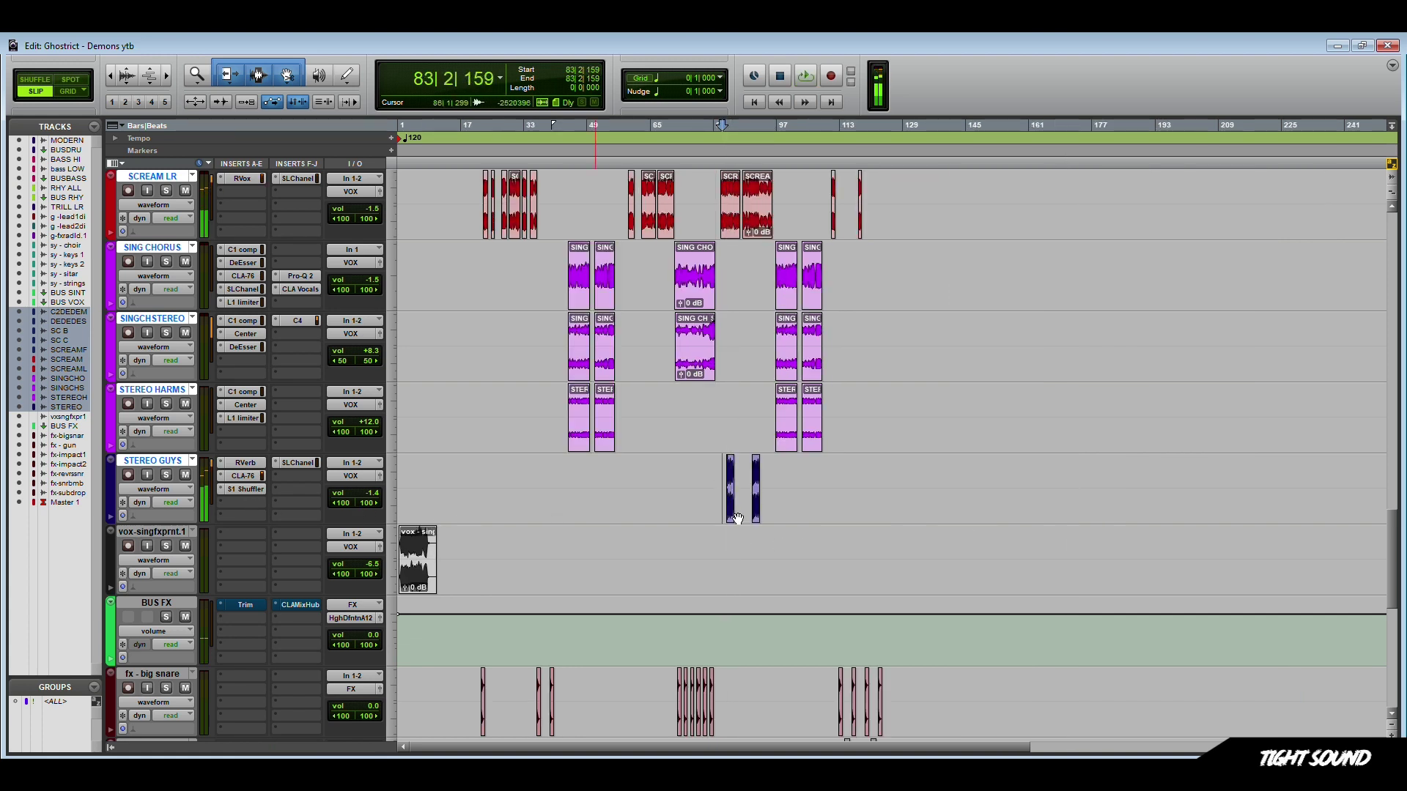
- Stop playback and place the edit cursor at bar 111 on fx - big snare, ahead of the last group of FX clips
{"action": "scroll", "coordinate": [747, 513], "scroll_direction": "down", "scroll_amount": 5}
{"action": "scroll", "coordinate": [751, 512], "scroll_direction": "down", "scroll_amount": 2}
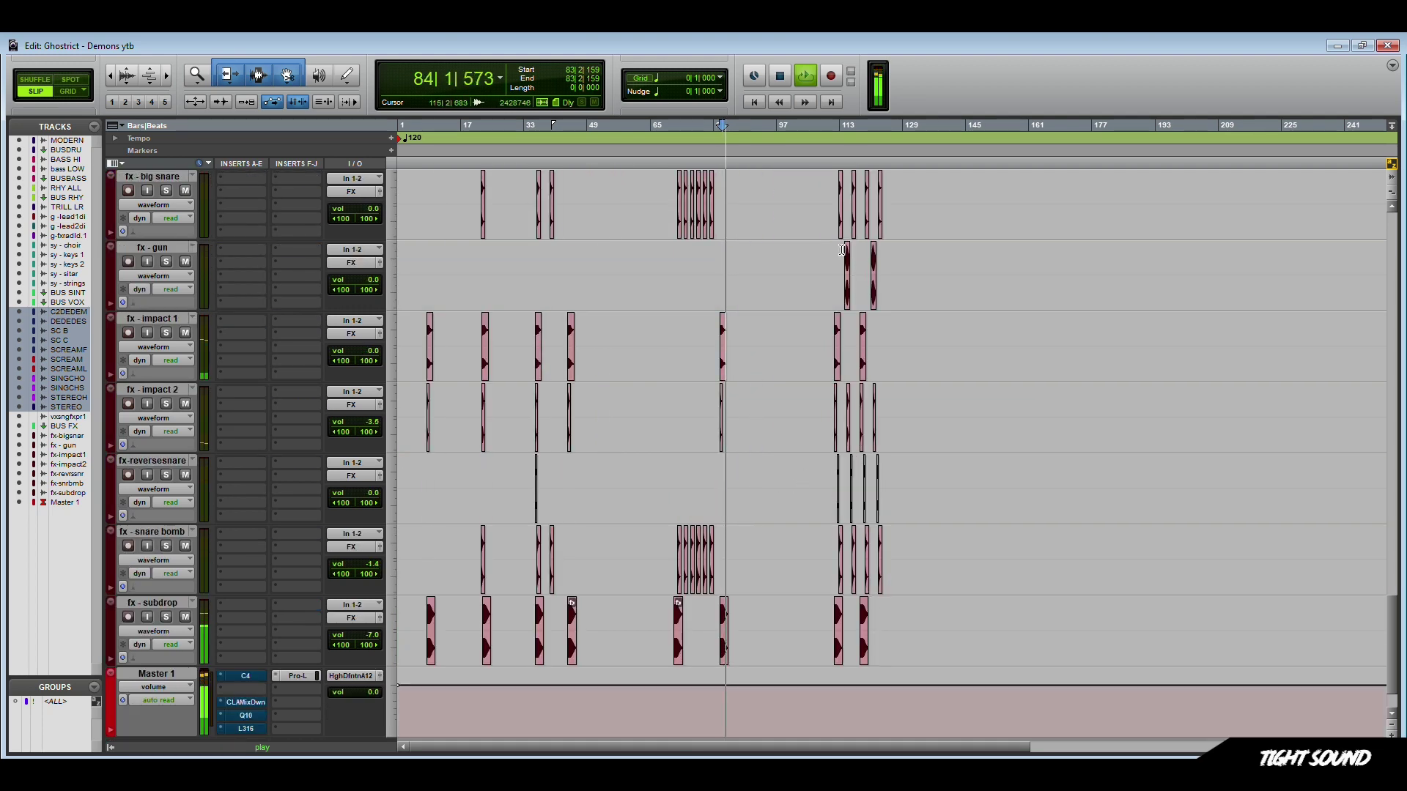
{"action": "key", "text": "space"}
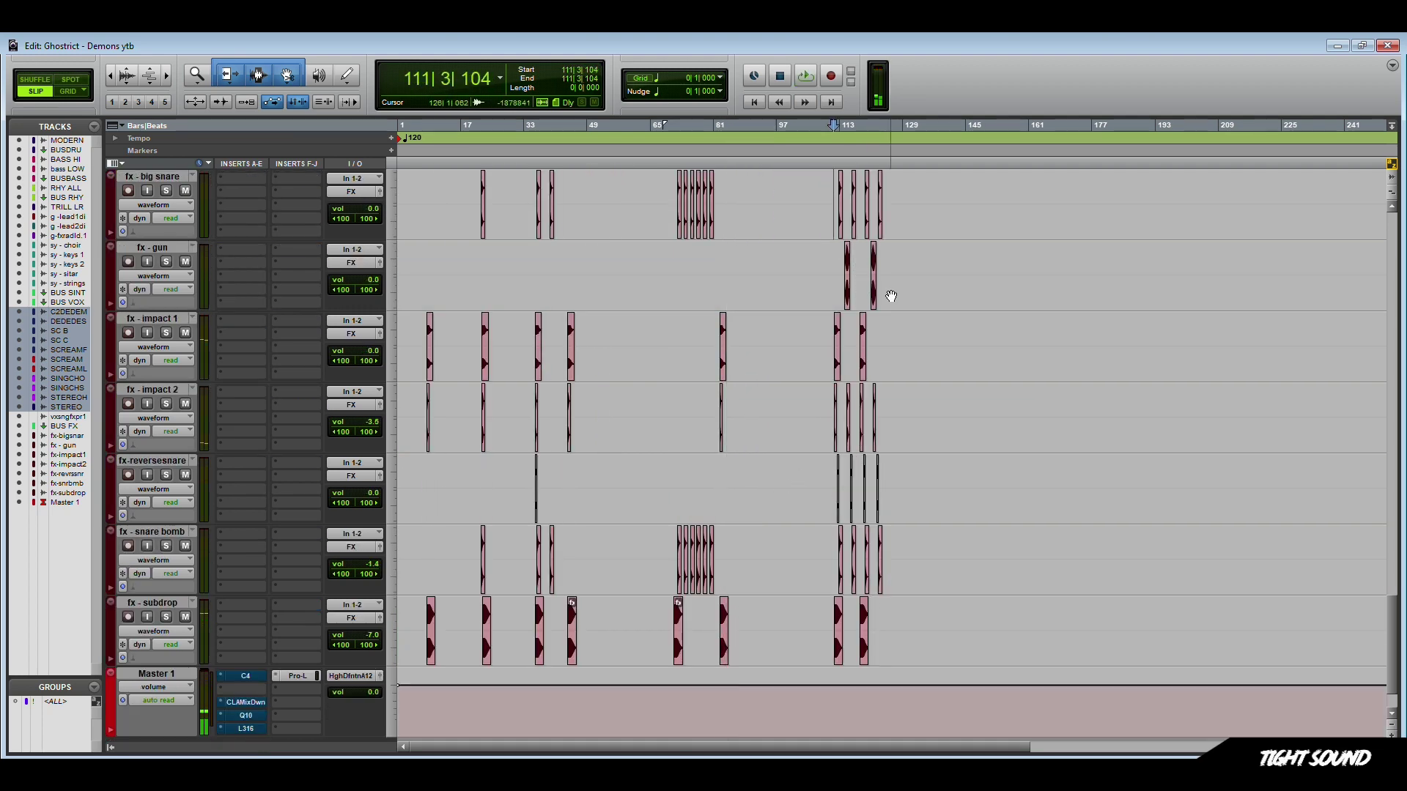
{"action": "key", "text": "ctrl+bracketright"}
{"action": "key", "text": "ctrl+bracketright"}
{"action": "key", "text": "ctrl+bracketright"}
{"action": "key", "text": "ctrl+bracketright"}
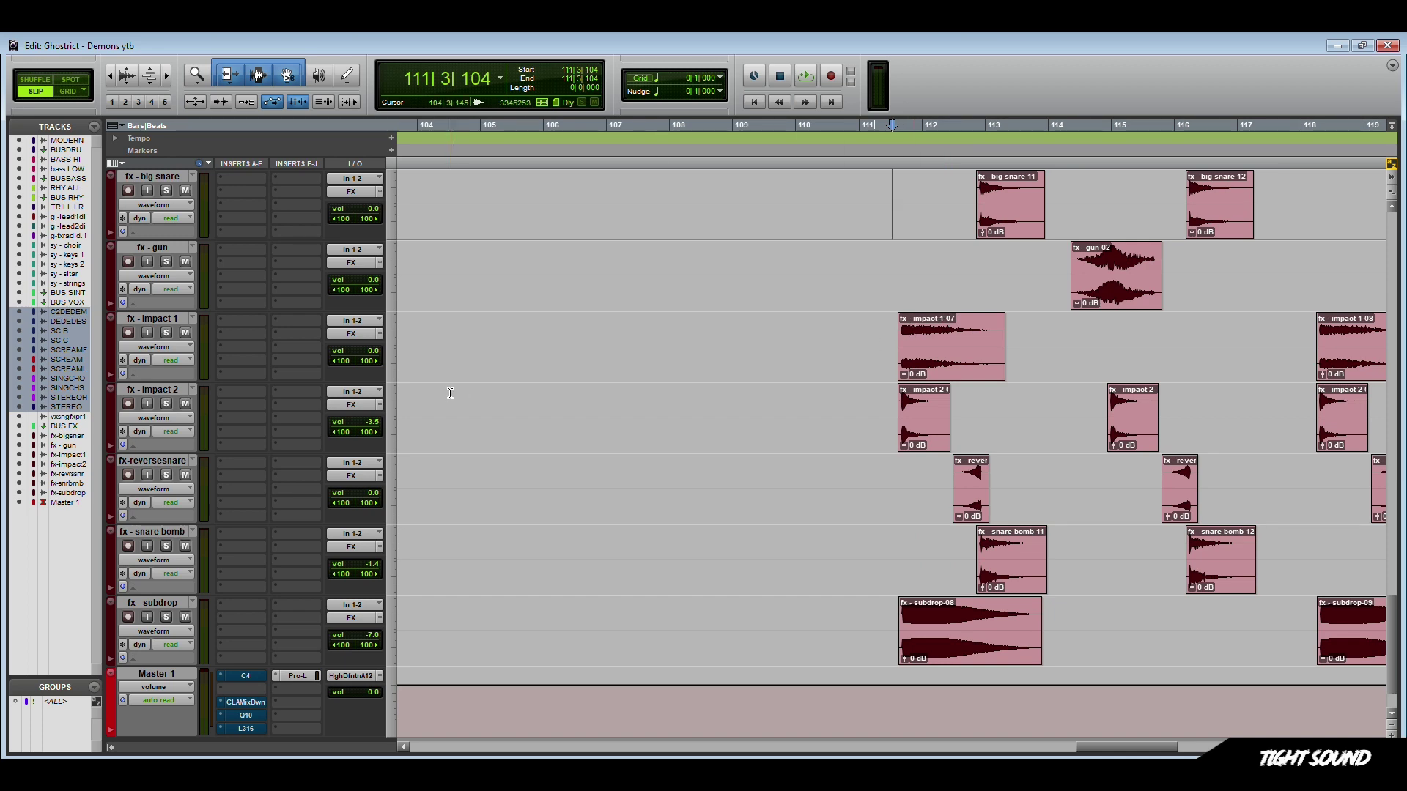
- Select all the FX tracks from fx - subdrop up to fx - big snare, solo them, and play from bar 111
{"action": "left_click", "coordinate": [154, 598]}
{"action": "scroll", "coordinate": [202, 413], "scroll_direction": "up", "scroll_amount": 4}
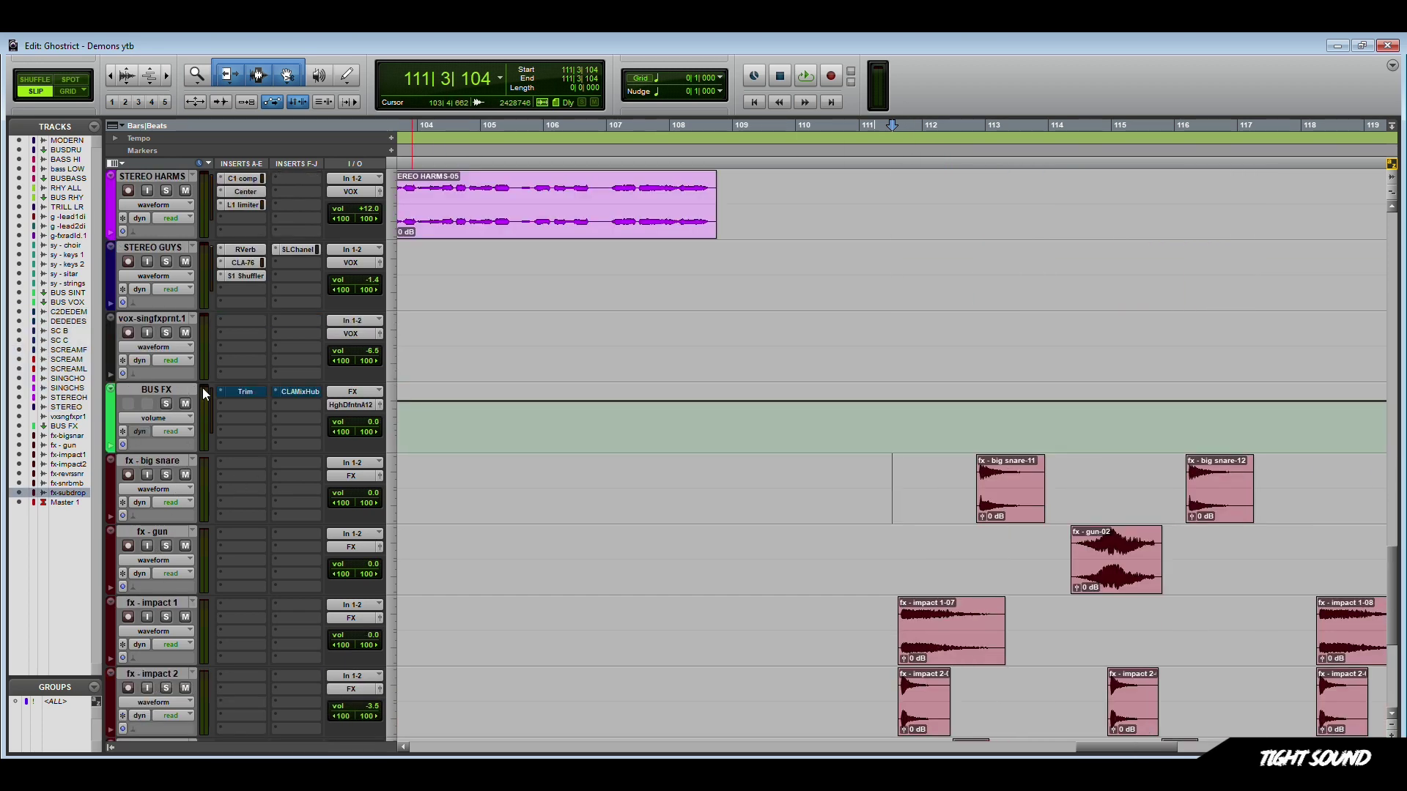
{"action": "left_click", "coordinate": [170, 461], "text": "shift"}
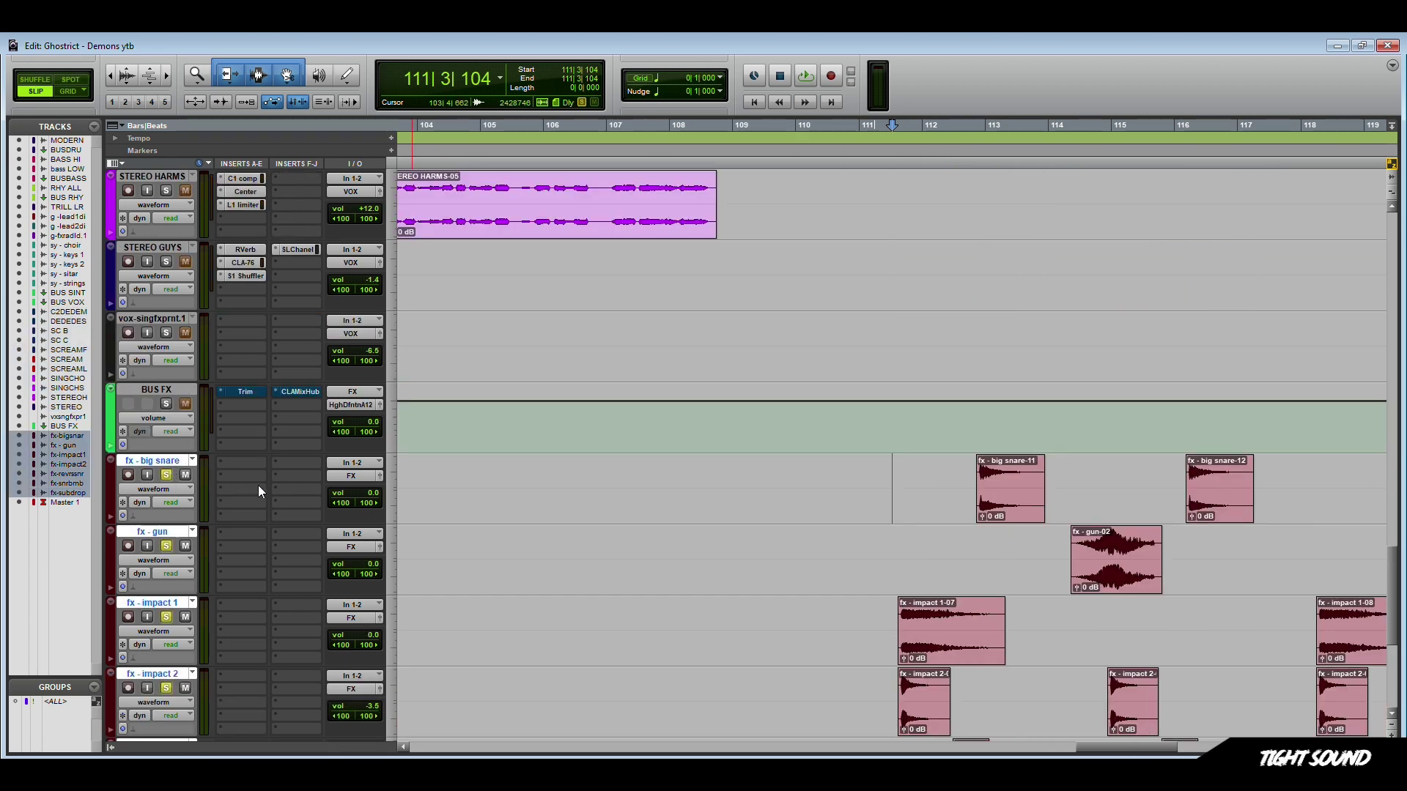
{"action": "scroll", "coordinate": [796, 478], "scroll_direction": "down", "scroll_amount": 4}
{"action": "key", "text": "space"}
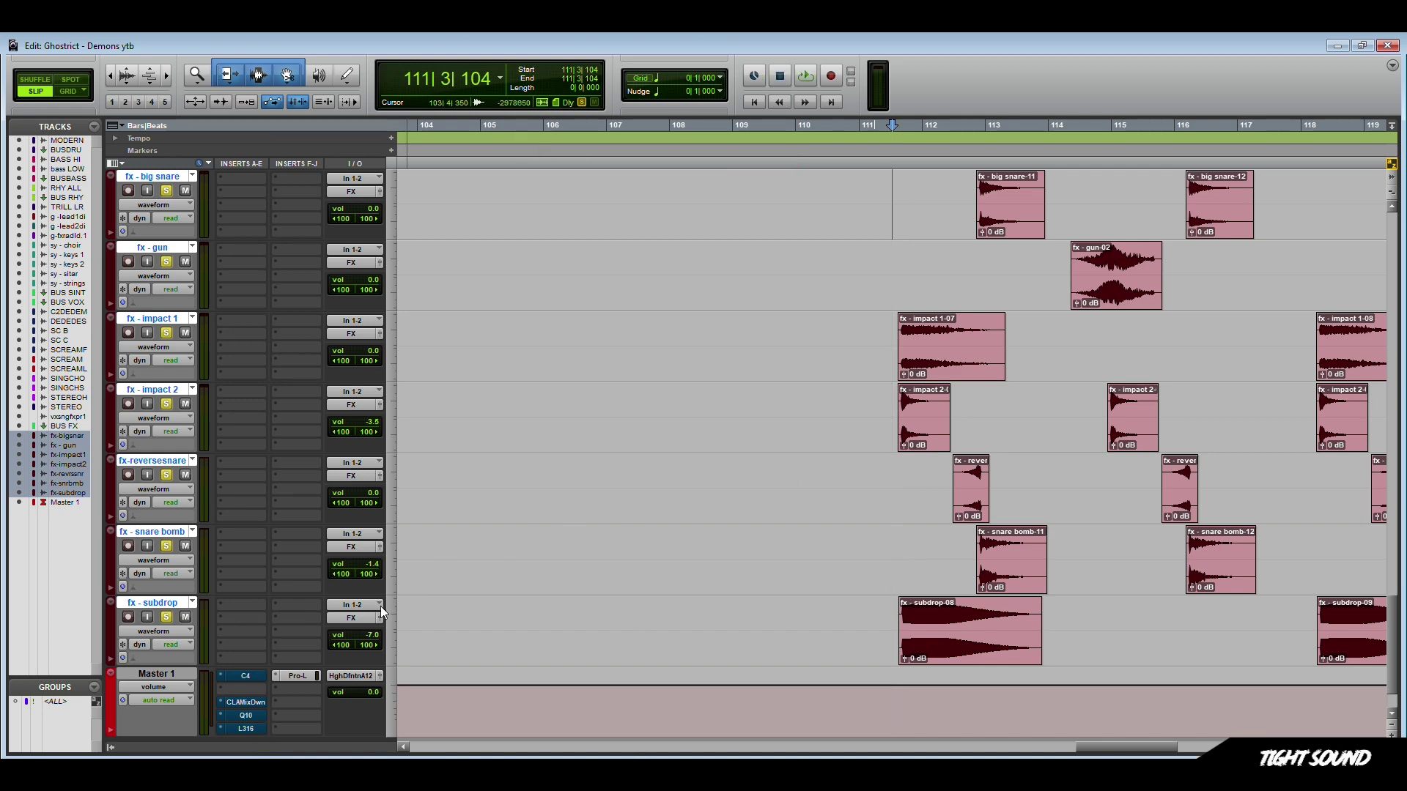
- Activate the Trim insert on BUS FX, view its settings during playback, and close its window
{"action": "scroll", "coordinate": [192, 486], "scroll_direction": "up", "scroll_amount": 4}
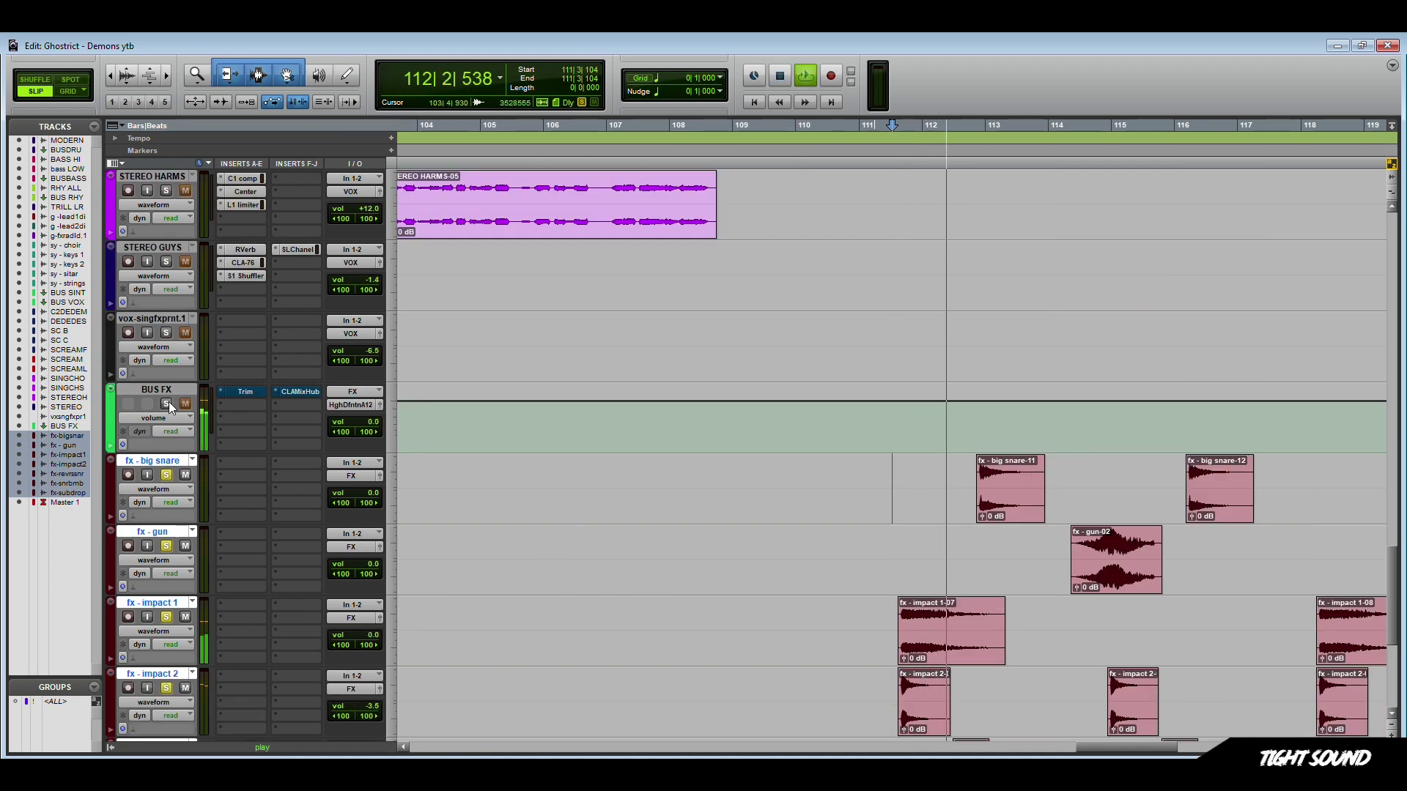
{"action": "left_click", "coordinate": [247, 393], "text": "ctrl"}
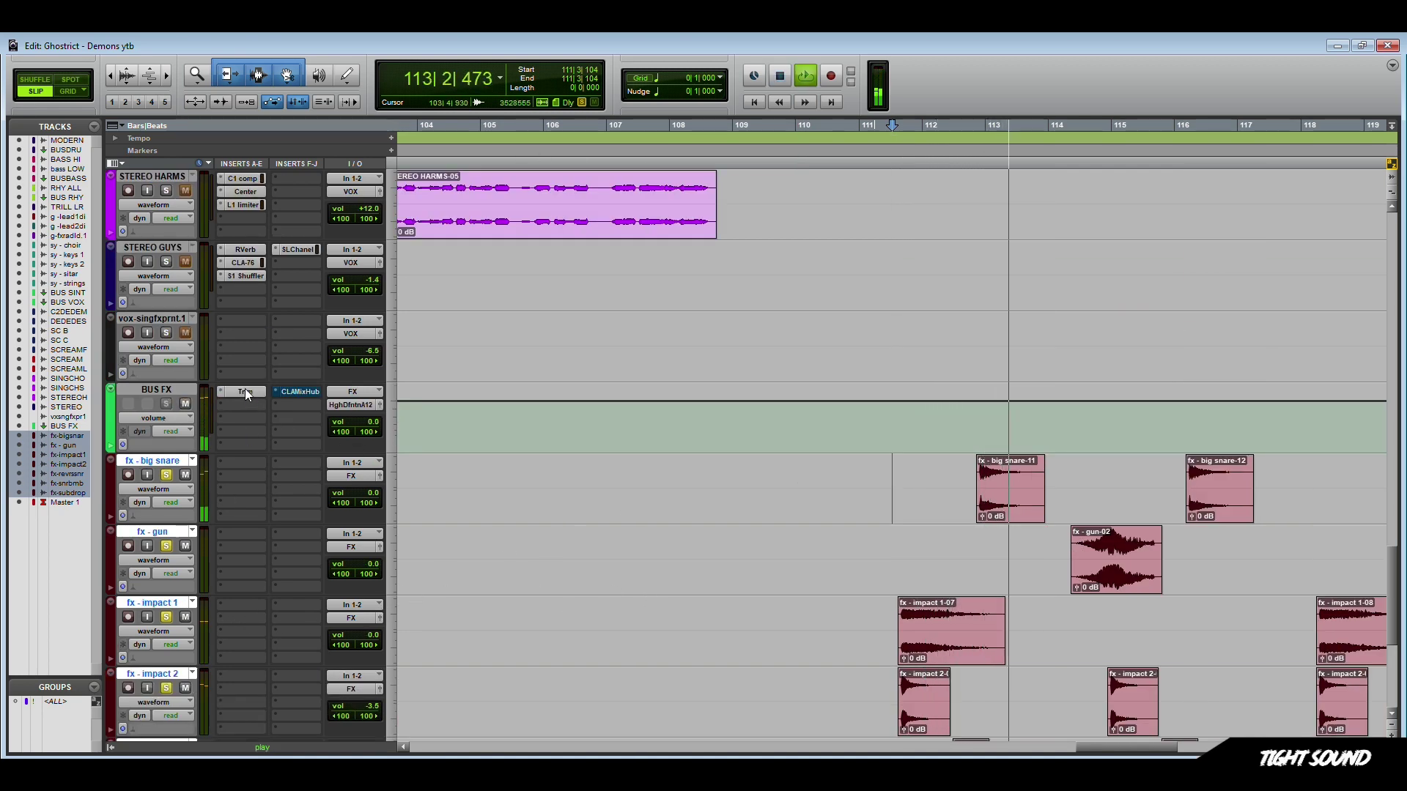
{"action": "left_click", "coordinate": [244, 391]}
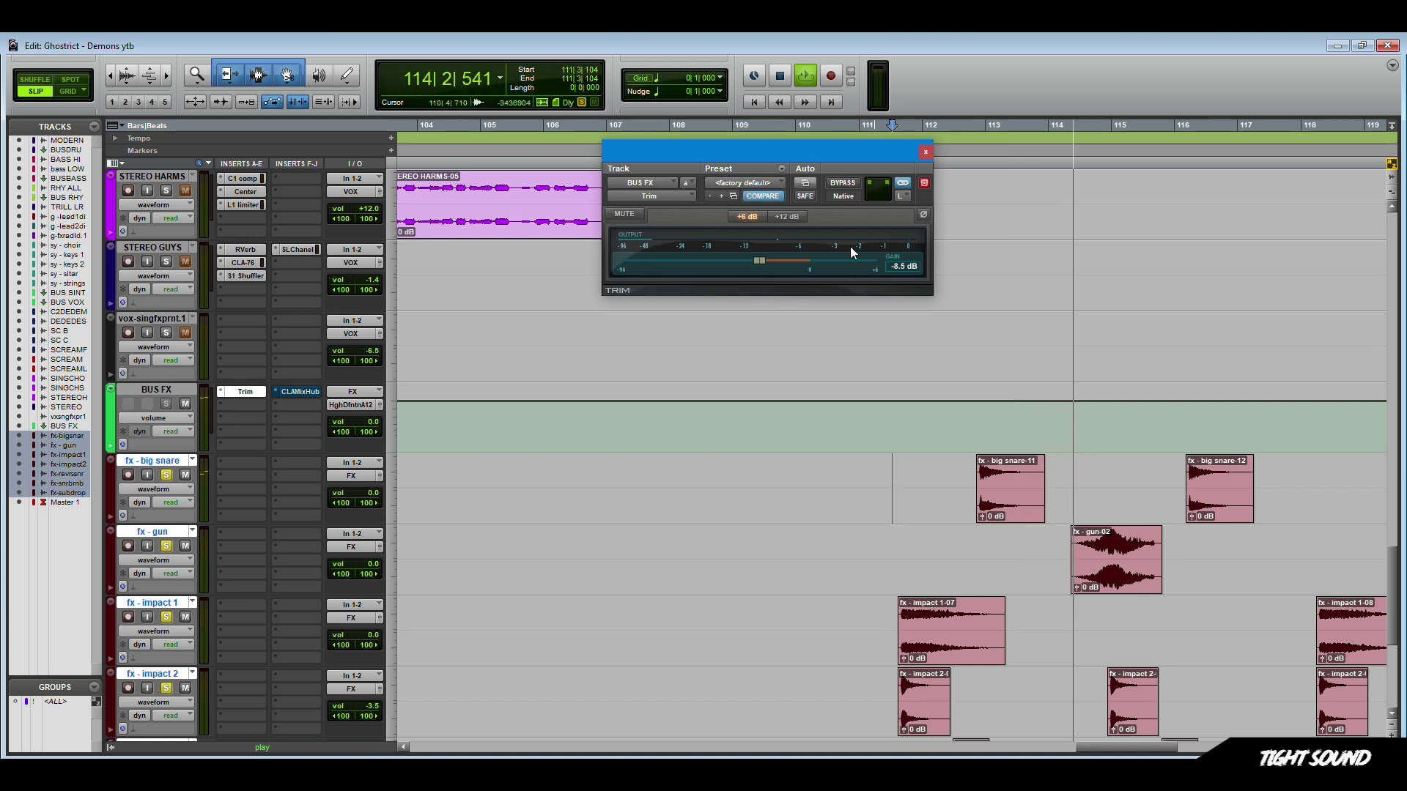
{"action": "left_click", "coordinate": [925, 155]}
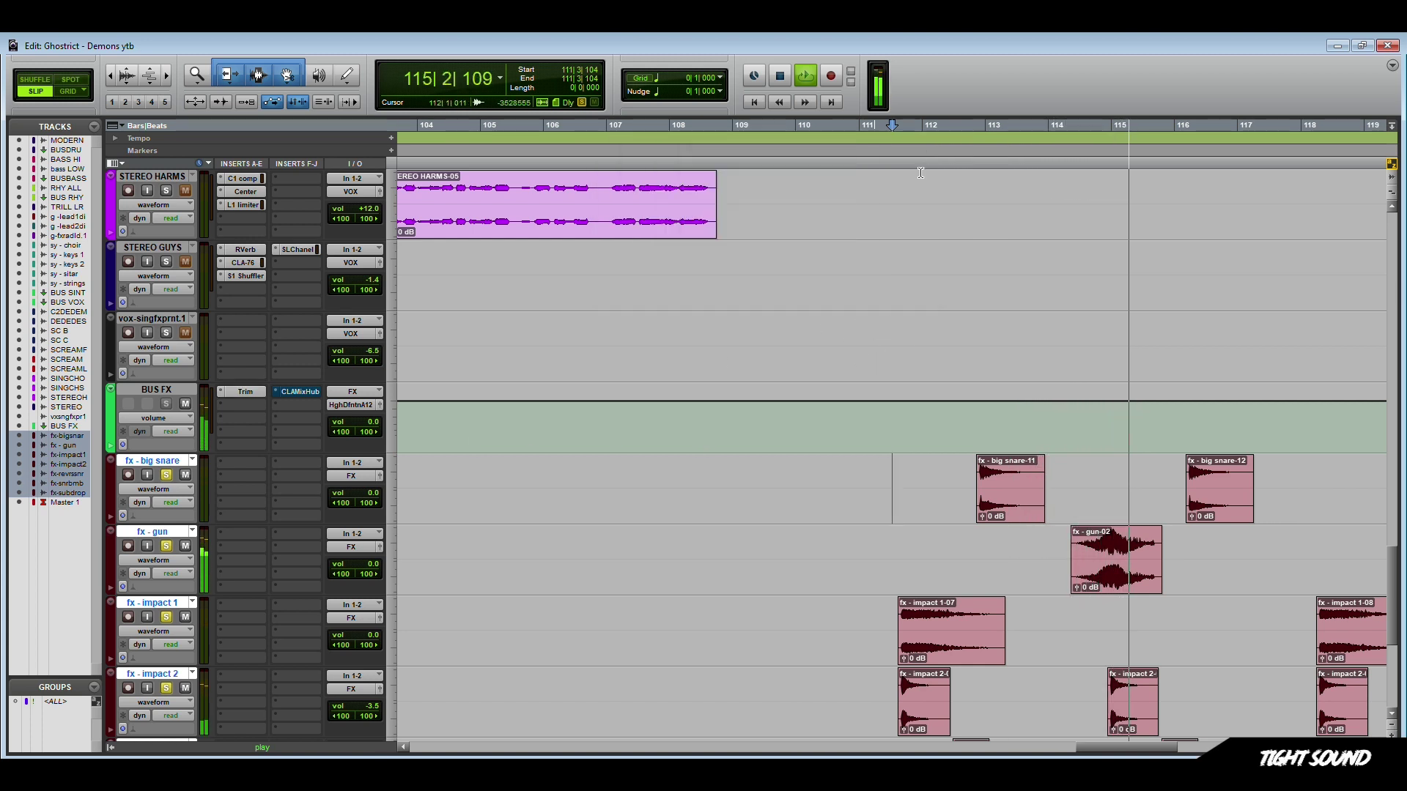
- Activate the CLA MixHub insert on BUS FX, view its settings during playback, and close its window
{"action": "left_click", "coordinate": [299, 394], "text": "ctrl"}
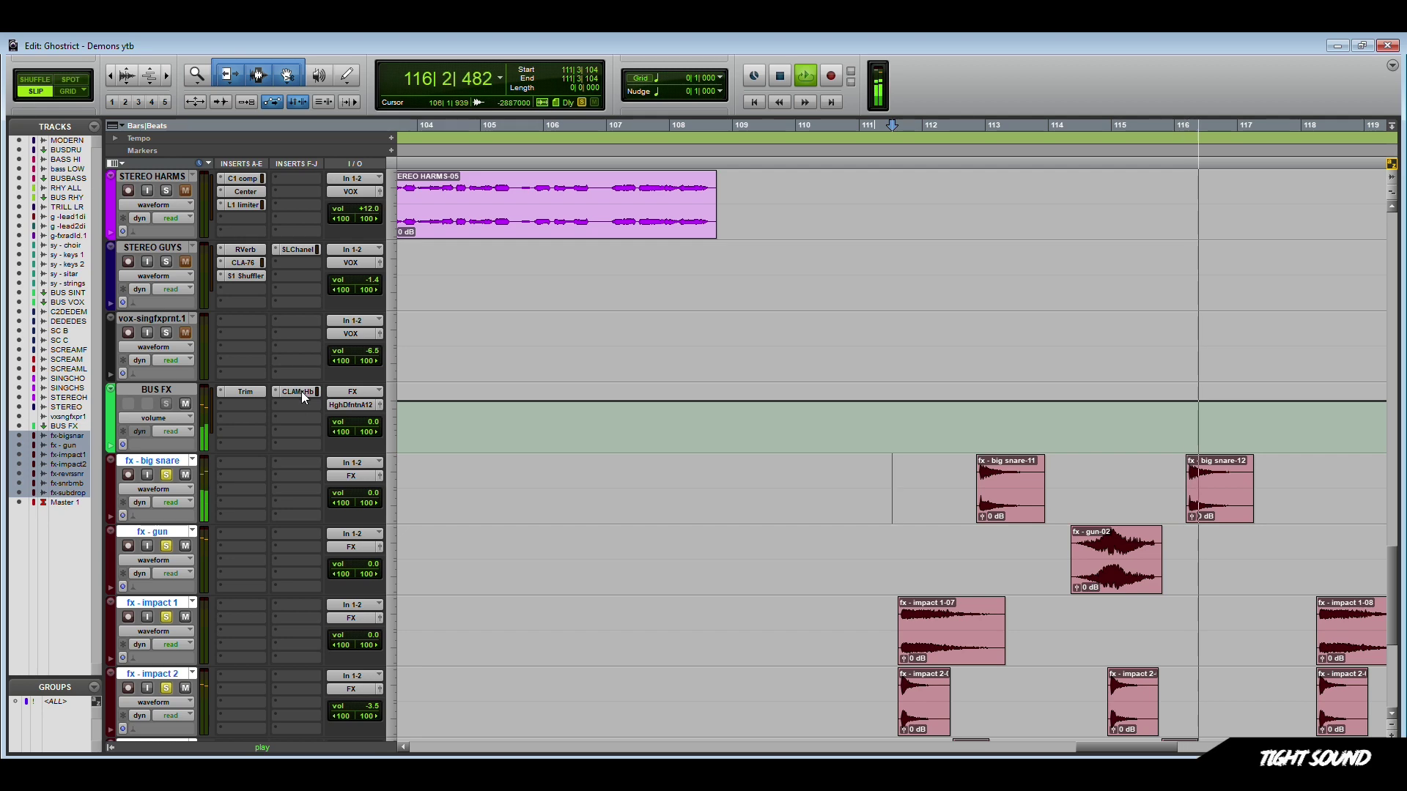
{"action": "left_click", "coordinate": [297, 392]}
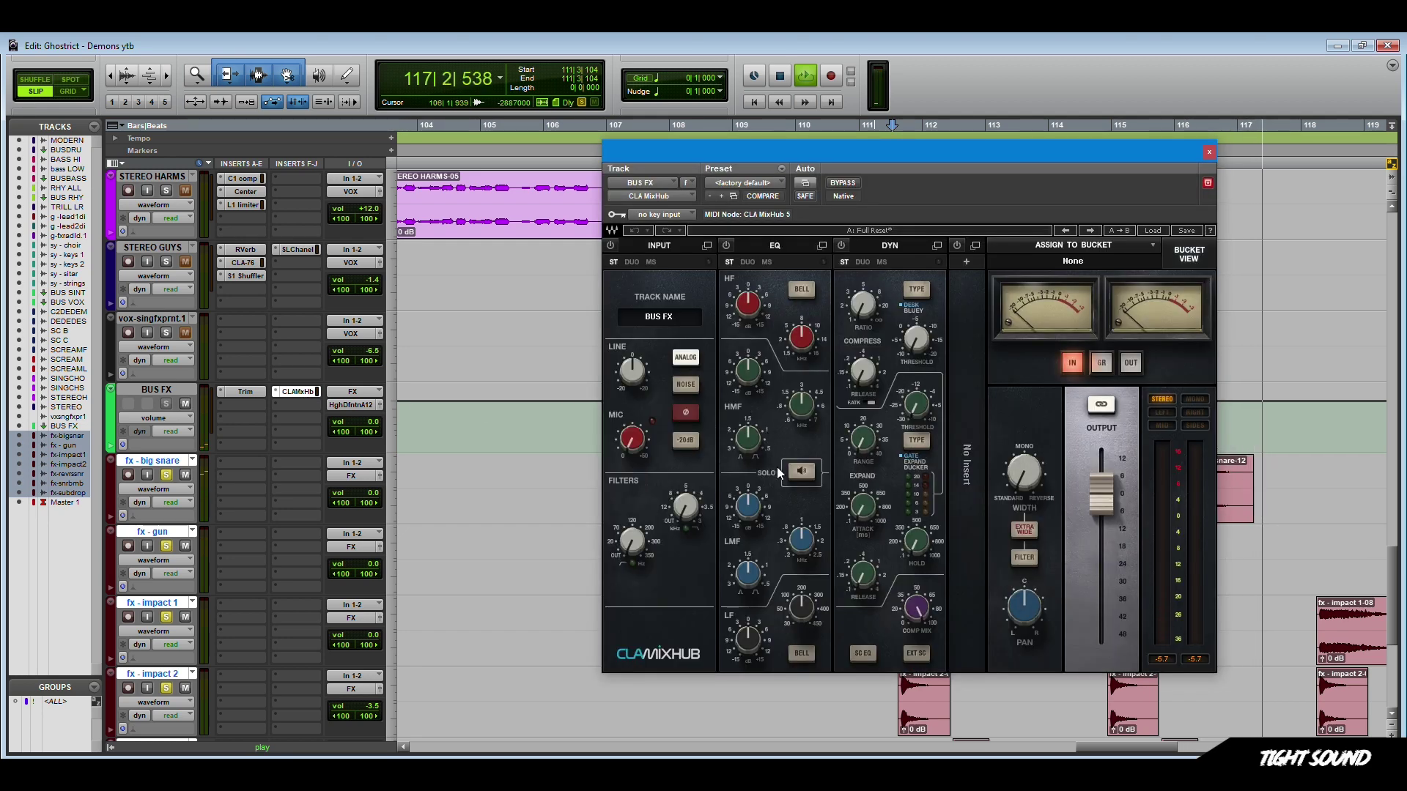
{"action": "left_click", "coordinate": [1209, 153]}
- Clear the solo on all the FX tracks and play the full mix from bar 111
{"action": "key", "text": "r"}
{"action": "scroll", "coordinate": [954, 460], "scroll_direction": "down", "scroll_amount": 5}
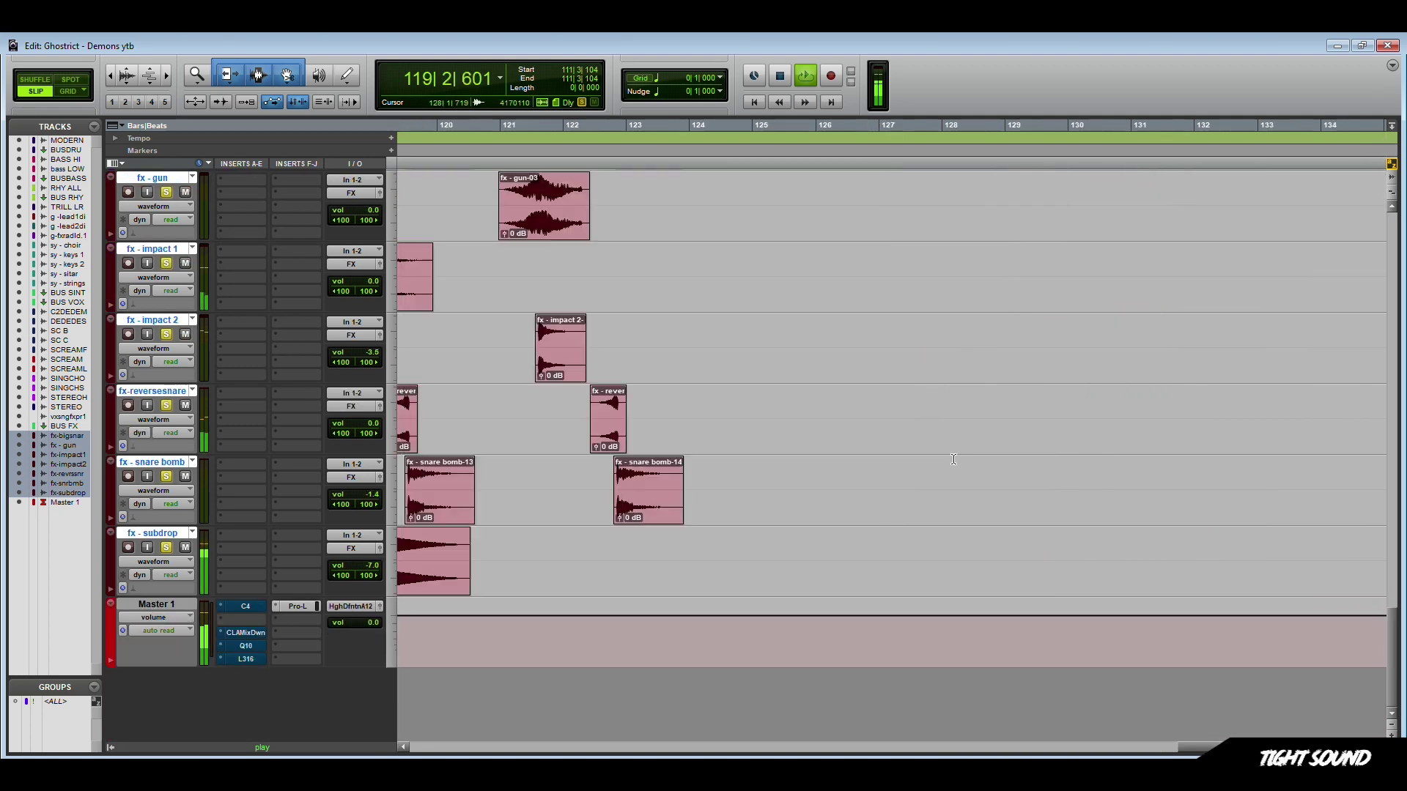
{"action": "scroll", "coordinate": [879, 469], "scroll_direction": "up", "scroll_amount": 2}
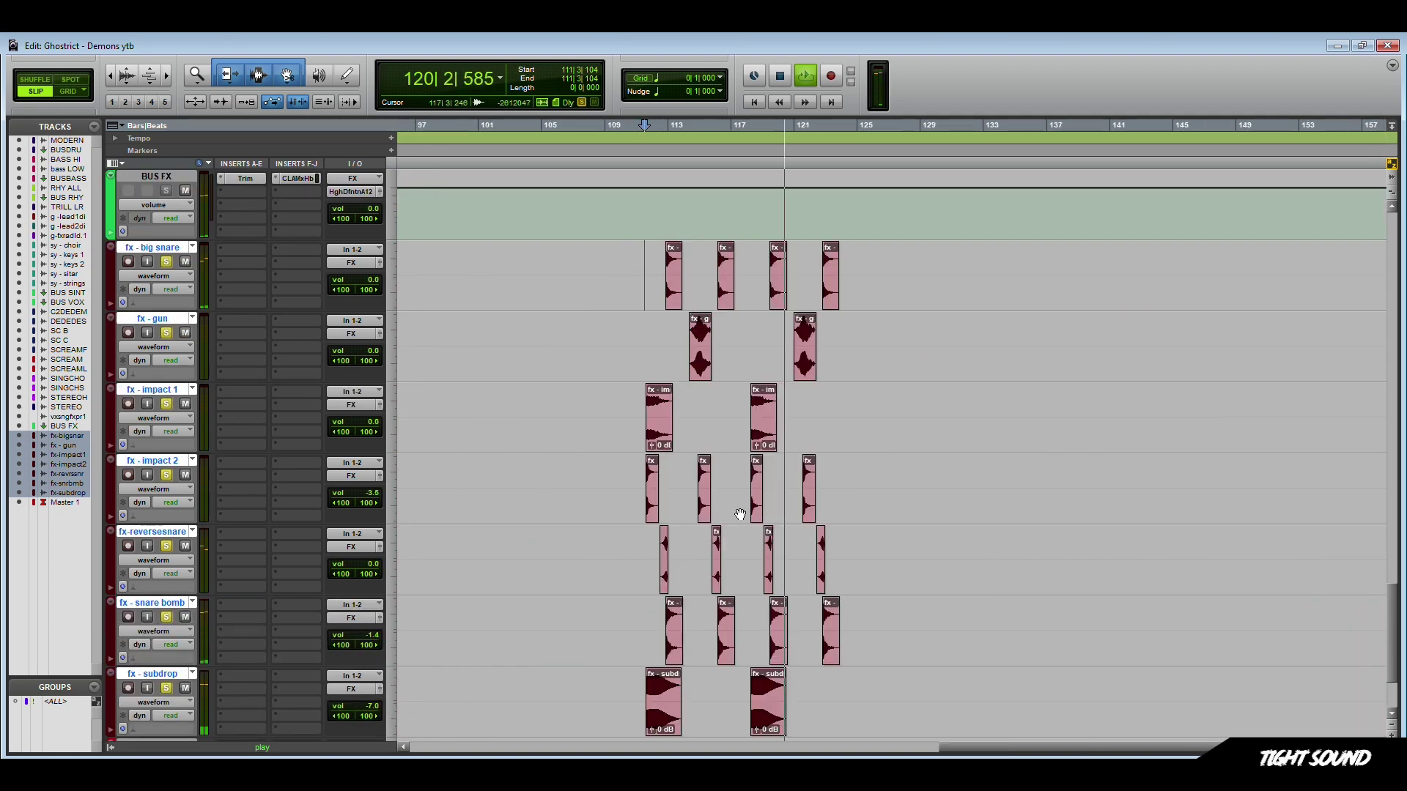
{"action": "scroll", "coordinate": [741, 509], "scroll_direction": "down", "scroll_amount": 3}
{"action": "key", "text": "space"}
{"action": "left_click", "coordinate": [580, 103]}
{"action": "key", "text": "space"}
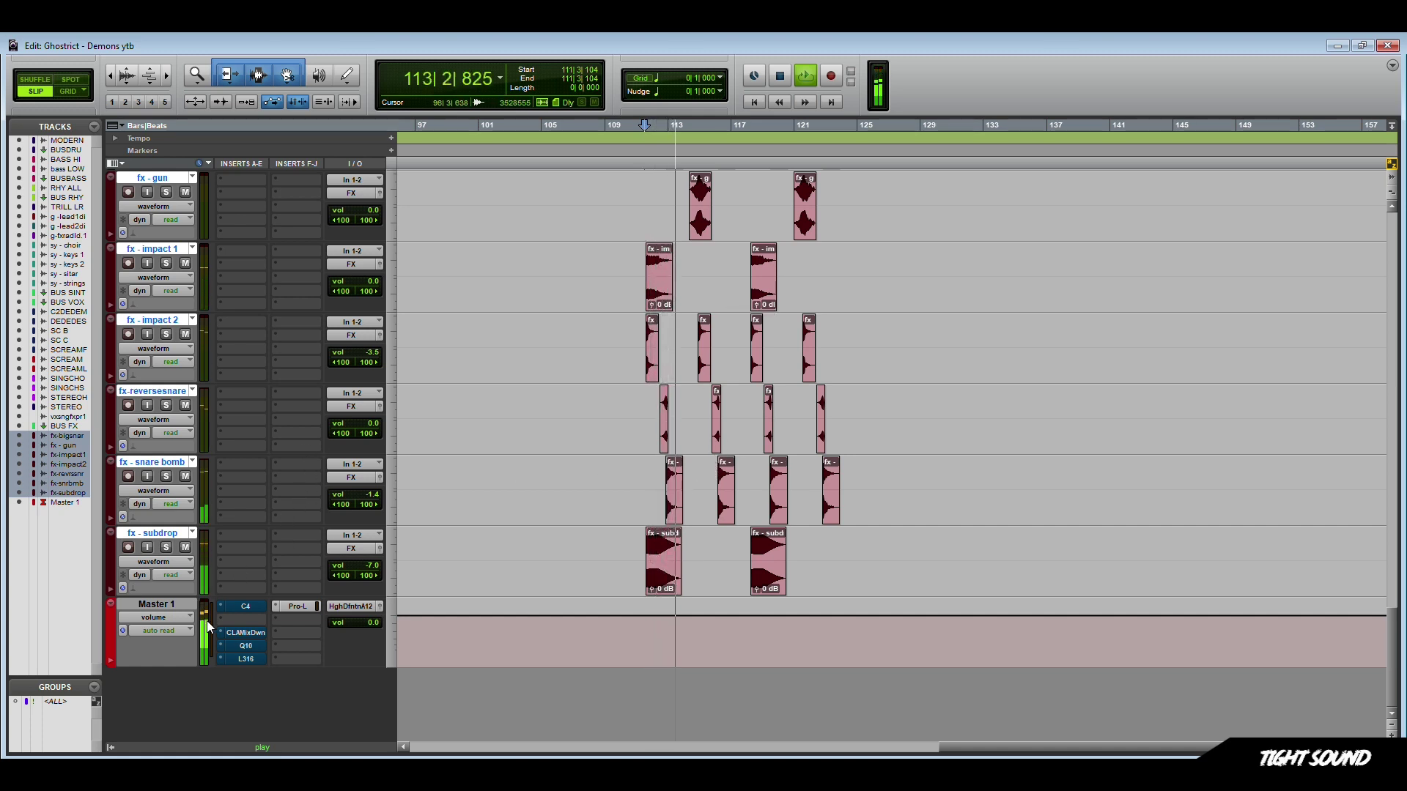
- Activate the C4 insert on Master 1 and view its settings, lower the fx - gun volume to about -3.8 dB, and close the plugin window
{"action": "left_click", "coordinate": [242, 606], "text": "ctrl"}
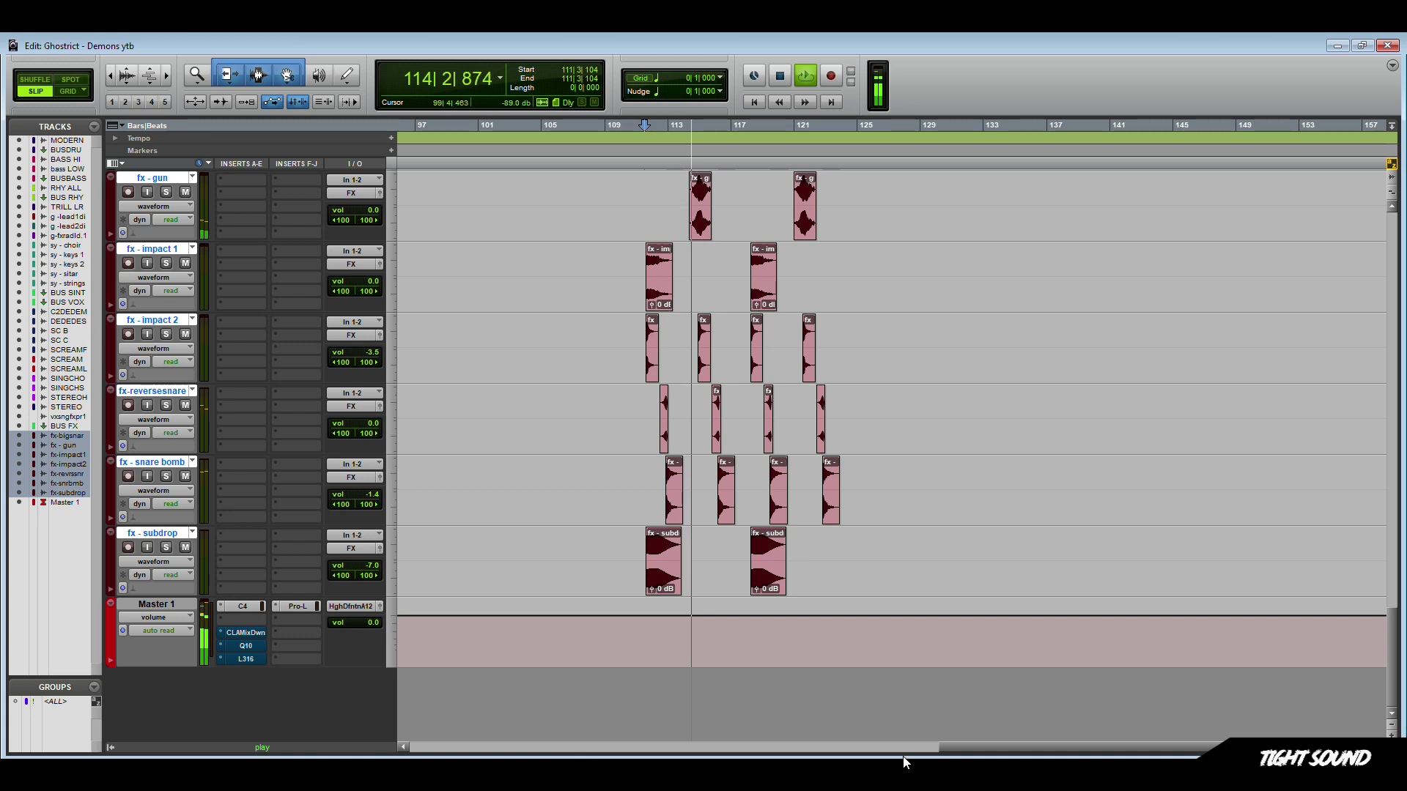
{"action": "left_click", "coordinate": [246, 606]}
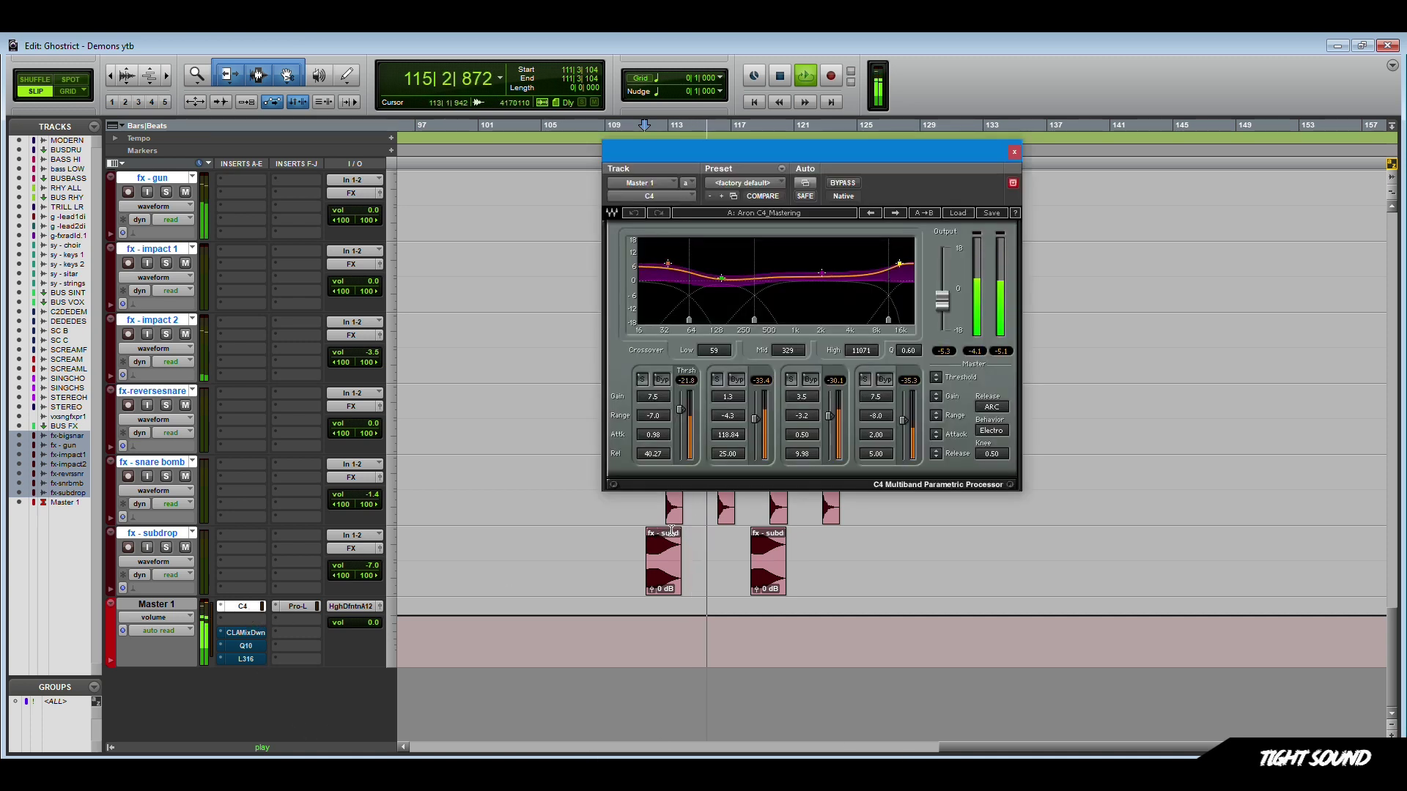
{"action": "left_click_drag", "start_coordinate": [697, 151], "coordinate": [858, 156]}
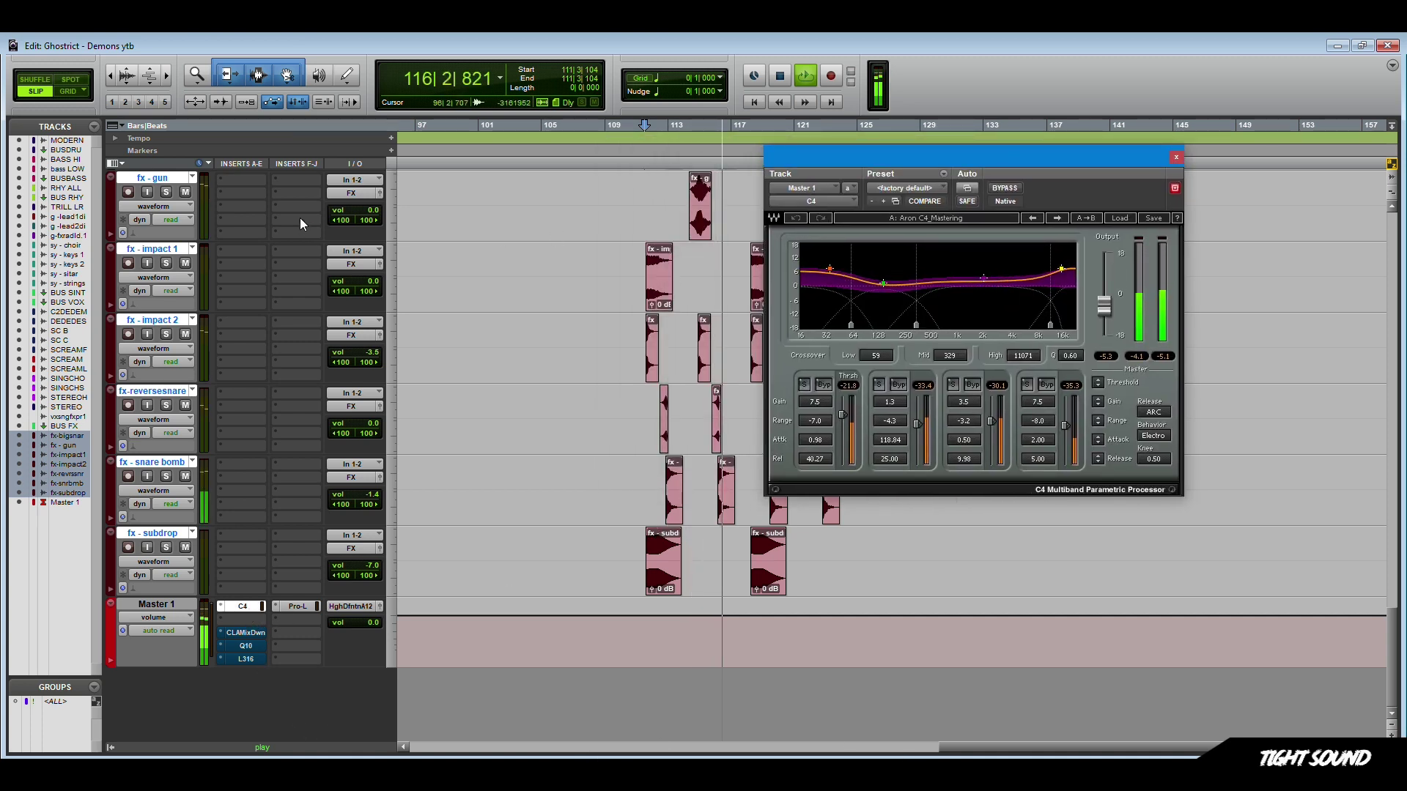
{"action": "left_click_drag", "start_coordinate": [370, 211], "coordinate": [381, 255]}
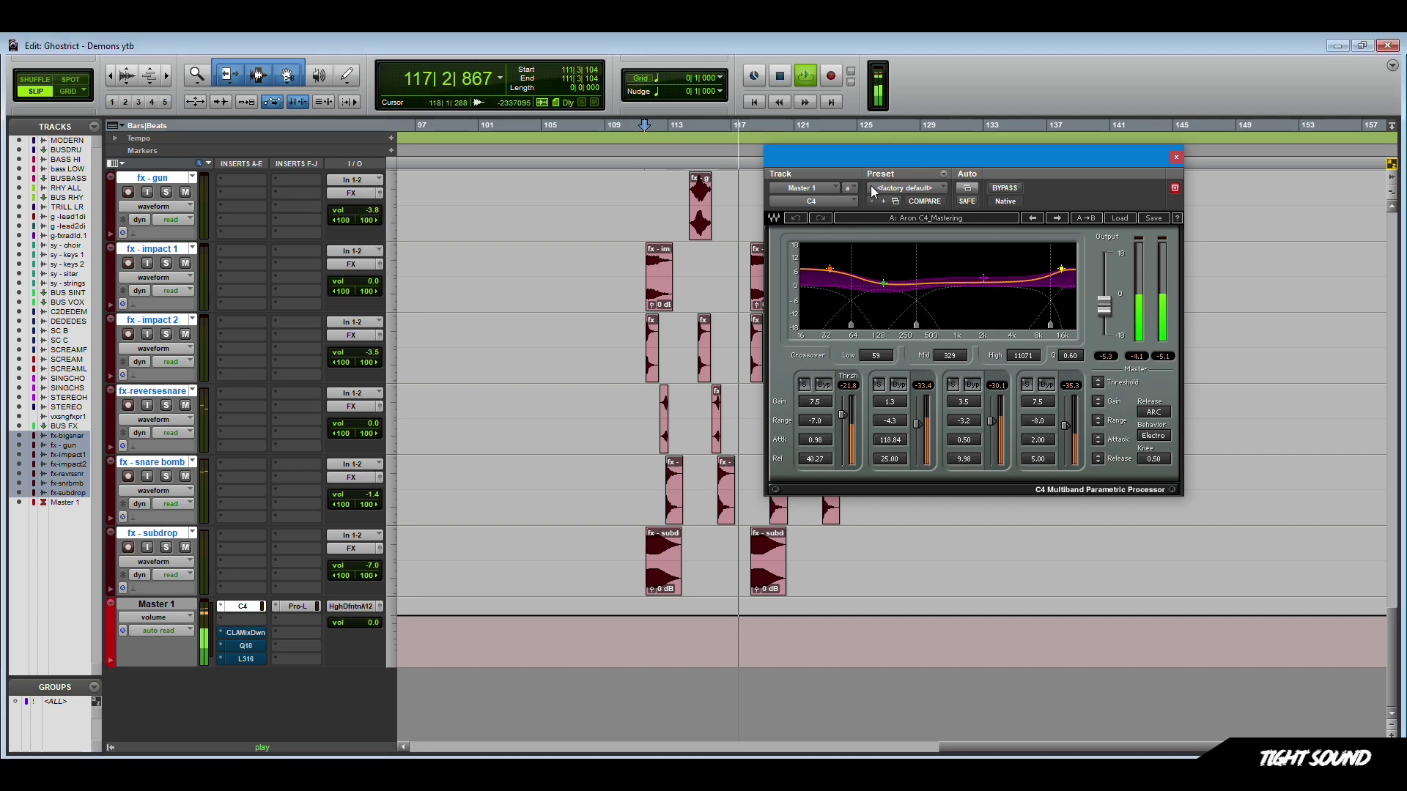
{"action": "left_click", "coordinate": [1177, 158]}
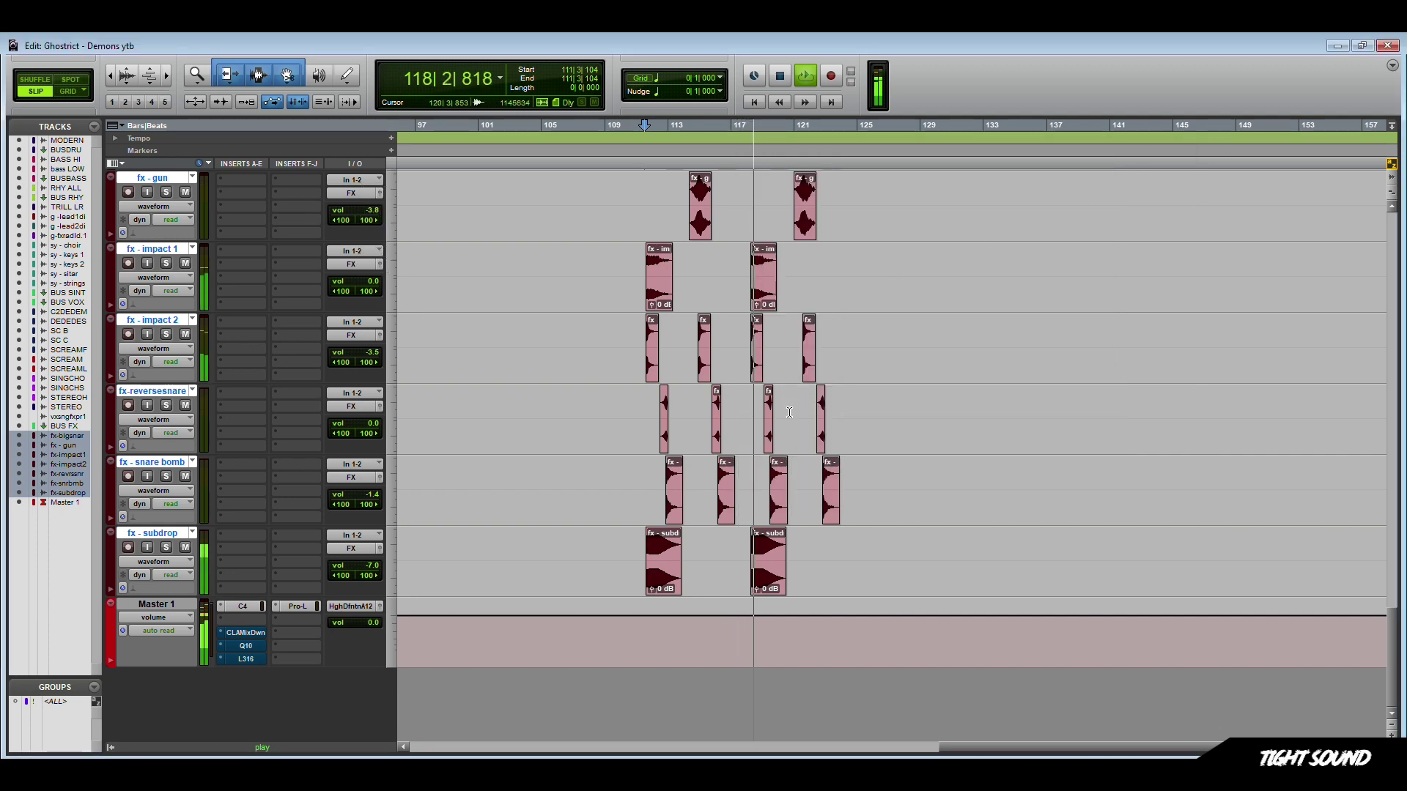
- Stop playback and place the edit cursor at bar 82, near the start of the sy - sitar clip
{"action": "left_click_drag", "start_coordinate": [1031, 745], "coordinate": [781, 733]}
{"action": "scroll", "coordinate": [809, 525], "scroll_direction": "up", "scroll_amount": 20}
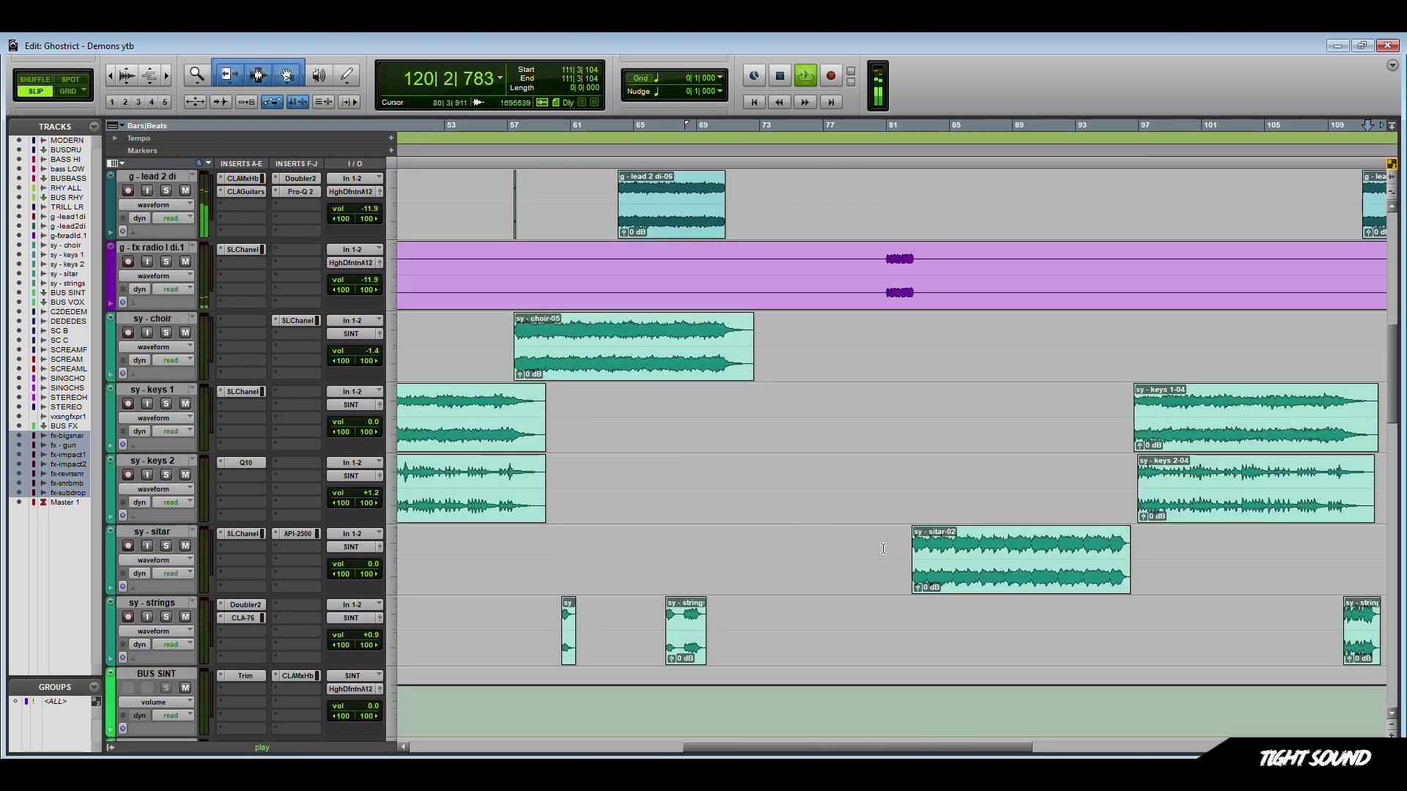
{"action": "key", "text": "space"}
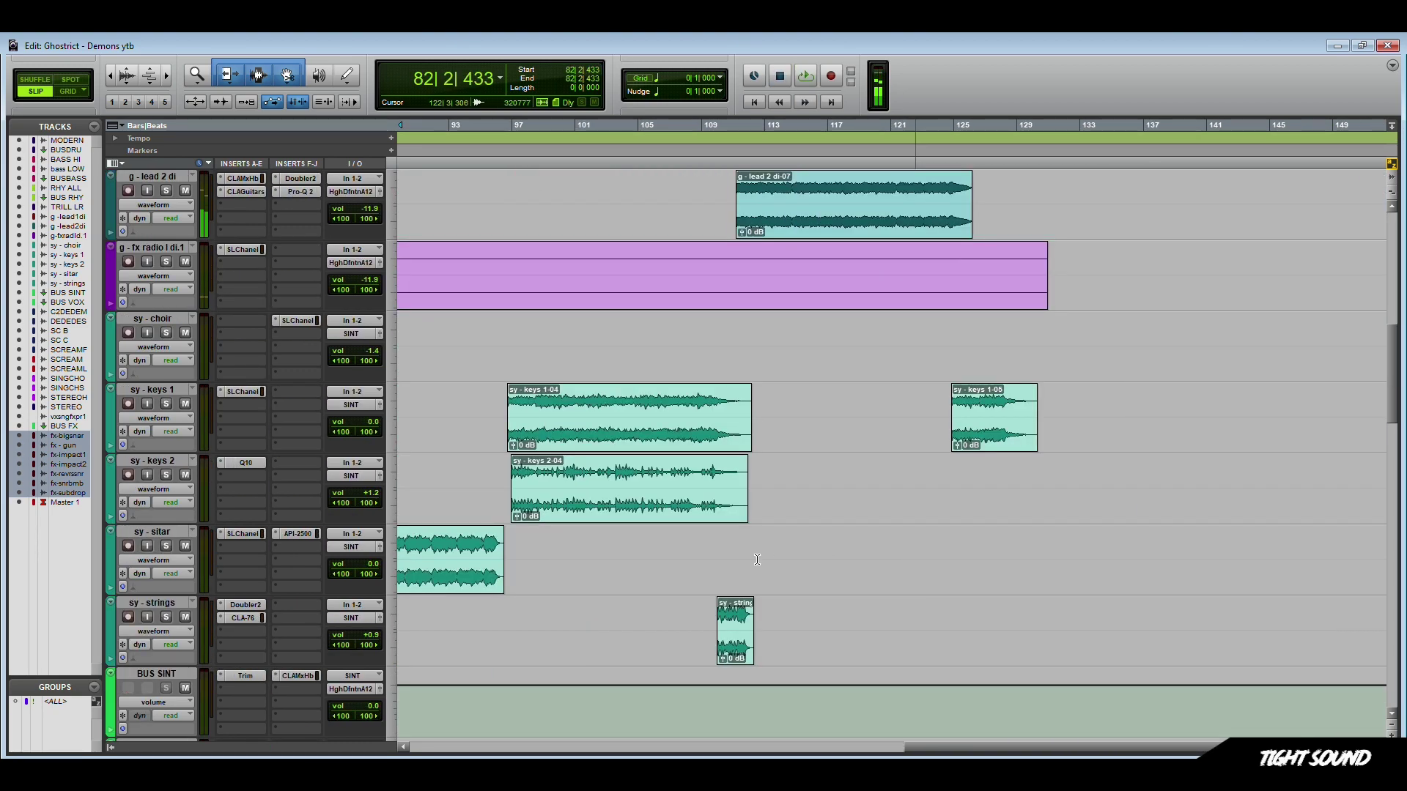